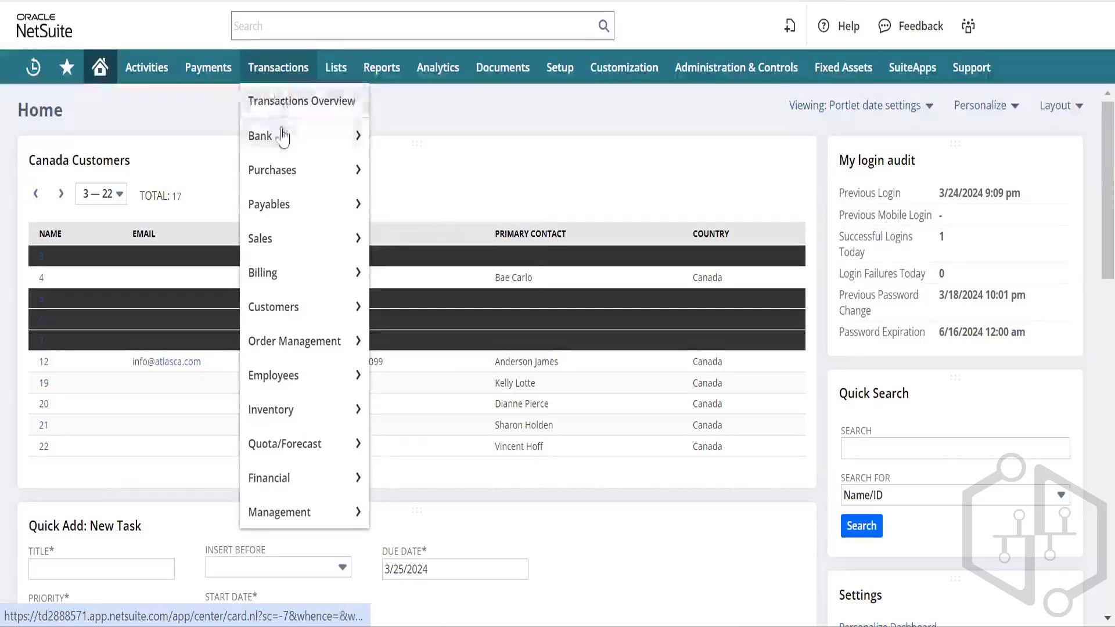
Step: Open Transactions > Bank > Write Checks in a separate browser tab and switch to it
mouse_move(284, 137)
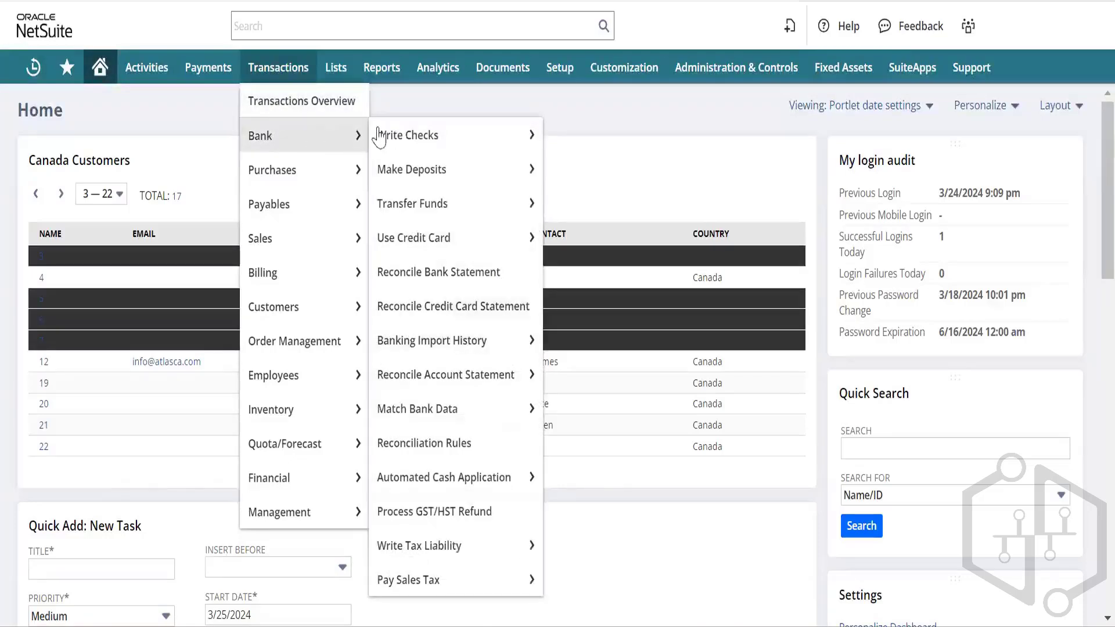
mouse_move(406, 136)
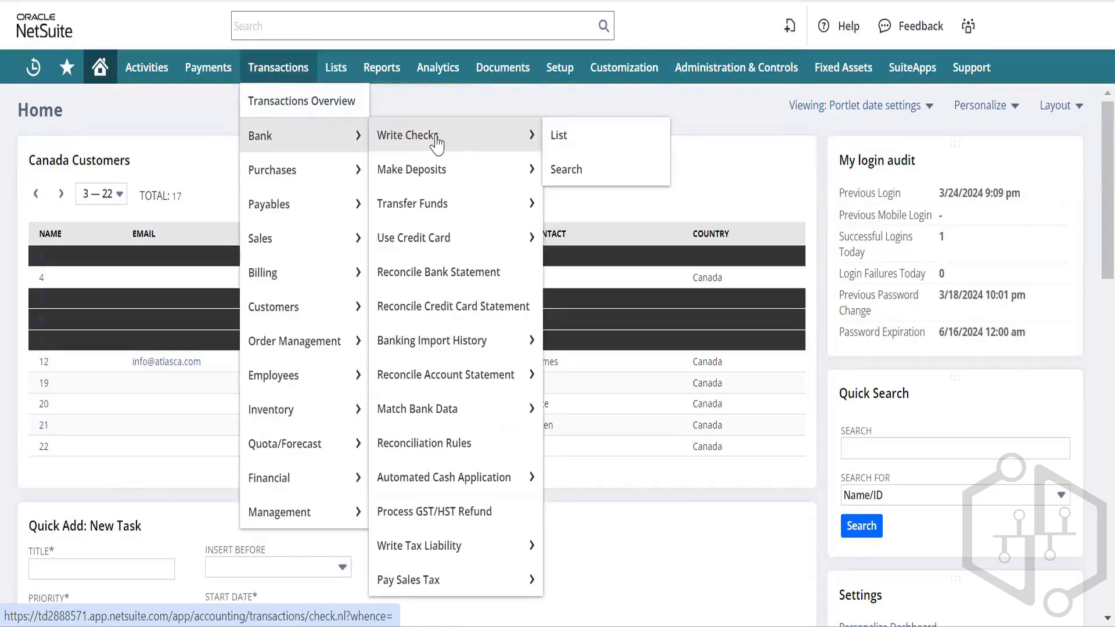
right_click(418, 145)
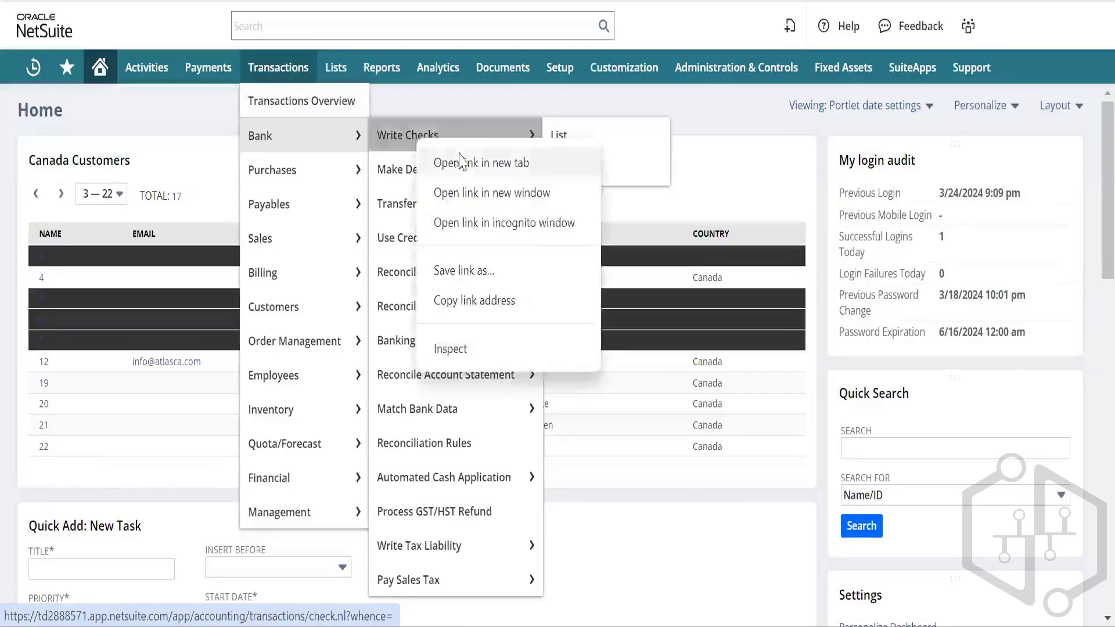
left_click(460, 157)
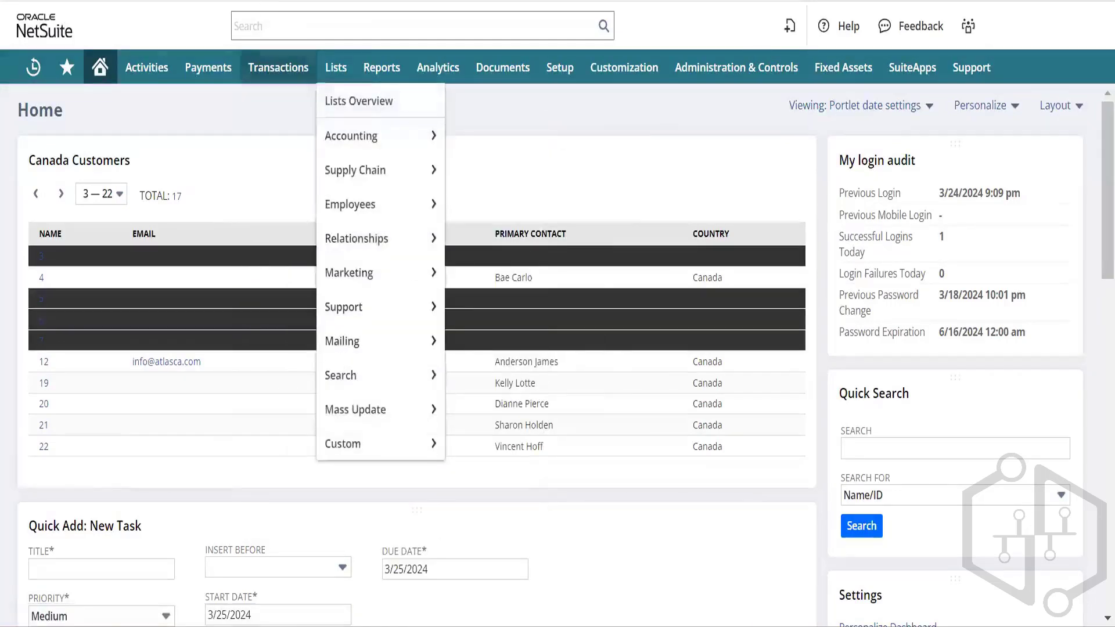
left_click(201, 1)
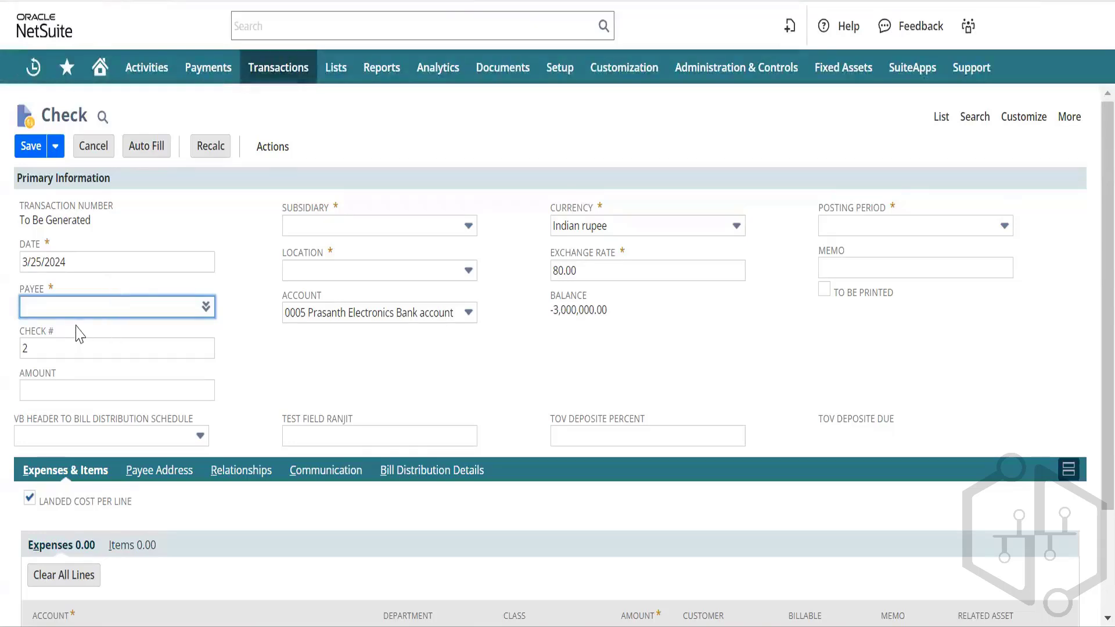
Step: Set the expense-report employee as the check's payee and move on to the check number
type("r")
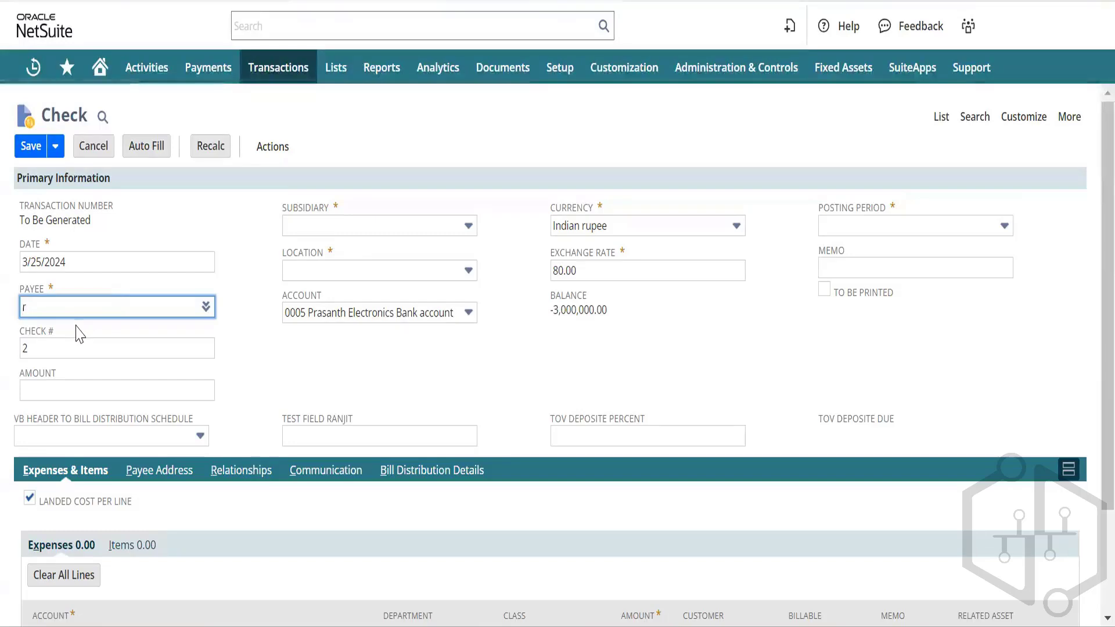
type("oger")
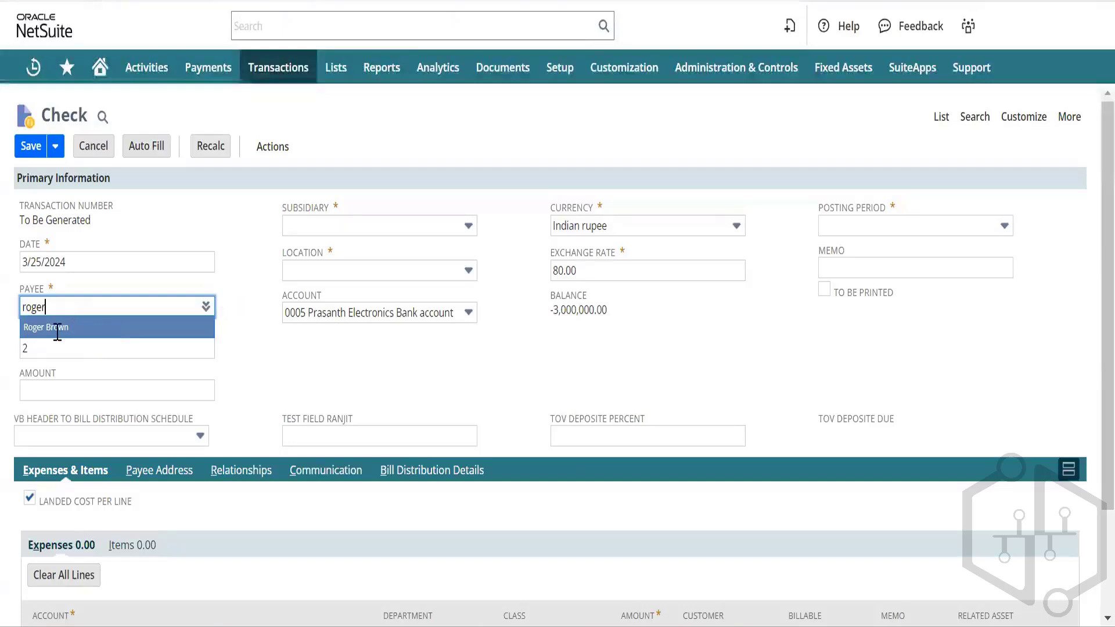
left_click(57, 329)
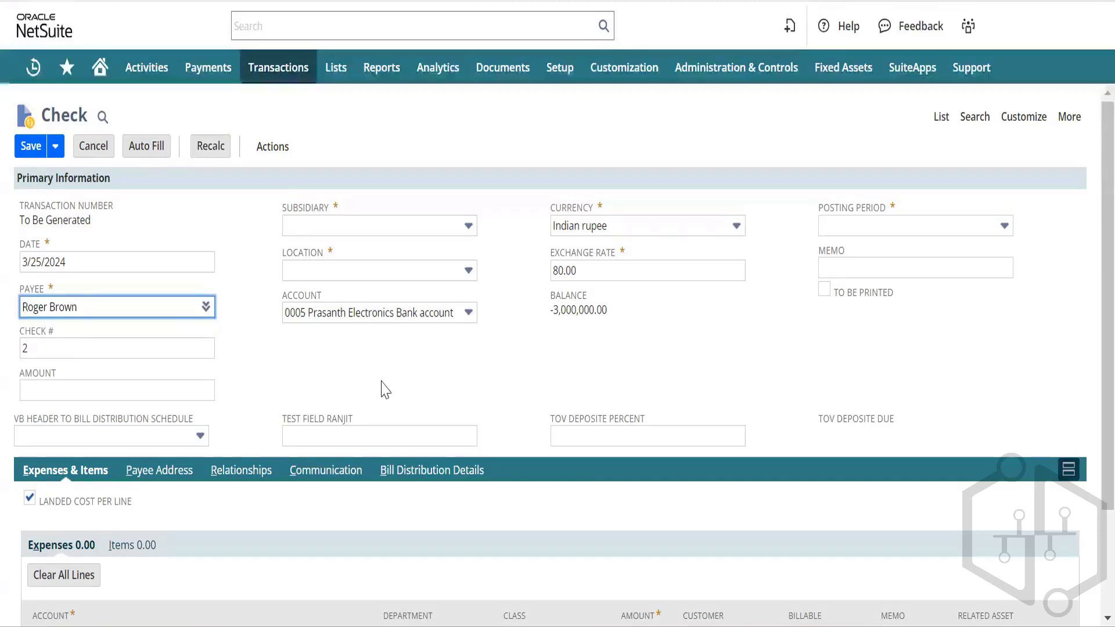
key("Tab")
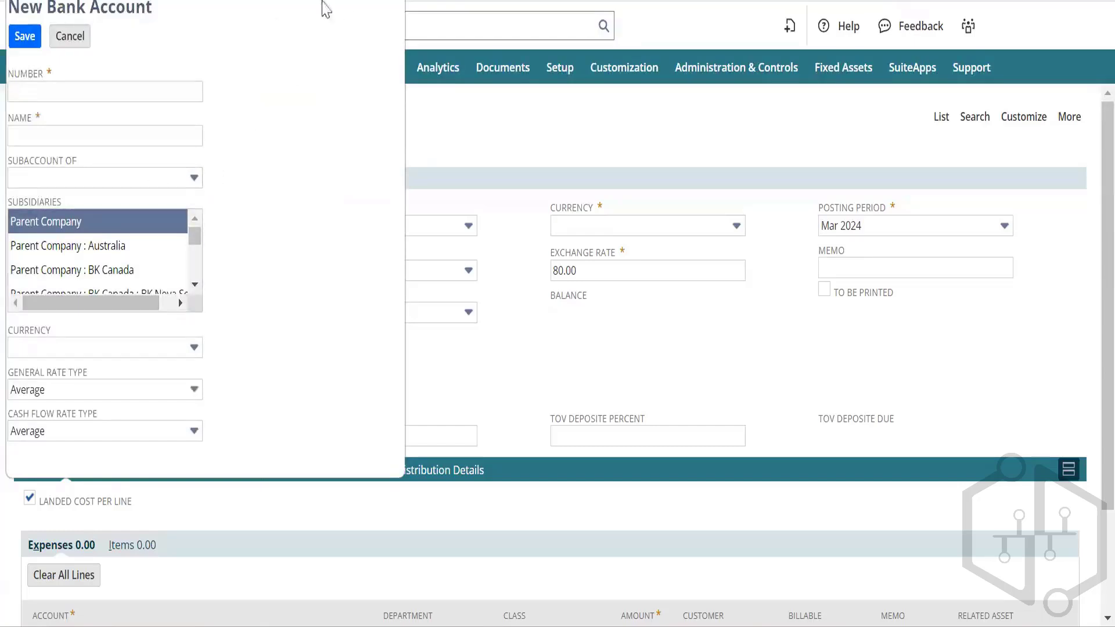
Step: Close the New Bank Account popup without saving and dismiss the account change warning
scroll(61, 283, "down", 1)
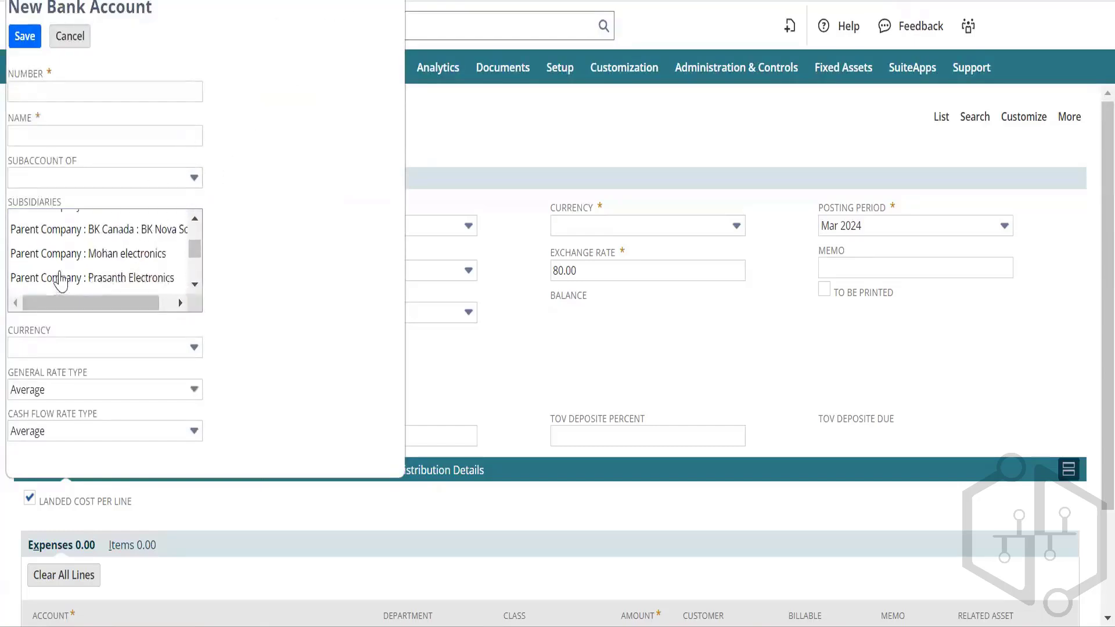
scroll(61, 278, "up", 2)
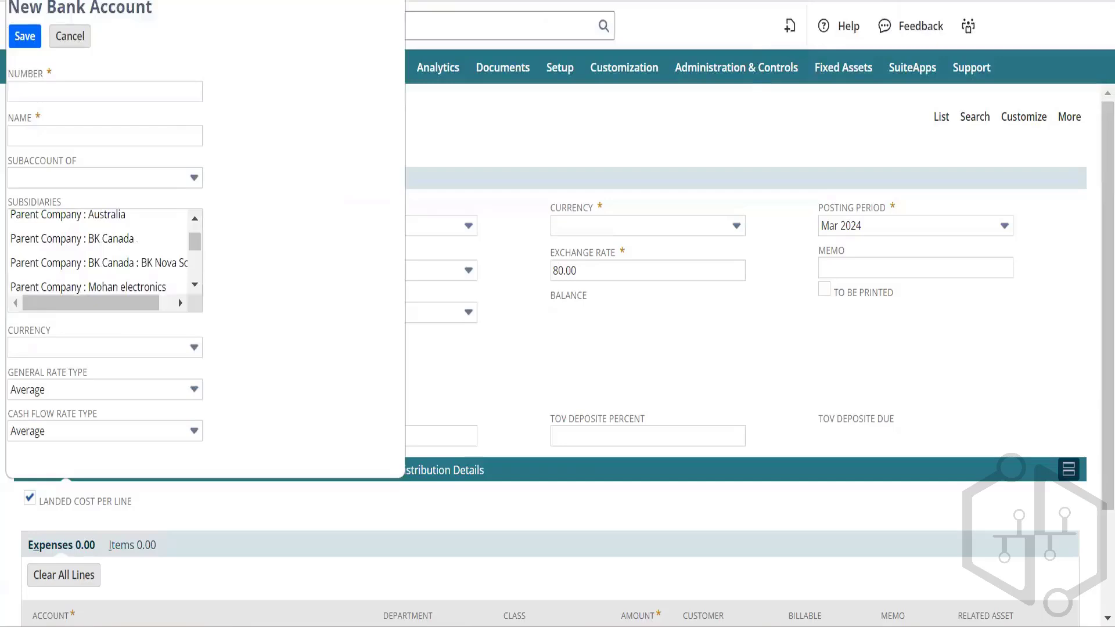
left_click(70, 36)
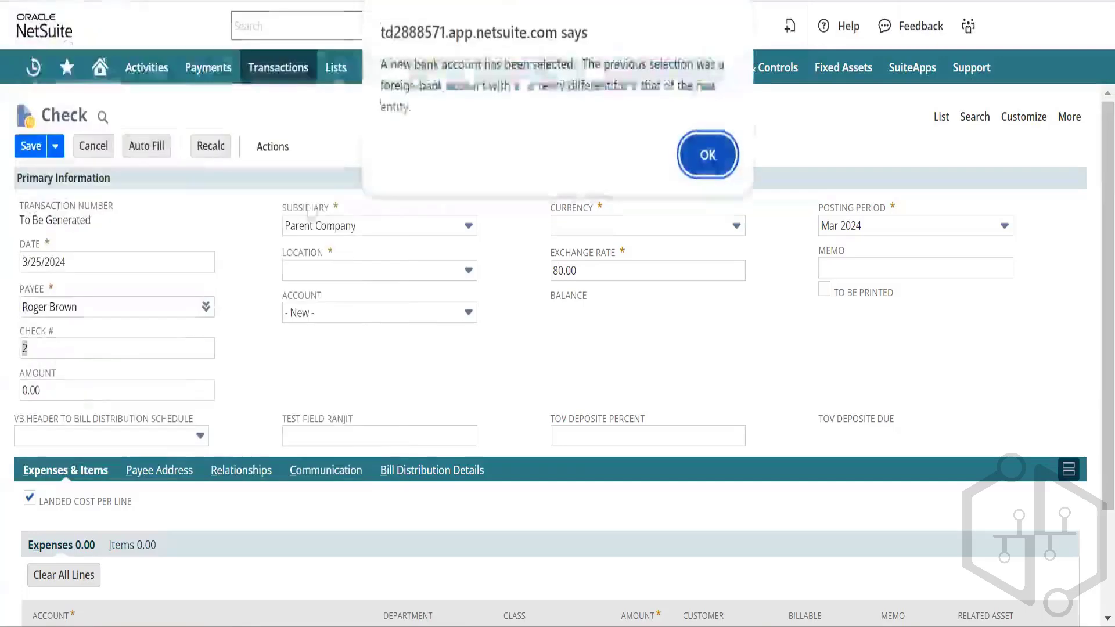
left_click(703, 164)
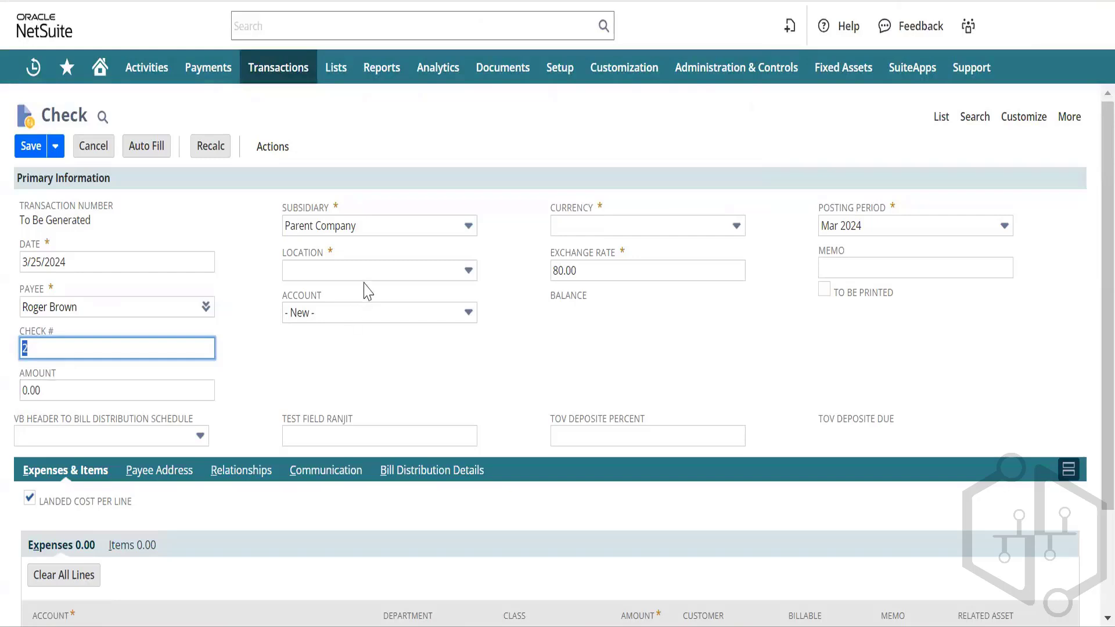
Step: Set subsidiary to Parent Company, location to Corporate HQ and currency to Indian rupee
left_click(398, 232)
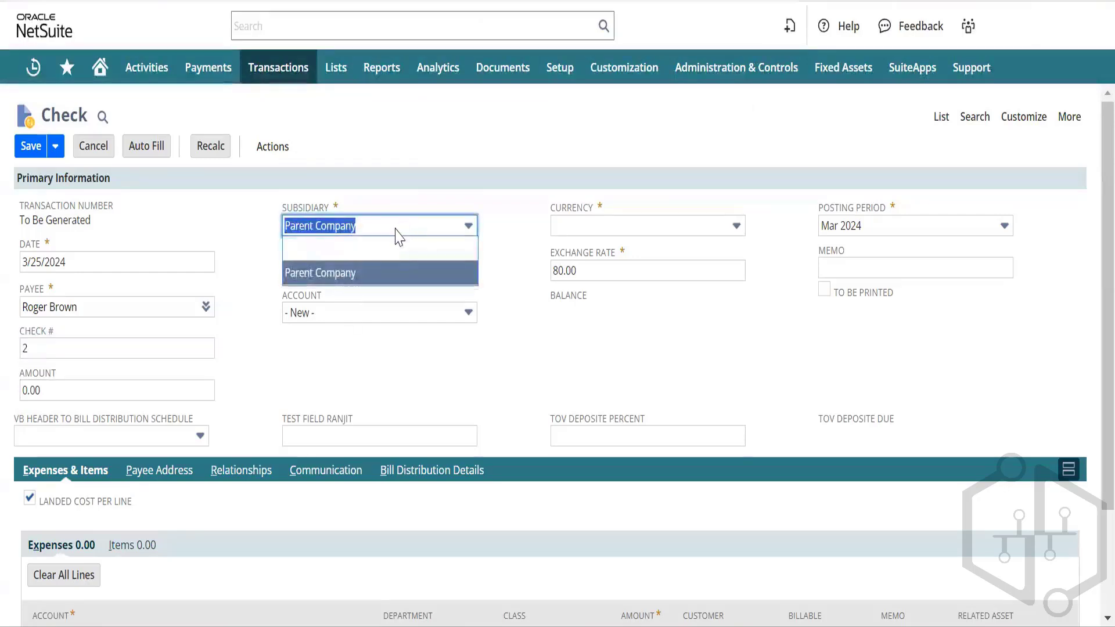
left_click(399, 232)
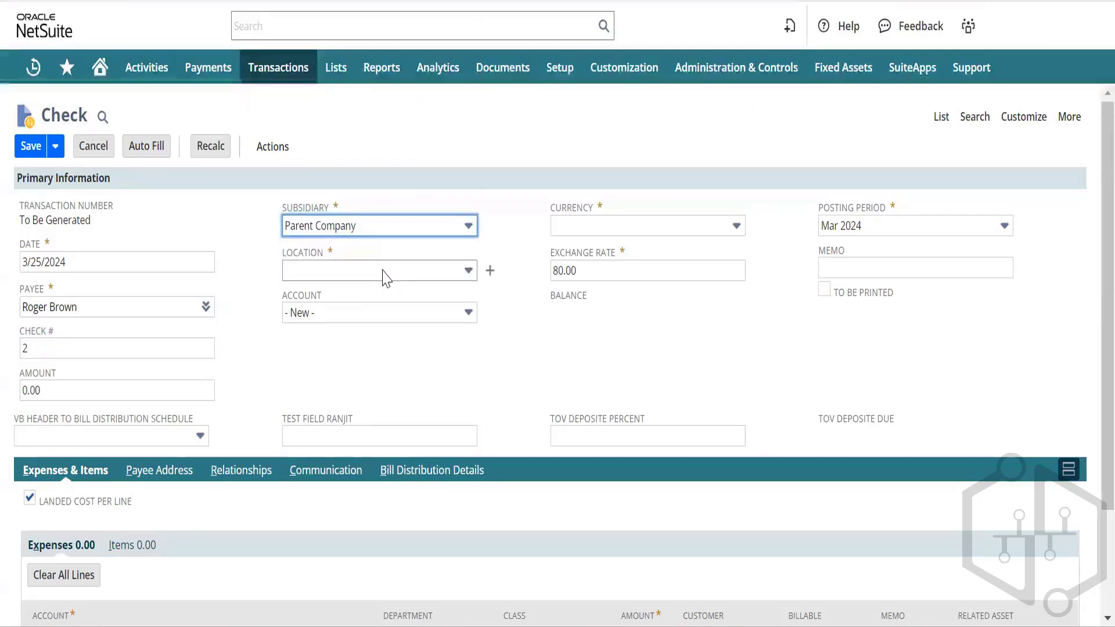
left_click(384, 271)
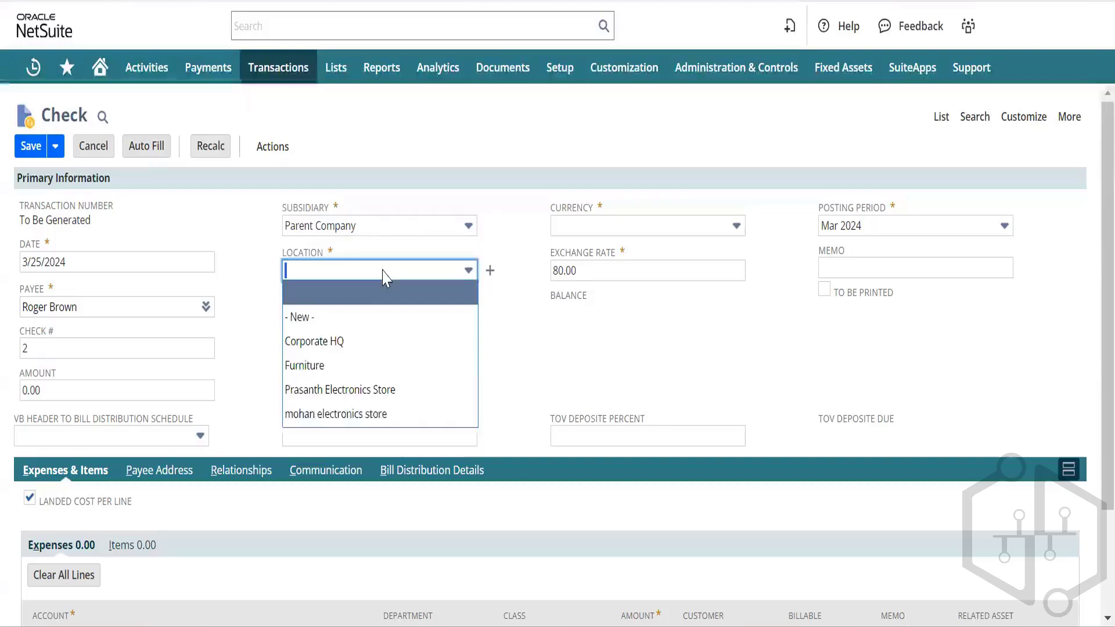
left_click(336, 341)
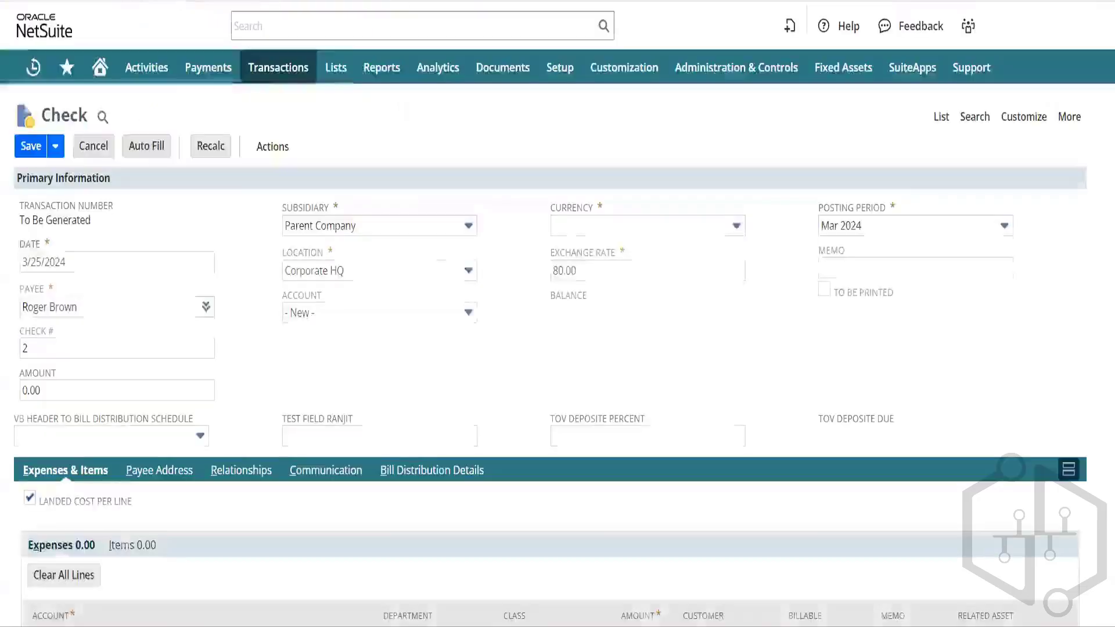
left_click(586, 228)
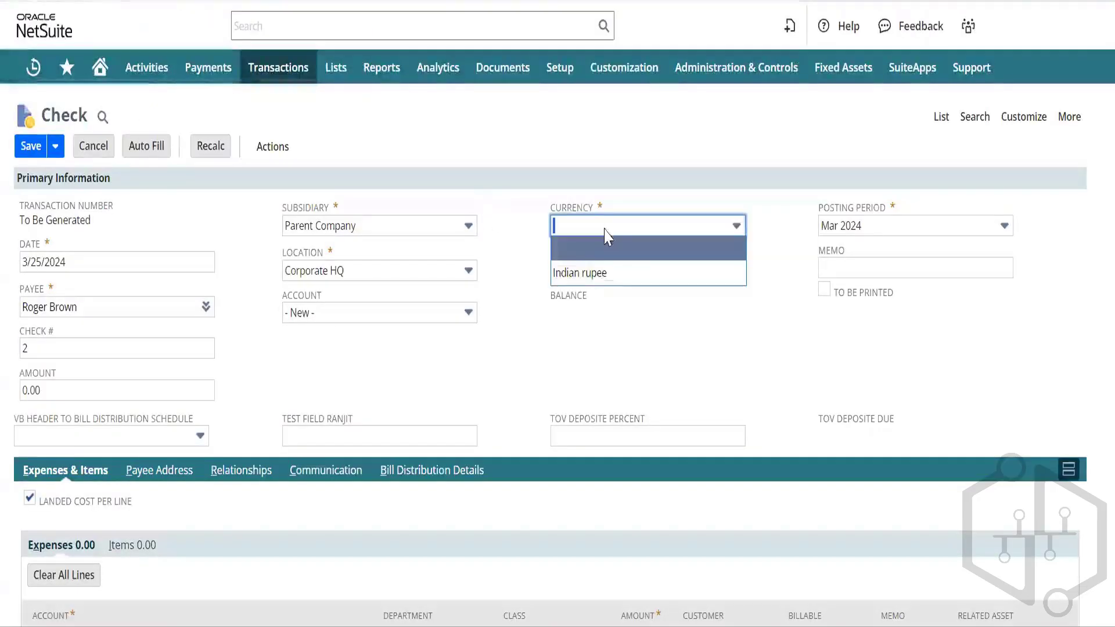
left_click(597, 276)
left_click(571, 360)
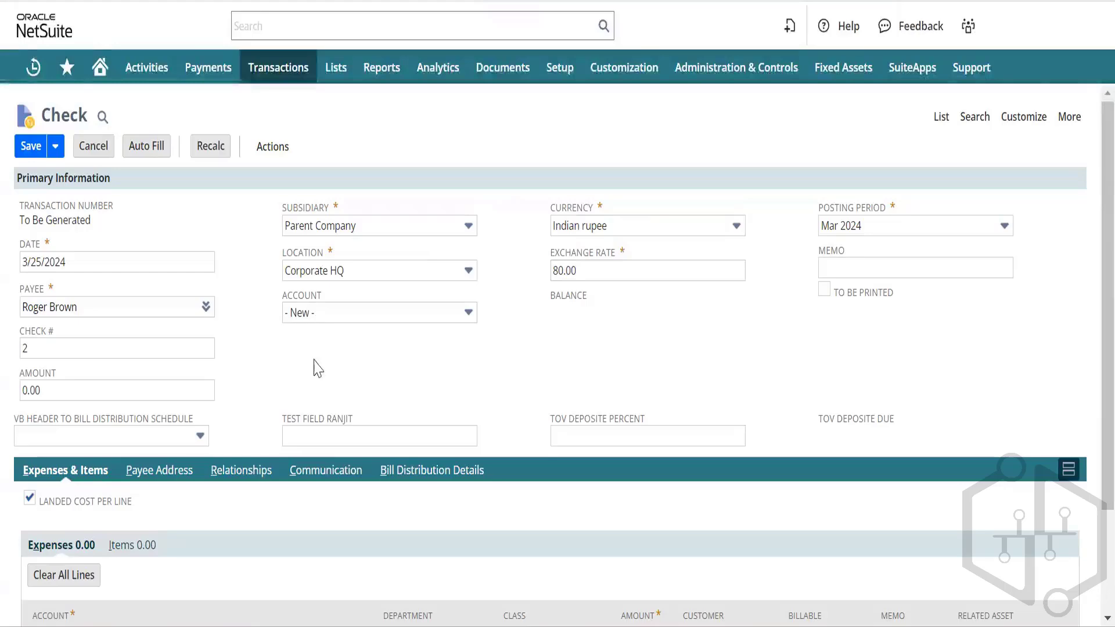
scroll(317, 368, "down", 1)
scroll(317, 368, "up", 1)
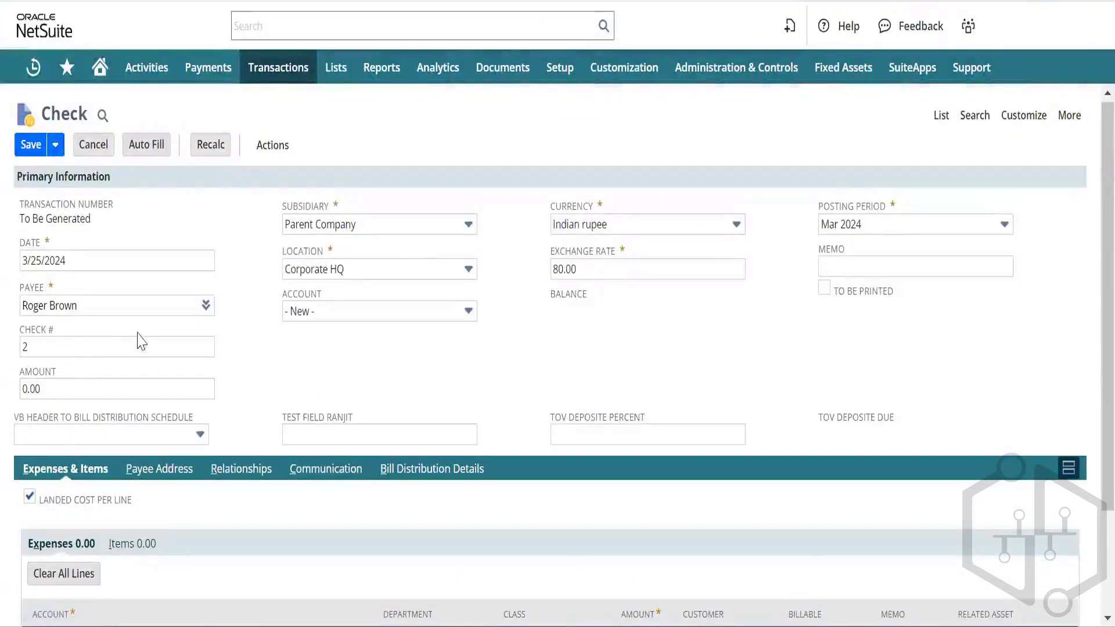
Step: Start creating a new bank account from the check's Account field
left_click(331, 315)
left_click(331, 314)
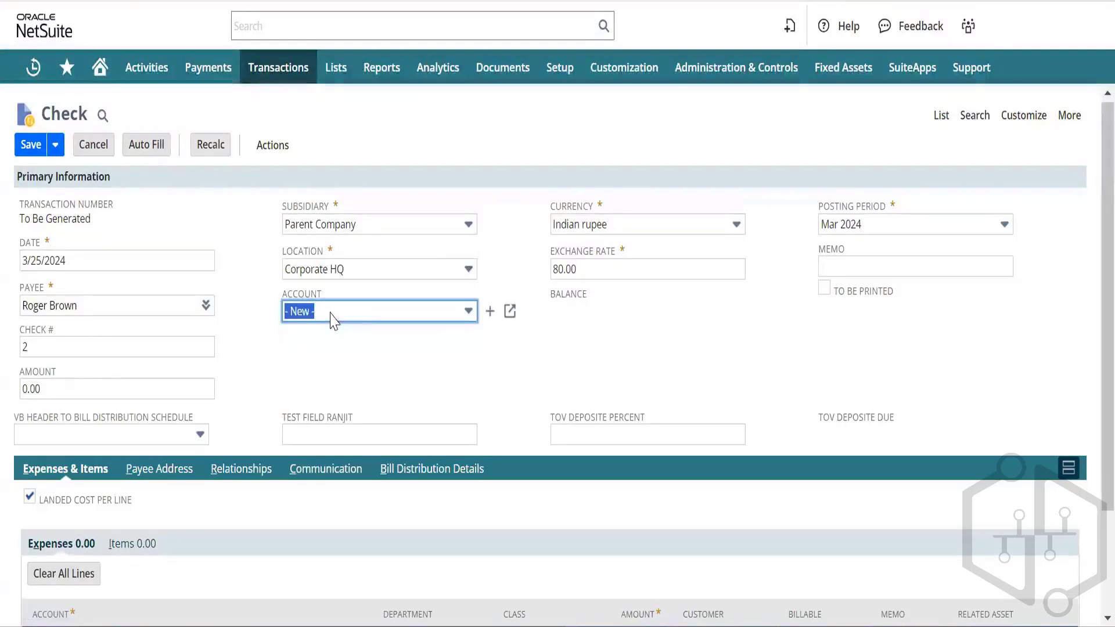
left_click(490, 312)
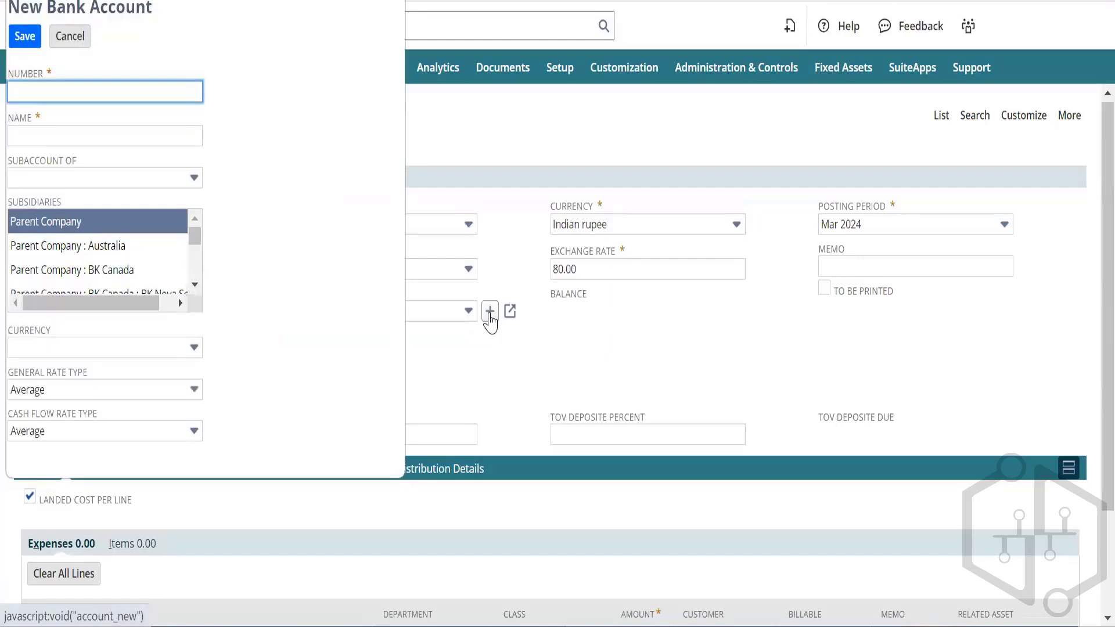
scroll(107, 274, "down", 5)
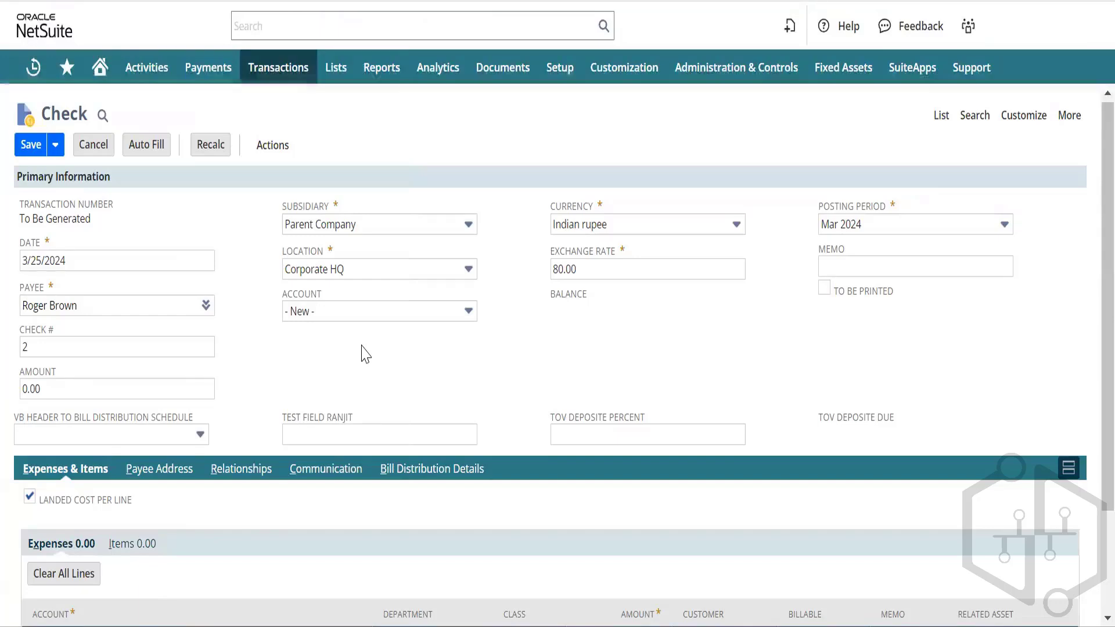
Step: Turn off Landed Cost Per Line and reopen a blank New Bank Account form
left_click(30, 497)
mouse_move(458, 311)
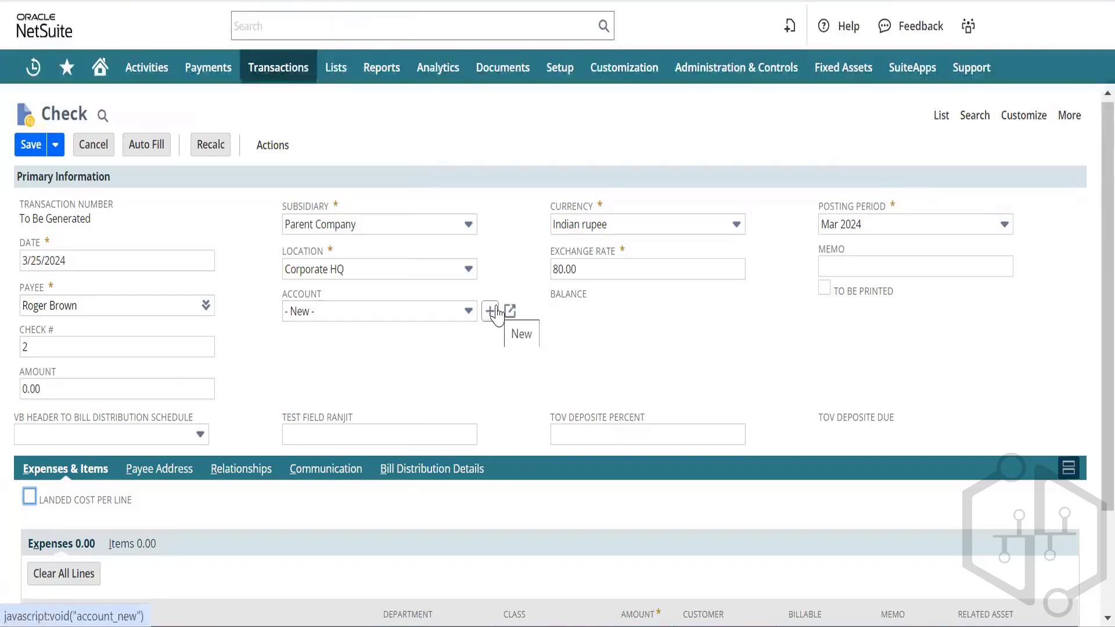
left_click(444, 225)
left_click(447, 230)
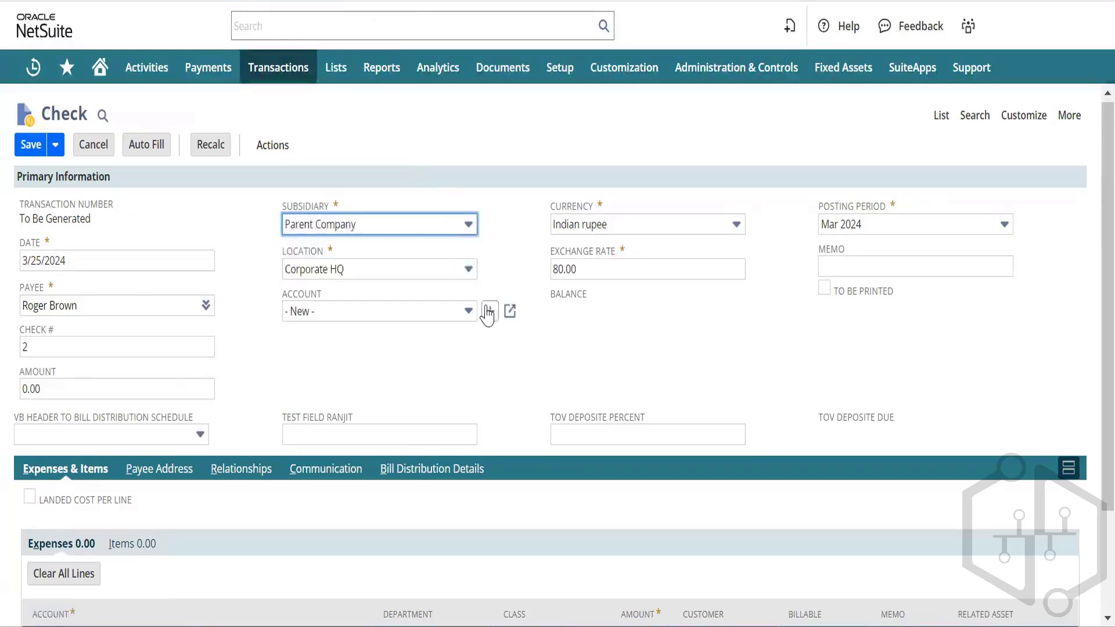
left_click(488, 310)
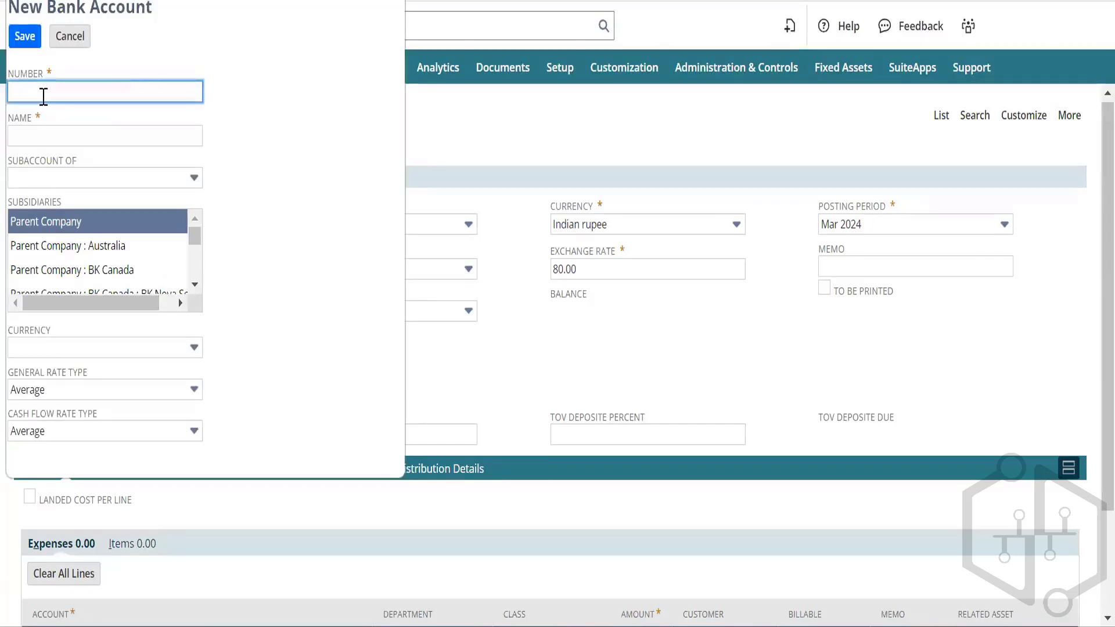
Step: Create and save the 'ICICI Bank' bank account, named ICICI Bank, in Indian rupee
type("ICICI Bank")
key("Tab")
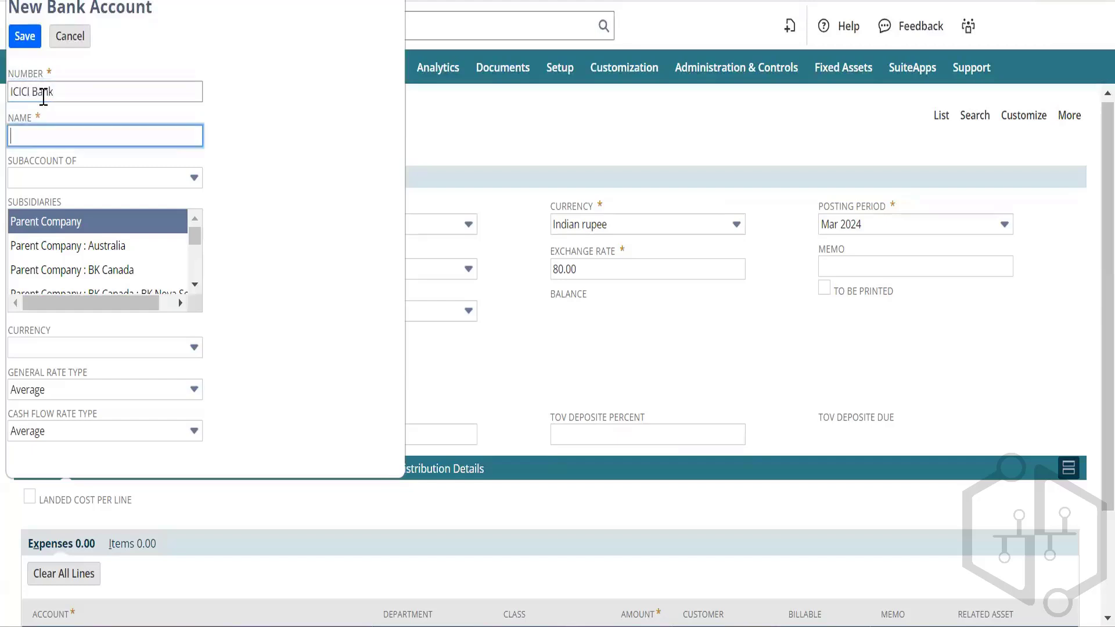
type("U")
key("BackSpace")
type("ICICI Bank")
key("Tab")
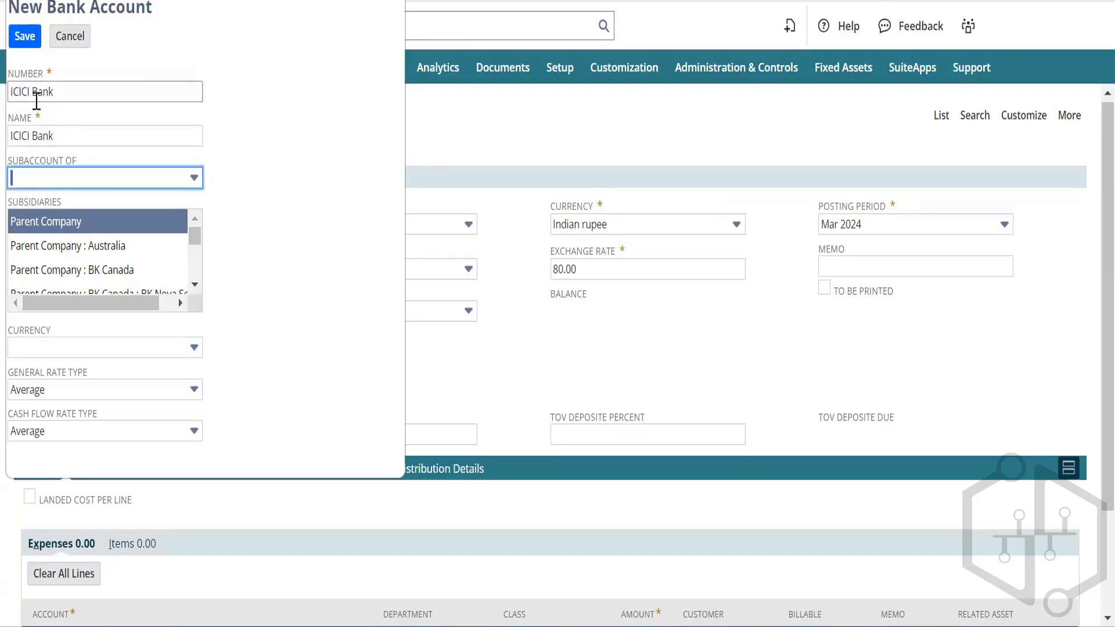
left_click(99, 351)
left_click(67, 301)
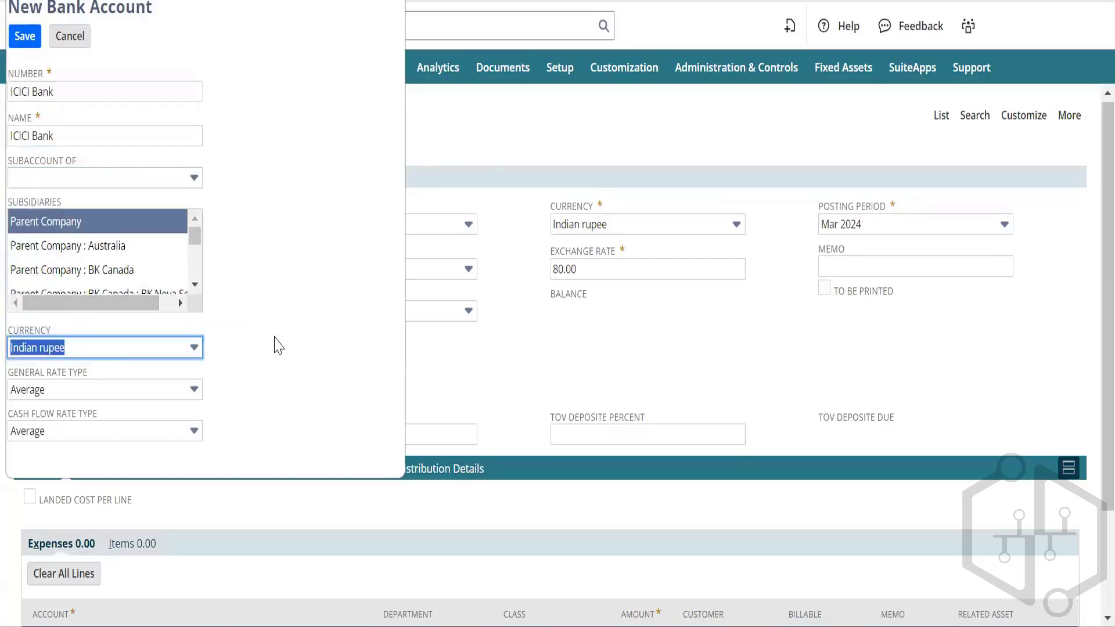
left_click(276, 344)
left_click(26, 42)
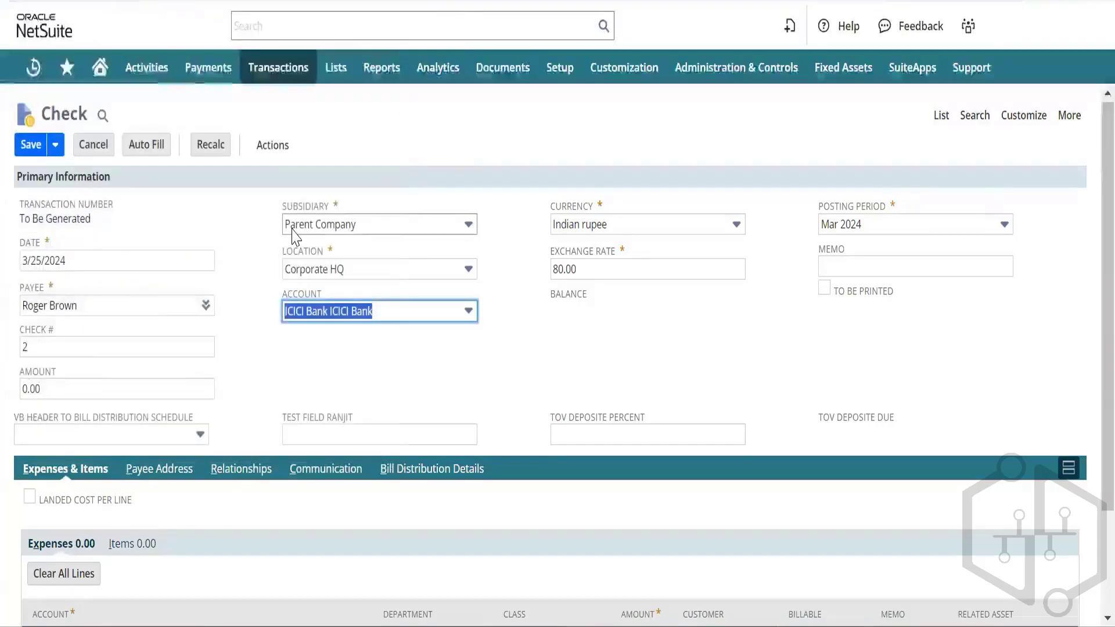
Step: Set the check's exchange rate to 1.00
key("Tab")
key("Tab")
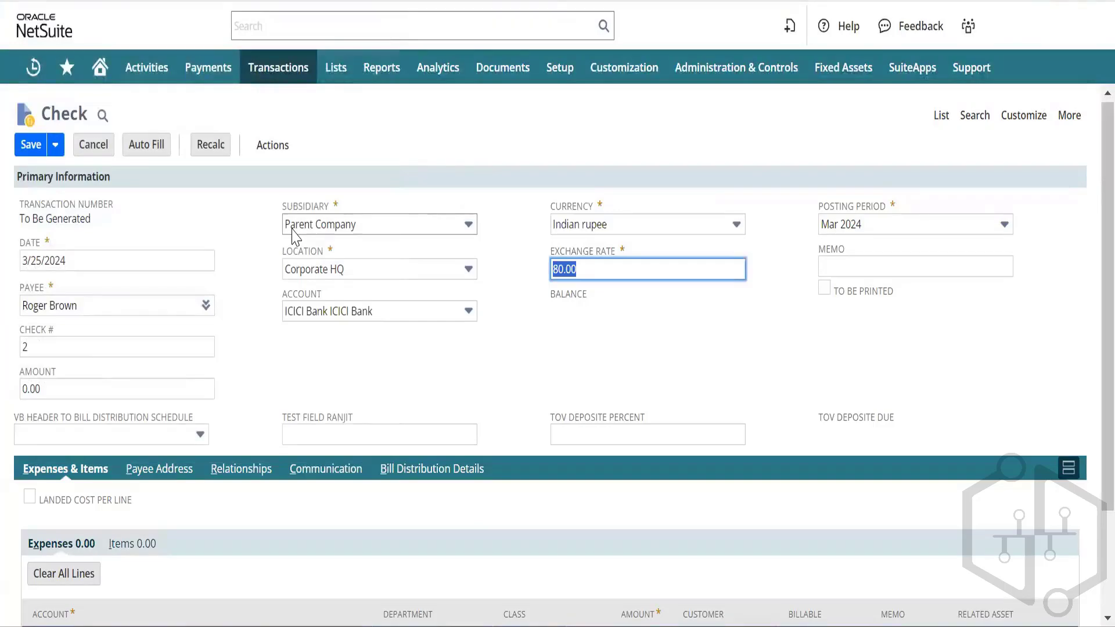
type("1")
key("Tab")
key("Tab")
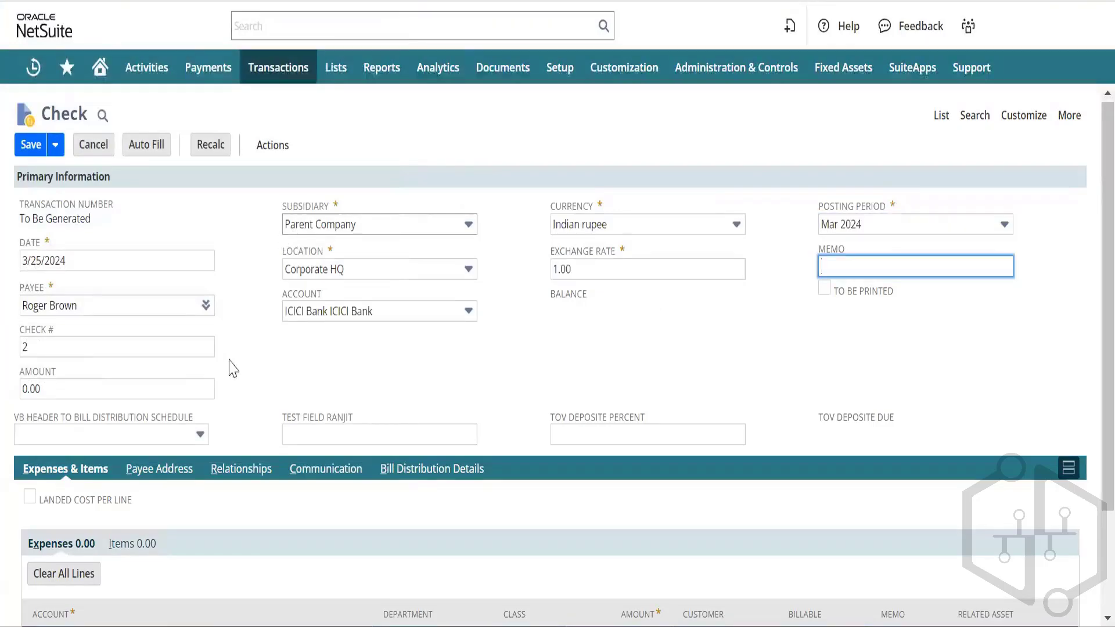
scroll(121, 351, "down", 2)
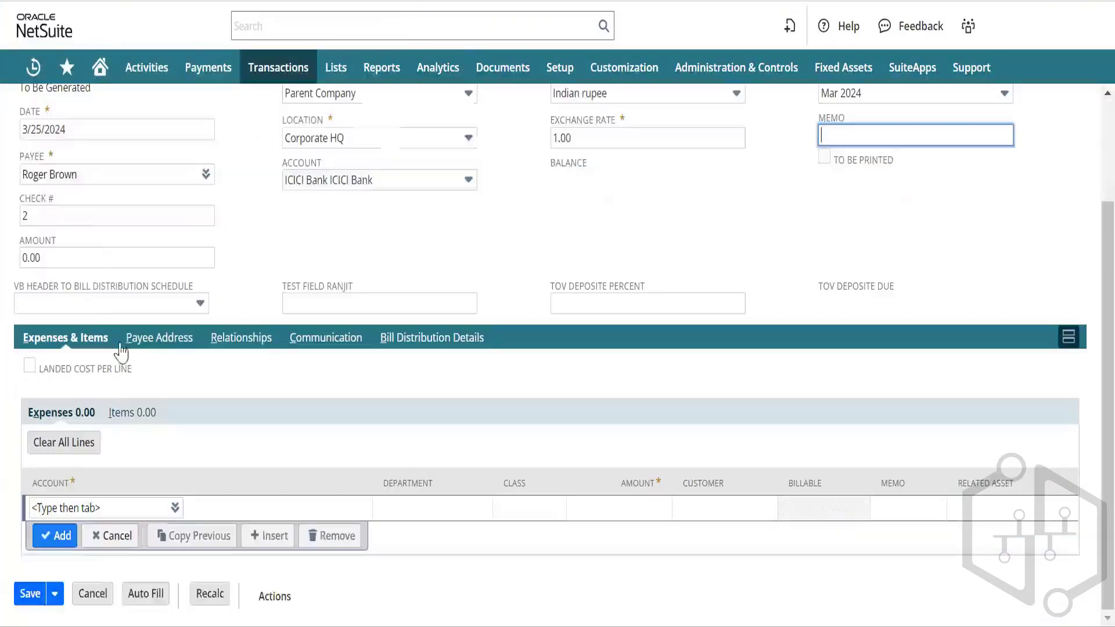
Step: Charge the expense line to 6075 Operating Expenses : Travel Expense, filtering accounts by Expense type
left_click(99, 505)
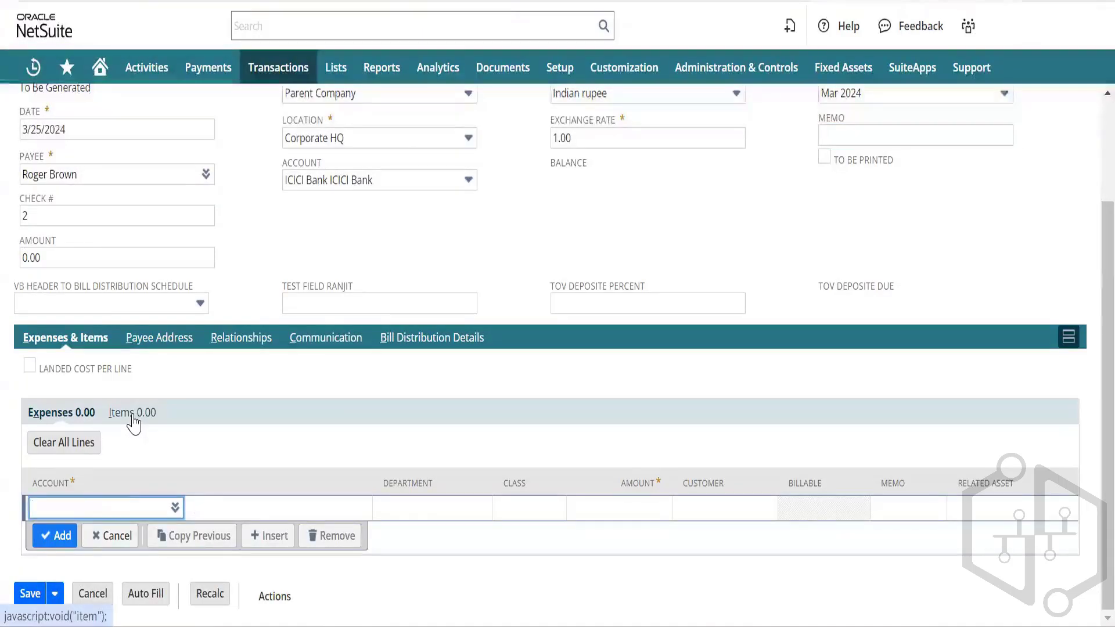
left_click(175, 508)
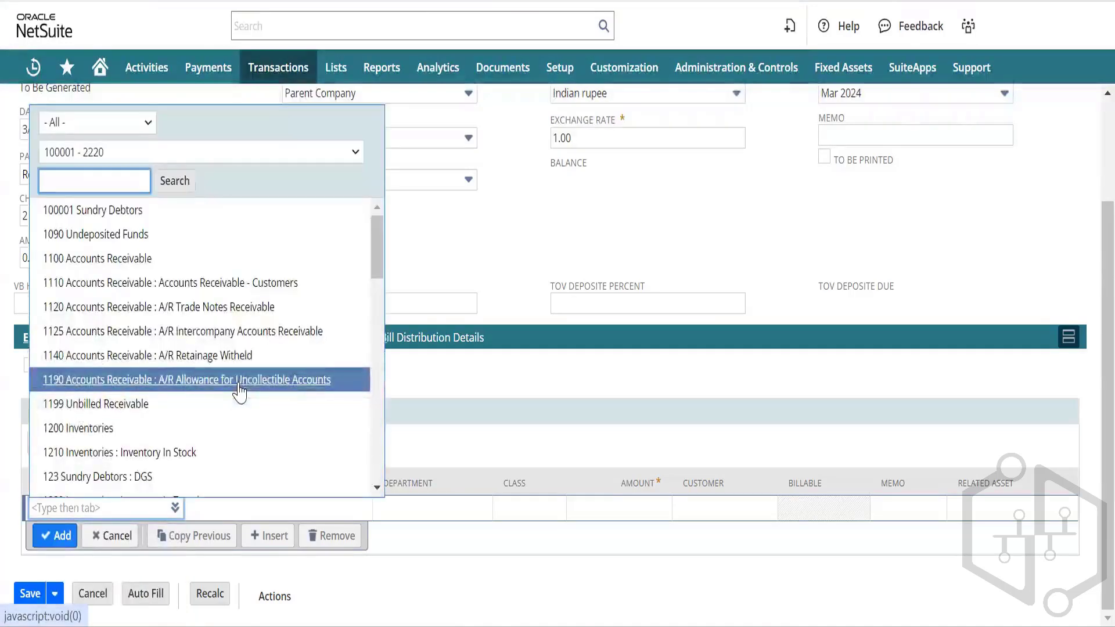
scroll(184, 341, "down", 1)
scroll(183, 342, "up", 1)
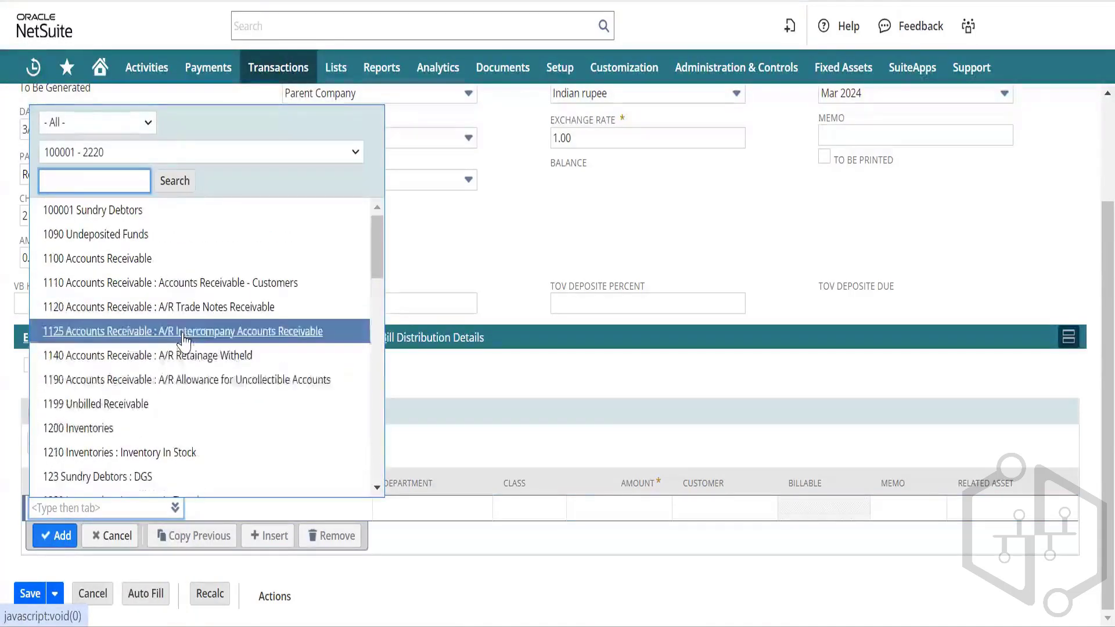
scroll(167, 381, "down", 1)
scroll(167, 380, "down", 2)
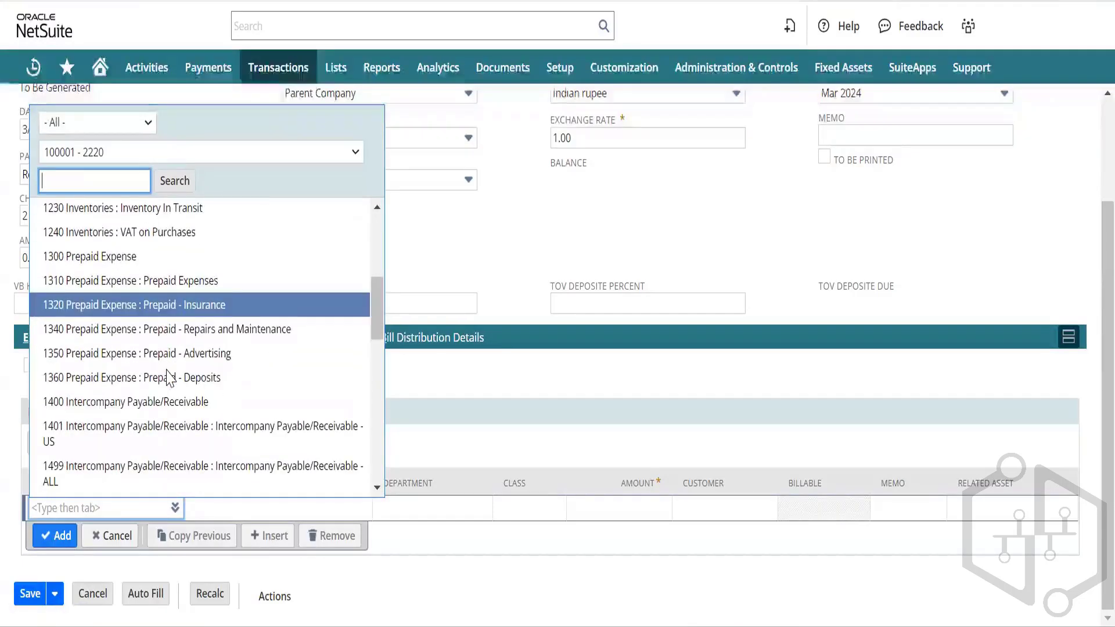
scroll(168, 378, "down", 6)
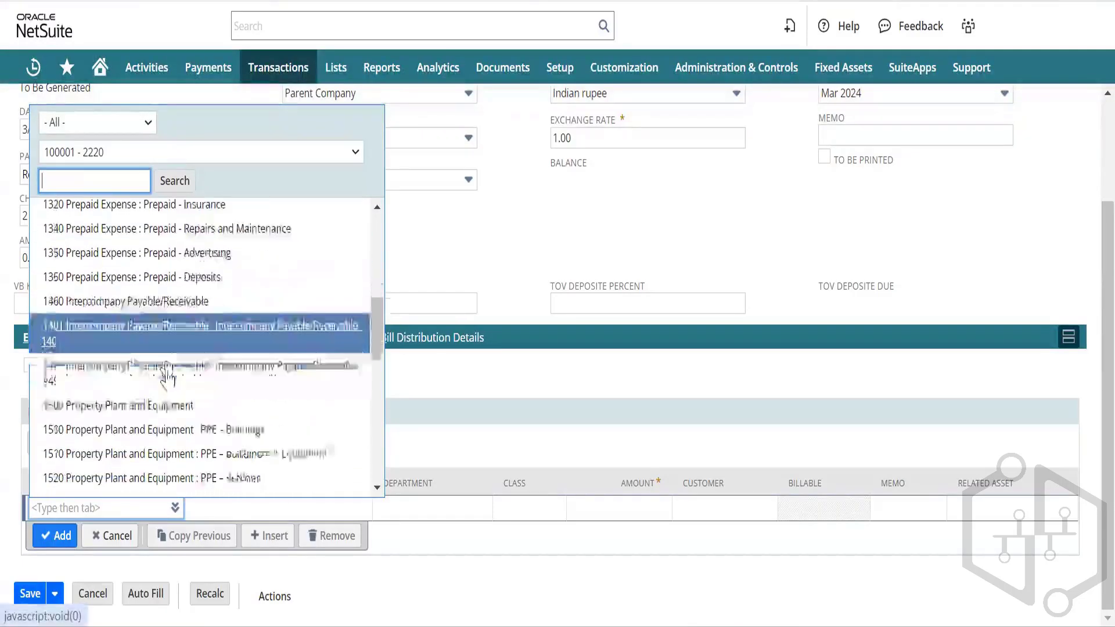
scroll(167, 377, "down", 3)
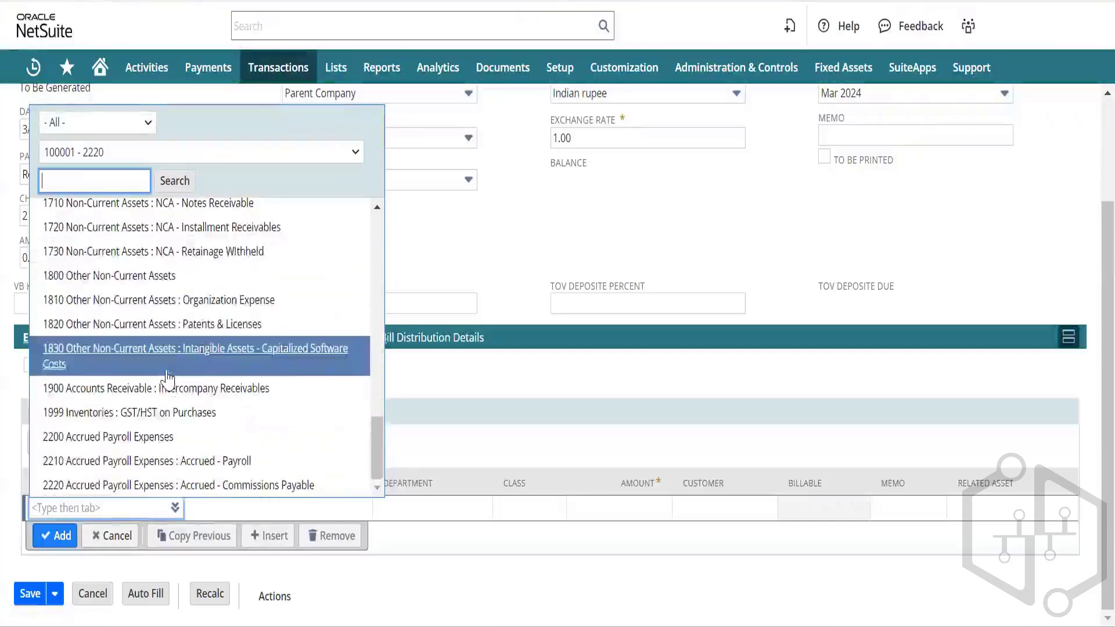
scroll(167, 379, "up", 5)
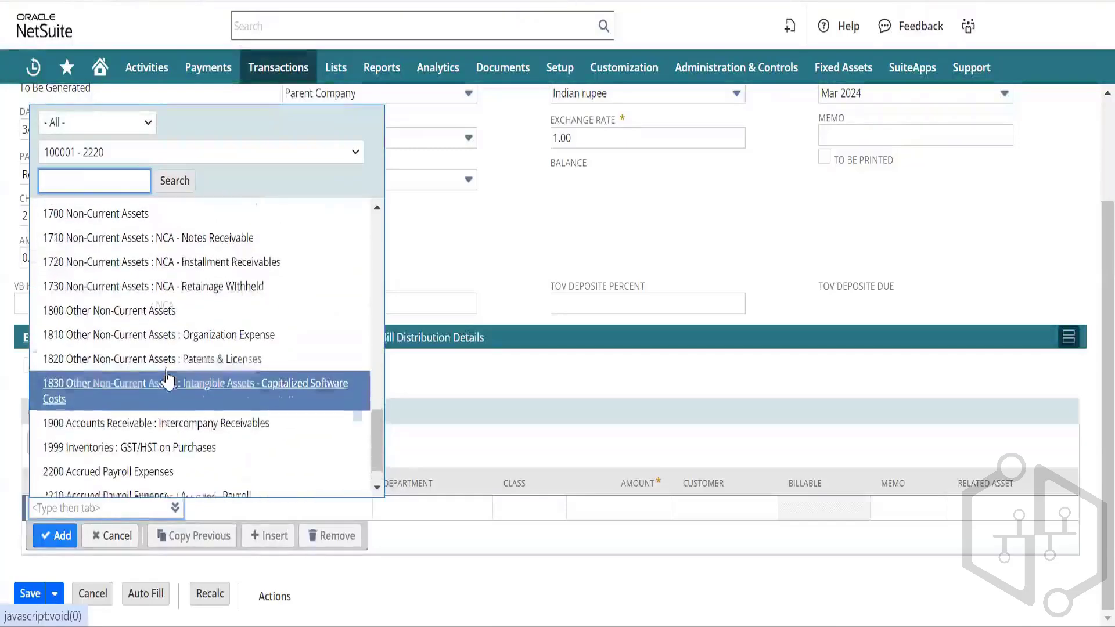
left_click(96, 122)
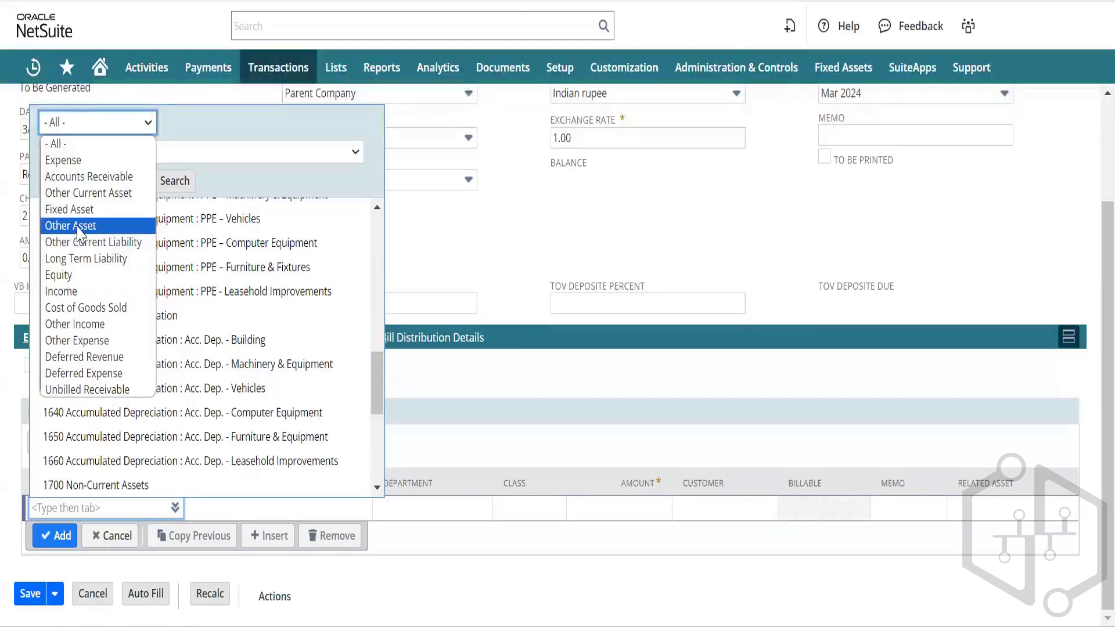
left_click(77, 226)
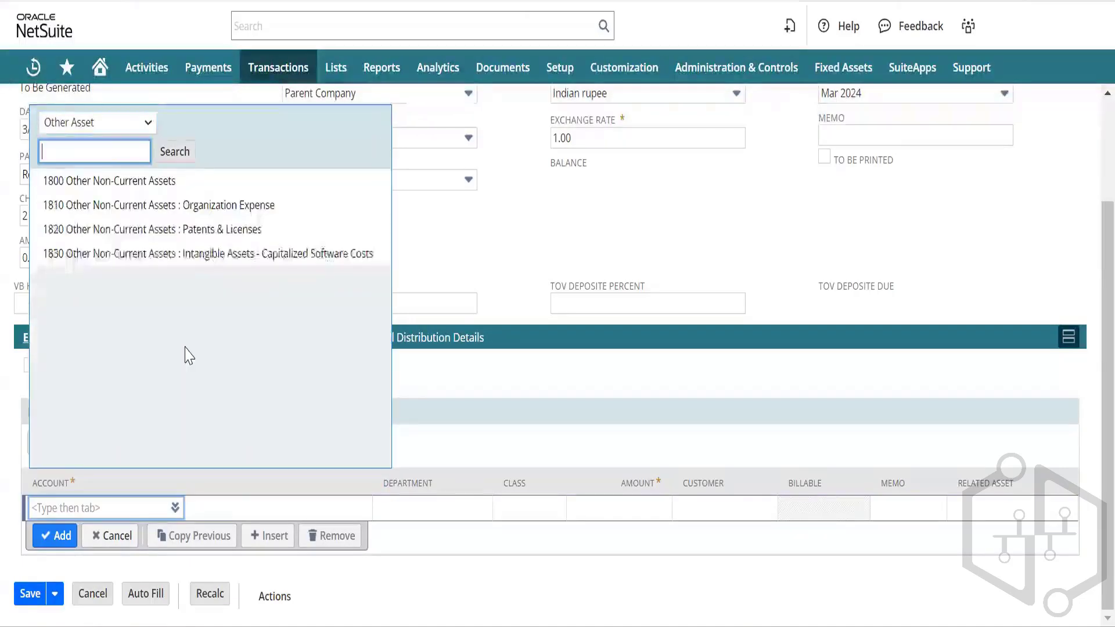
left_click(134, 135)
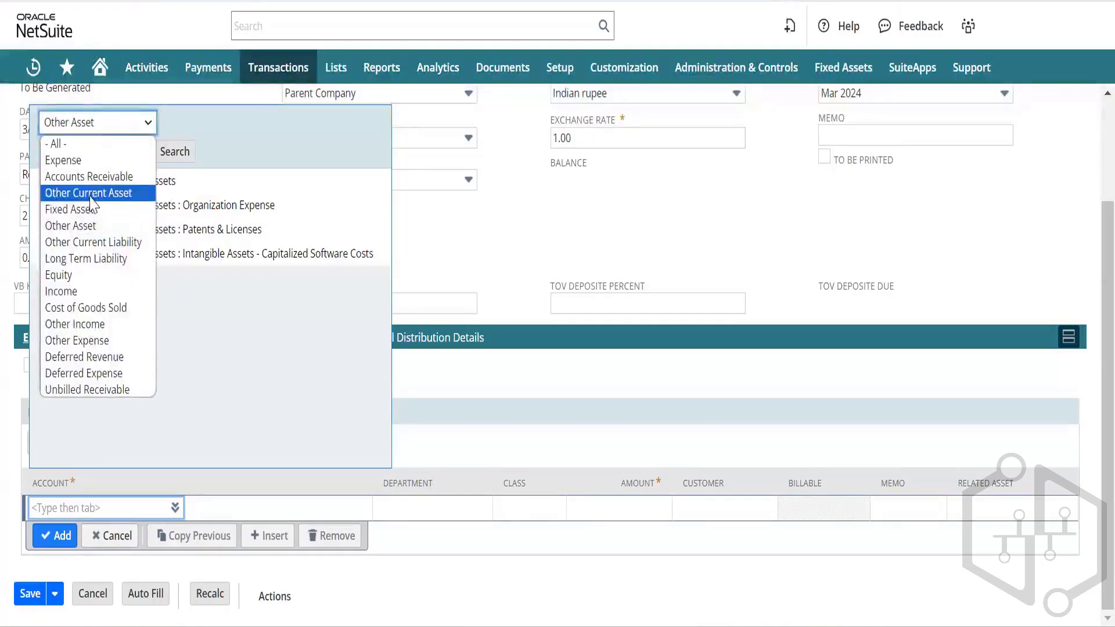
left_click(82, 226)
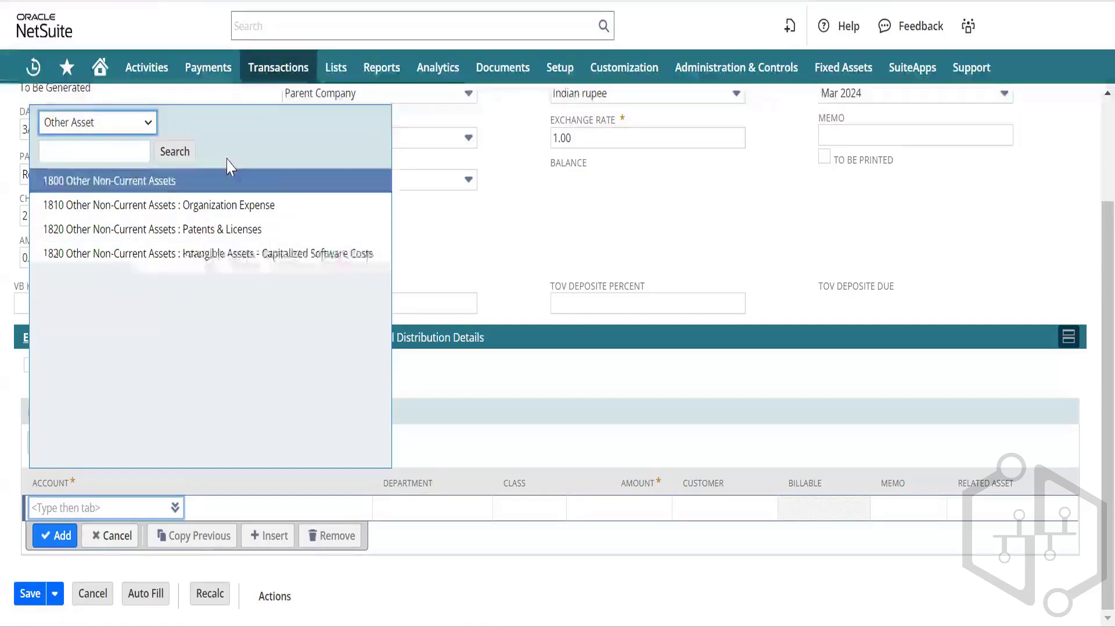
left_click(150, 132)
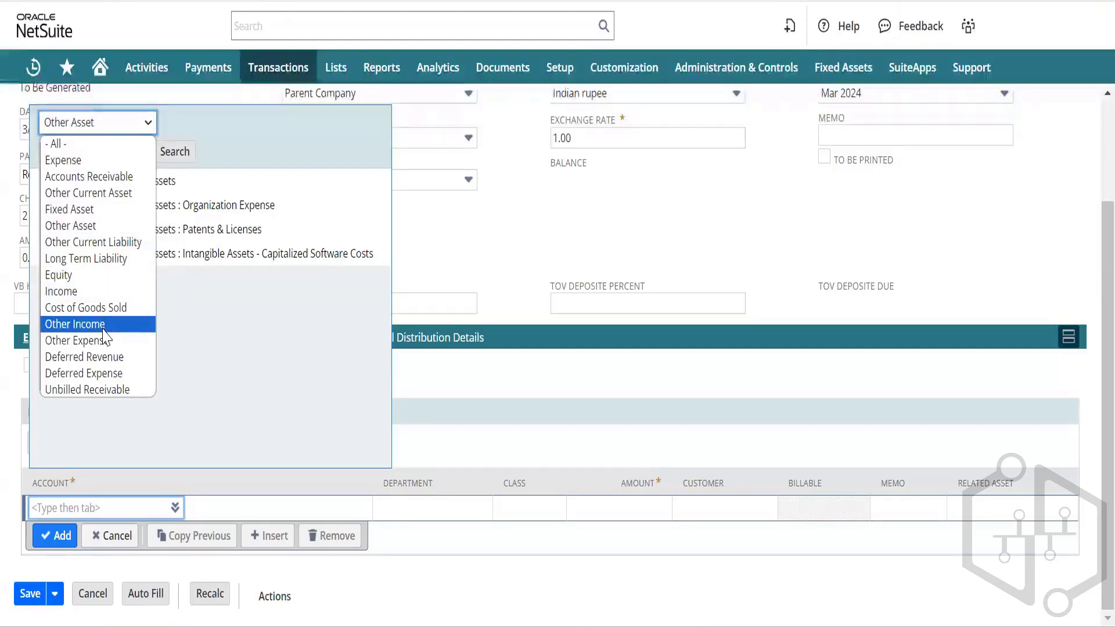
left_click(81, 161)
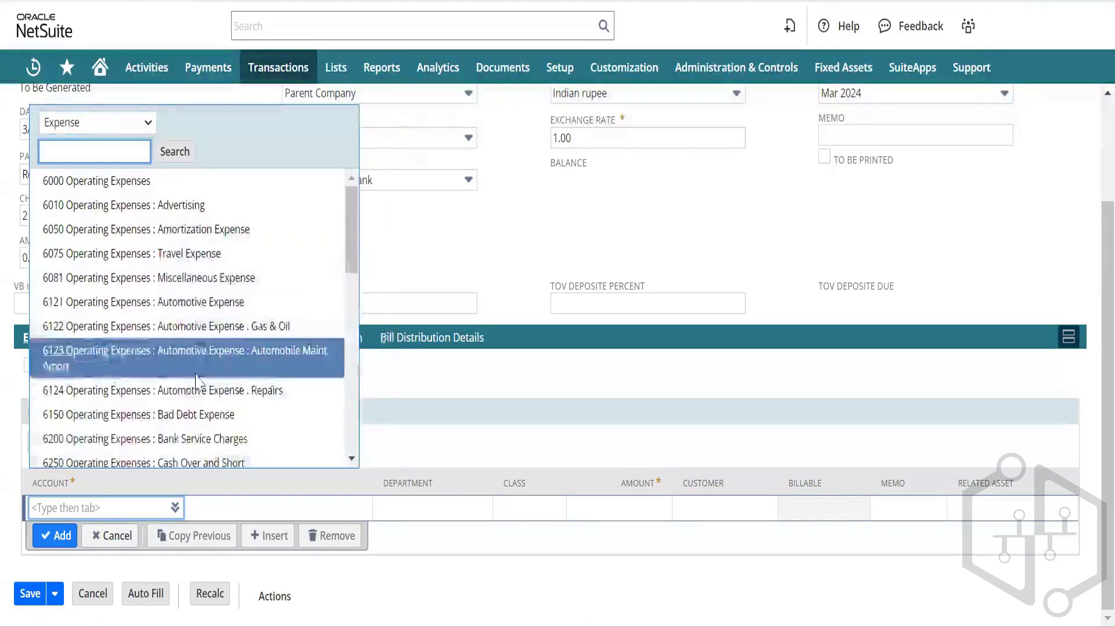
scroll(199, 381, "down", 1)
left_click(192, 251)
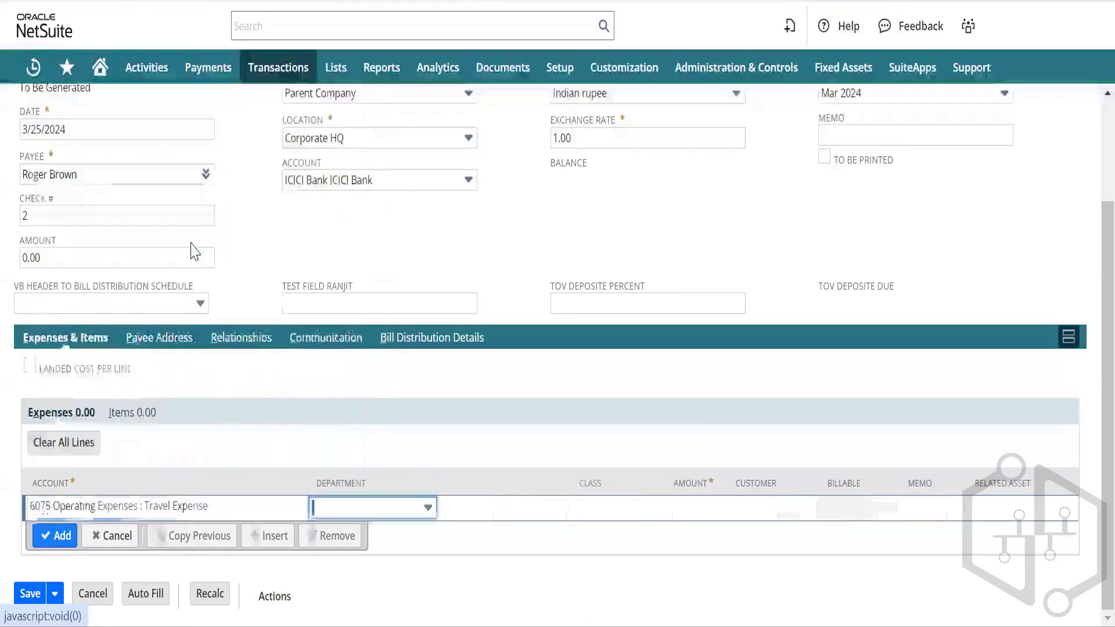
Step: Enter a 1,000.00 amount, add the expense line and save the check
key("Tab")
key("Tab")
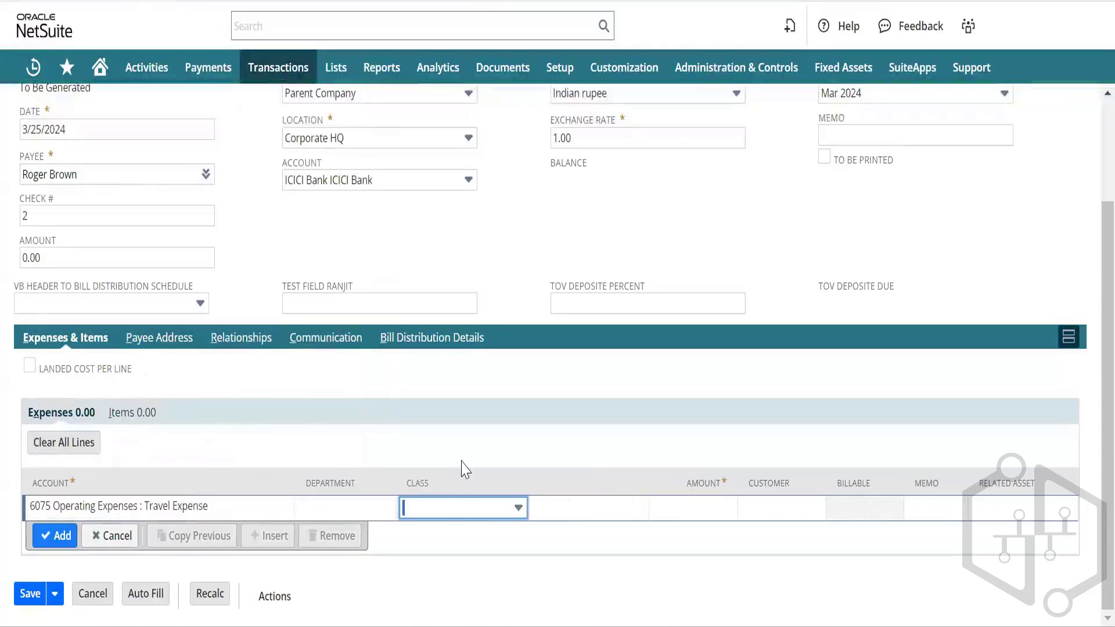
type("1000")
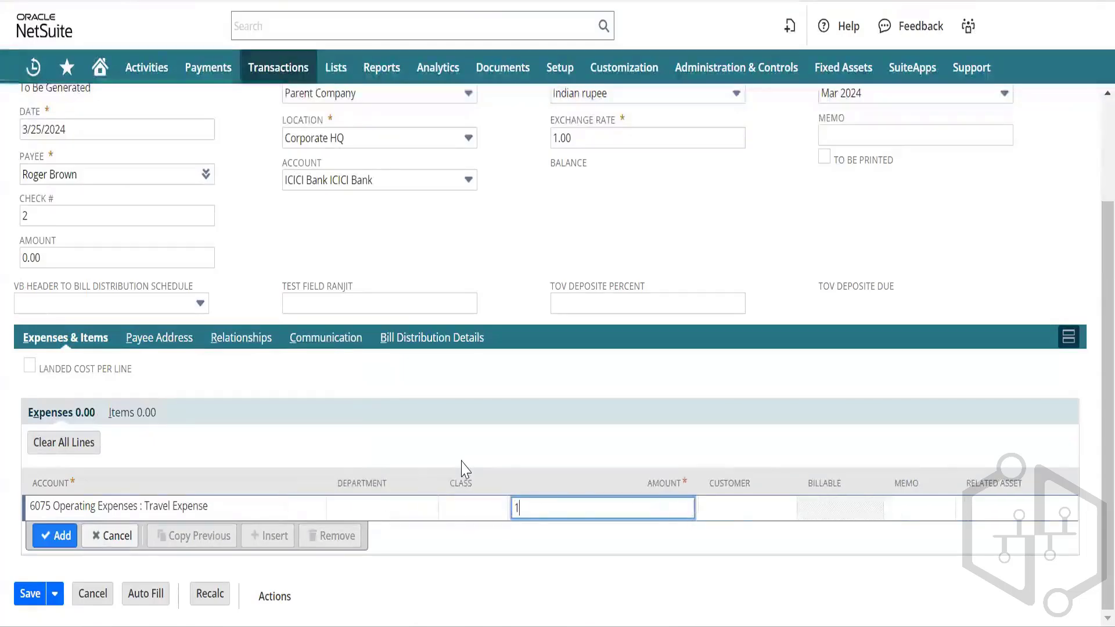
key("Tab")
key("Tab")
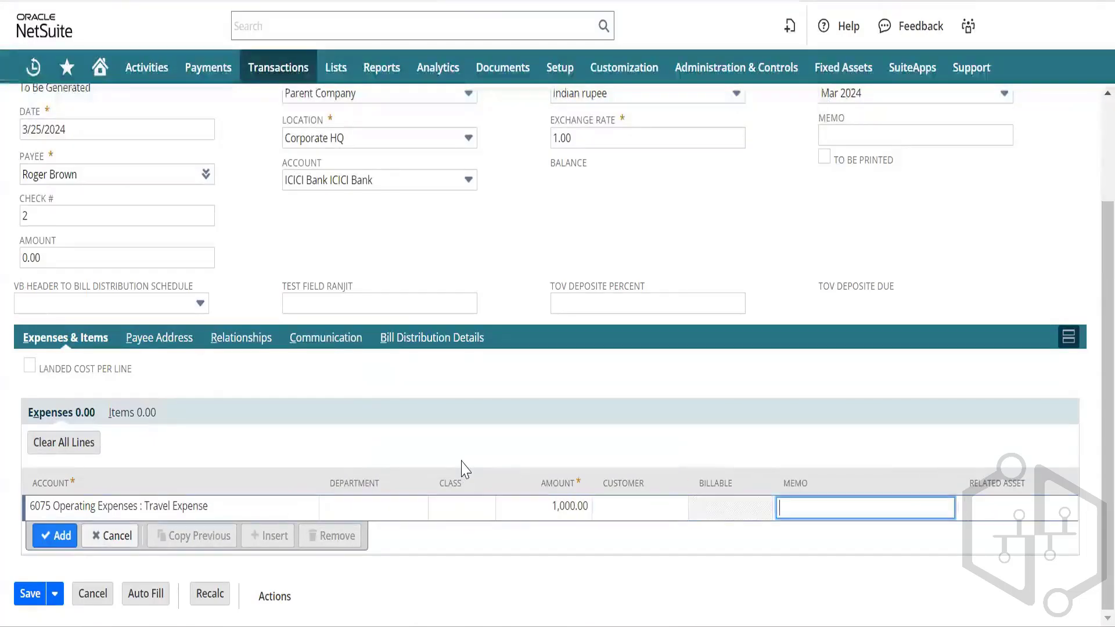
left_click(48, 540)
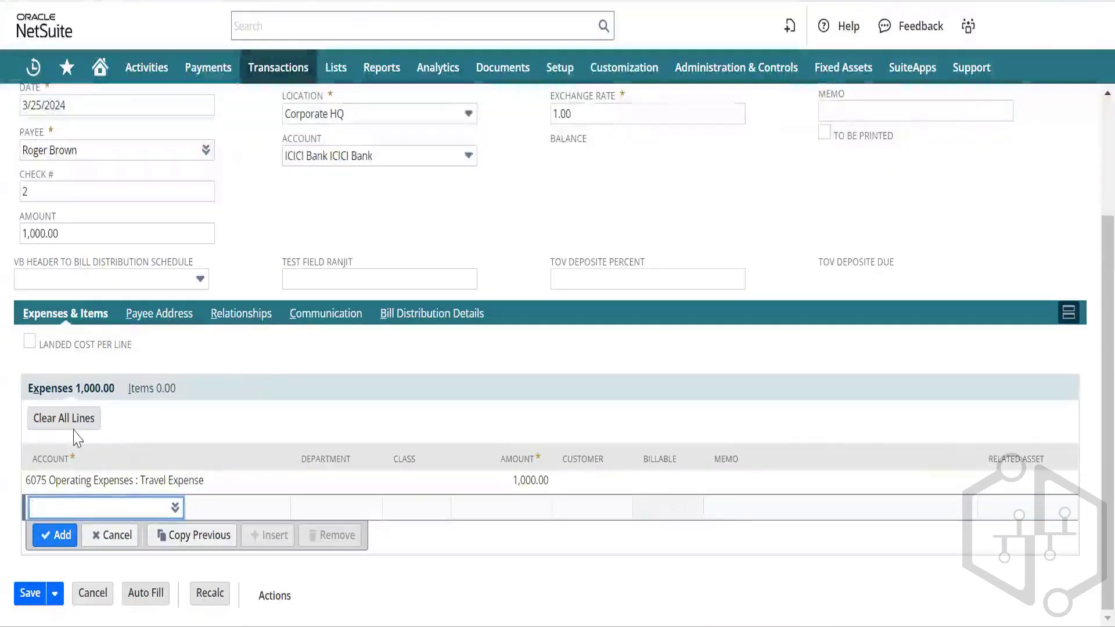
left_click(28, 603)
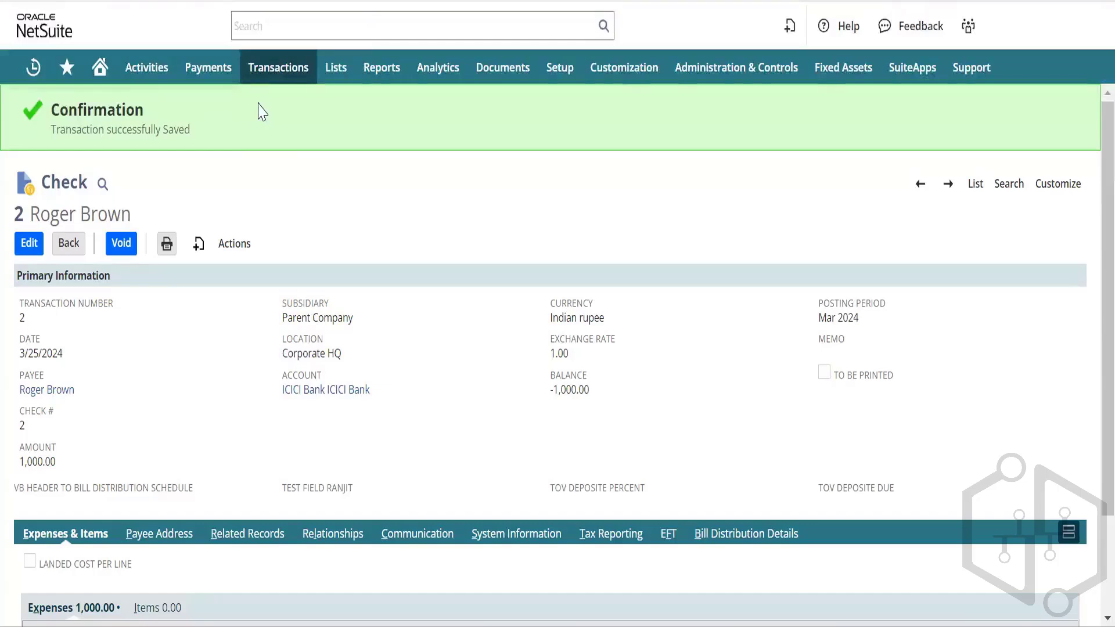
Step: Open check 2's GL Impact in a new tab: ICICI Bank credited, Travel Expense debited $1,000.00
scroll(221, 444, "down", 2)
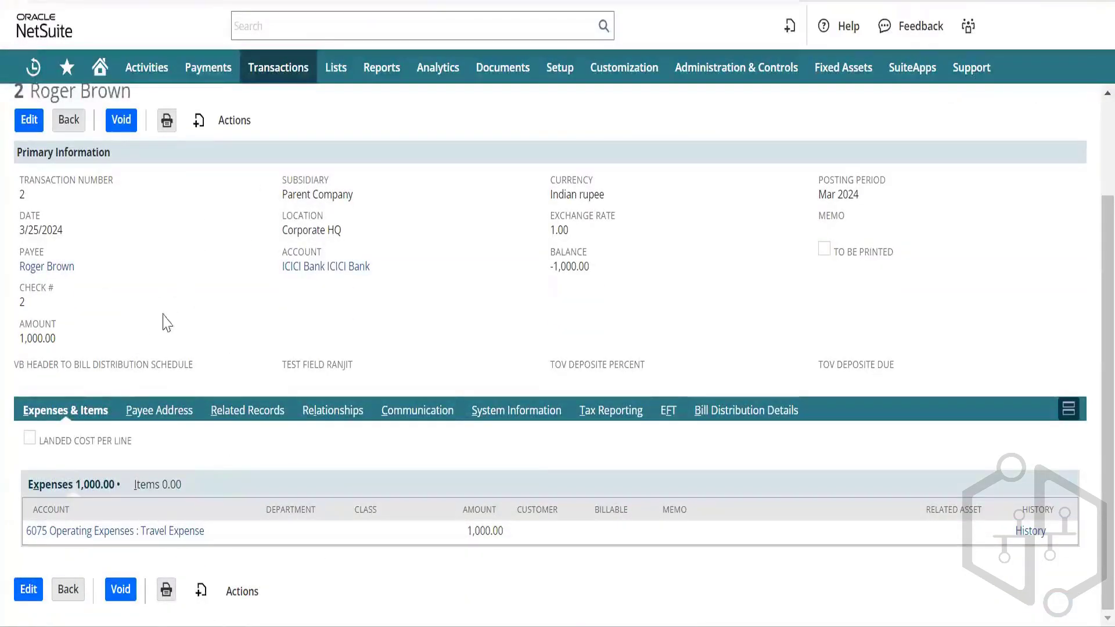
scroll(165, 268, "up", 2)
scroll(165, 268, "down", 1)
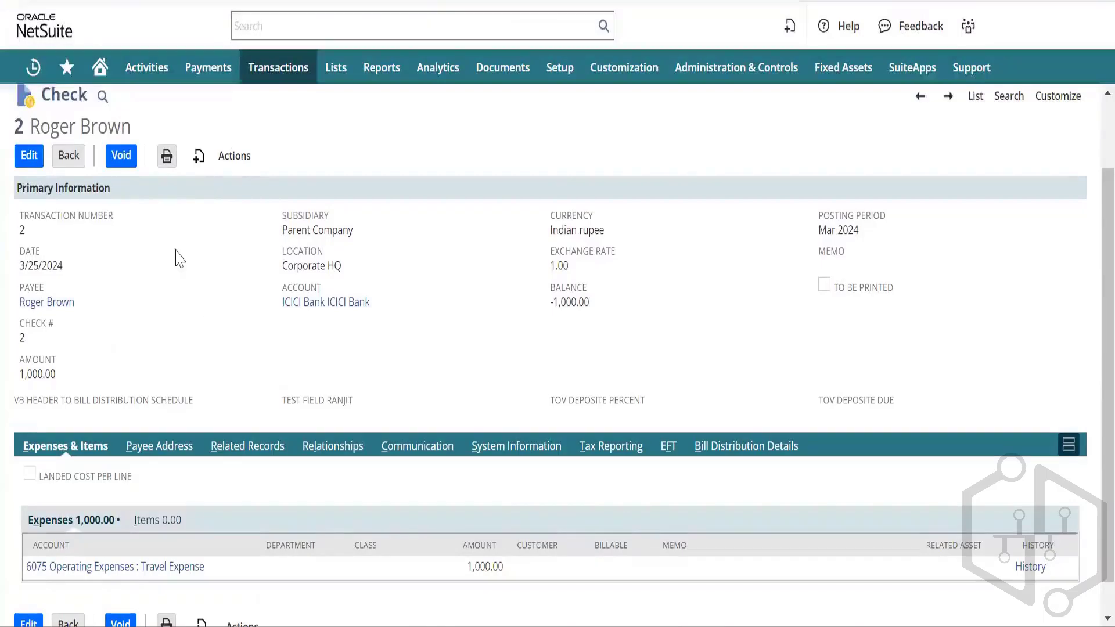
mouse_move(235, 162)
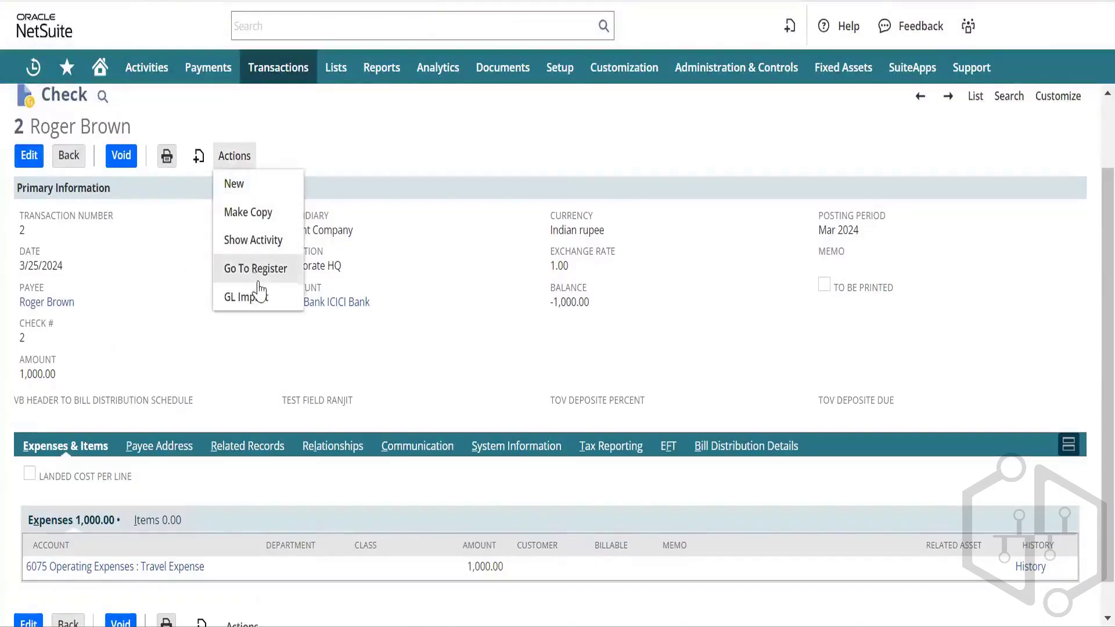
right_click(261, 300)
left_click(330, 327)
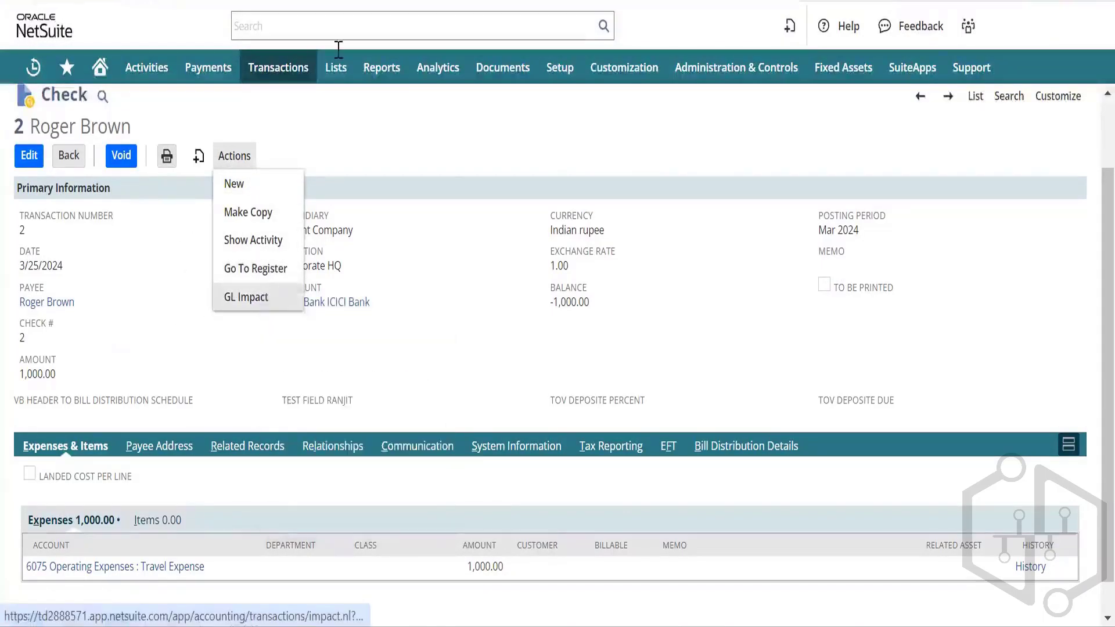
left_click(340, 1)
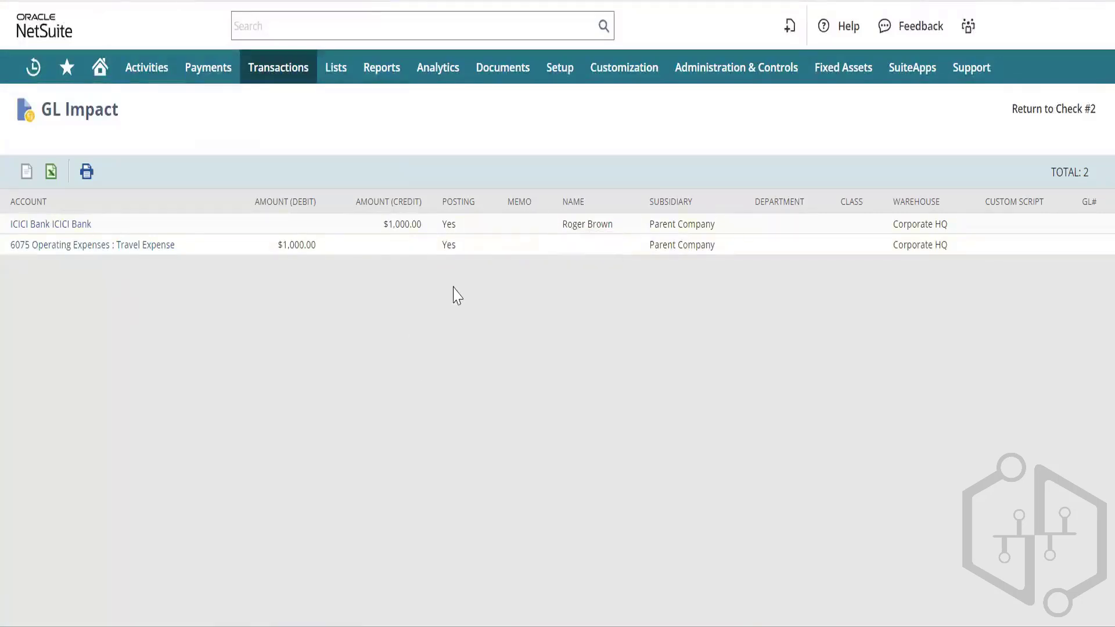
Step: Switch back to the browser tab showing saved check 2
mouse_move(609, 227)
left_click(279, 2)
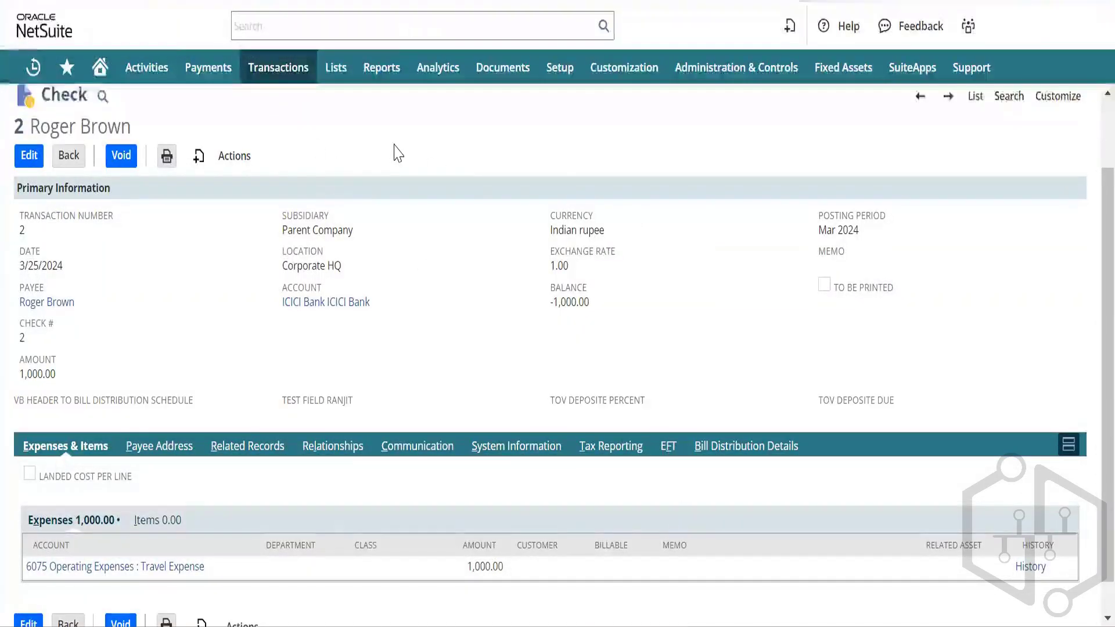
Step: Open Lists > Accounting > Accounts in a new tab and search the page for 'advance'
mouse_move(342, 79)
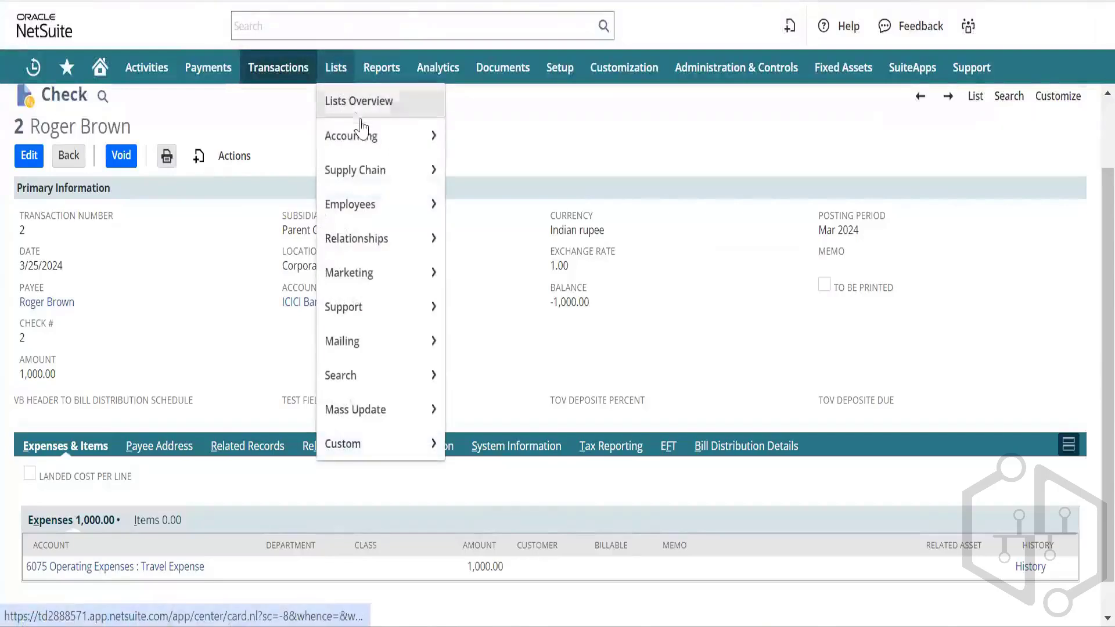
mouse_move(377, 136)
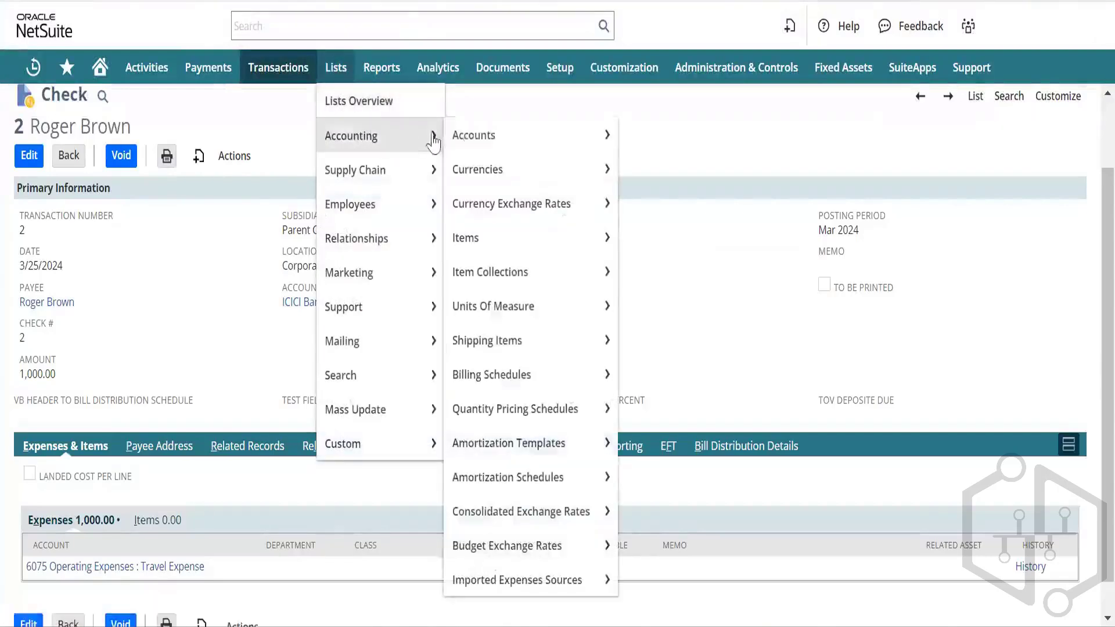
right_click(517, 139)
left_click(650, 156)
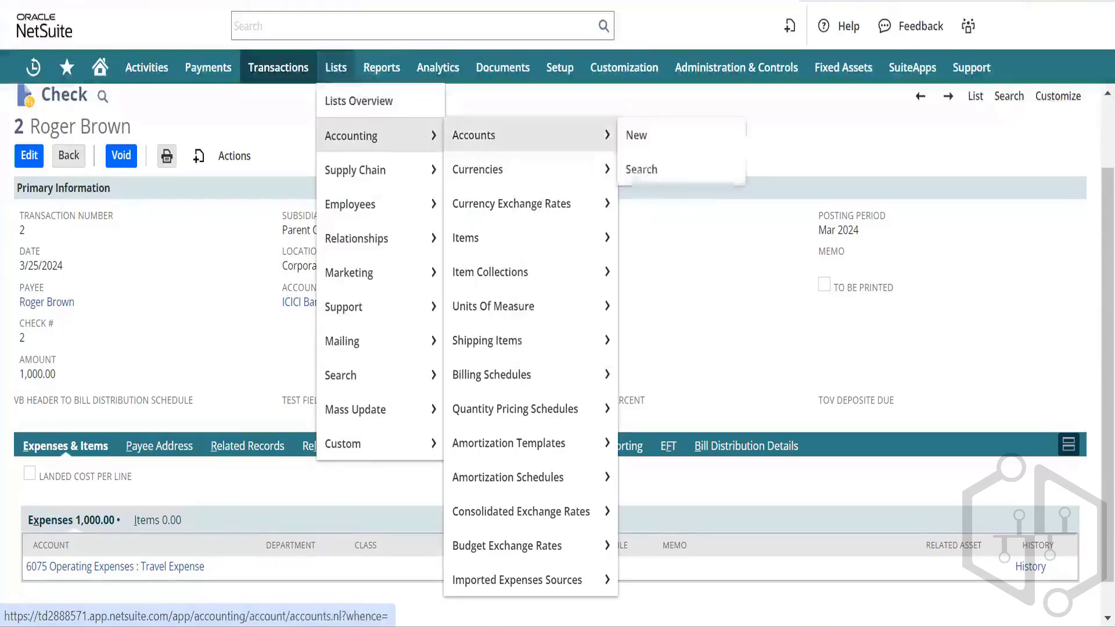
left_click(244, 2)
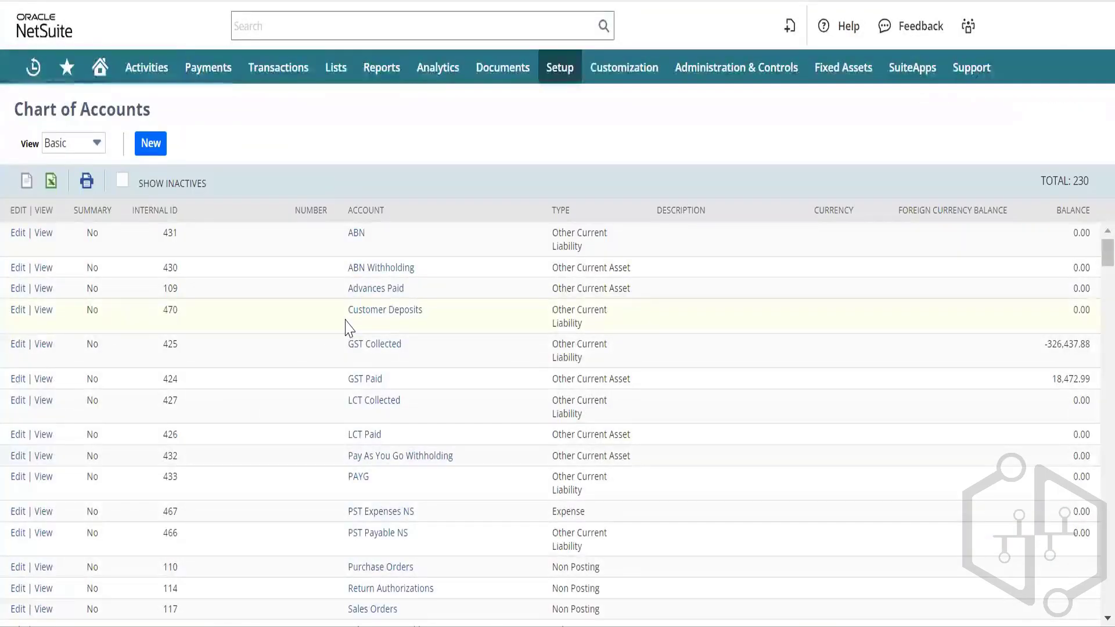
key("ctrl+f")
type("advance")
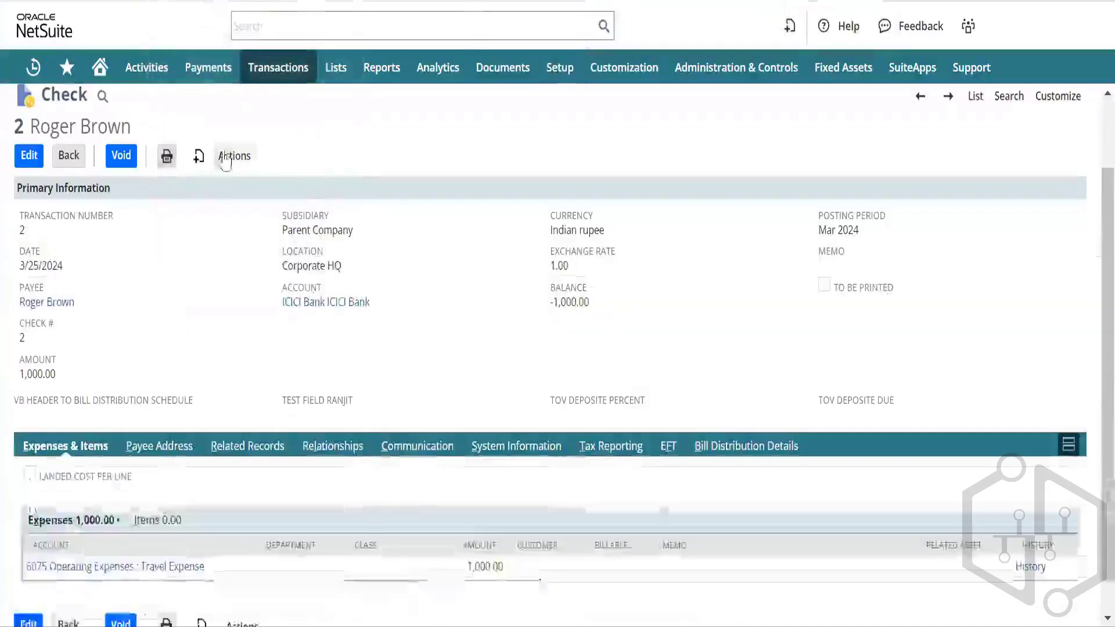
Step: Start new check 3 from check 2's Actions menu with the employee as payee
mouse_move(196, 166)
mouse_move(234, 160)
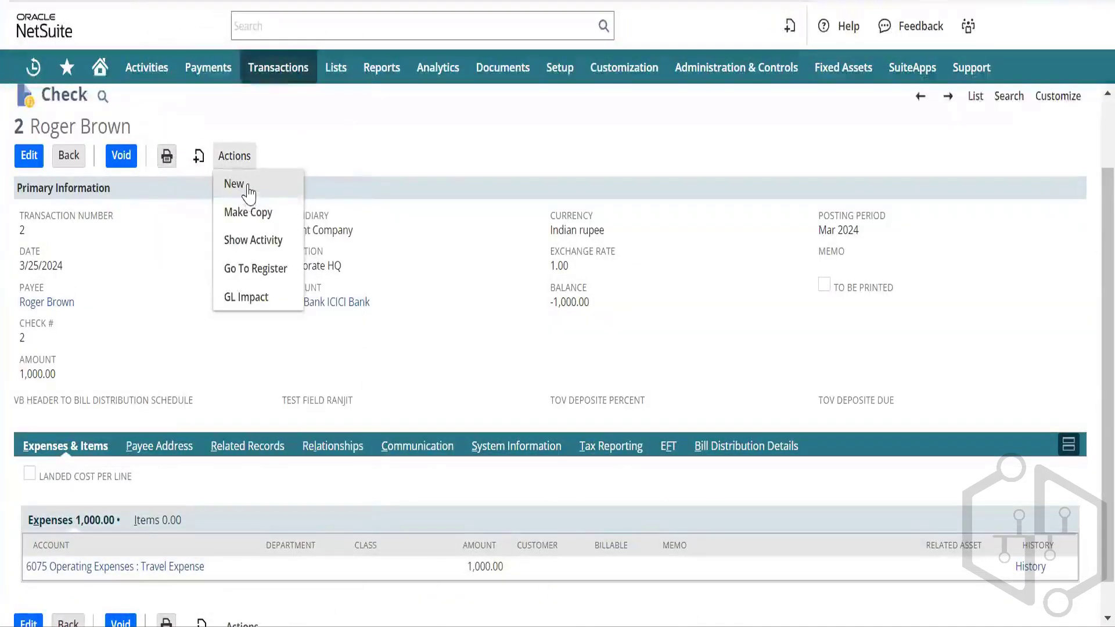
left_click(248, 185)
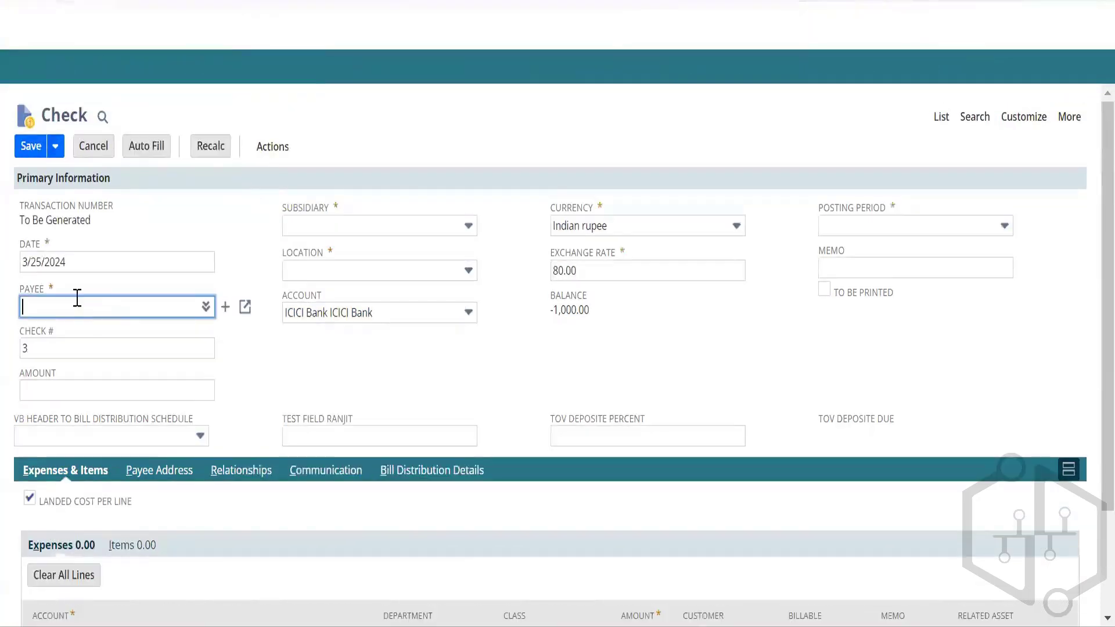
type("roger")
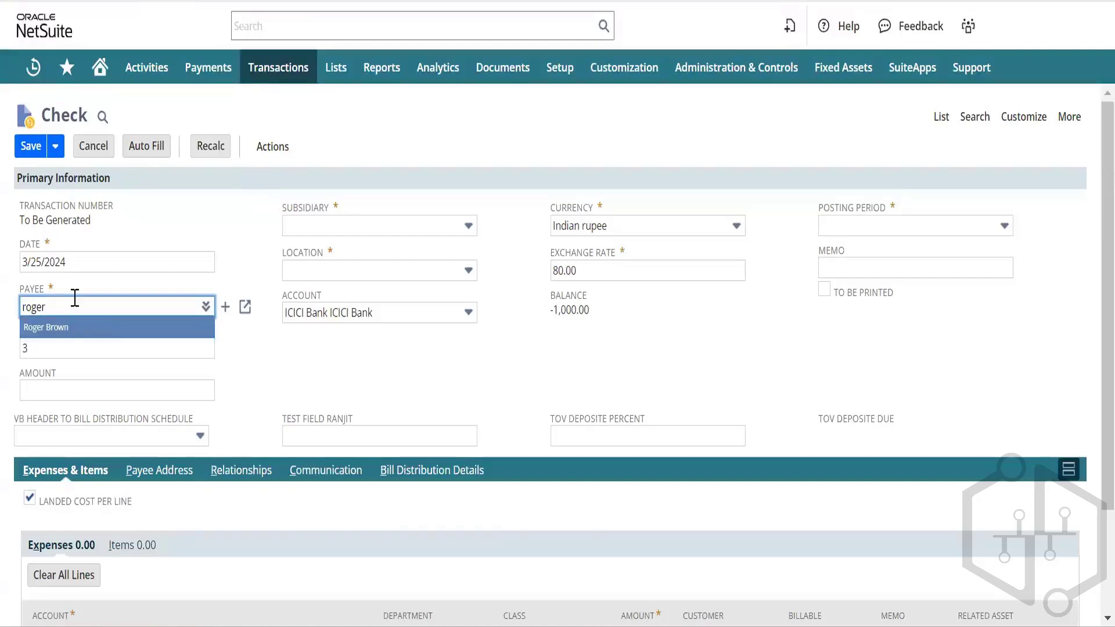
key("Tab")
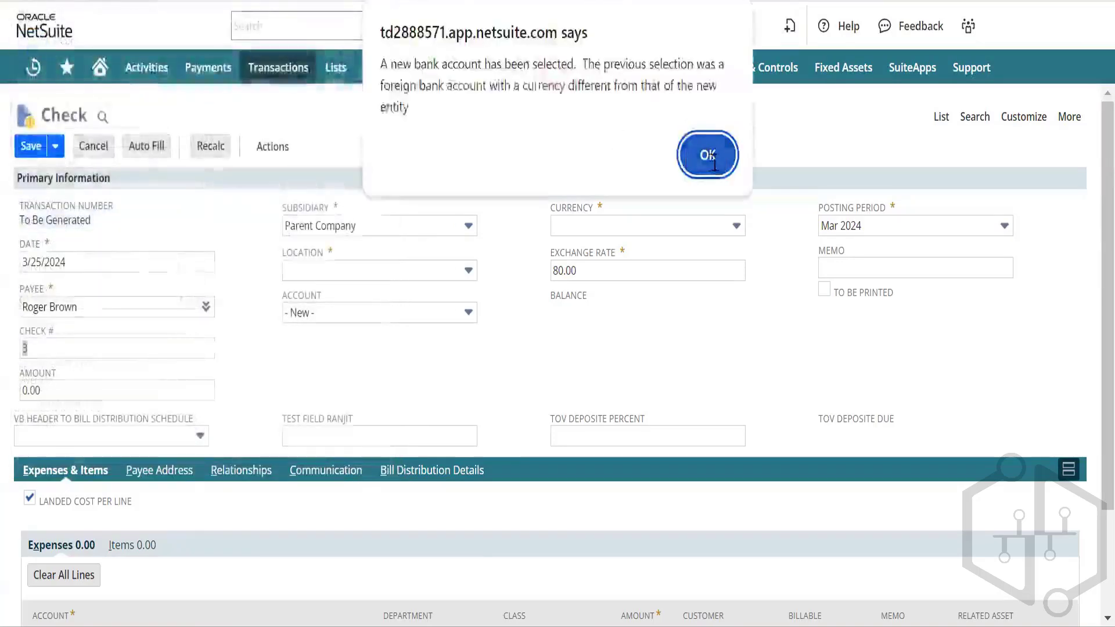
Step: Dismiss the bank account currency alert and set the check's location to Corporate HQ
left_click(711, 162)
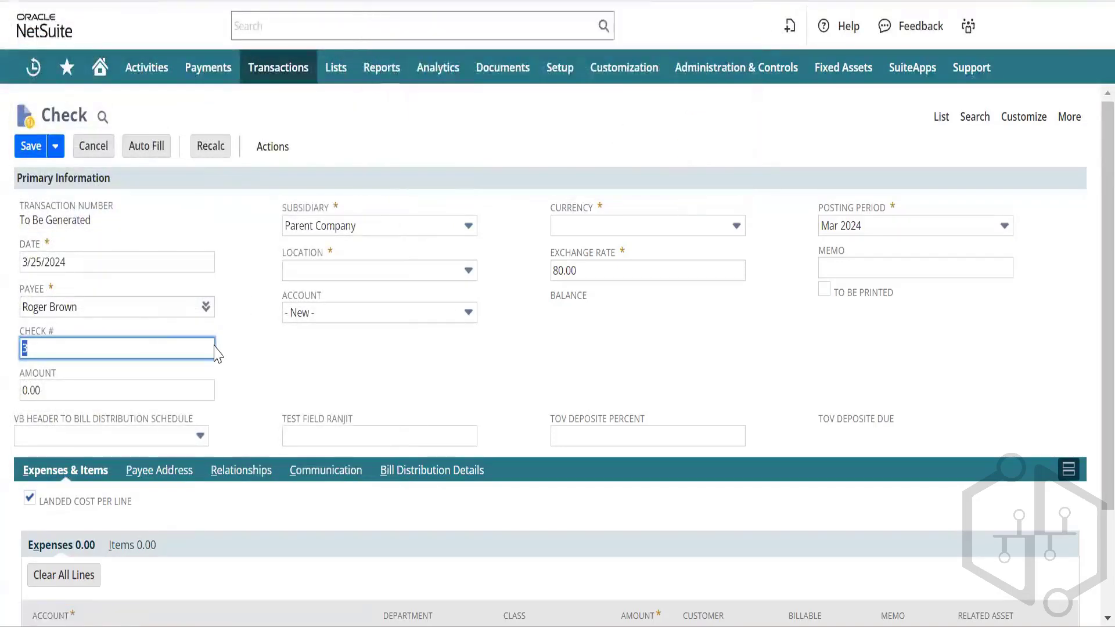
key("Tab")
key("Tab")
key("Tab")
key("Tab")
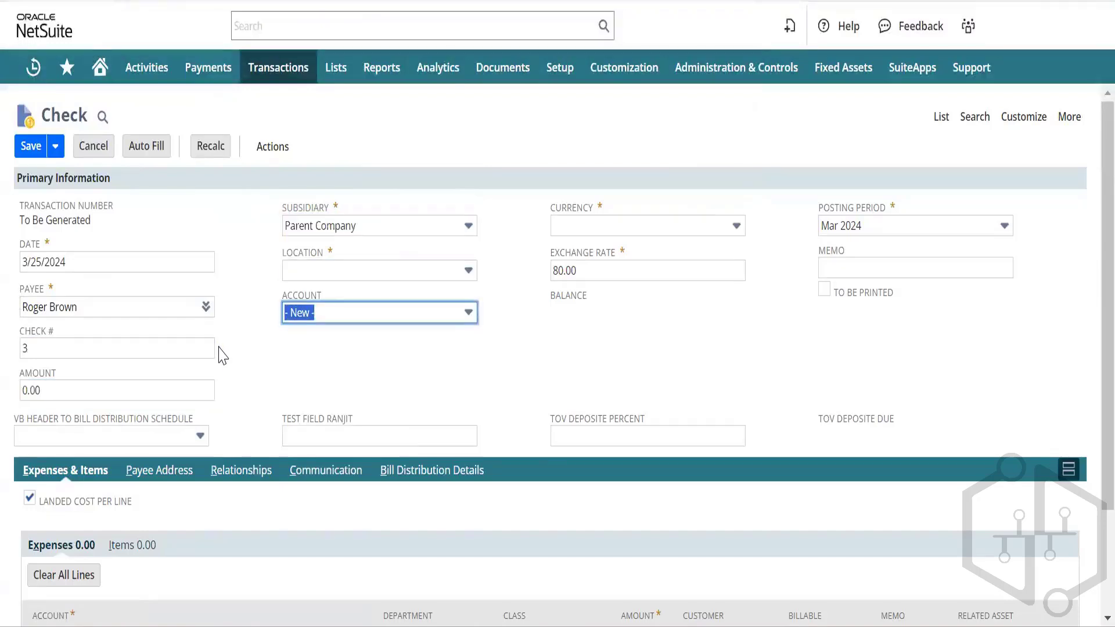
key("Down")
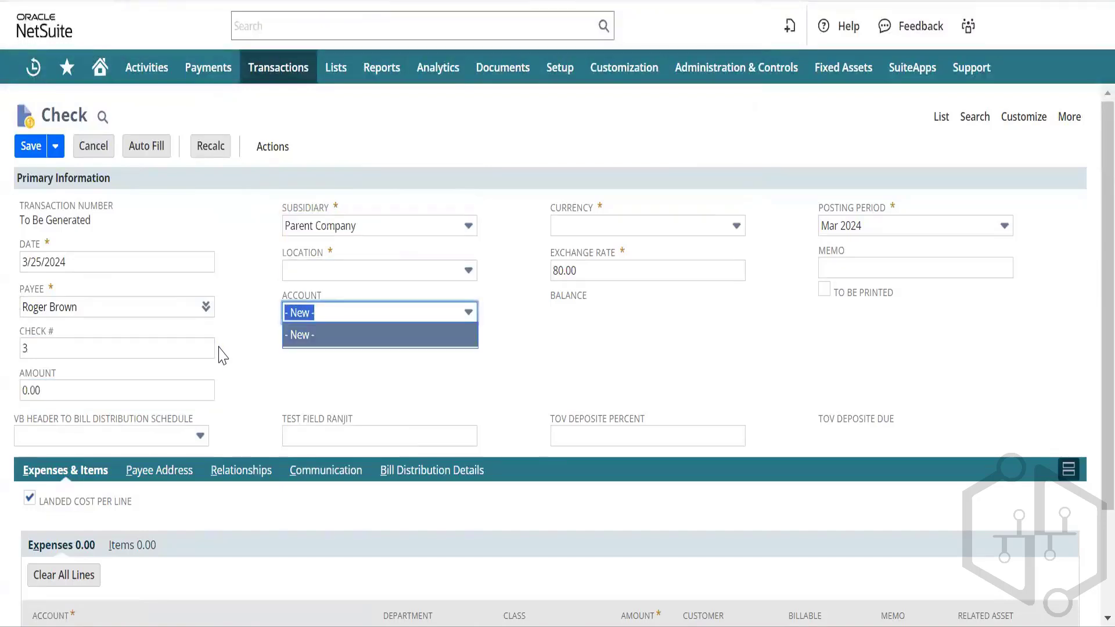
left_click(437, 358)
left_click(468, 313)
left_click(468, 313)
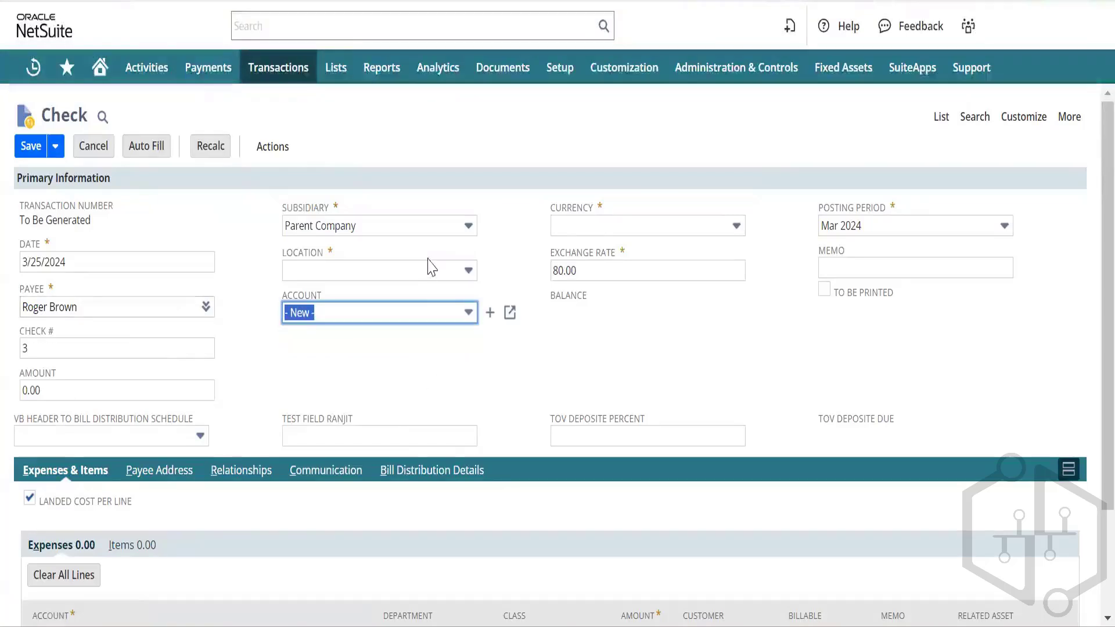
left_click(446, 271)
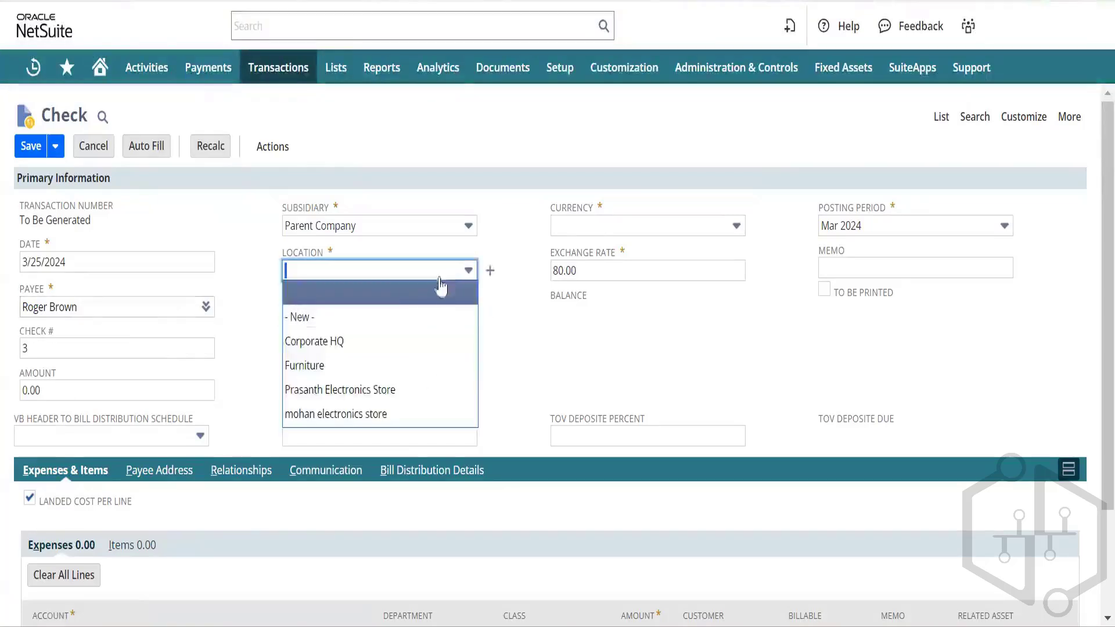
left_click(398, 342)
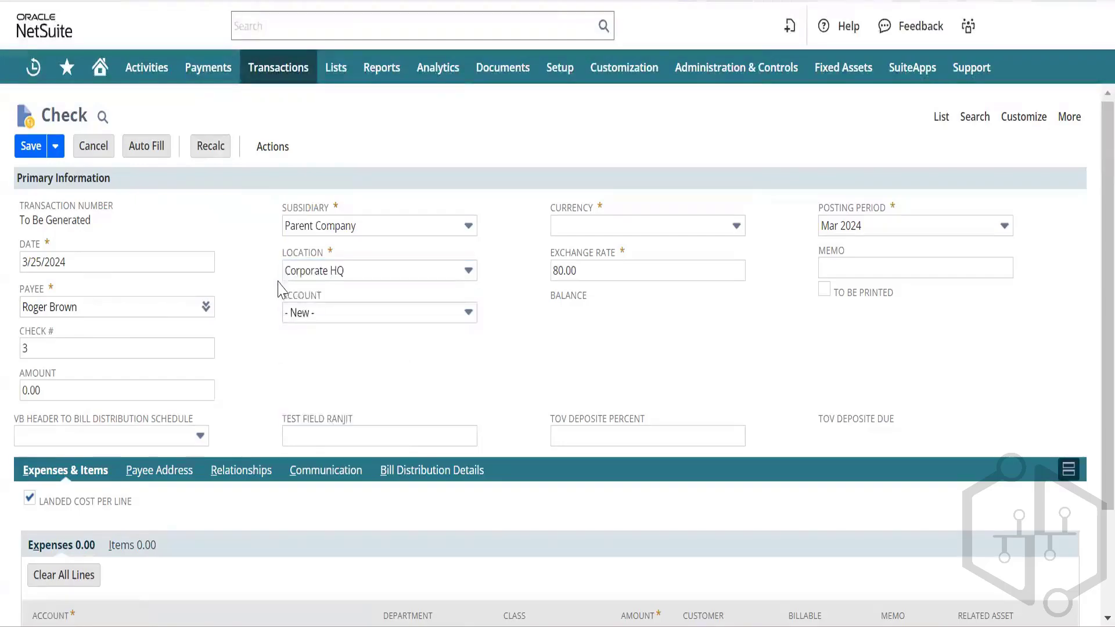
Step: Set the check's currency to Indian rupee, giving an 80.00 exchange rate
left_click(302, 296)
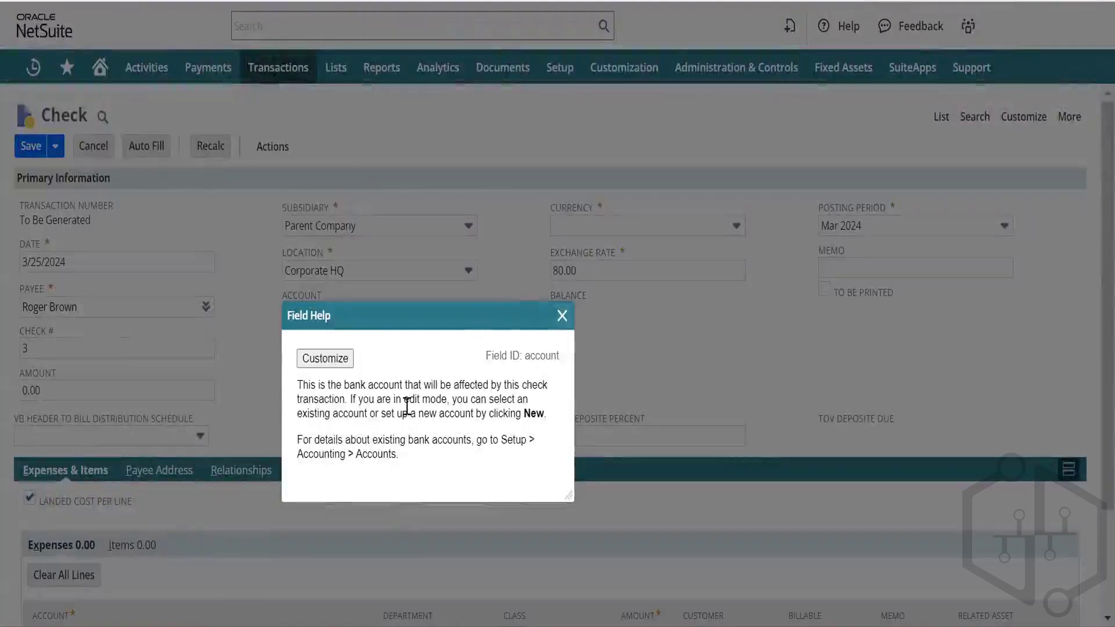
left_click(562, 316)
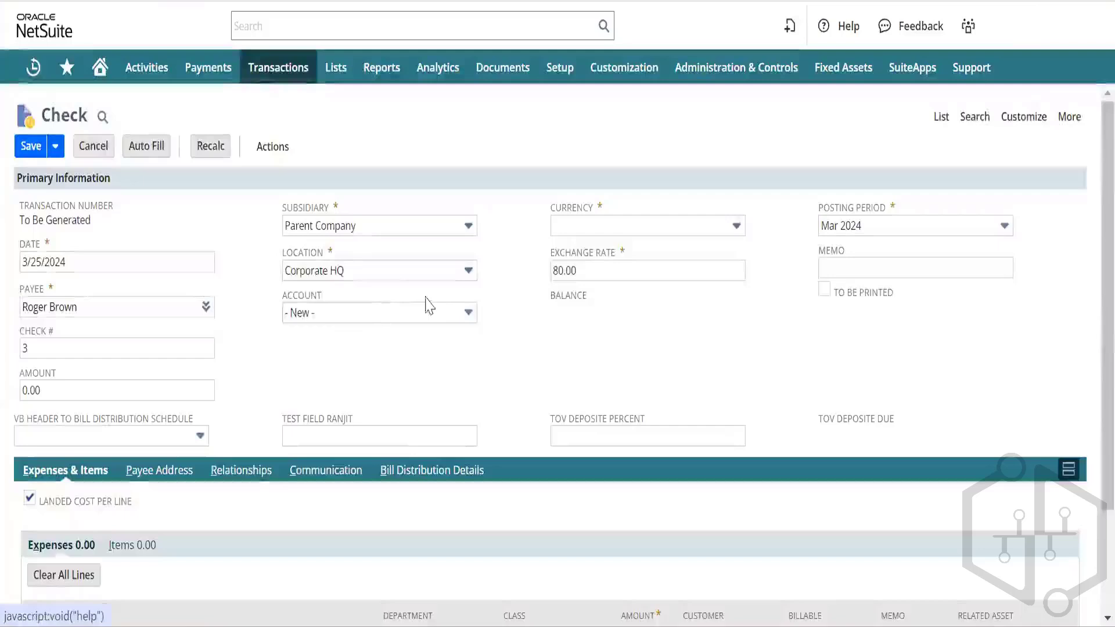
left_click(469, 314)
left_click(329, 334)
left_click(401, 387)
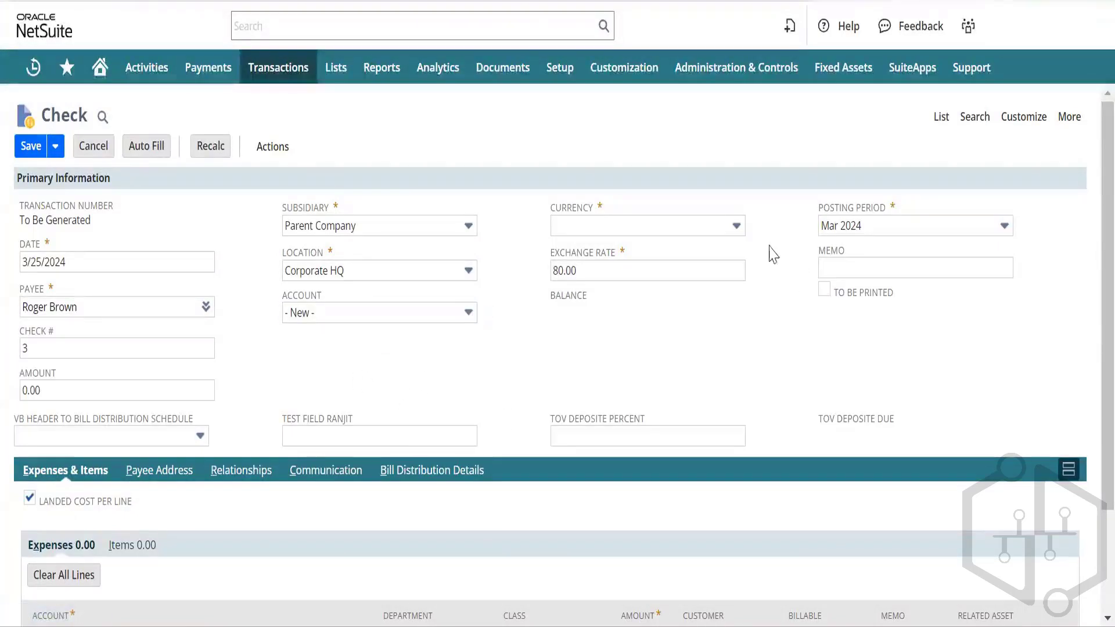
left_click(677, 225)
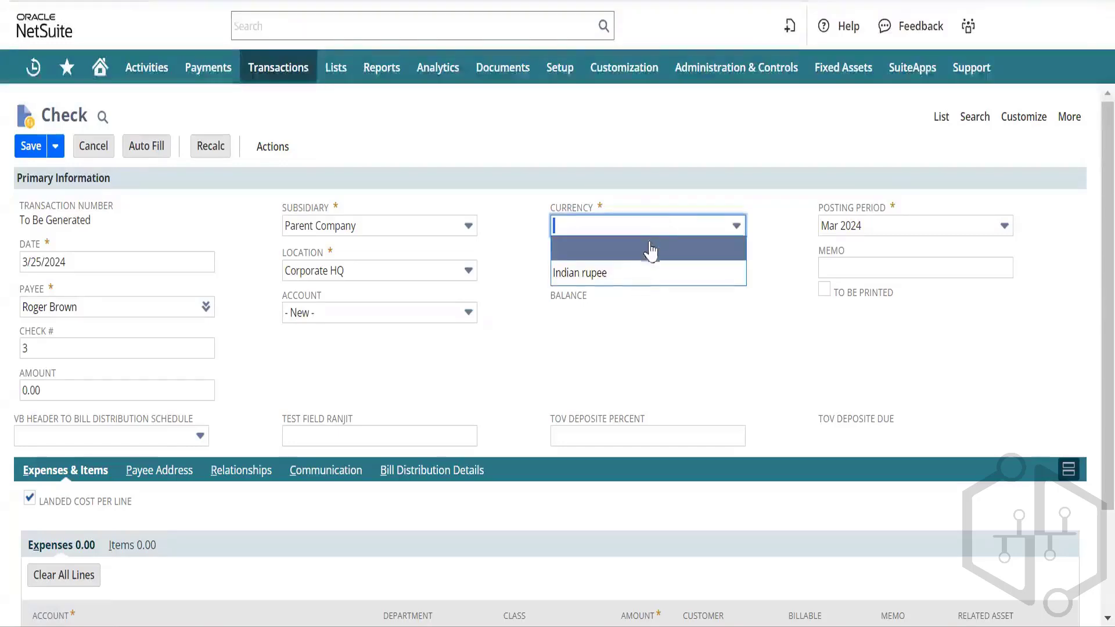
key("Return")
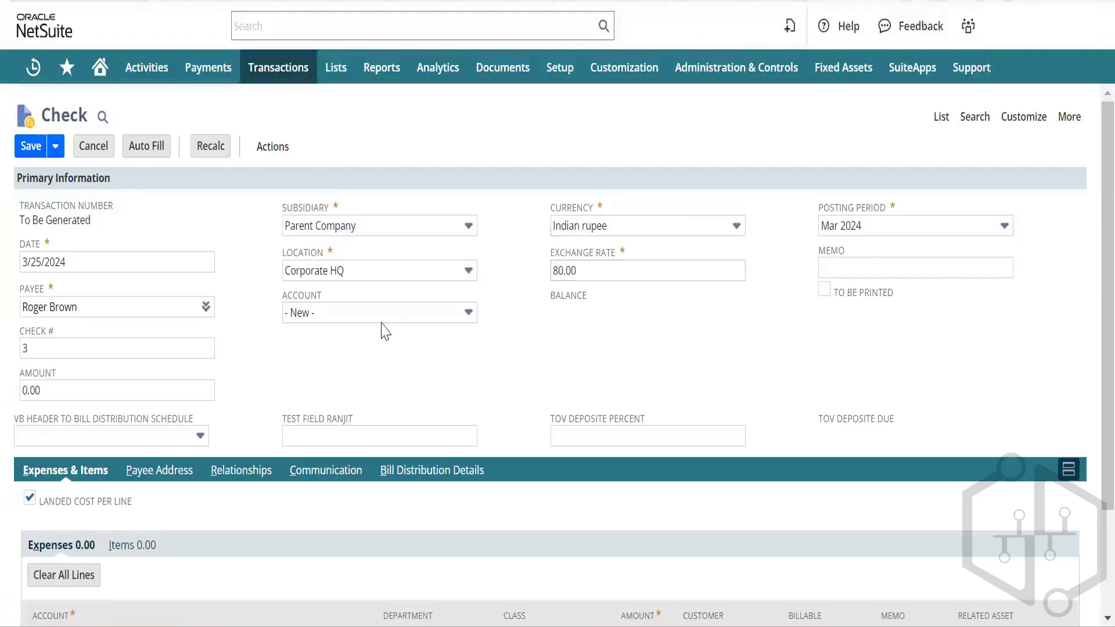
scroll(398, 319, "down", 2)
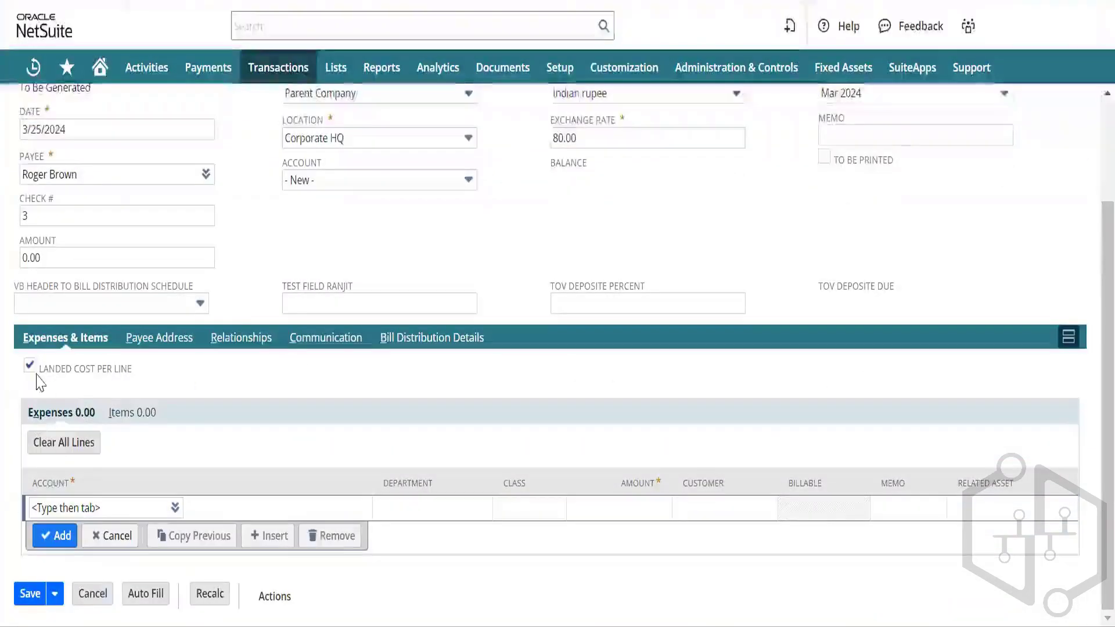
Step: Untick Landed Cost Per Line and add a 1,000.00 expense line charged to Advances Paid
left_click(29, 366)
left_click(93, 508)
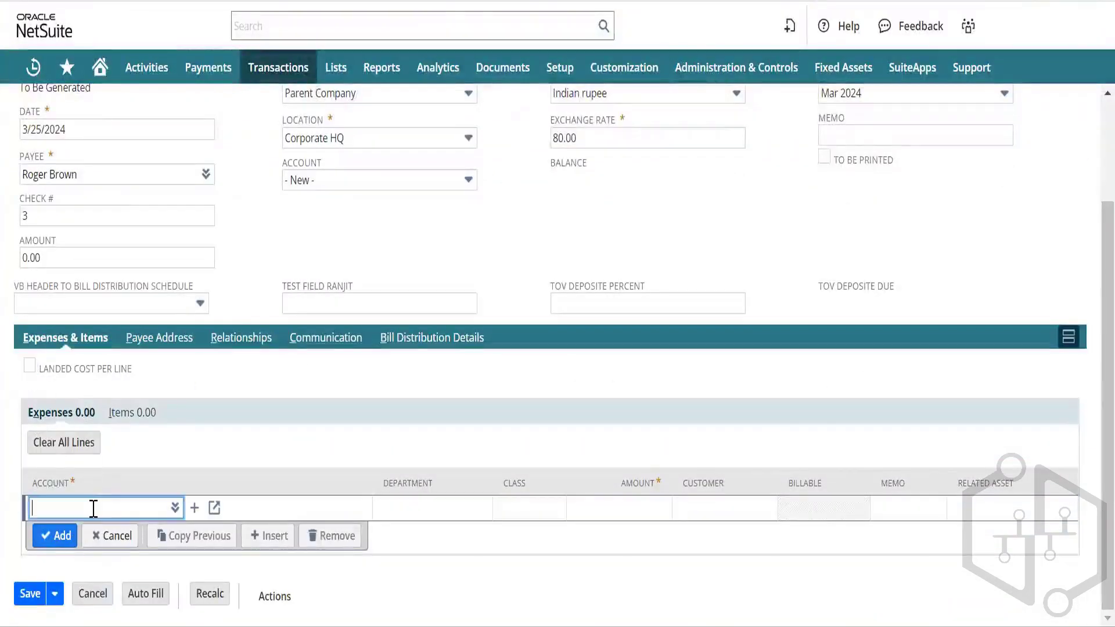
type("advance")
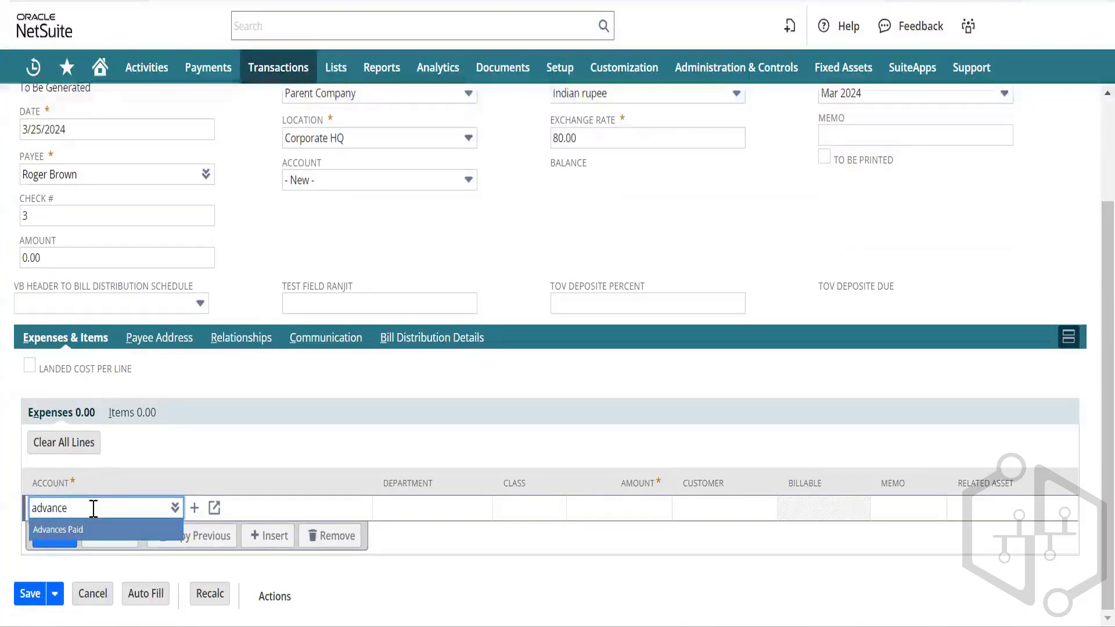
key("Tab")
key("Tab")
key("Tab")
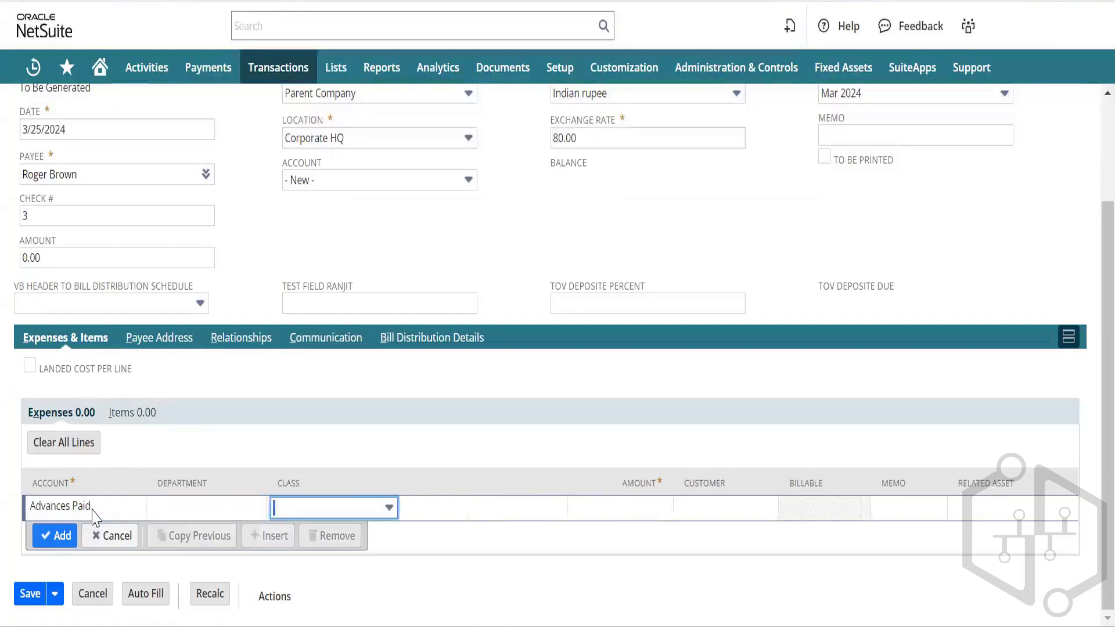
type("1")
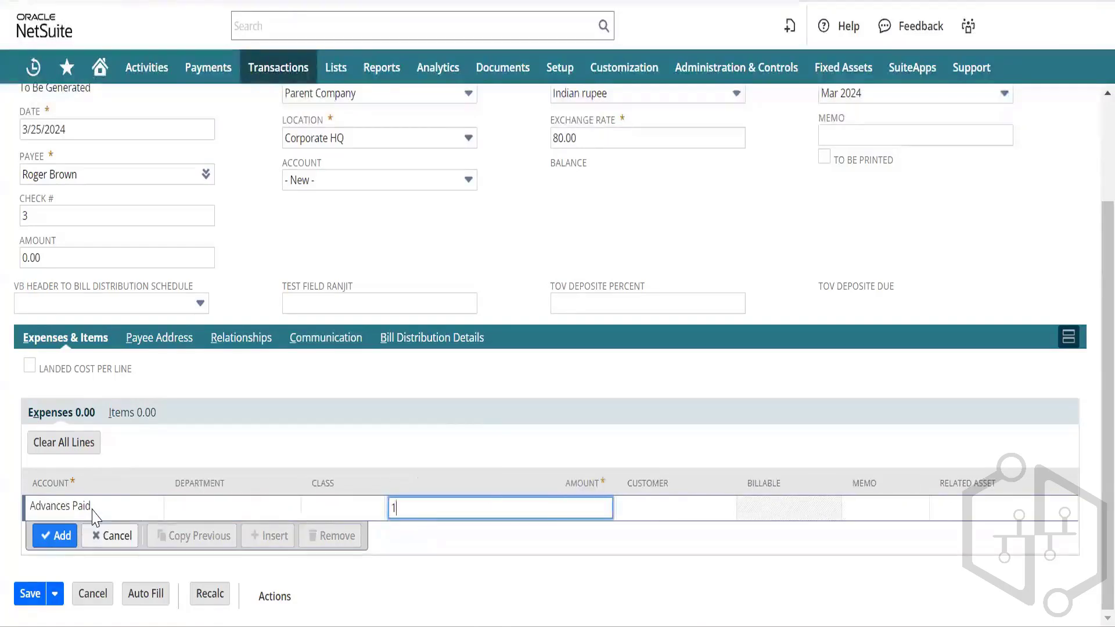
type(",000")
key("Tab")
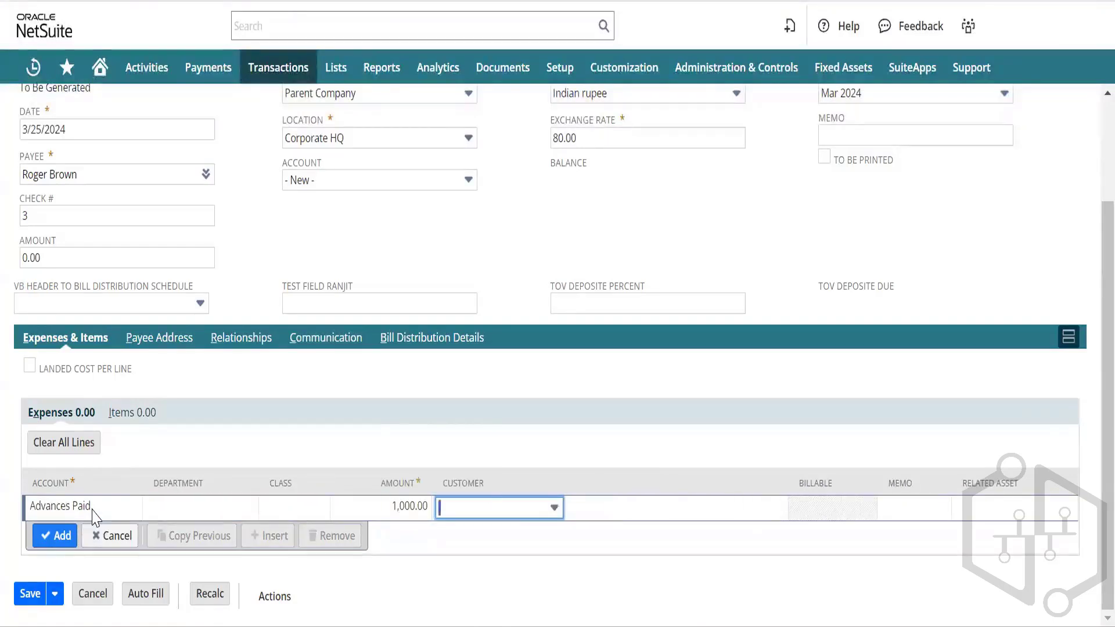
left_click(61, 537)
scroll(229, 272, "up", 3)
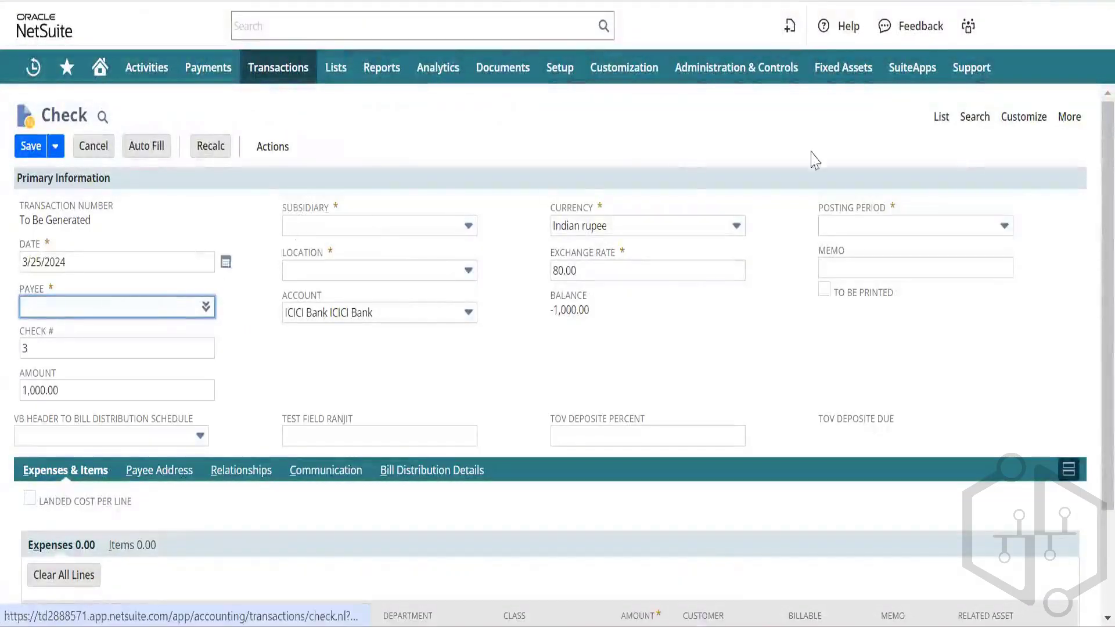
Step: Discard the unsaved new check and open existing check 2 from the Checks list for editing
left_click(939, 119)
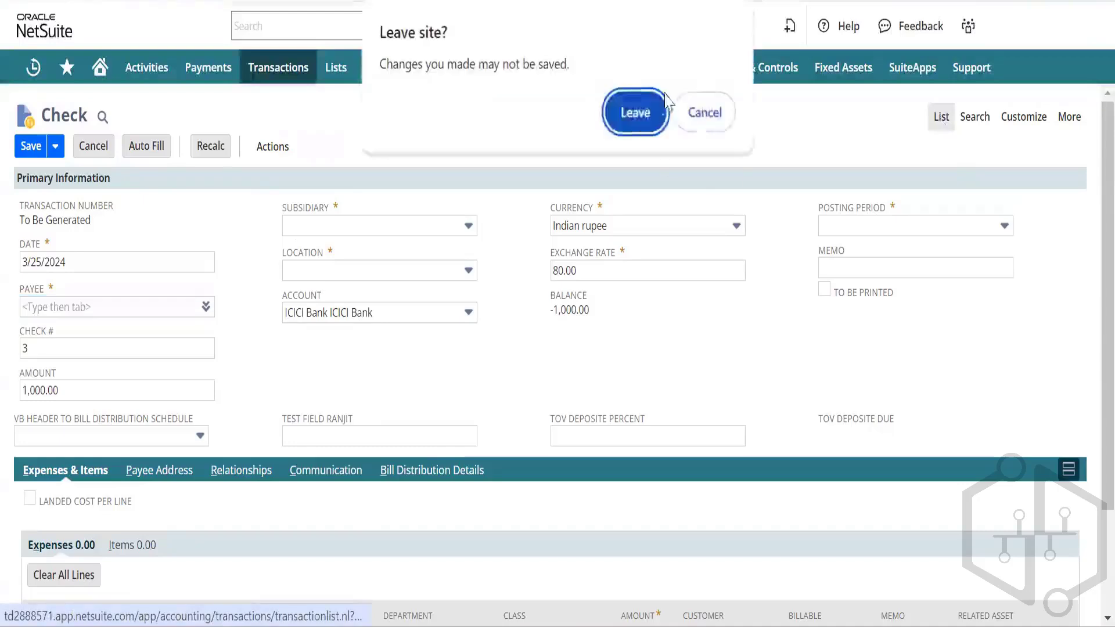
left_click(638, 114)
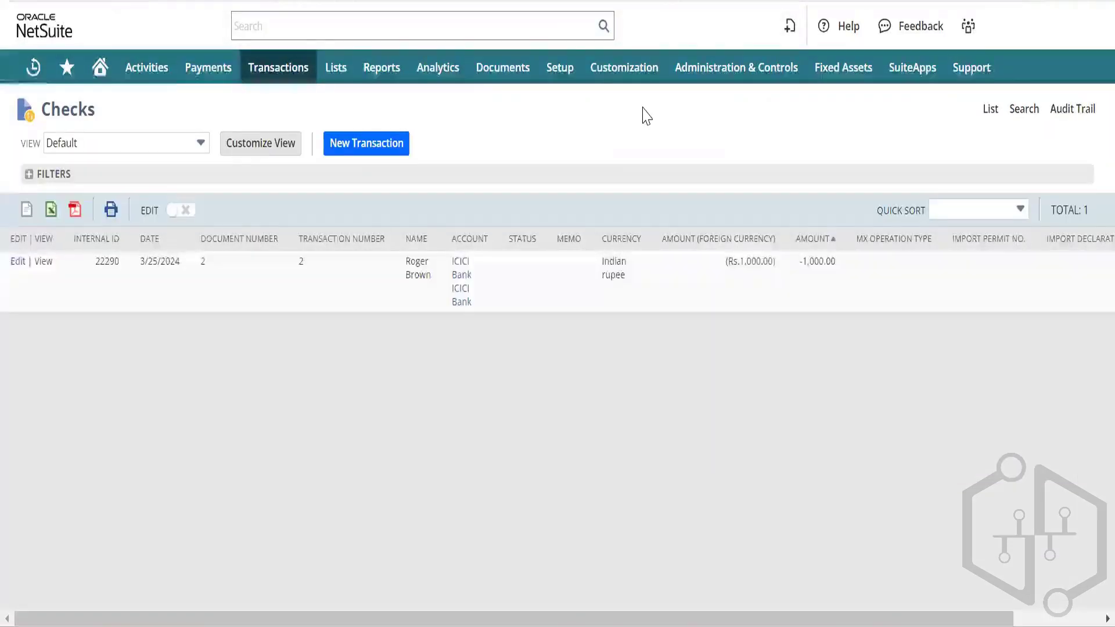
left_click(16, 263)
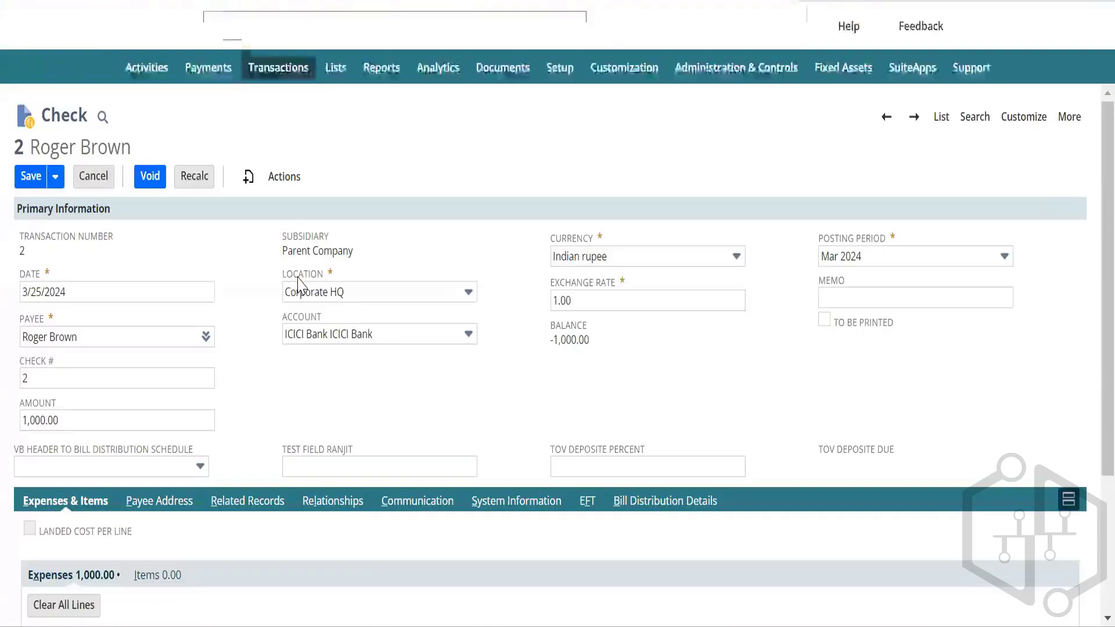
Step: Change check 2's expense line account to Advances Paid and commit the line
scroll(13, 494, "down", 3)
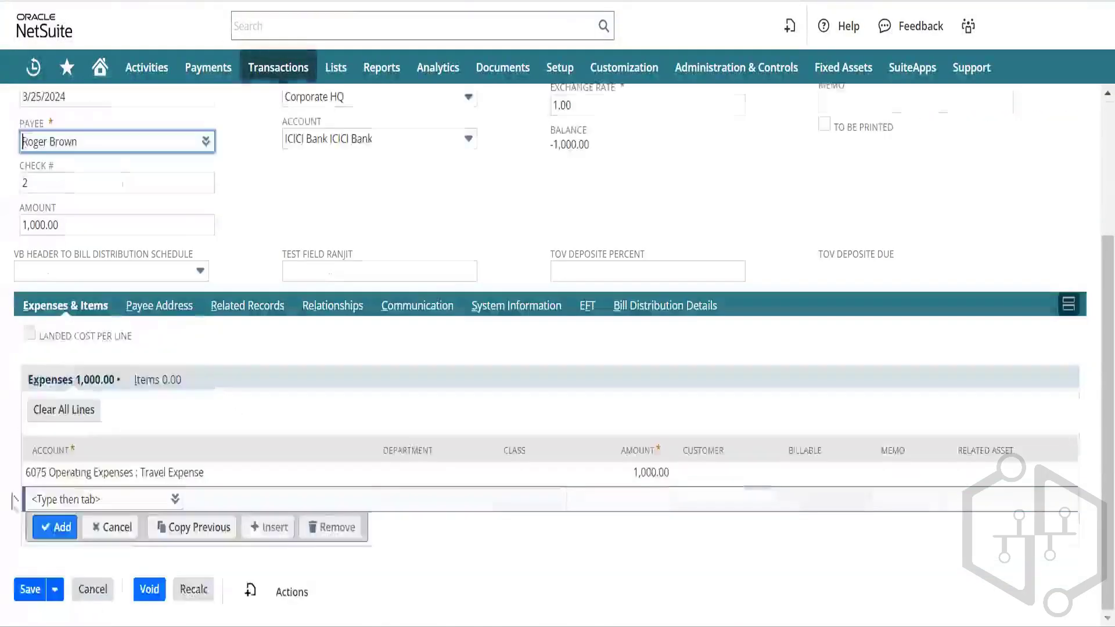
left_click(93, 472)
type("advance")
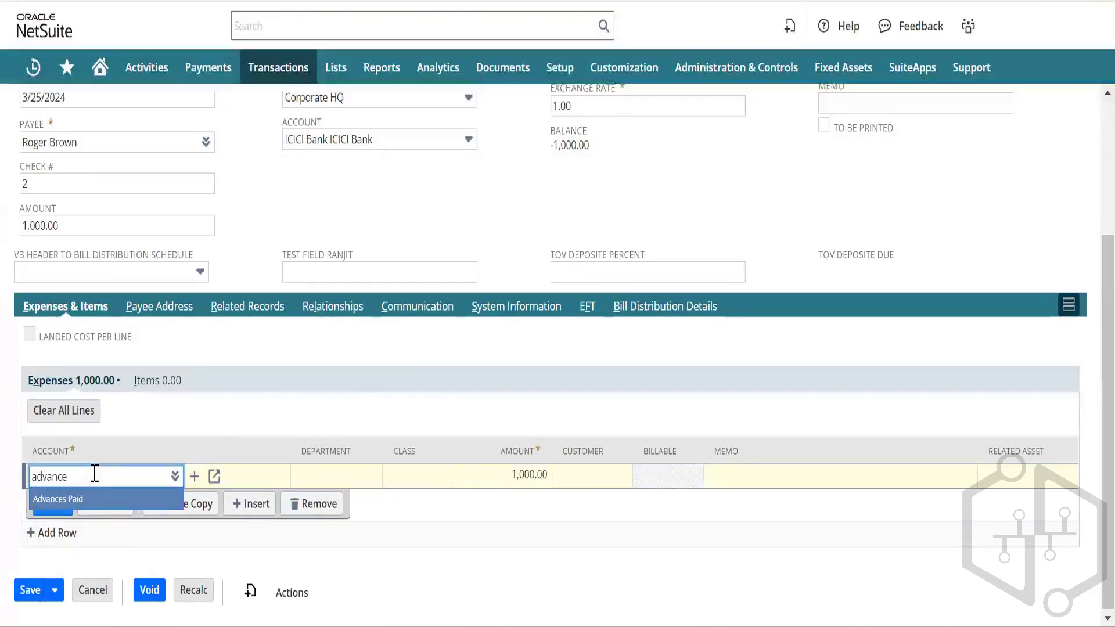
key("Tab")
left_click(53, 503)
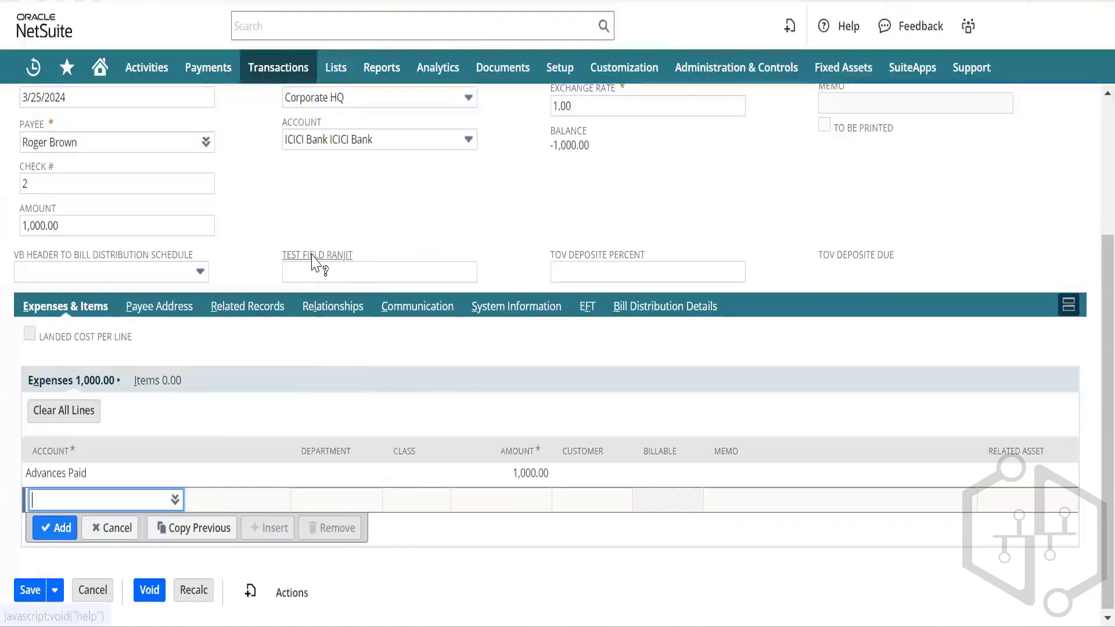
scroll(23, 189, "up", 3)
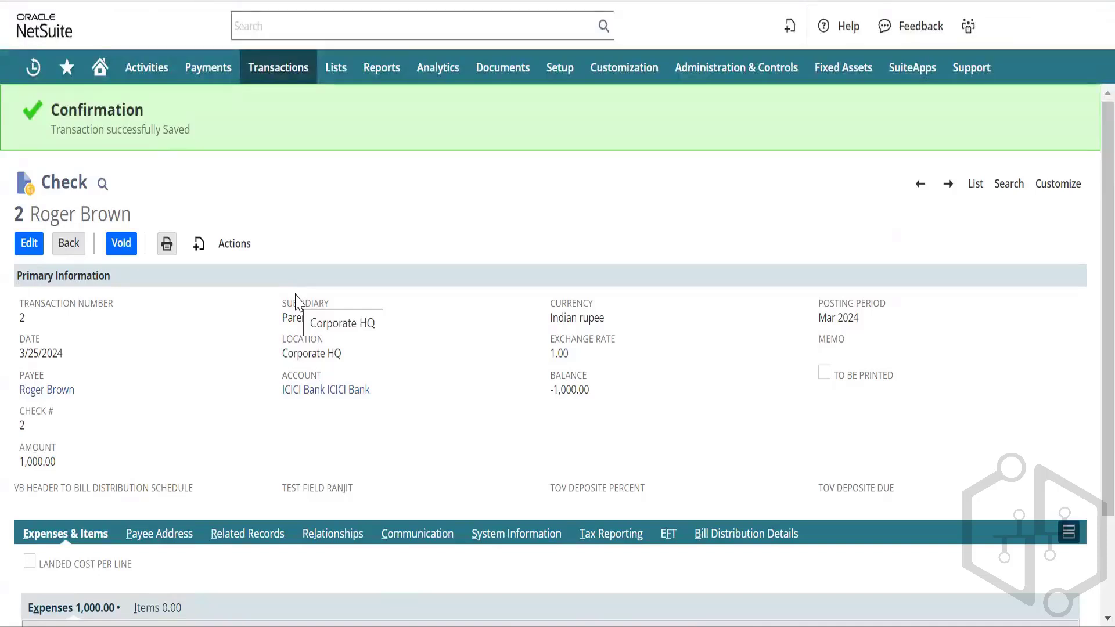
Step: Open a new form via Transactions > Employees > Enter Expense Reports and move to Employee
mouse_move(251, 68)
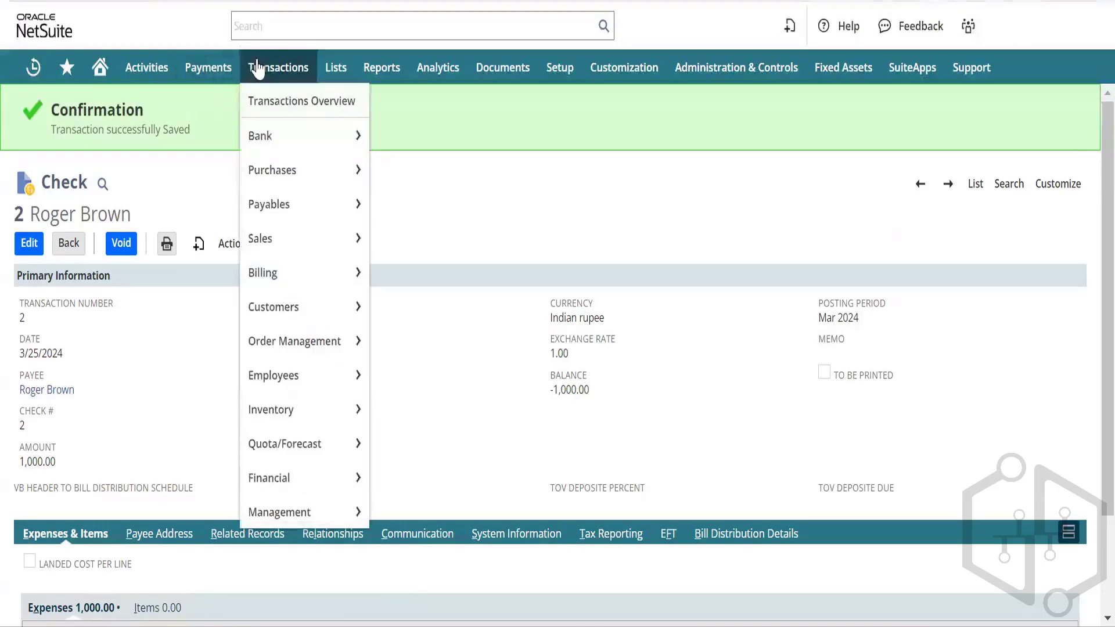
mouse_move(298, 385)
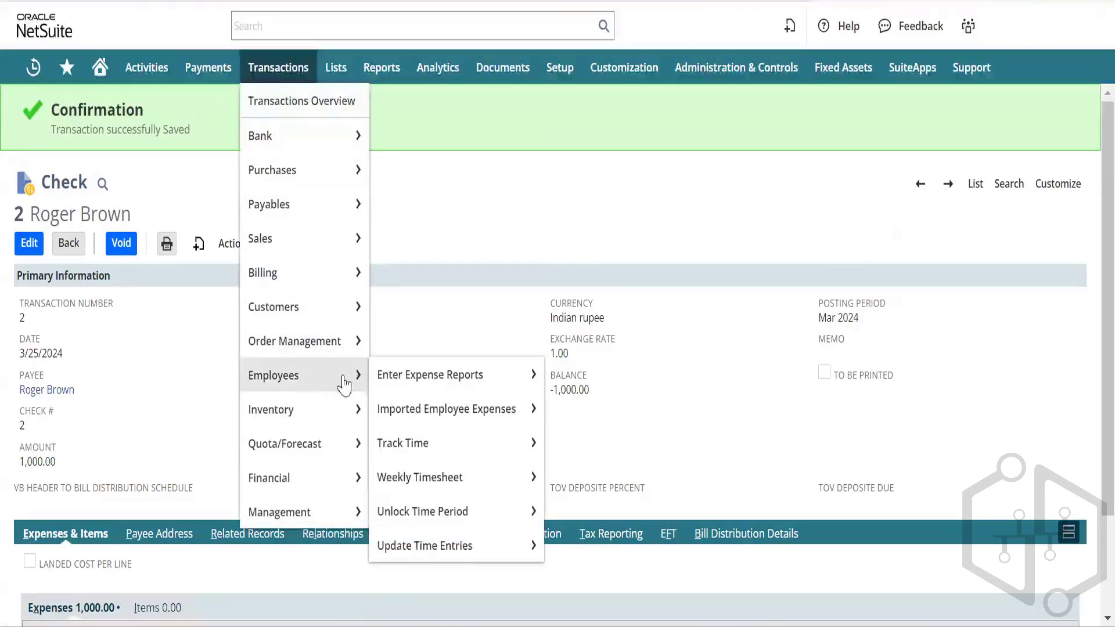
mouse_move(436, 380)
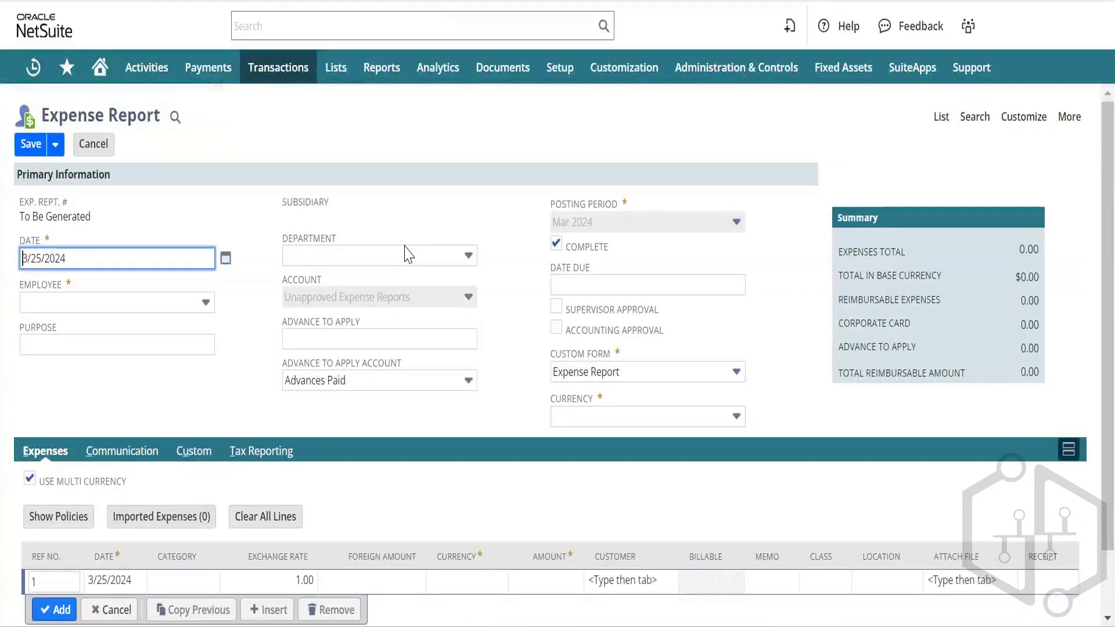
key("Tab")
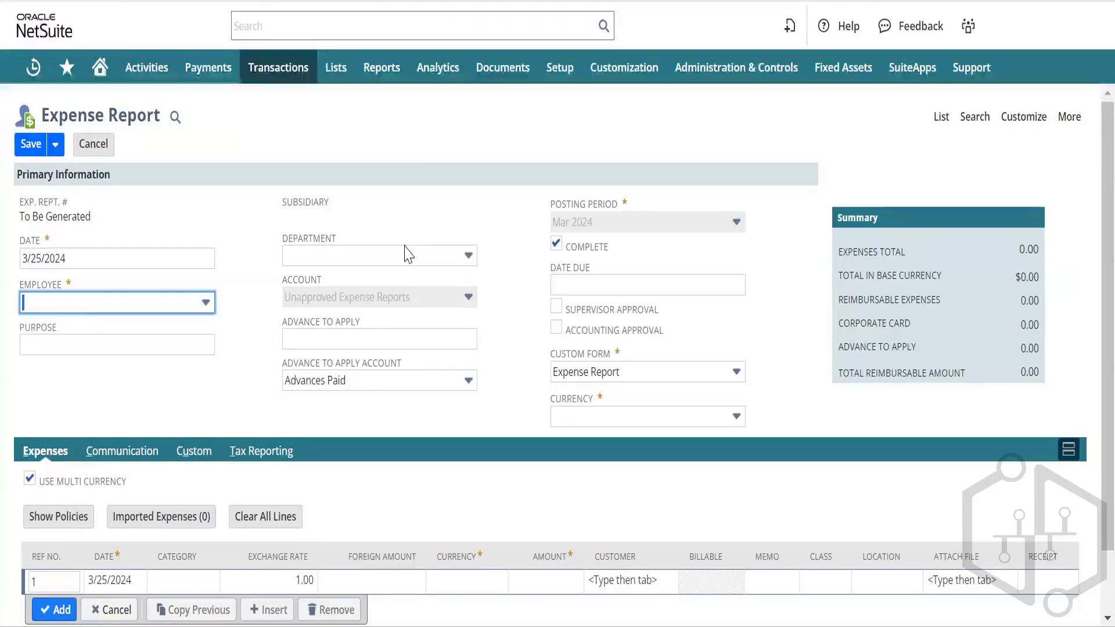
Step: Select the employee by typing 'ro' and untick the report's Complete option
type("rown")
key("Tab")
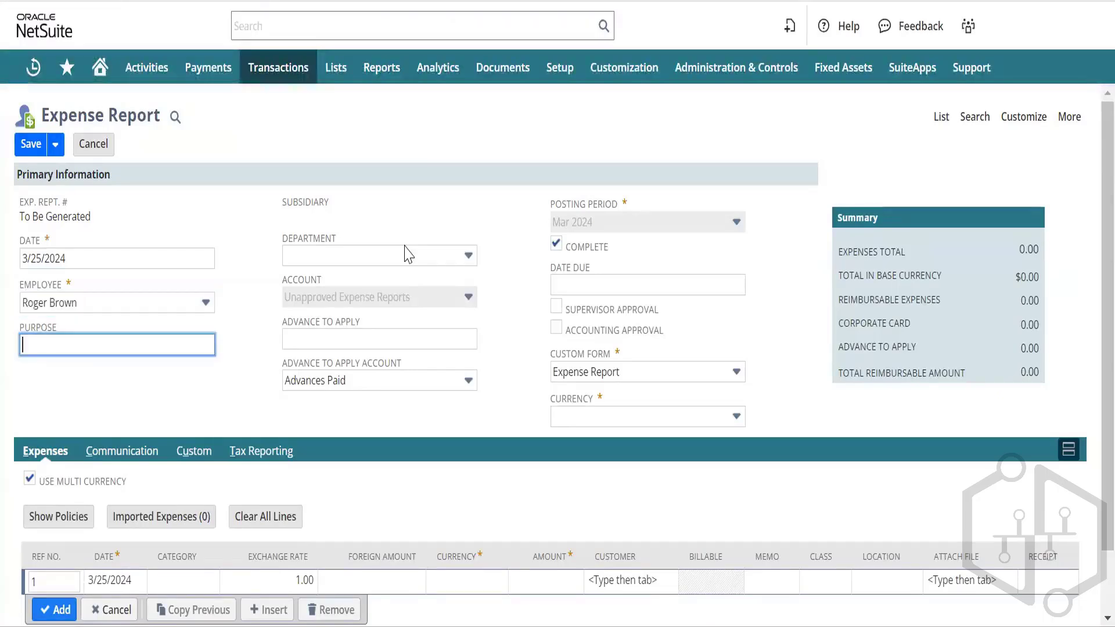
left_click(408, 254)
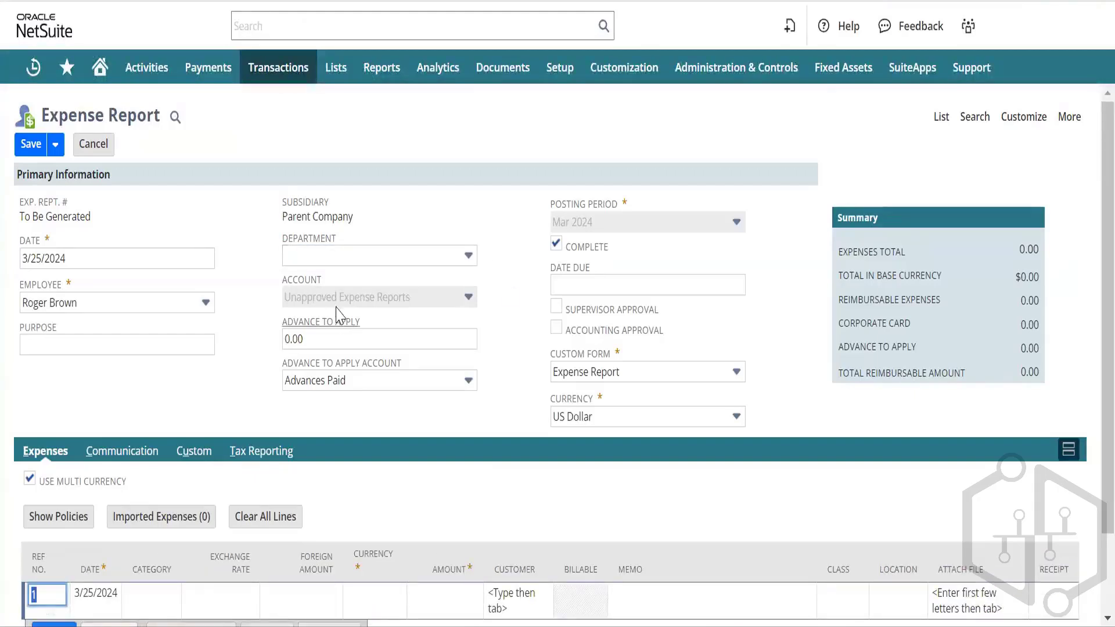
left_click(404, 261)
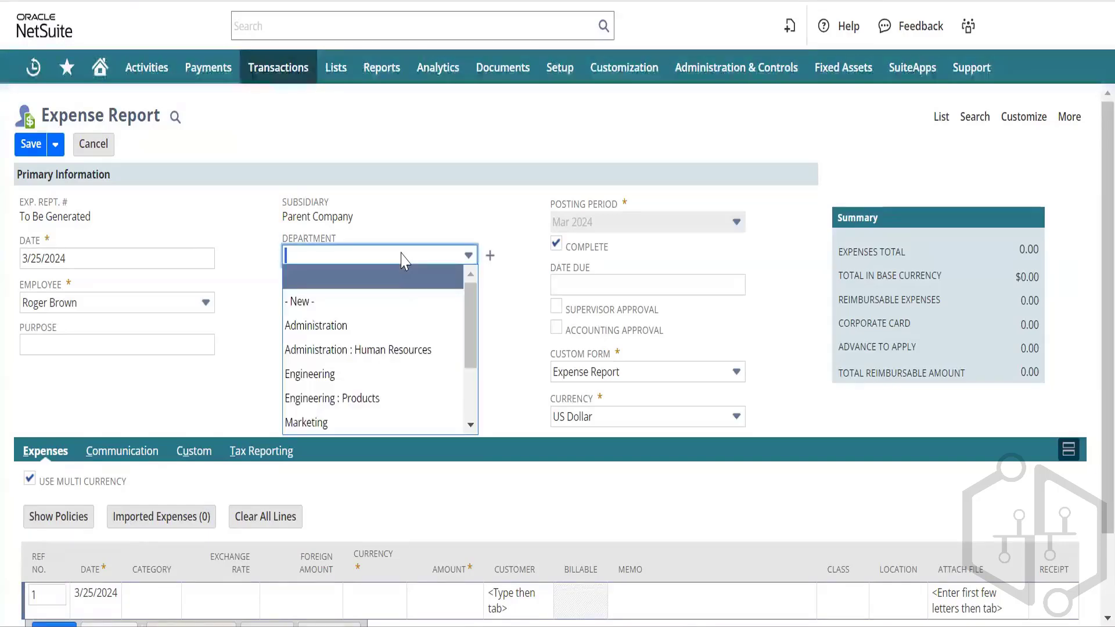
left_click(405, 261)
left_click(556, 243)
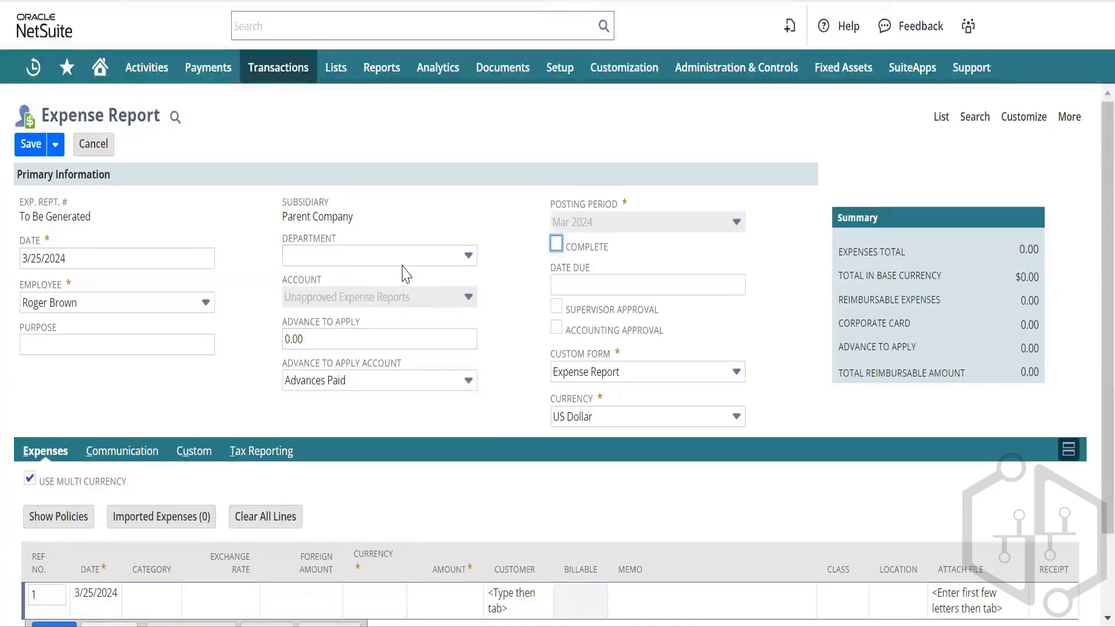
Step: Set the Advance To Apply Account back to Advances Paid after briefly picking GST Paid
left_click(384, 383)
left_click(324, 429)
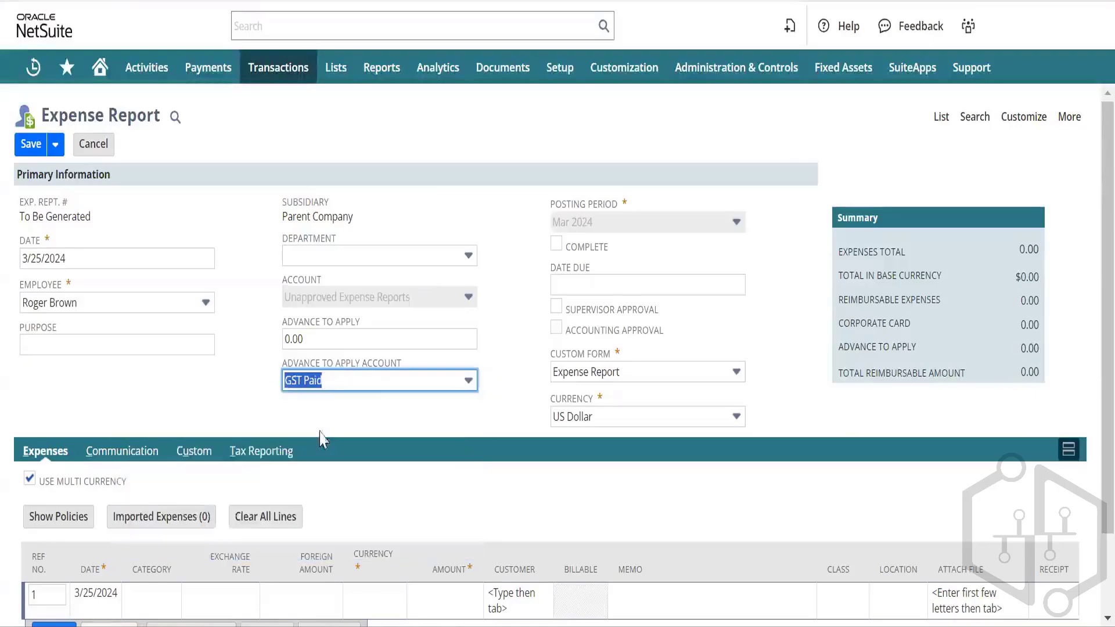
left_click(390, 364)
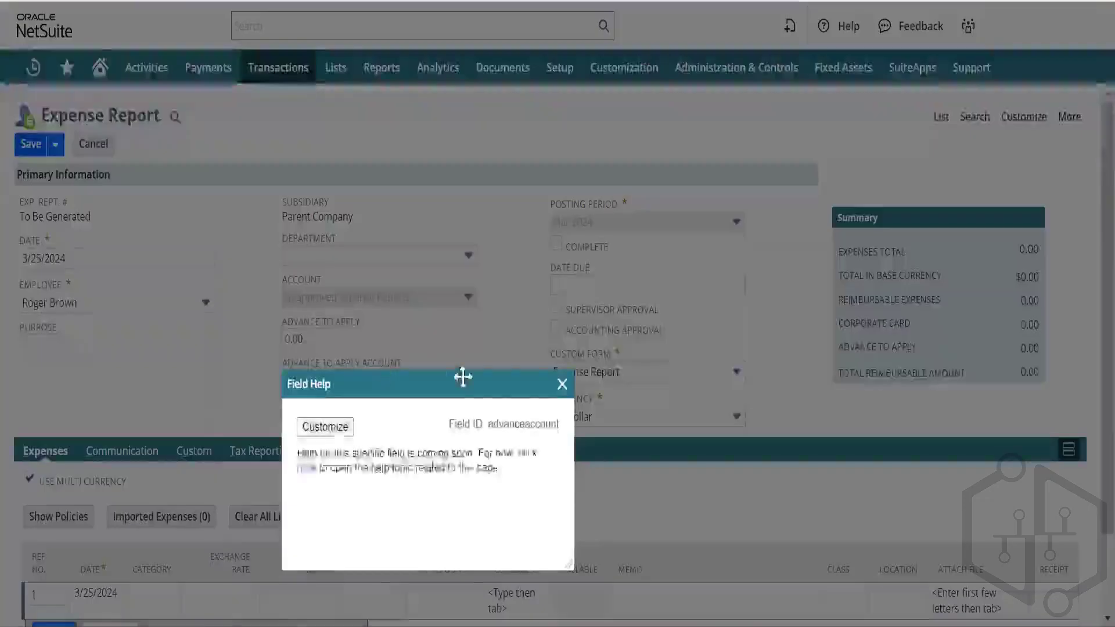
left_click(562, 385)
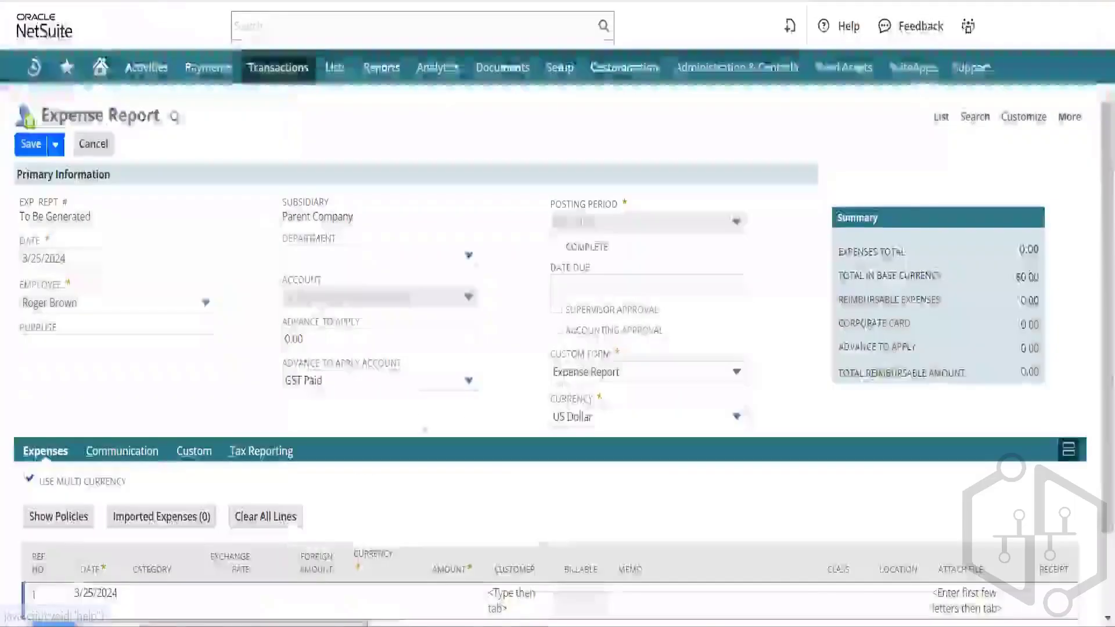
left_click(406, 381)
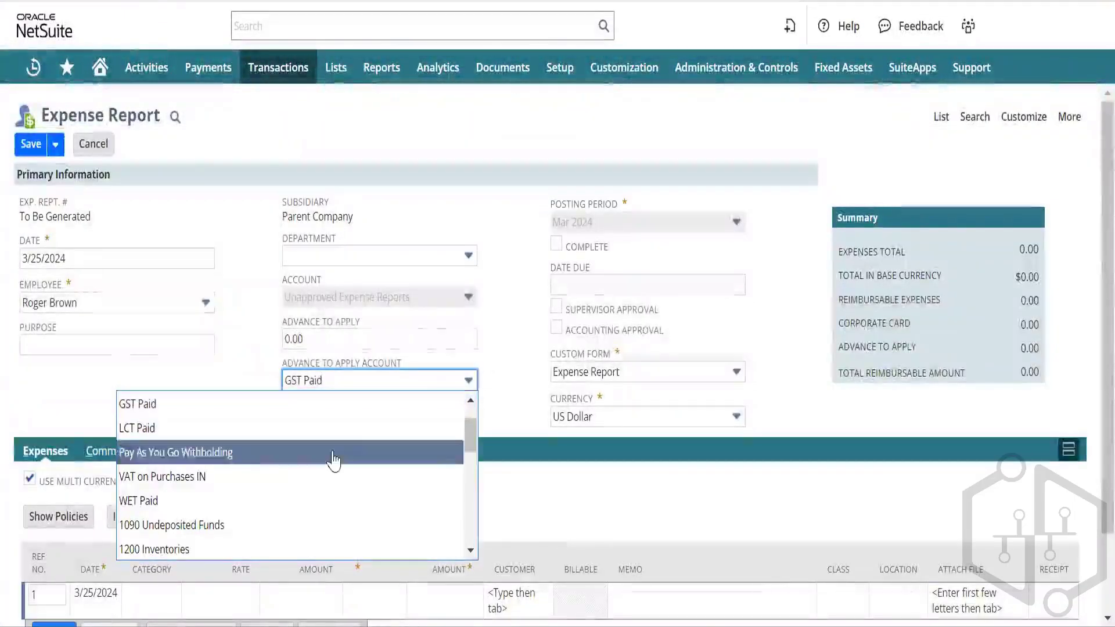
scroll(333, 455, "up", 1)
left_click(259, 434)
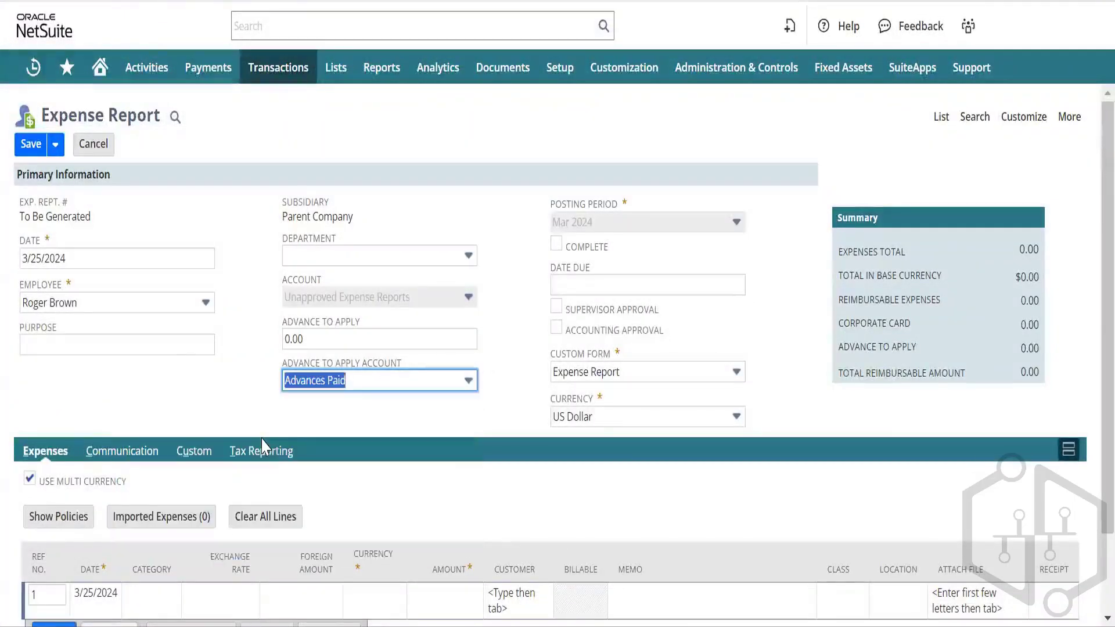
key("Tab")
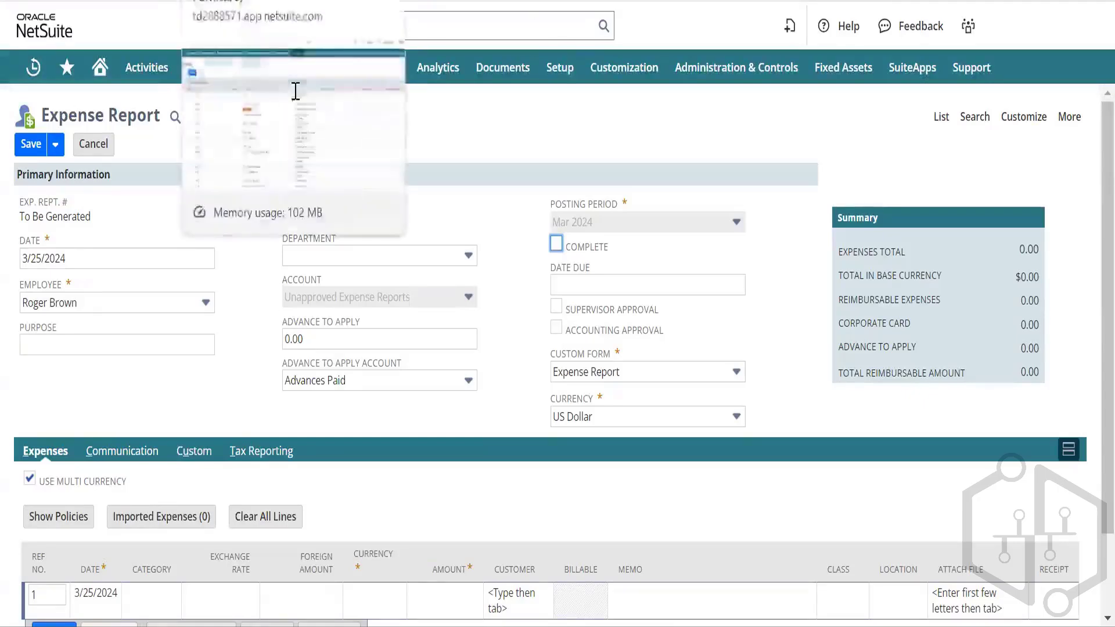
mouse_move(289, 139)
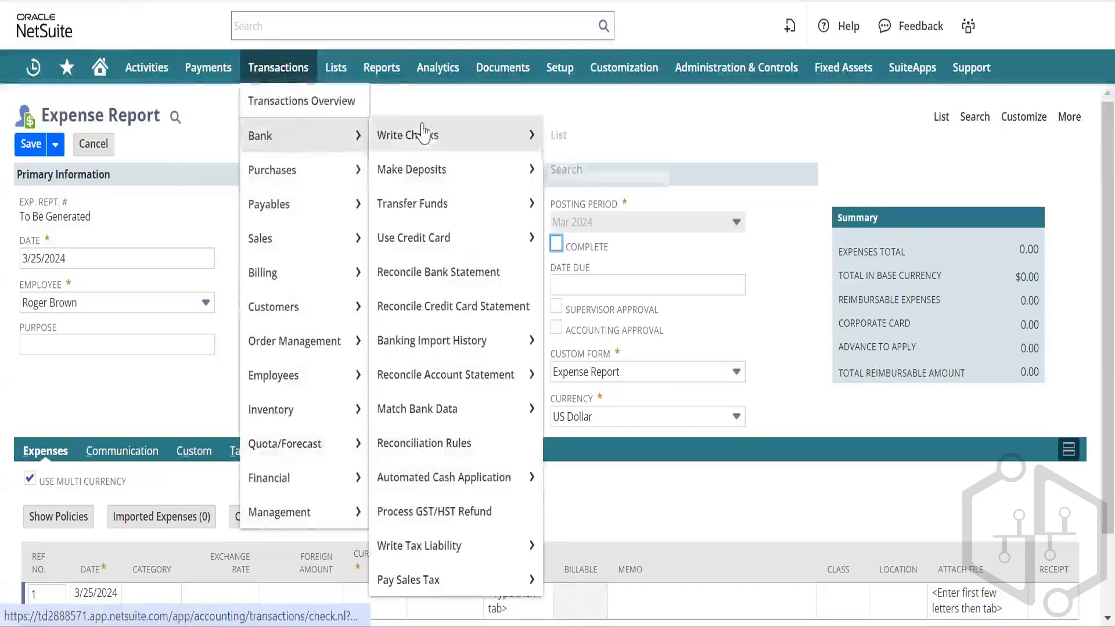
mouse_move(428, 134)
right_click(567, 140)
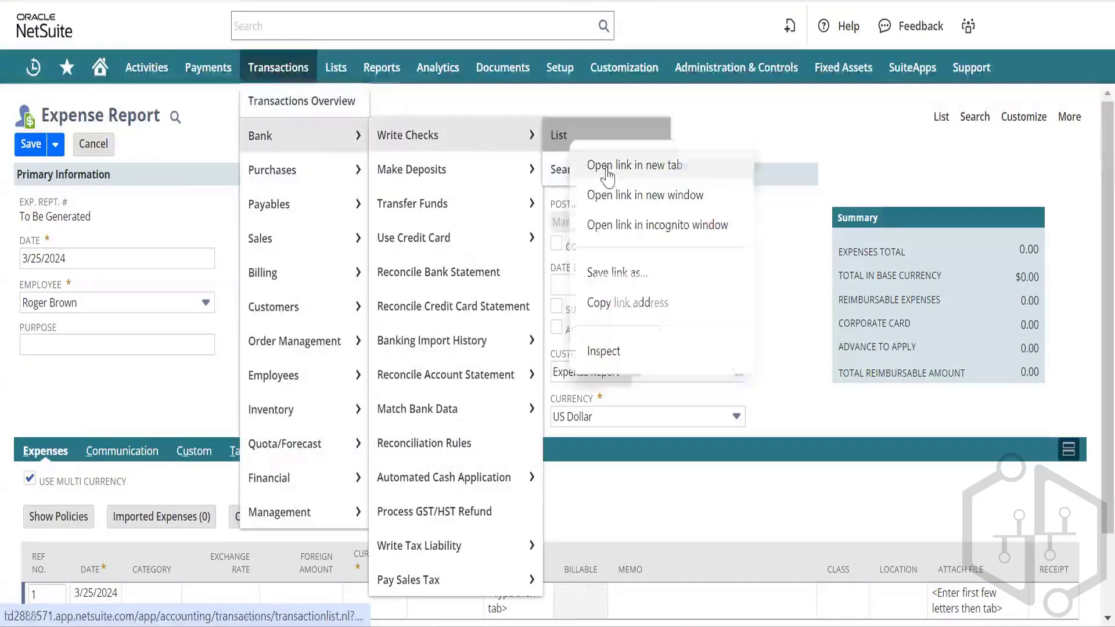
left_click(591, 165)
left_click(273, 0)
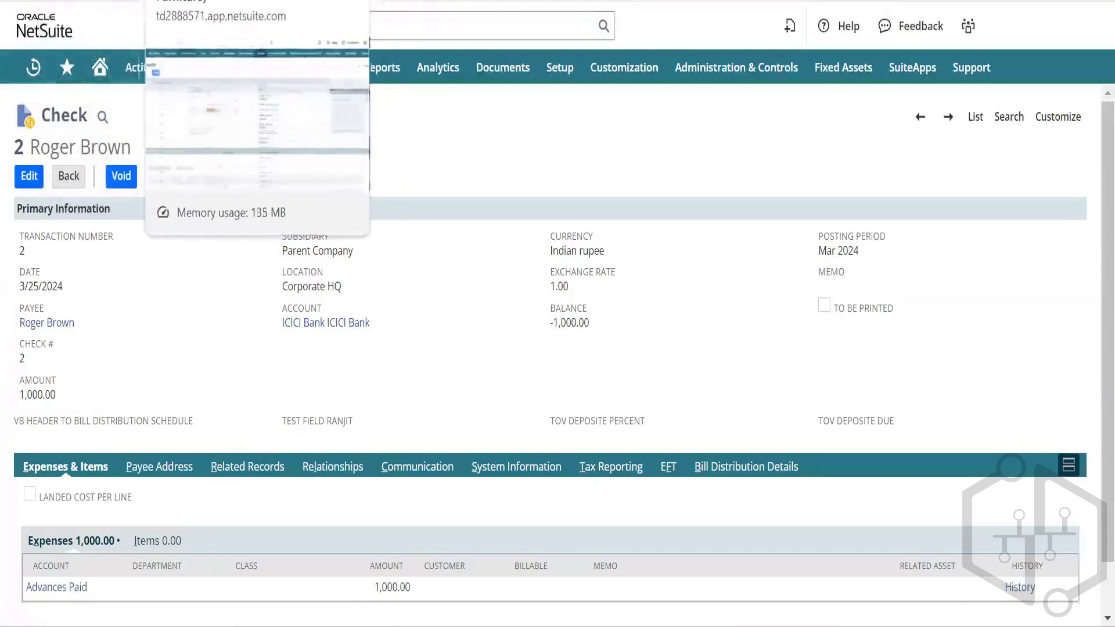
left_click(232, 0)
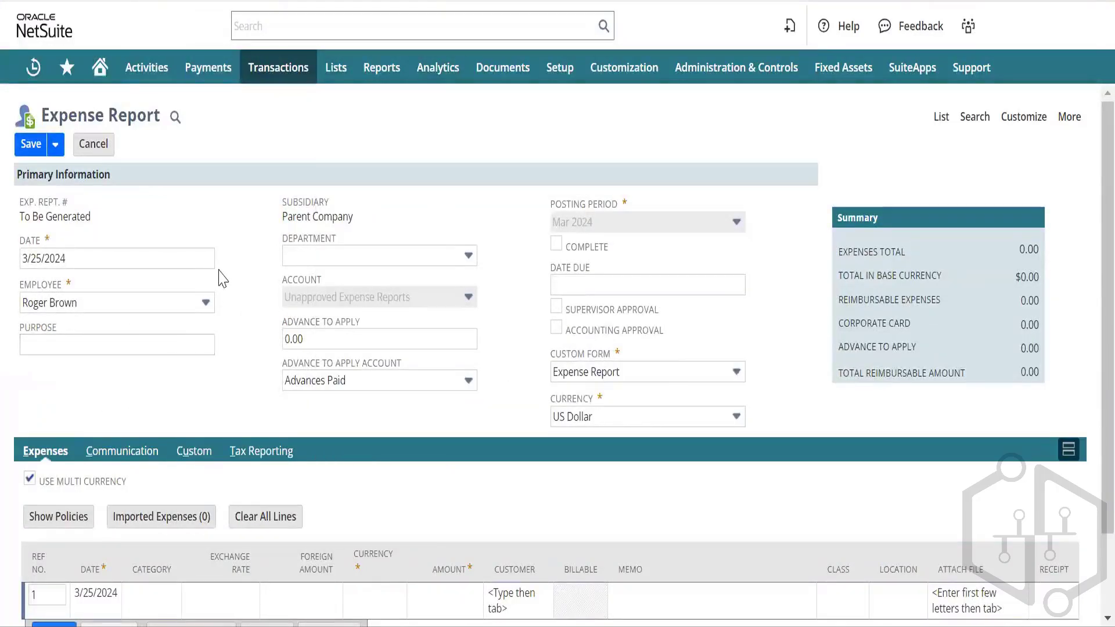
Step: Keep the expense report's currency as US Dollar
scroll(156, 447, "down", 2)
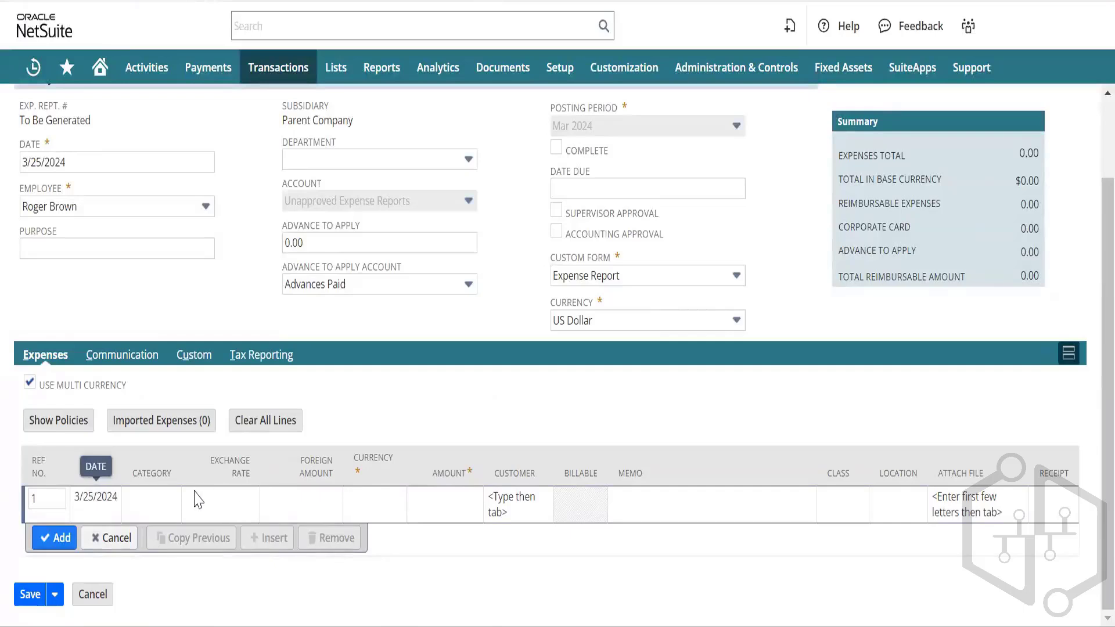
left_click(160, 498)
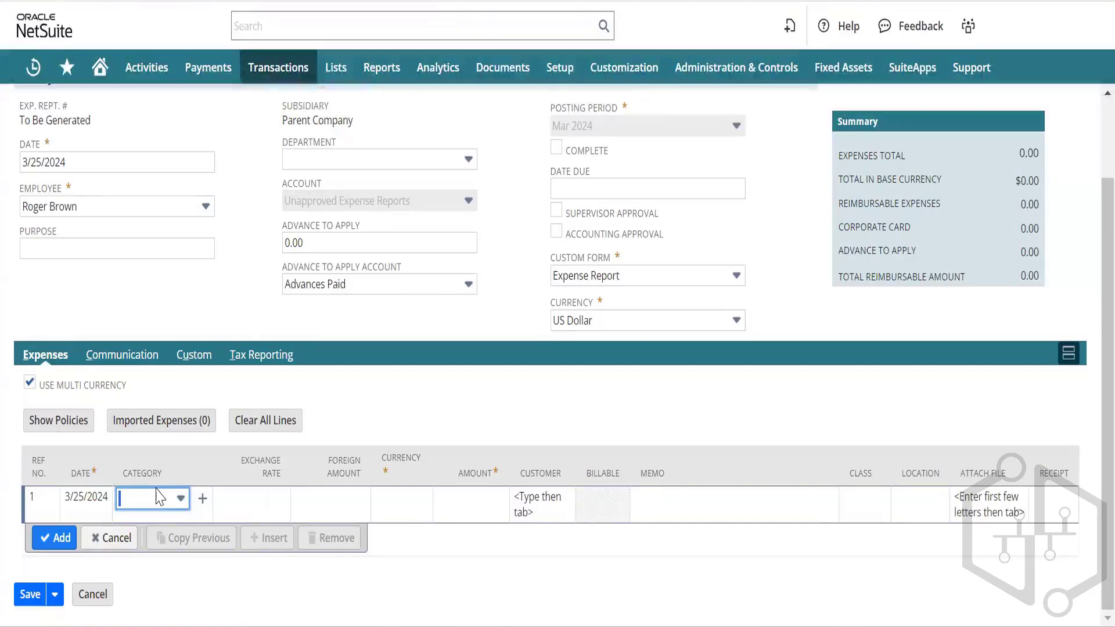
left_click(618, 324)
left_click(617, 322)
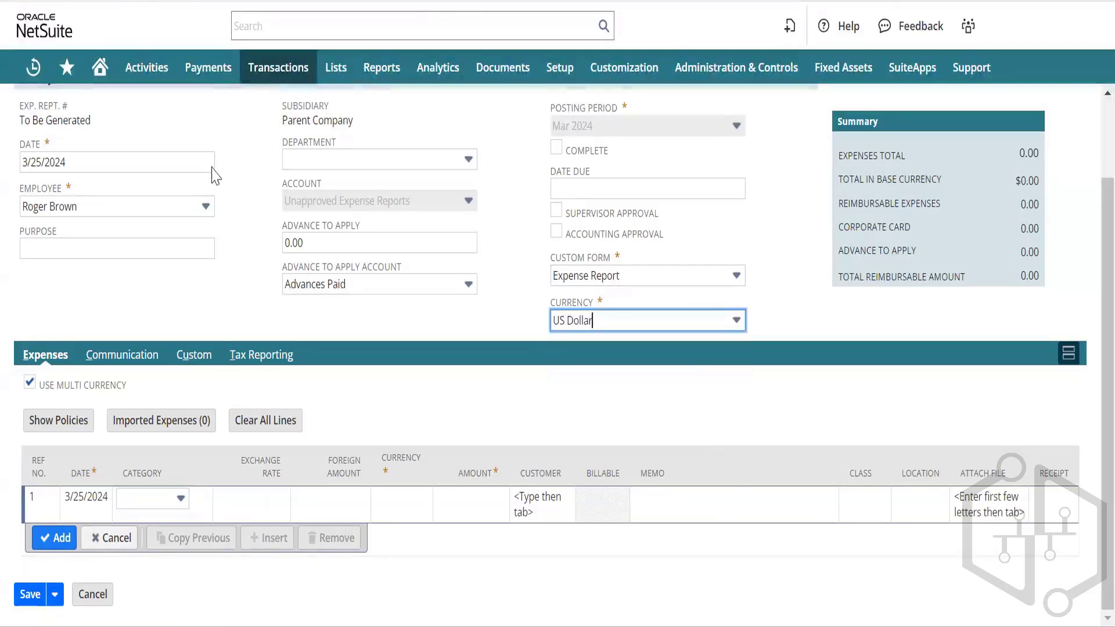
left_click(211, 282)
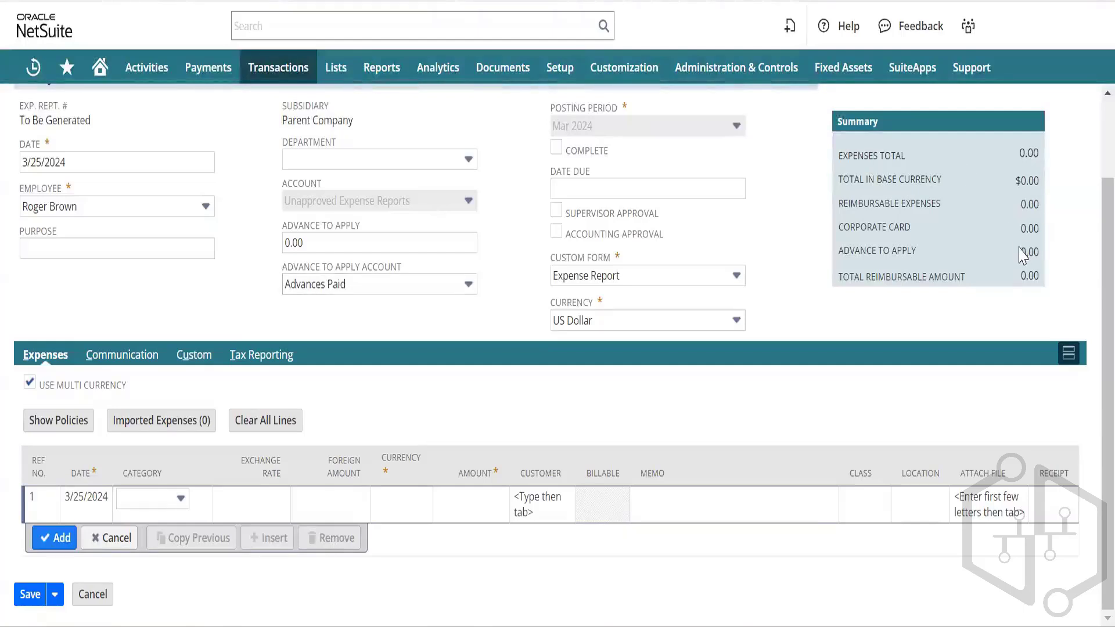
Step: Enter a 1,000.00 advance to apply and mark the report supervisor approved
double_click(1035, 255)
left_click(337, 243)
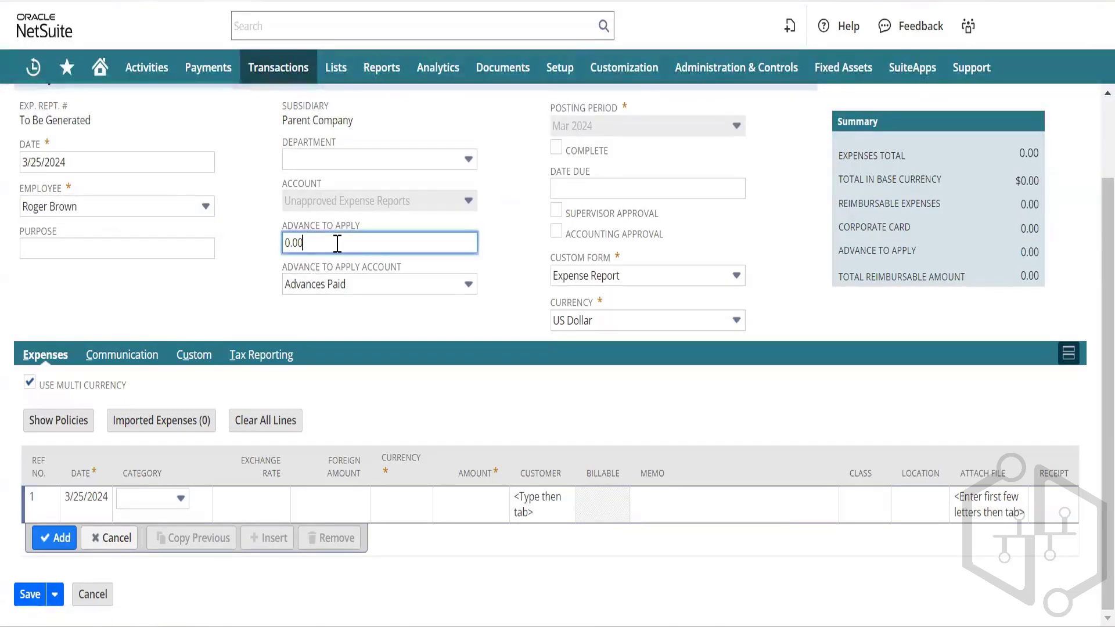
key("BackSpace")
key("BackSpace")
key("BackSpace")
key("BackSpace")
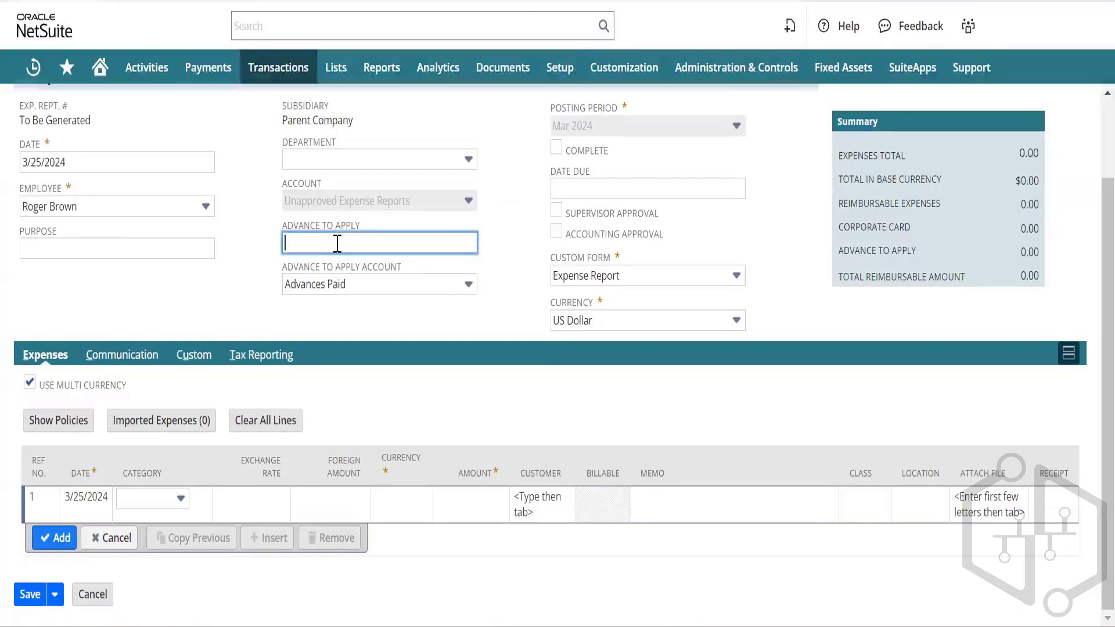
type("1000")
key("Tab")
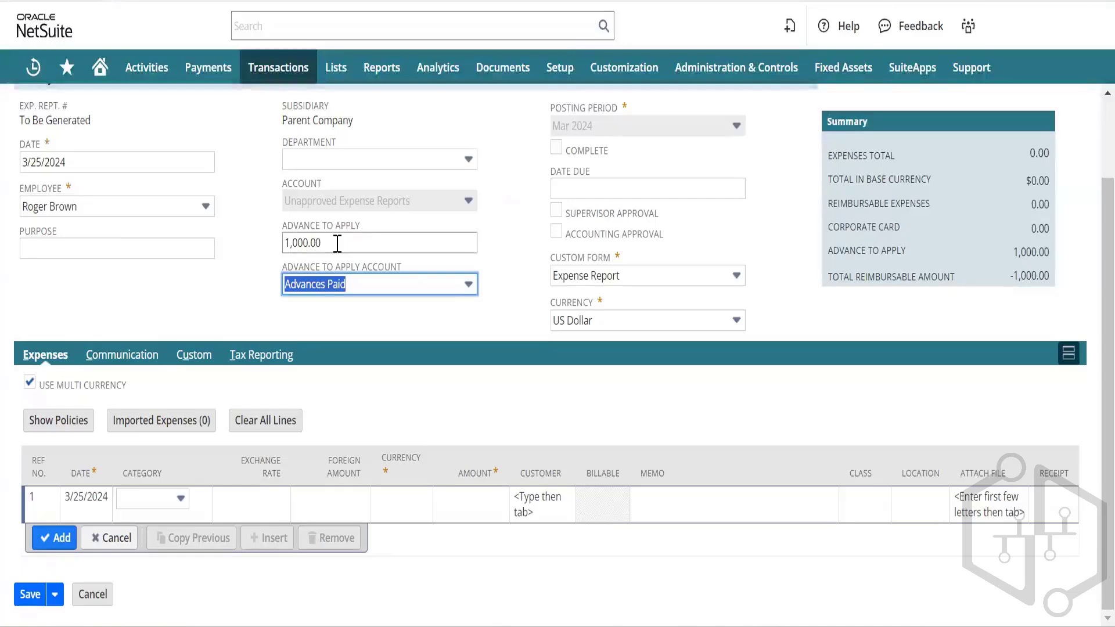
left_click(250, 321)
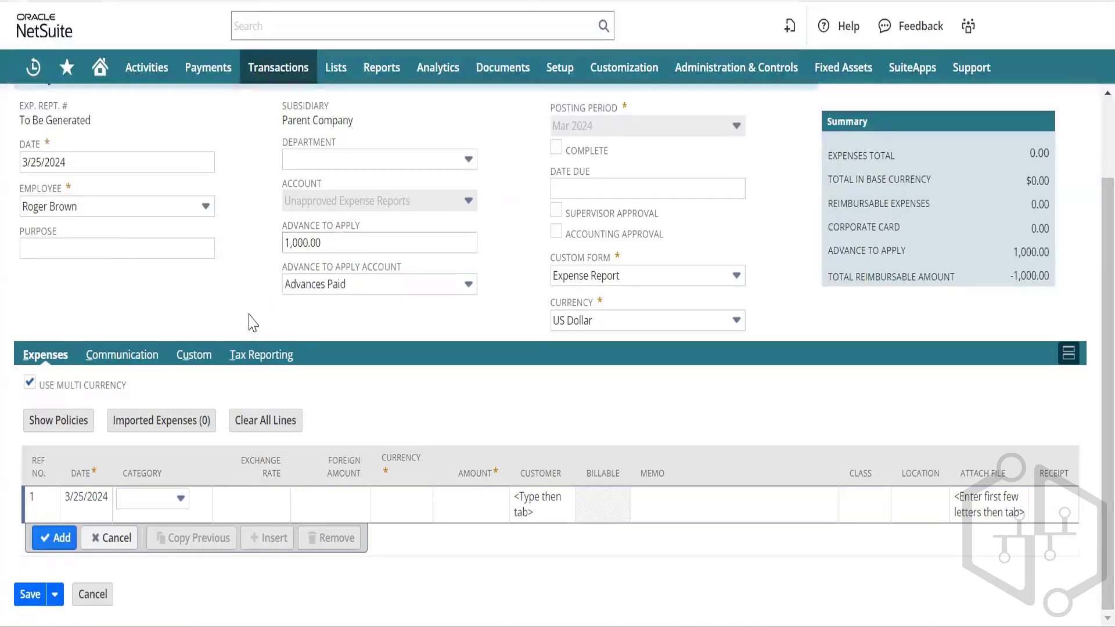
left_click(556, 210)
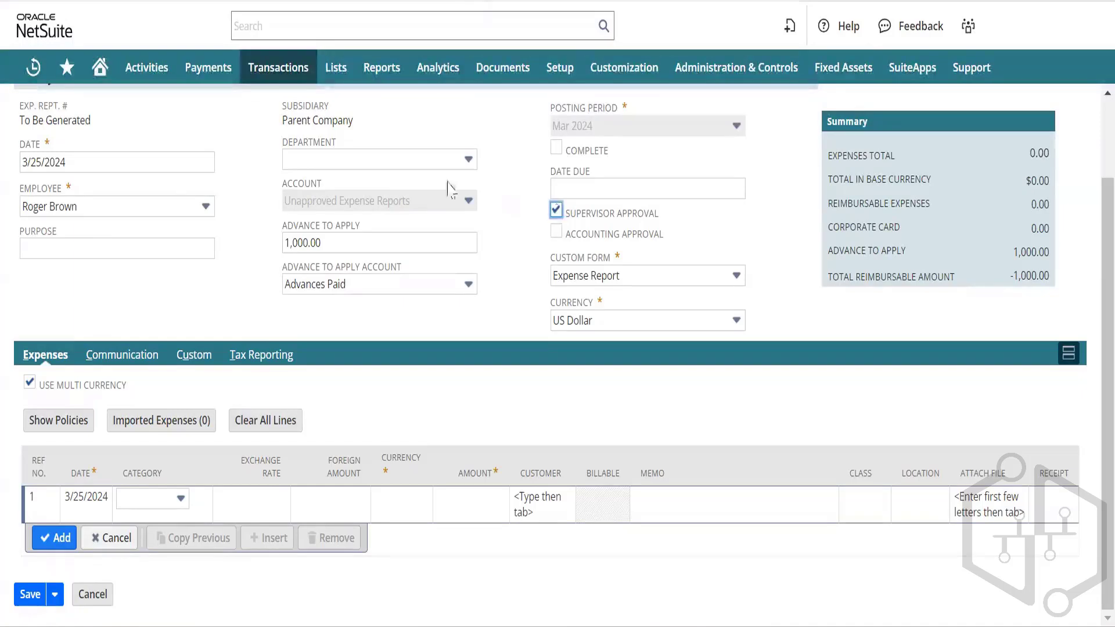
left_click(410, 284)
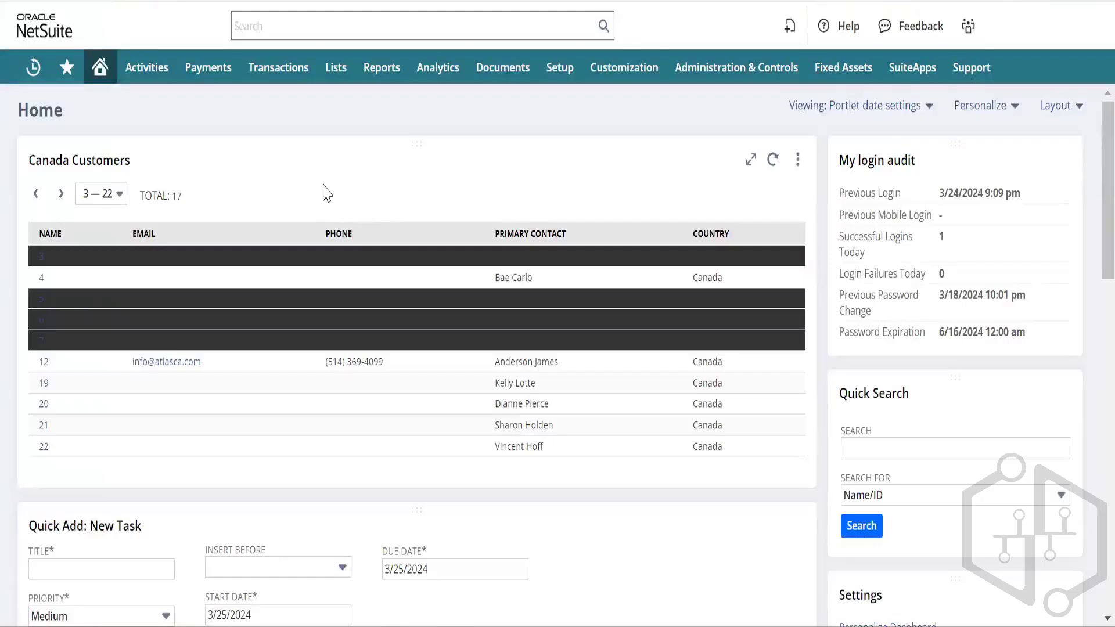
Step: Open a new blank expense report from Transactions > Employees > Enter Expense Reports
mouse_move(189, 72)
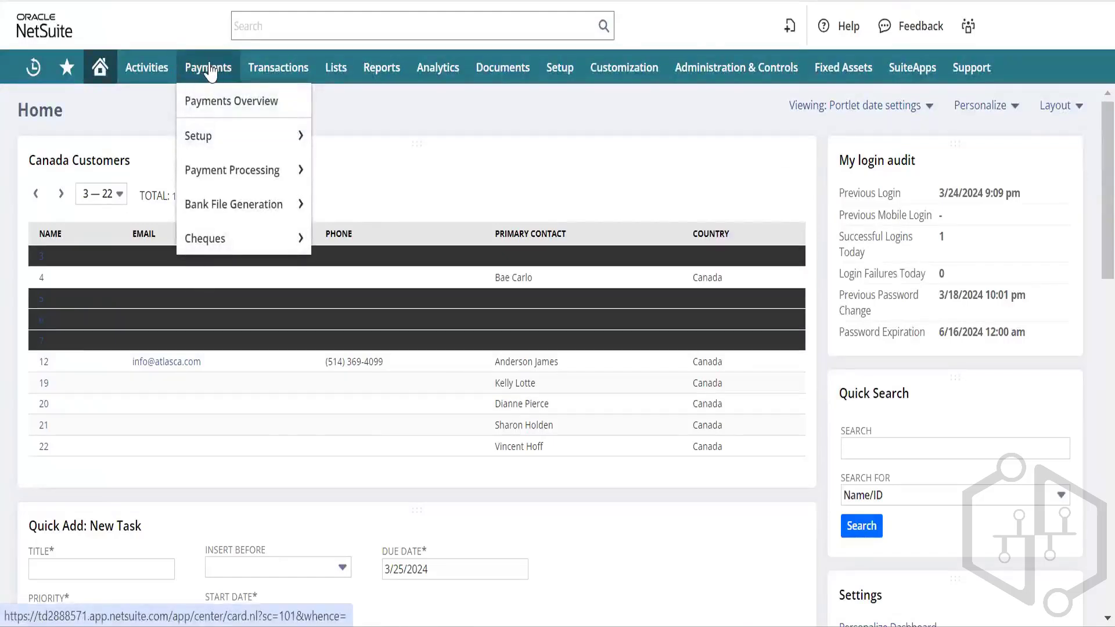
mouse_move(248, 71)
mouse_move(290, 203)
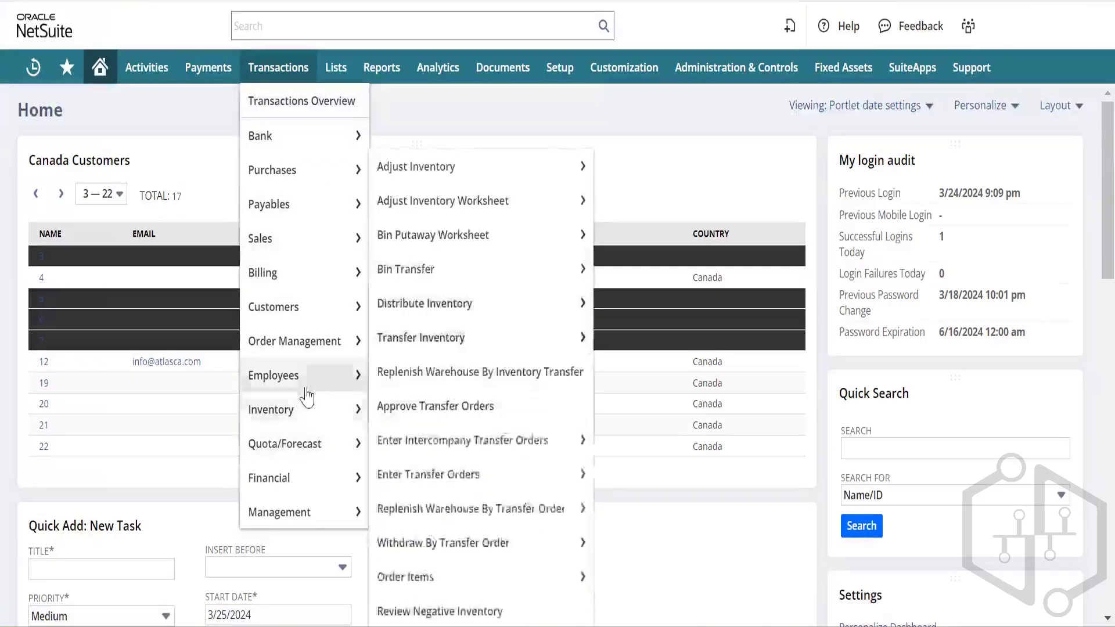
mouse_move(304, 378)
mouse_move(413, 374)
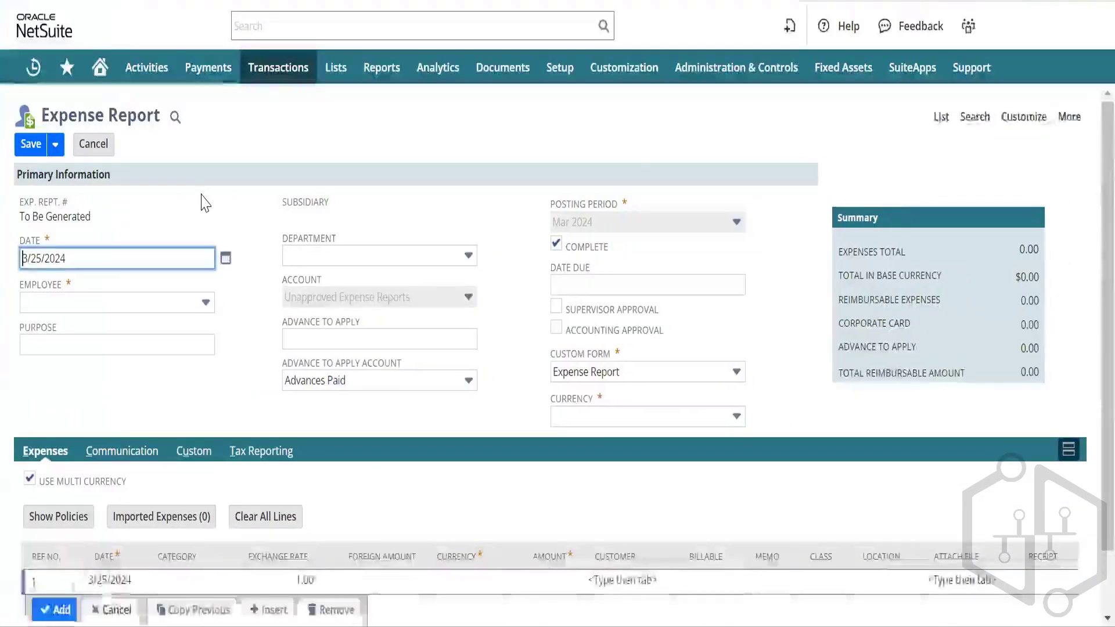
Step: Select the employee on the expense report by typing 'ro'
left_click(189, 303)
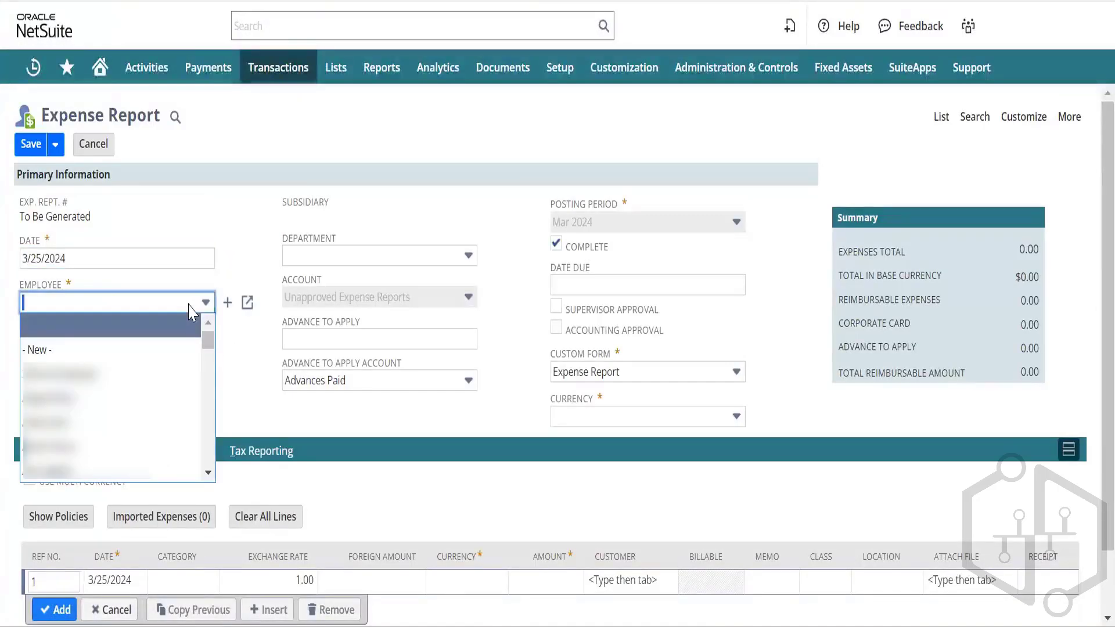
left_click(256, 219)
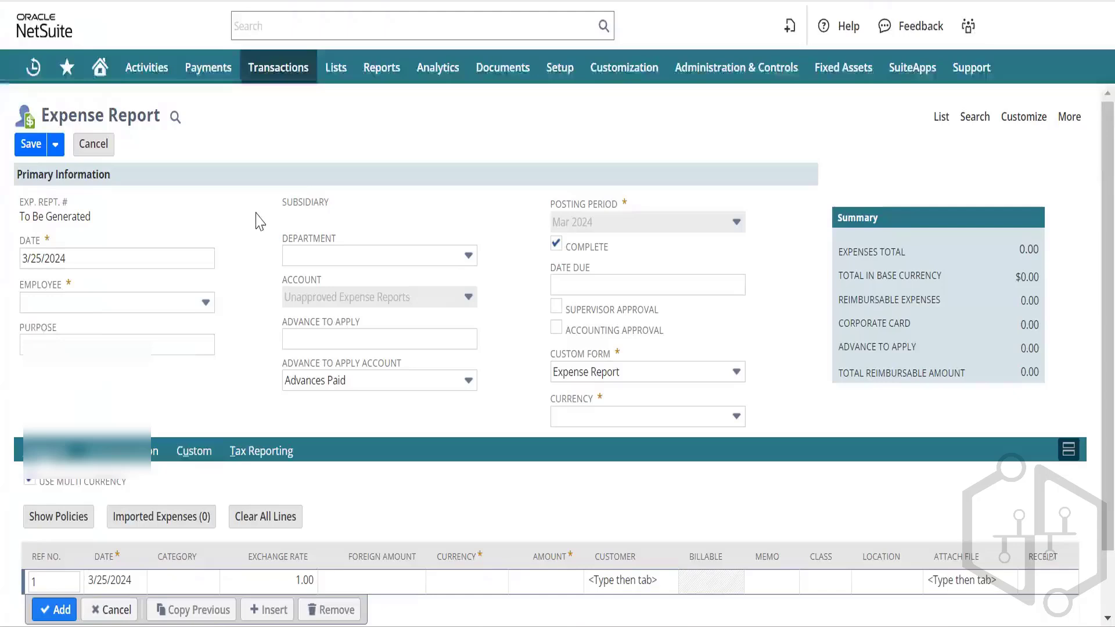
left_click(95, 303)
type("rown")
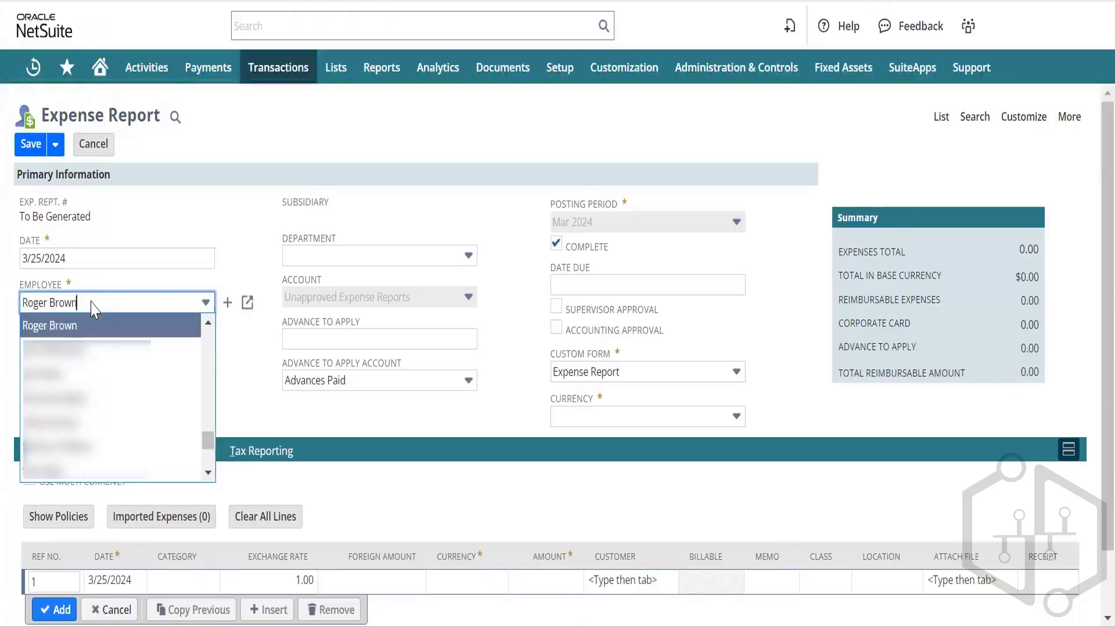
key("Return")
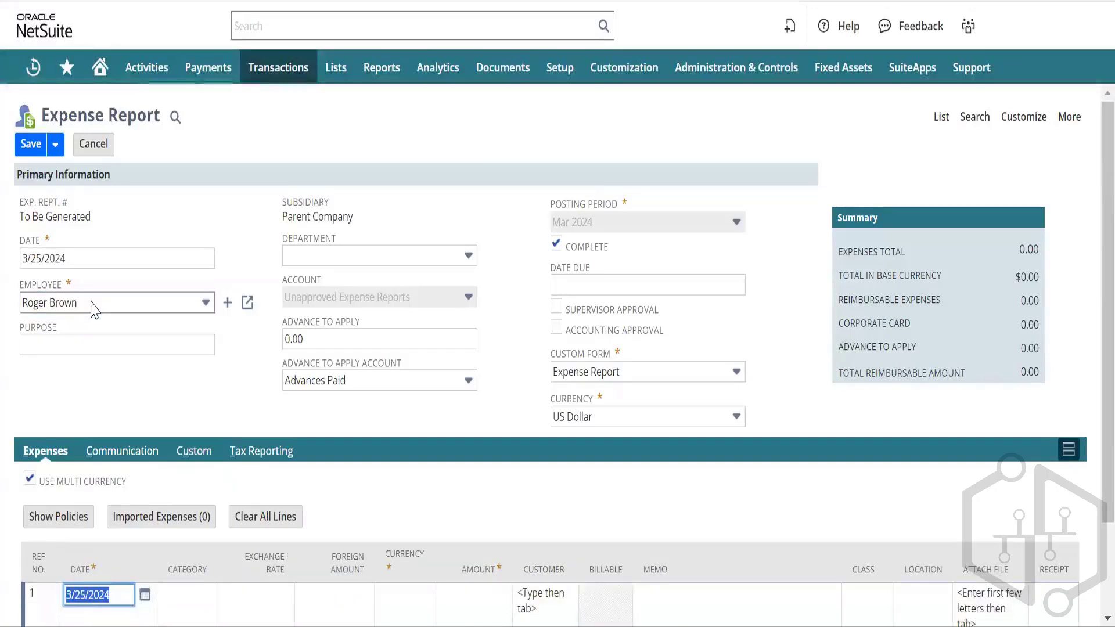
key("Tab")
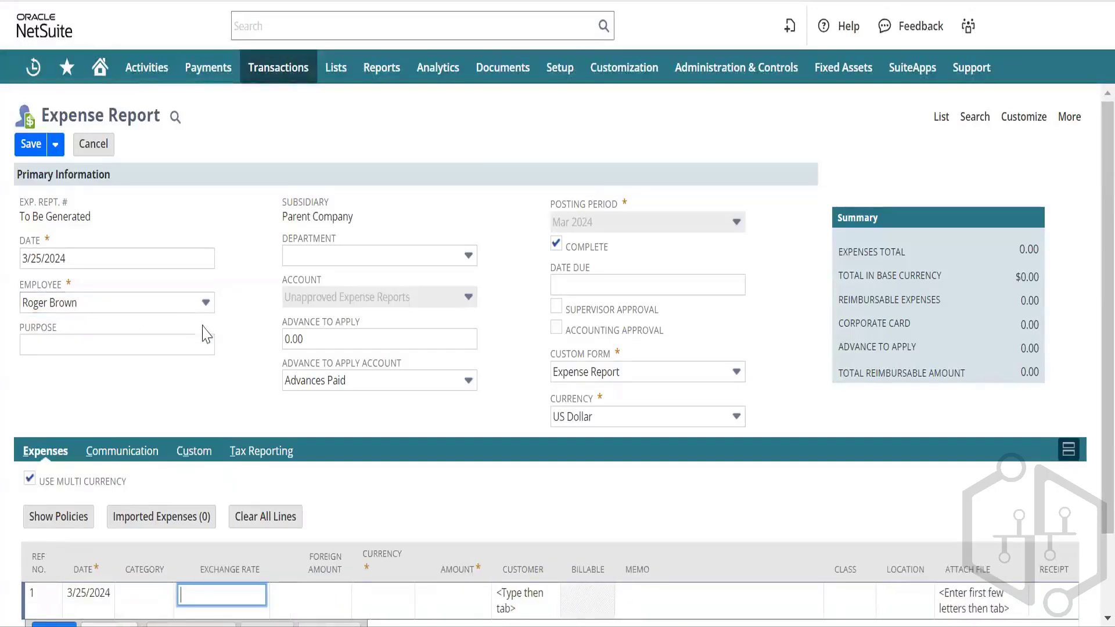
Step: Enter 1000 as the Advance To Apply amount
left_click(313, 341)
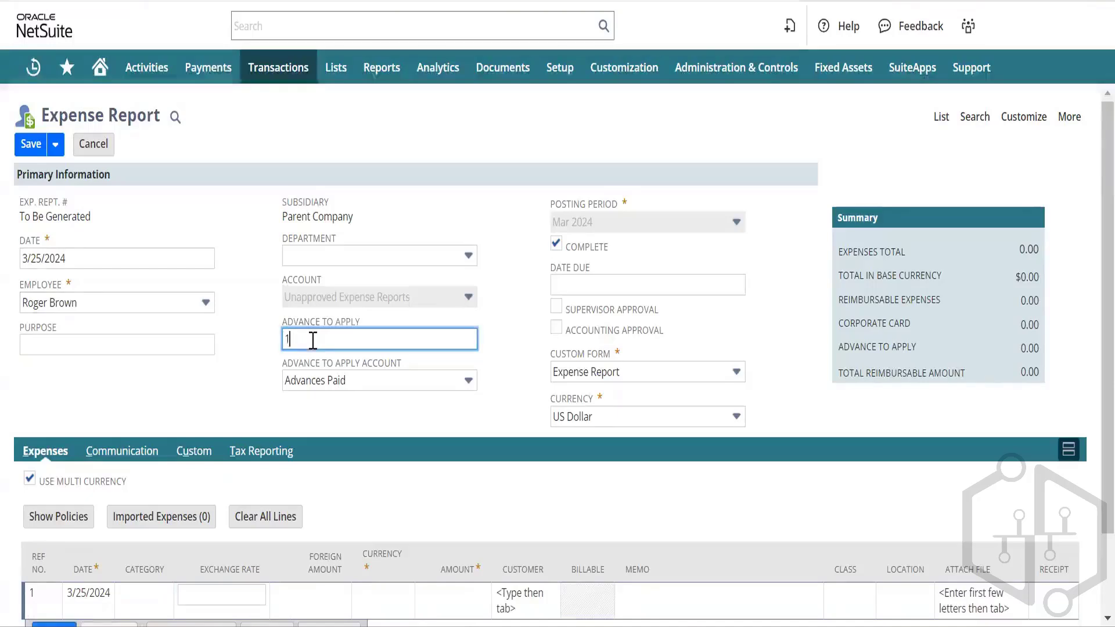
type("1000")
key("Tab")
key("Tab")
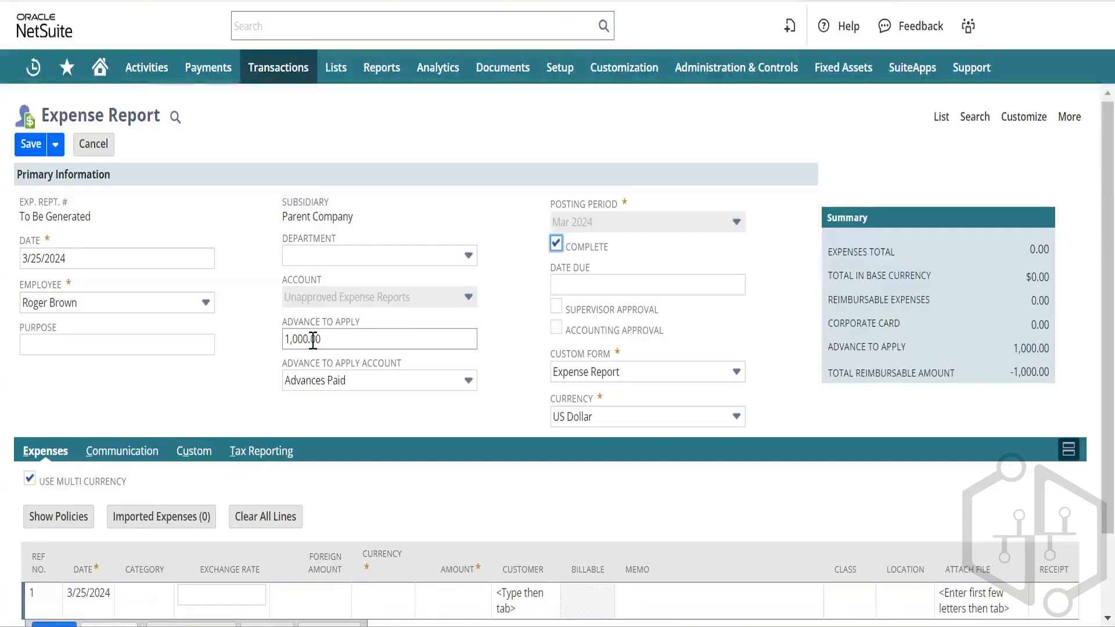
key("Tab")
key("Tab")
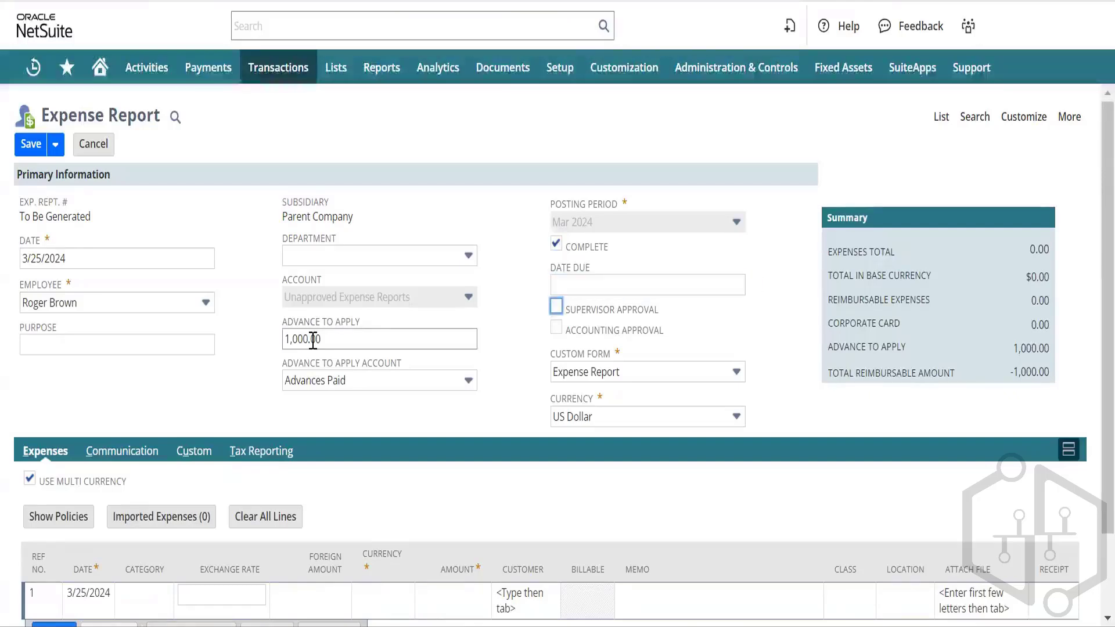
key("Tab")
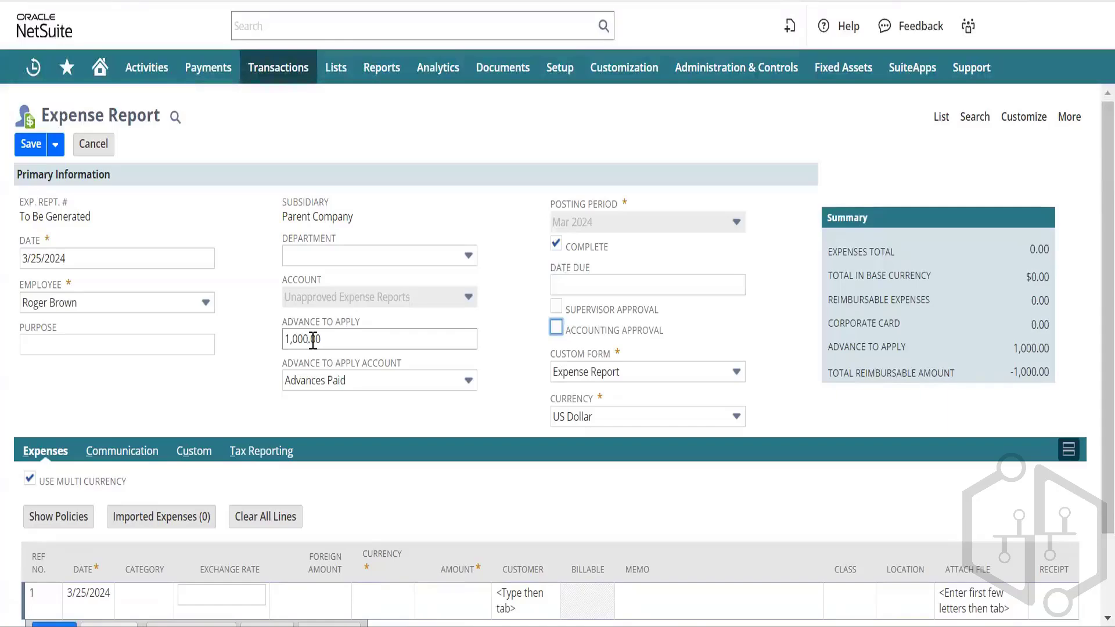
Step: Set expense line 1's category to Car Rental
scroll(137, 541, "down", 1)
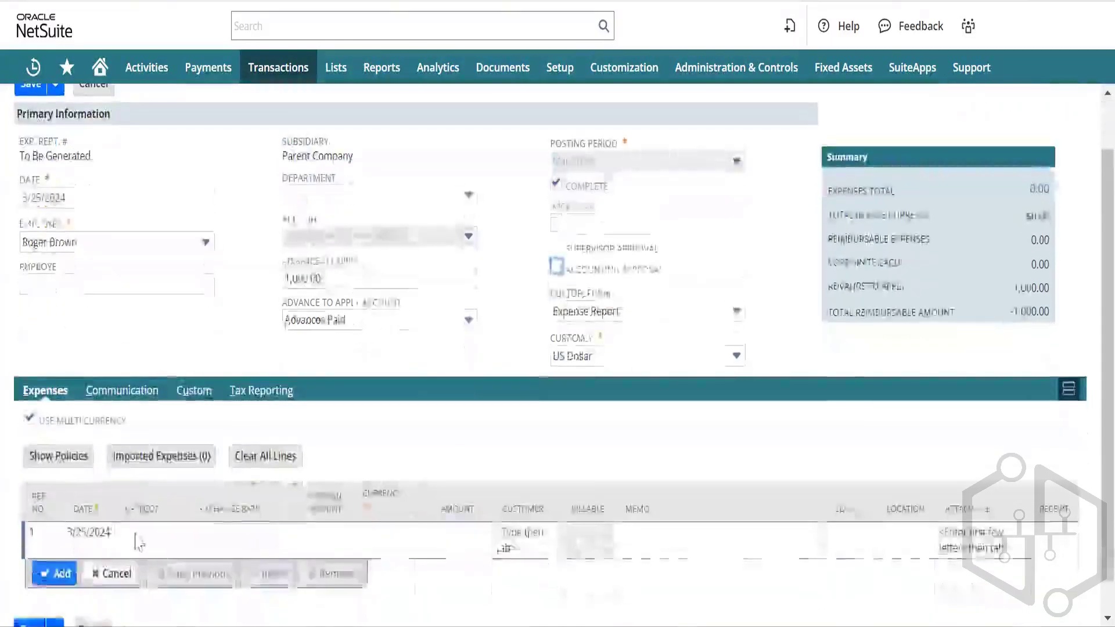
left_click(138, 542)
left_click(137, 534)
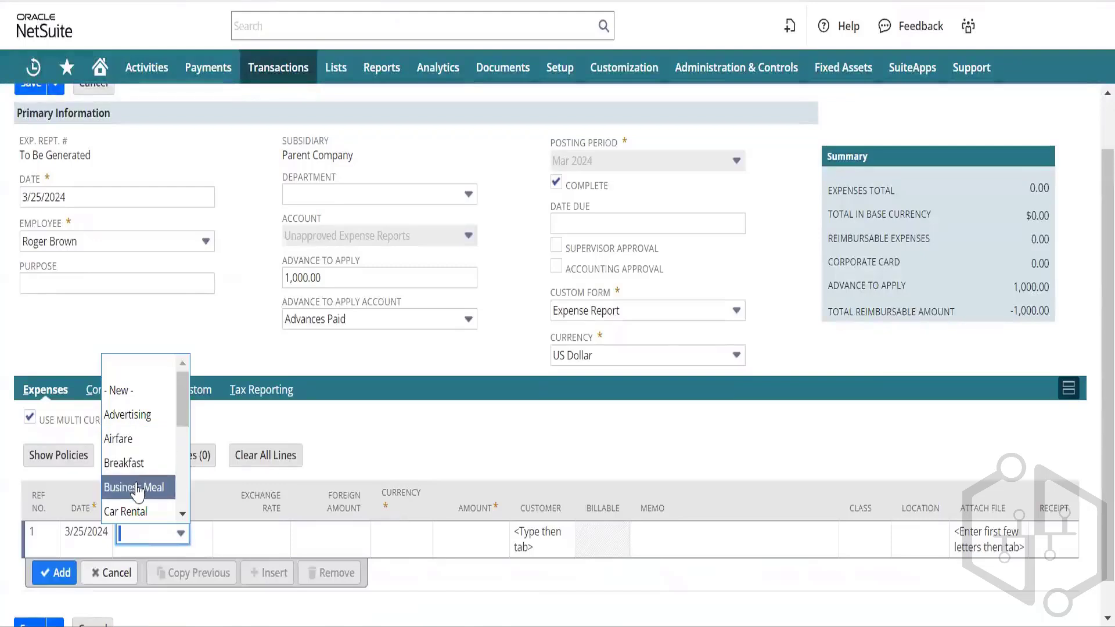
left_click(137, 511)
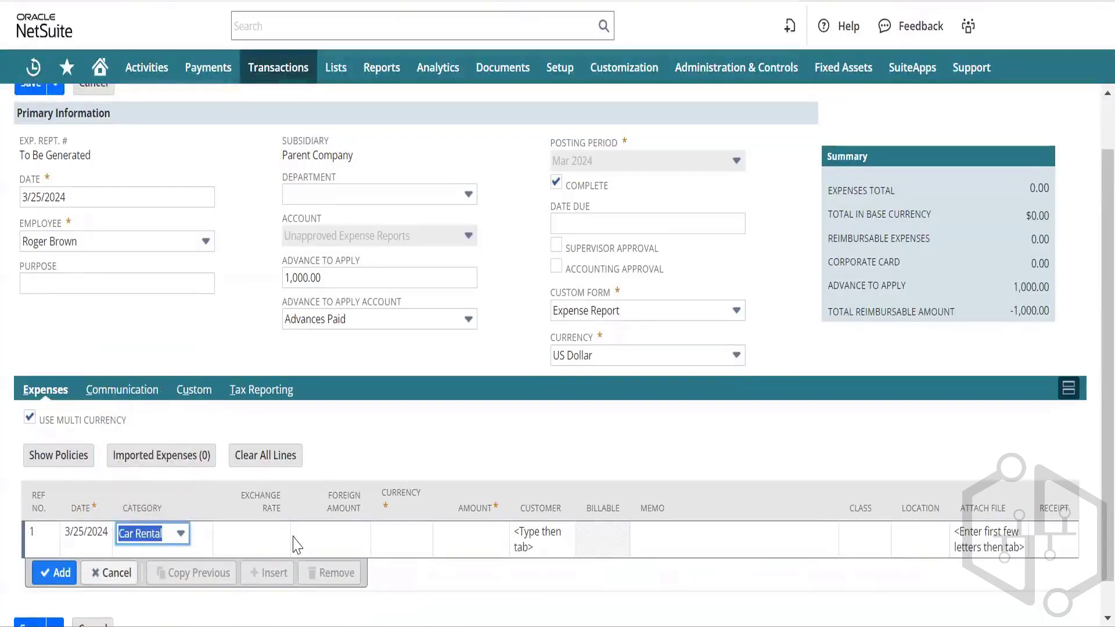
key("Tab")
key("Tab")
key("Tab")
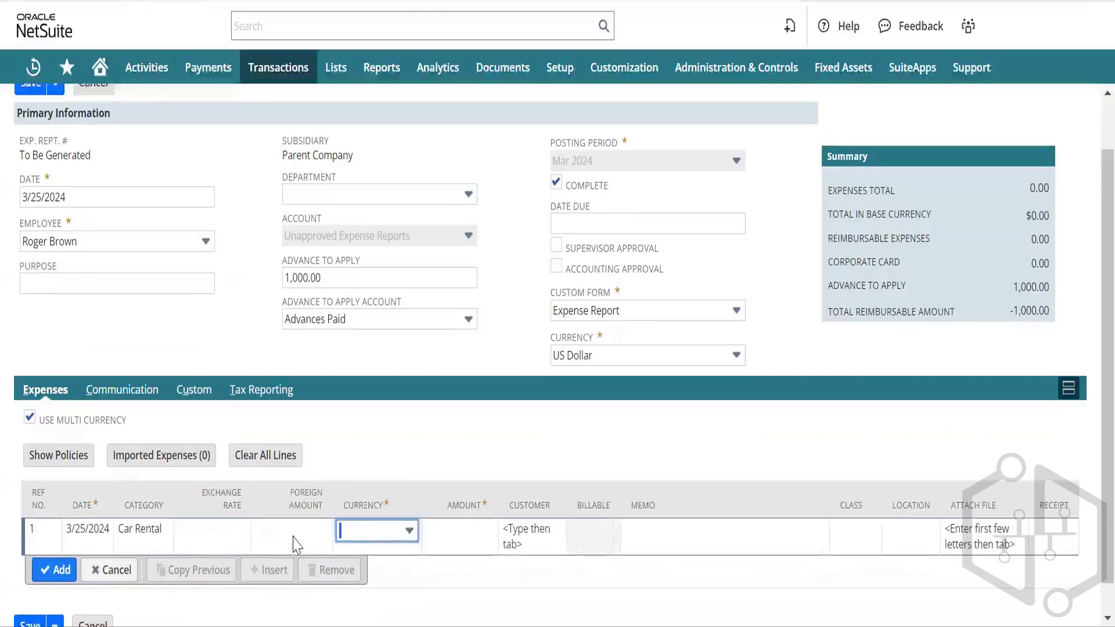
left_click(134, 537)
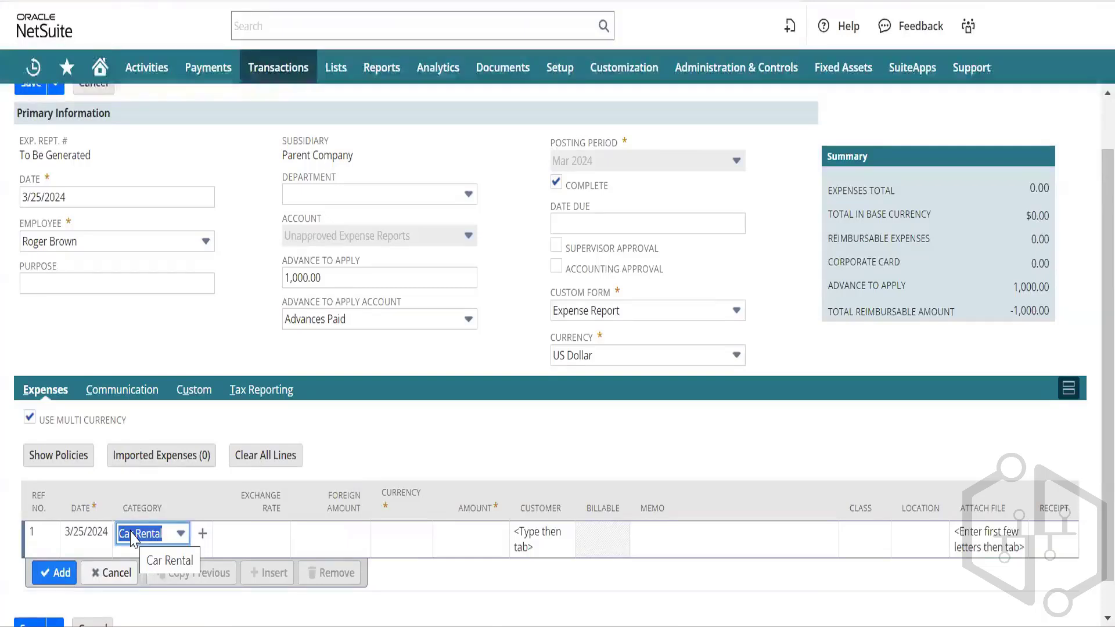
Step: Reopen a fresh expense report from Transactions > Employees > Enter Expense Reports
left_click(203, 535)
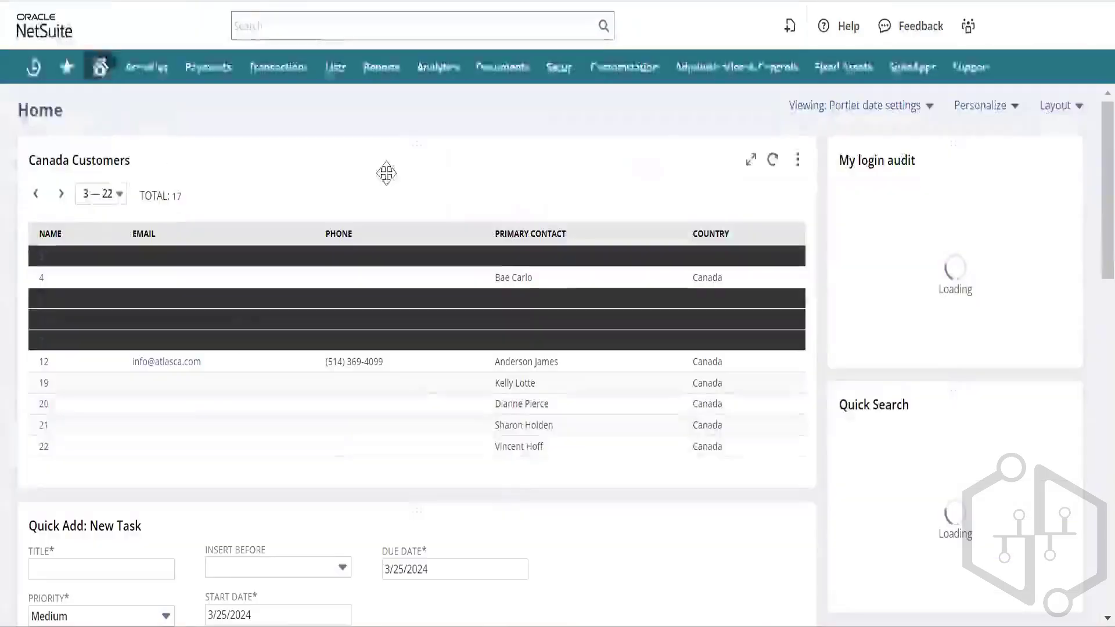
mouse_move(278, 68)
mouse_move(296, 180)
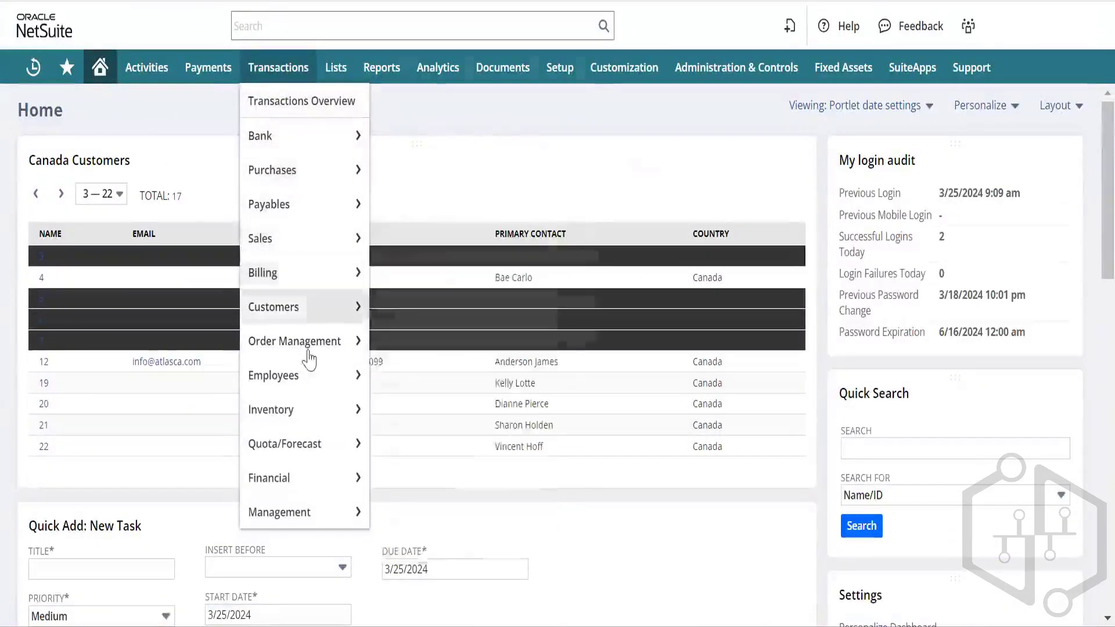
mouse_move(341, 384)
mouse_move(407, 380)
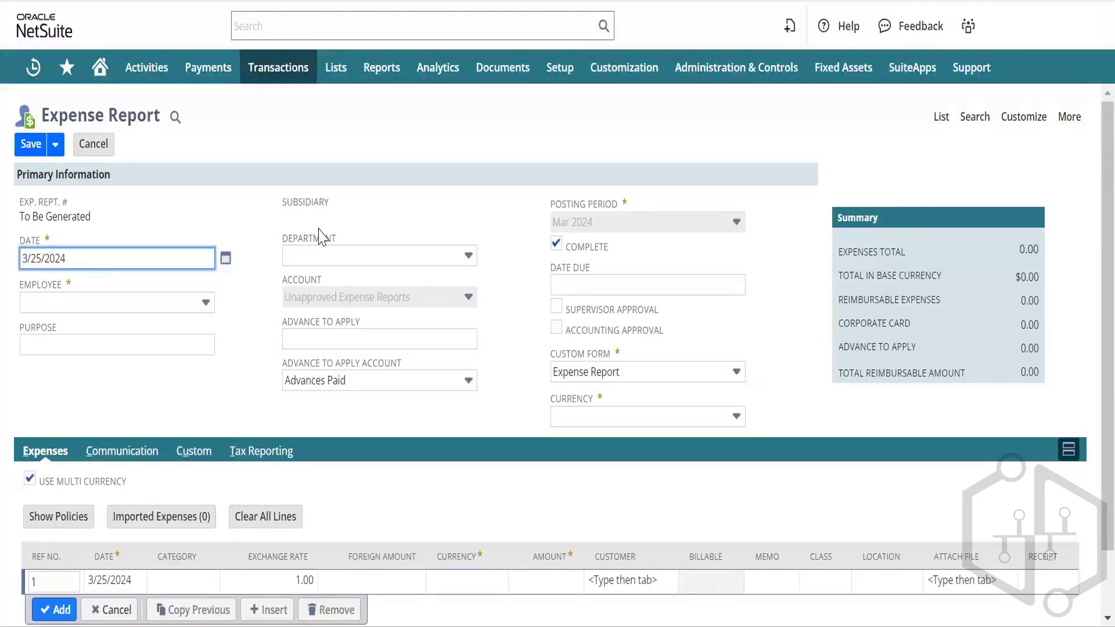
scroll(174, 290, "down", 1)
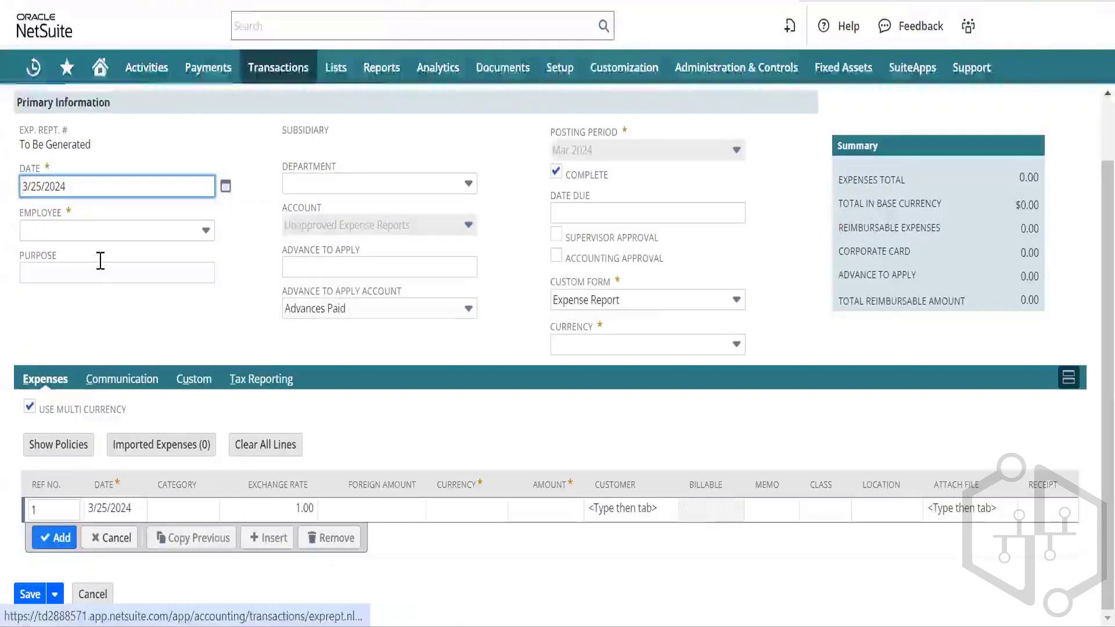
Step: Select the employee and enter a 1,000.00 advance to apply
left_click(80, 240)
left_click(80, 239)
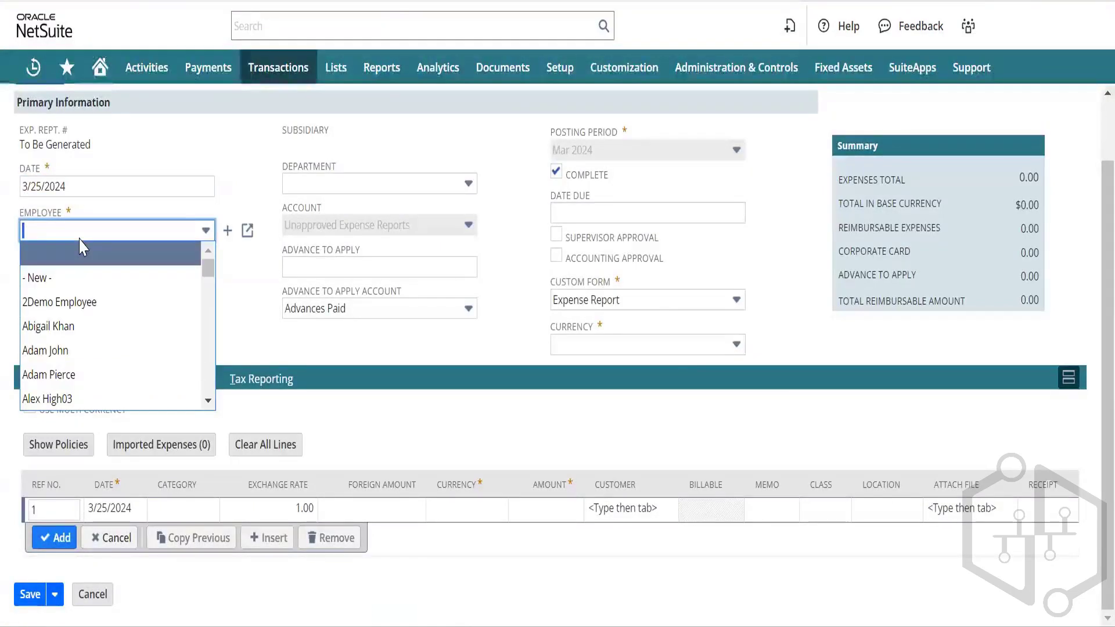
left_click(82, 246)
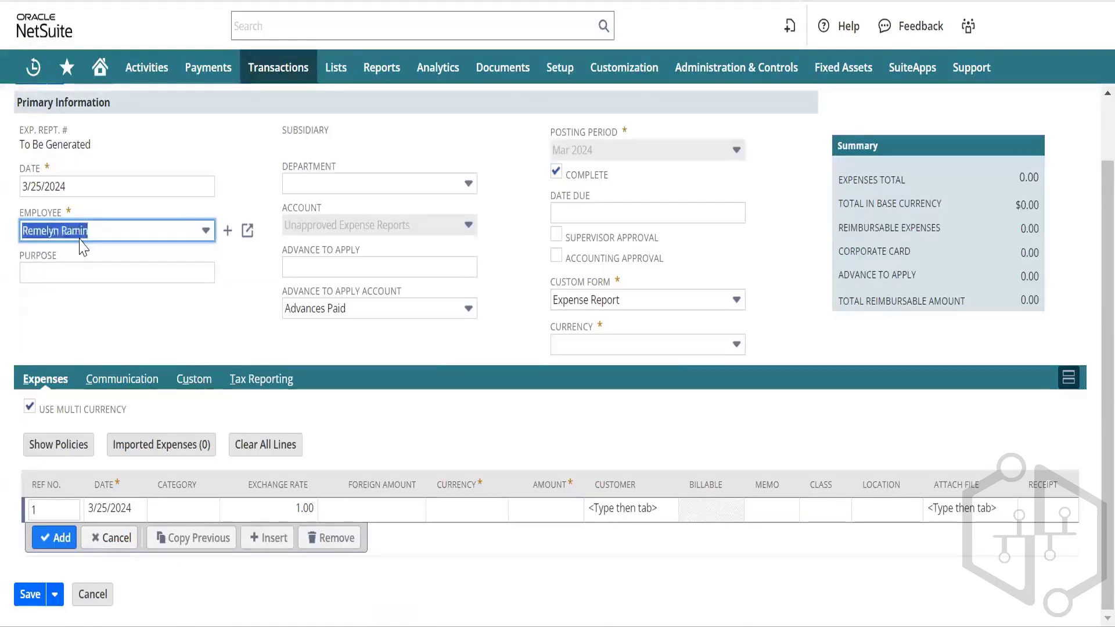
key("Tab")
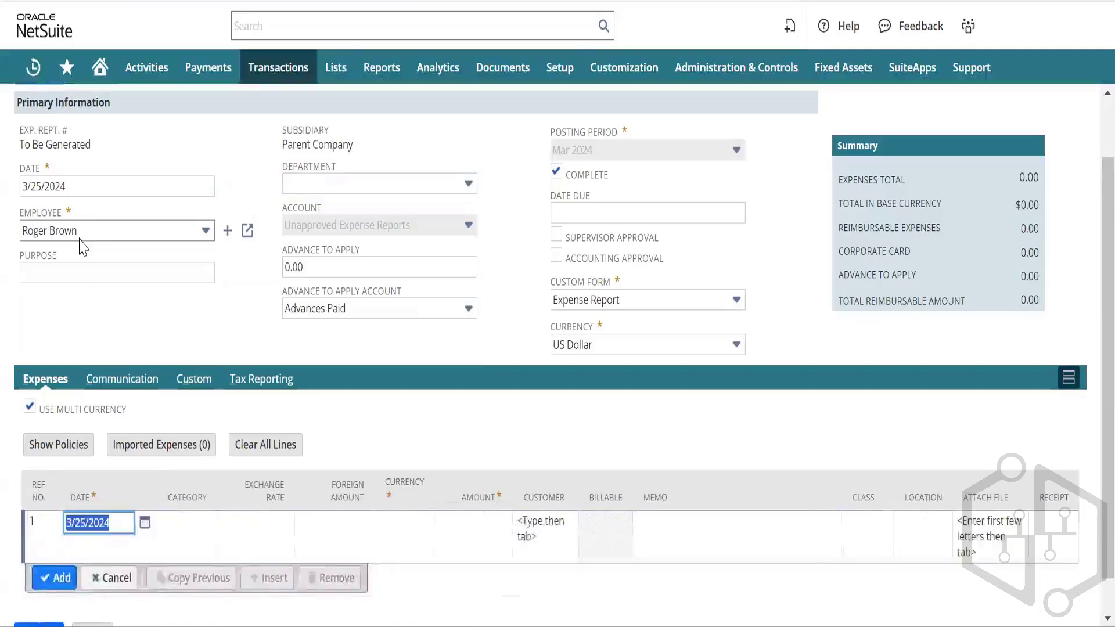
left_click(324, 268)
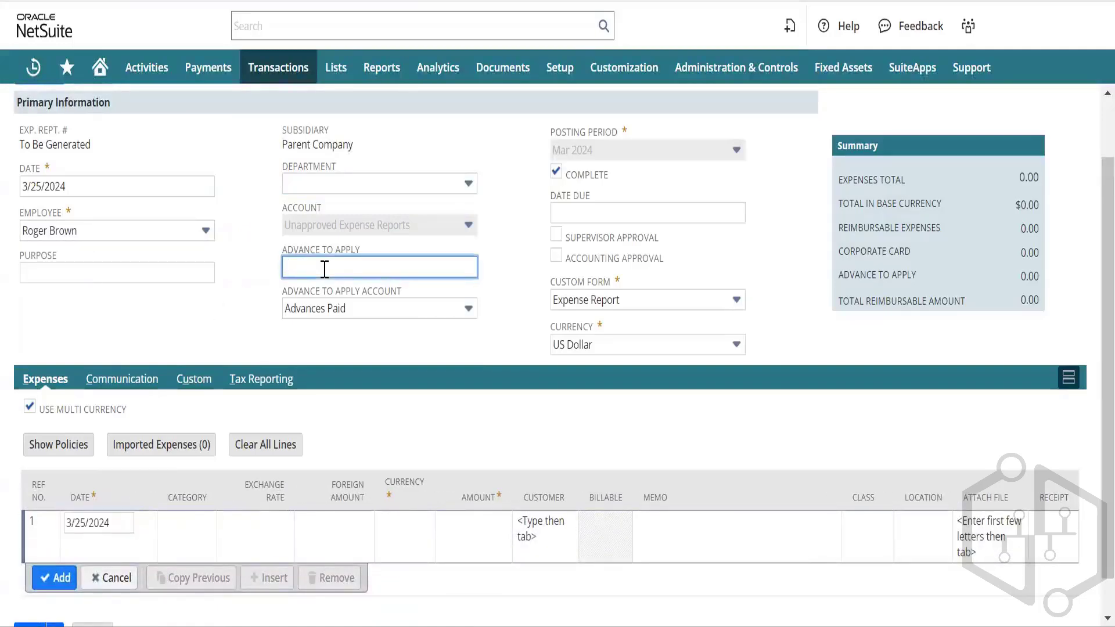
type("100")
key("Tab")
key("Tab")
key("Tab")
key("Tab")
key("Tab")
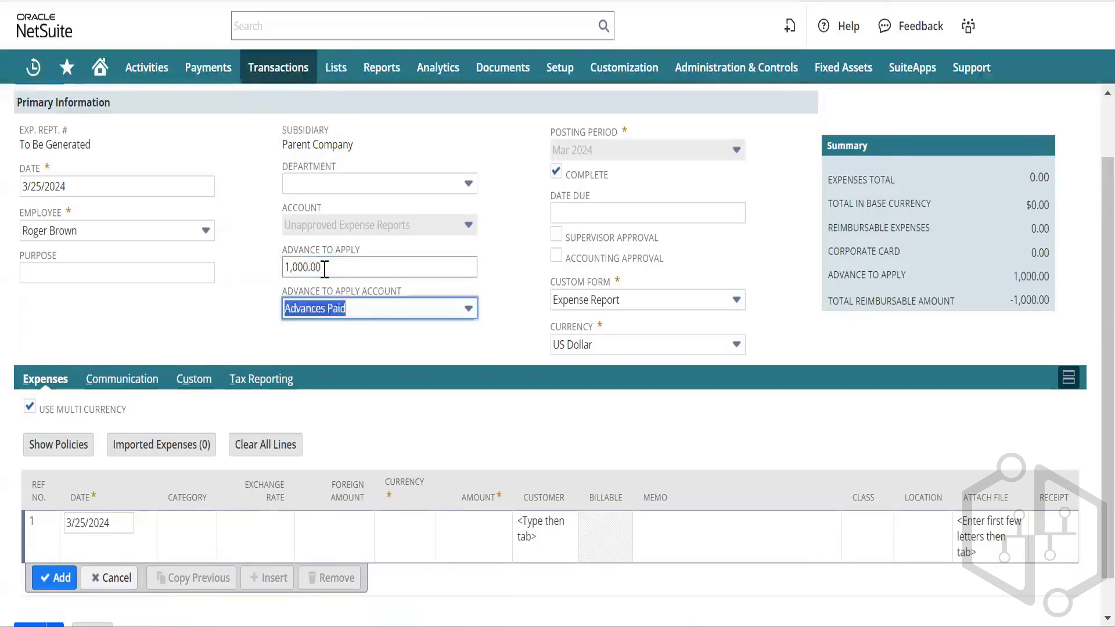
key("Tab")
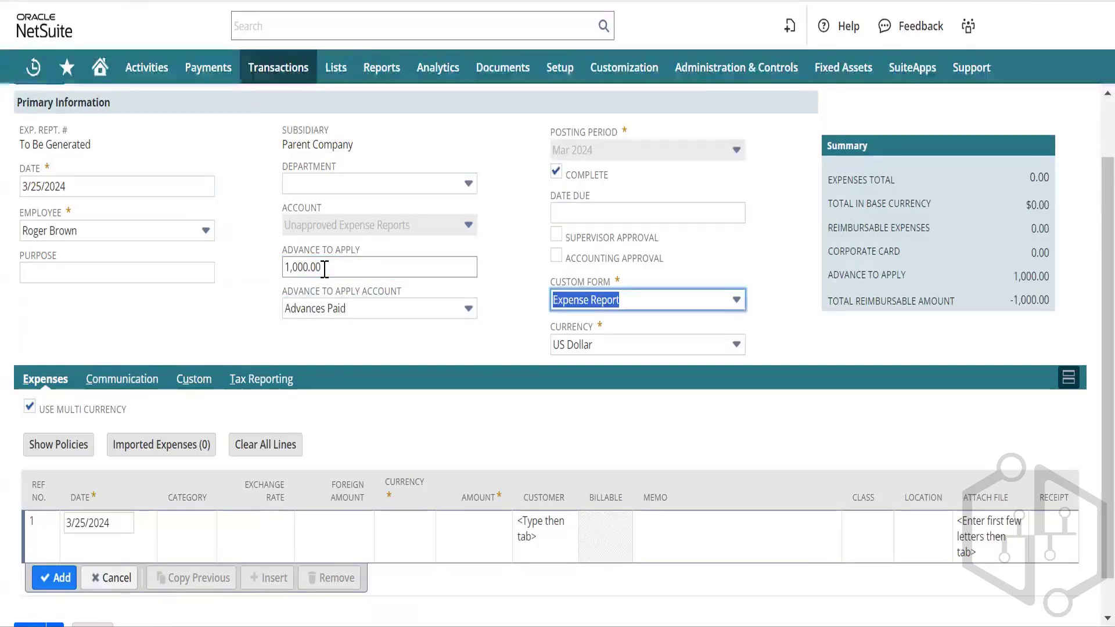
Step: Add an Airfare line of 2,000.00 in Indian rupee at rate 80.00 to the expense report
left_click(184, 528)
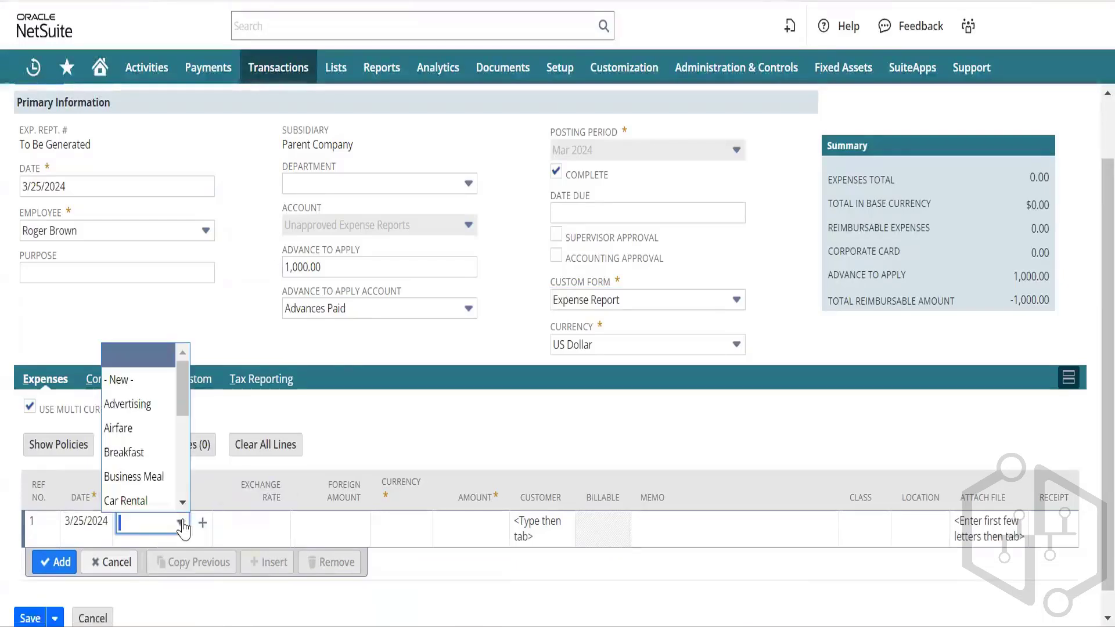
left_click(146, 429)
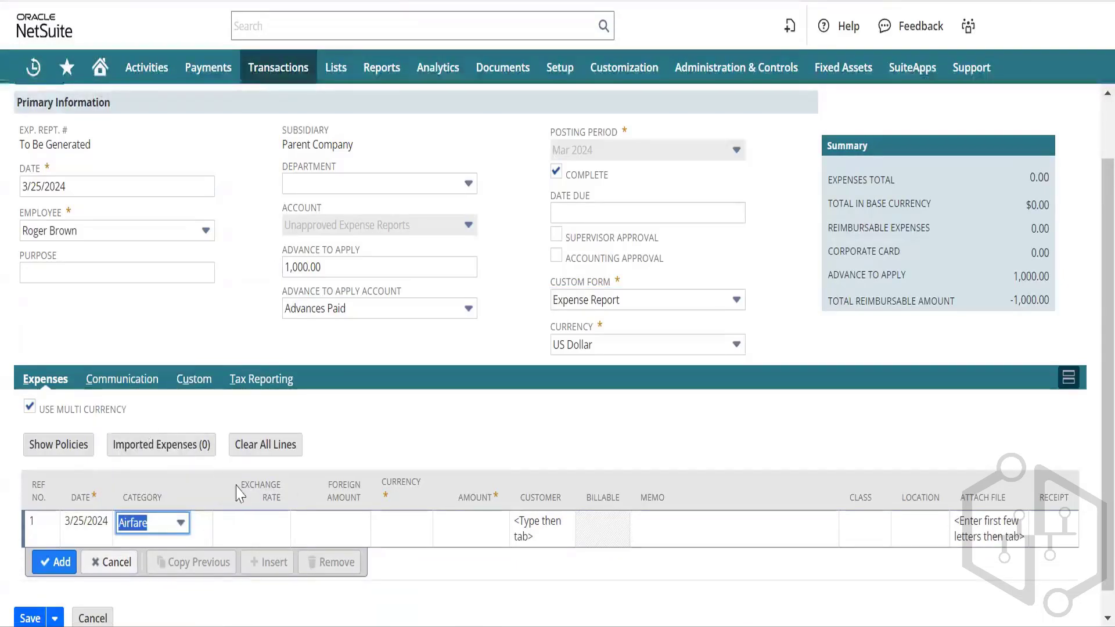
left_click(401, 530)
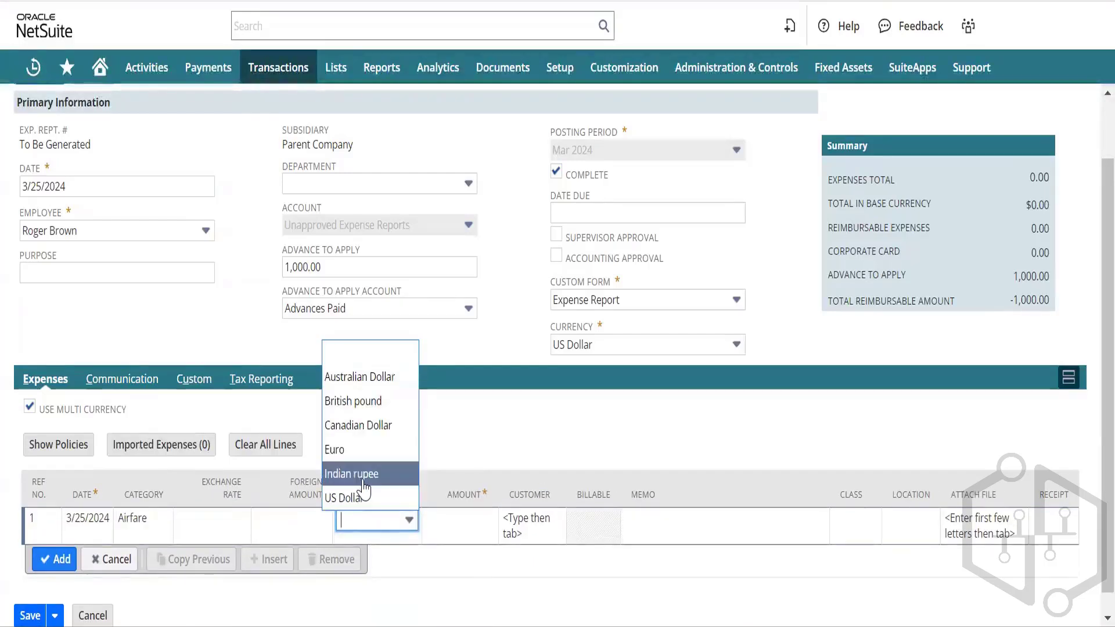
left_click(355, 474)
left_click(456, 532)
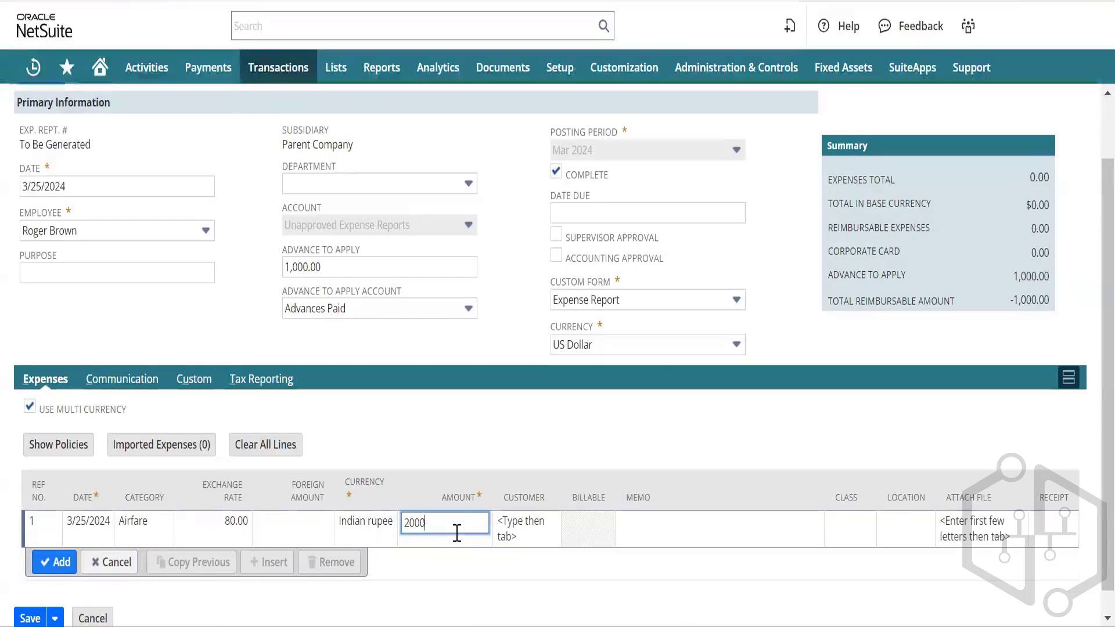
key("Tab")
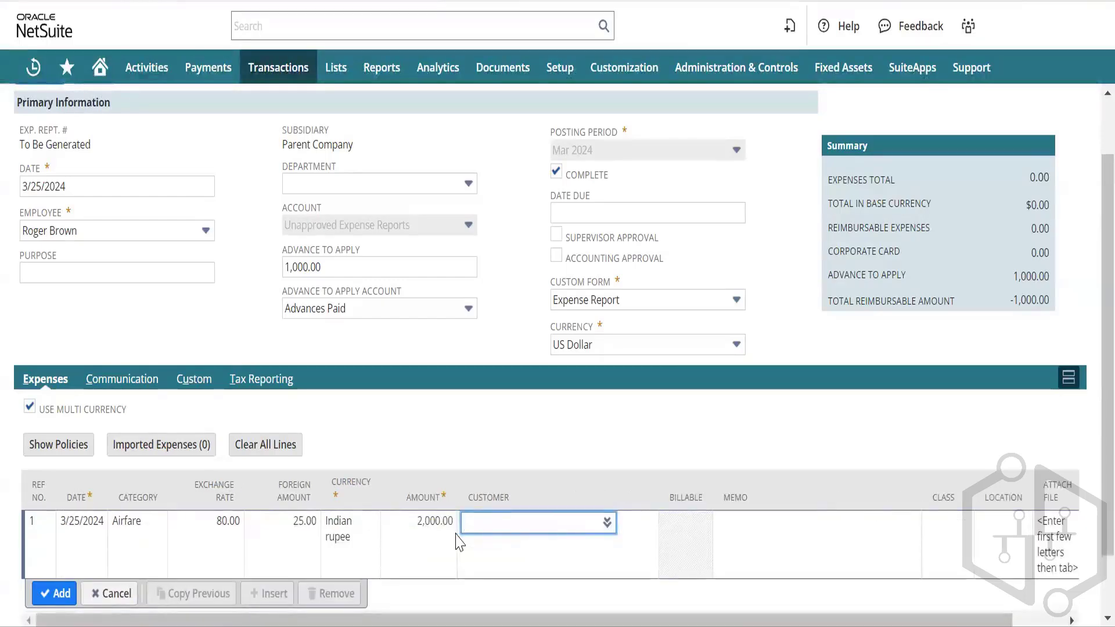
key("Tab")
key("Tab")
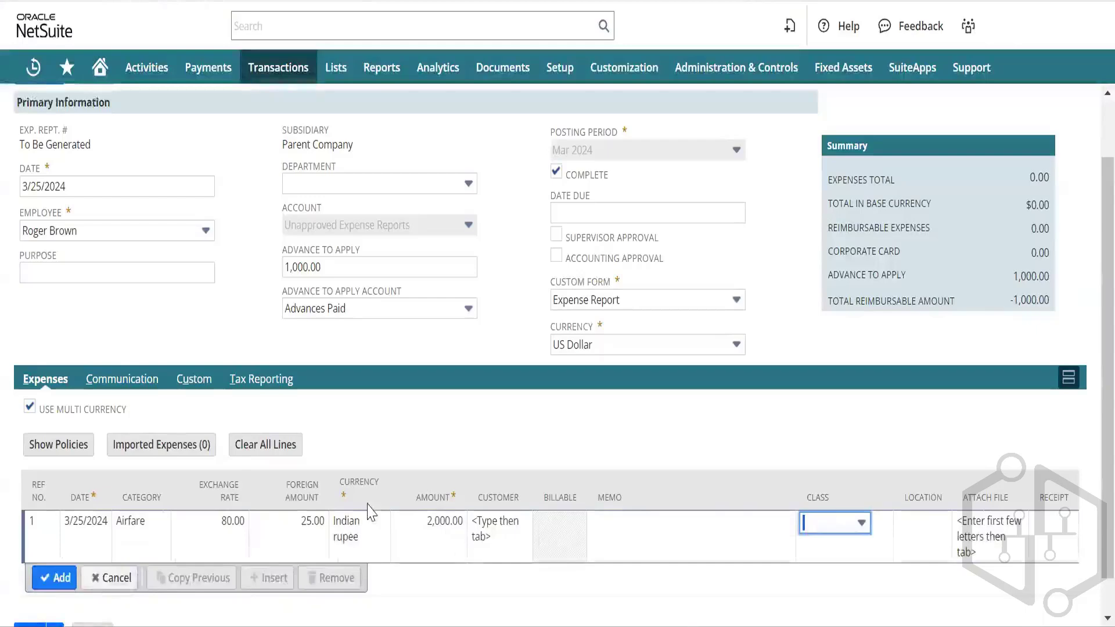
left_click(46, 577)
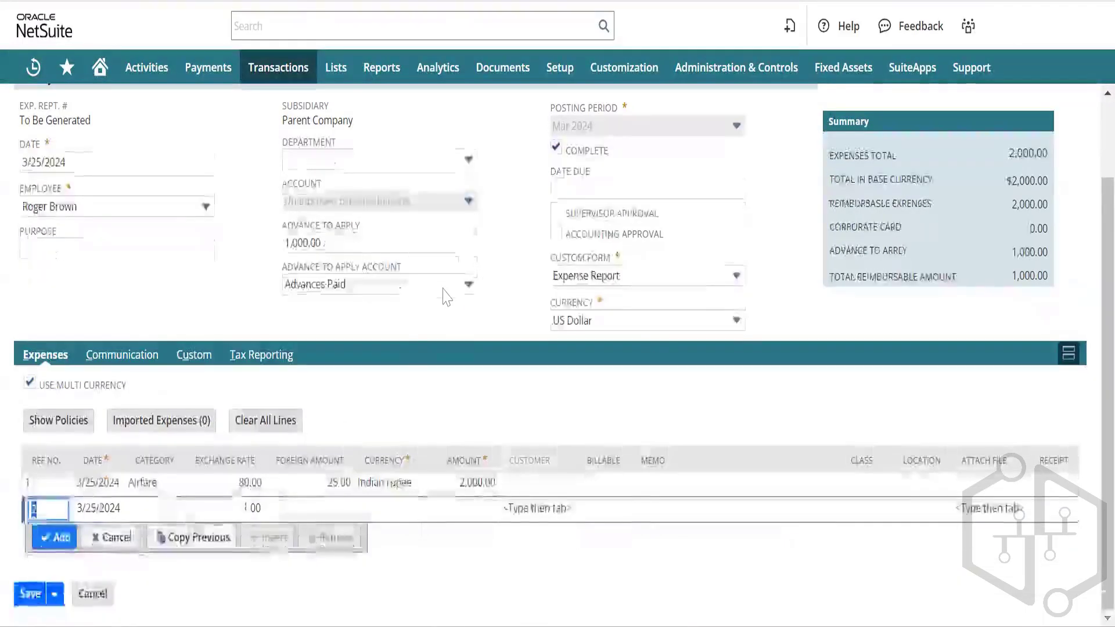
Step: Save the expense report with the new Airfare line
scroll(453, 294, "down", 1)
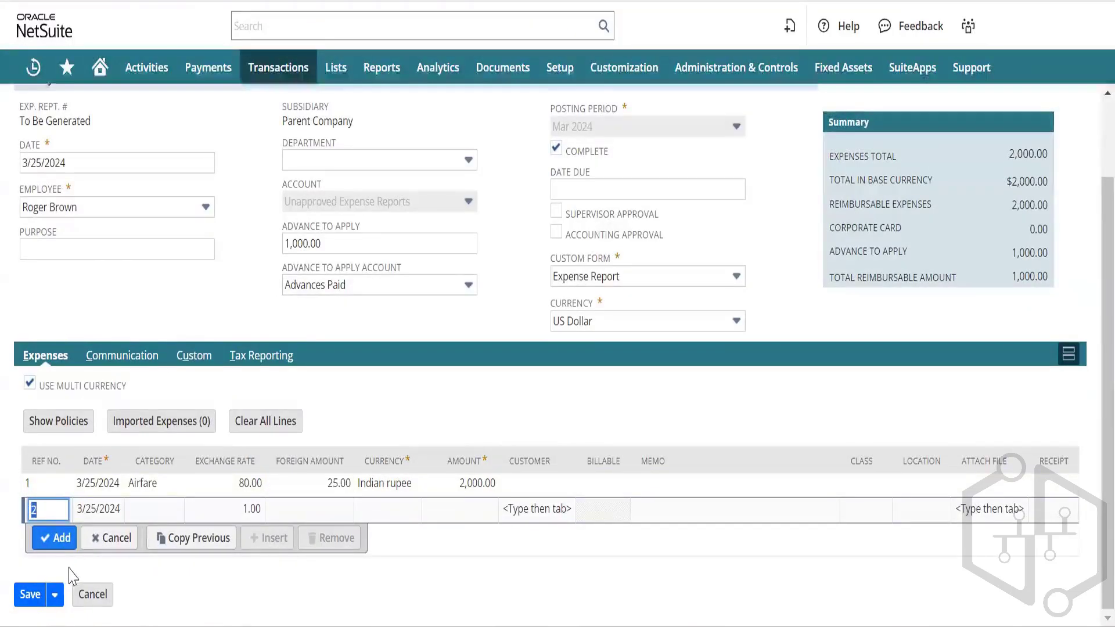
left_click(27, 593)
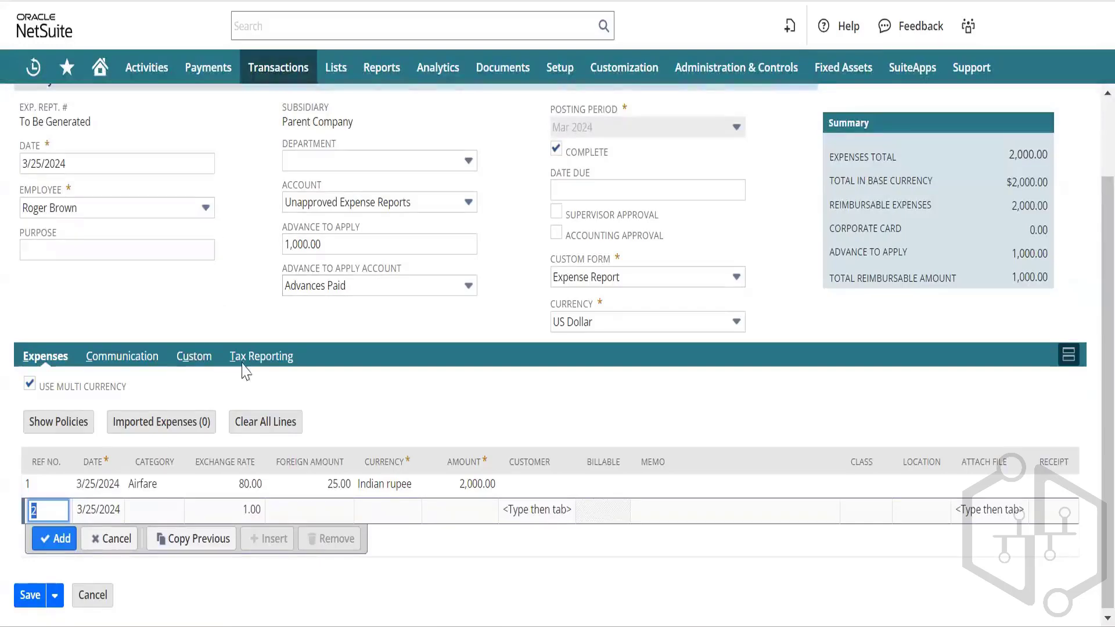
scroll(269, 374, "up", 2)
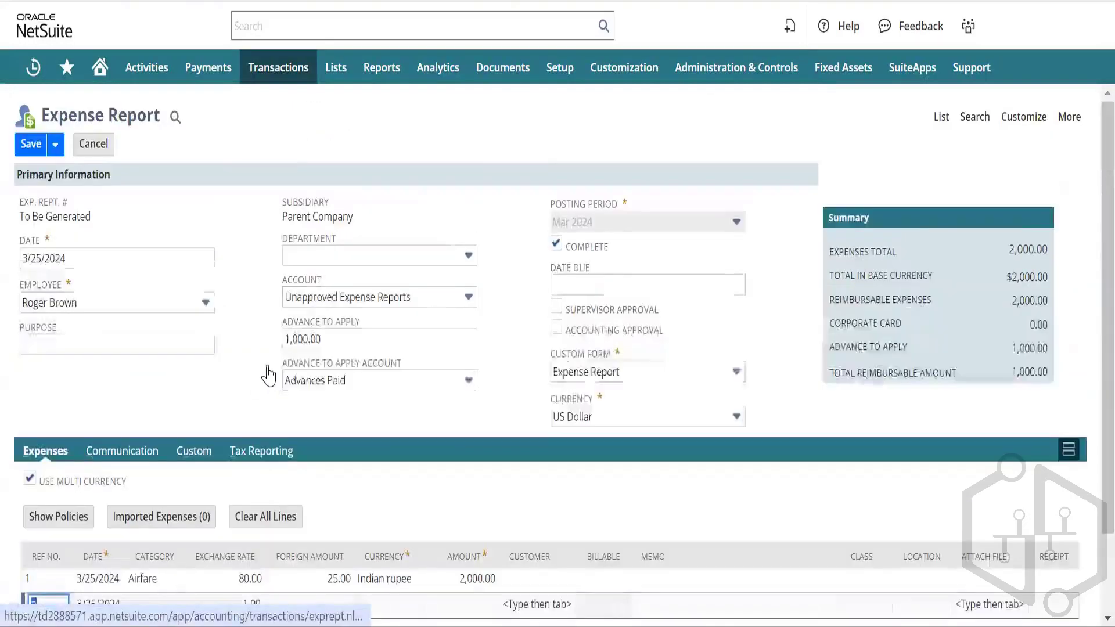
Step: Dismiss the already-submitted warning, tick Accounting Approval on expense report 4 and save
left_click(31, 146)
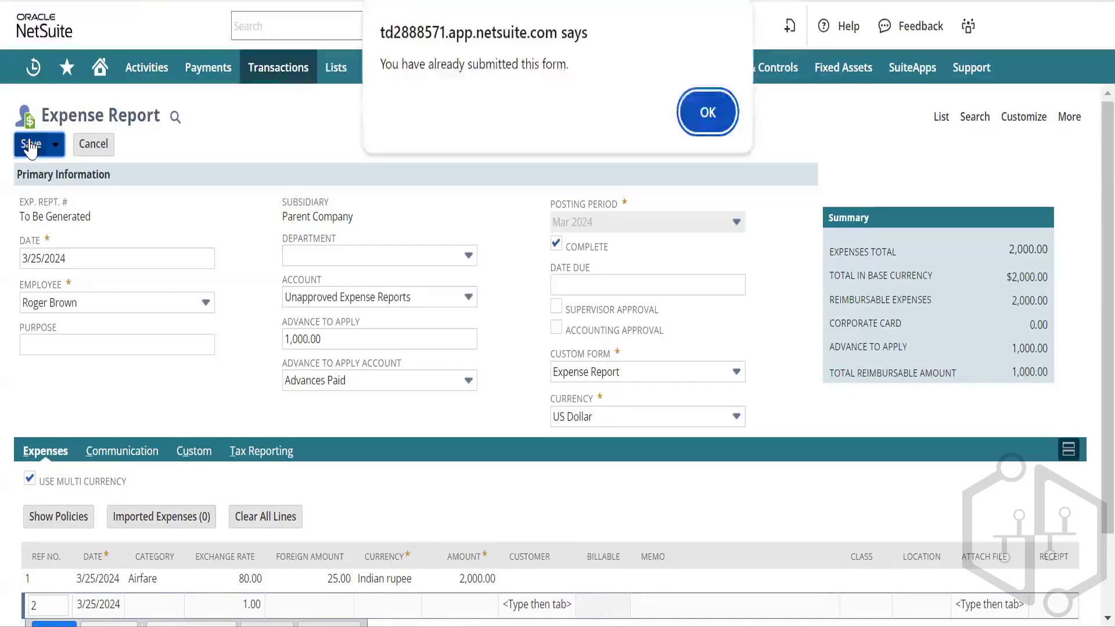
left_click(704, 114)
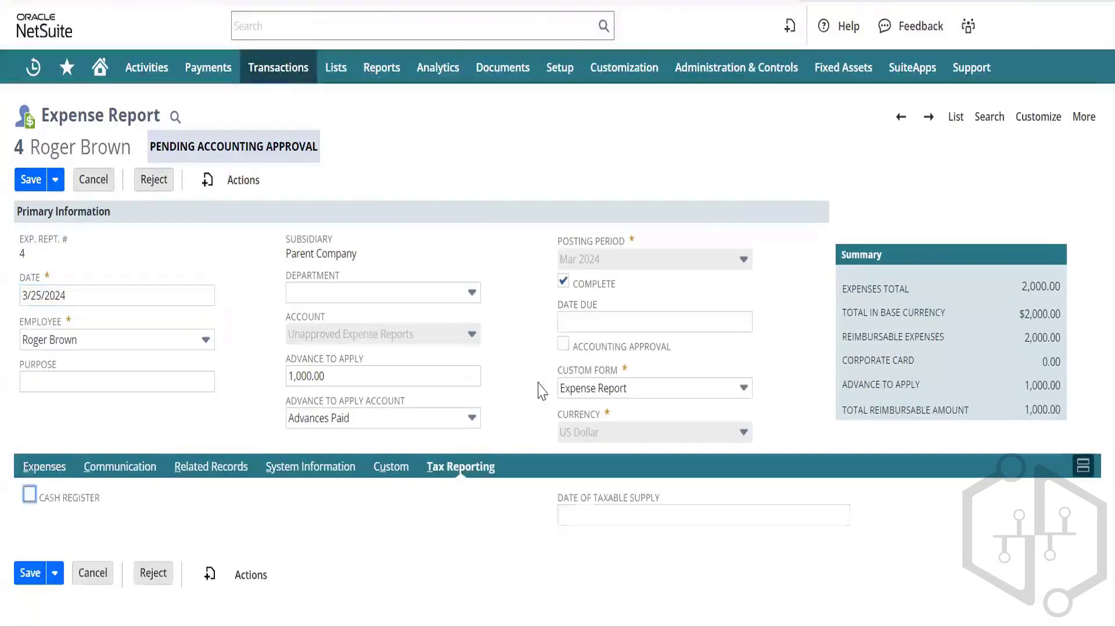
left_click(560, 346)
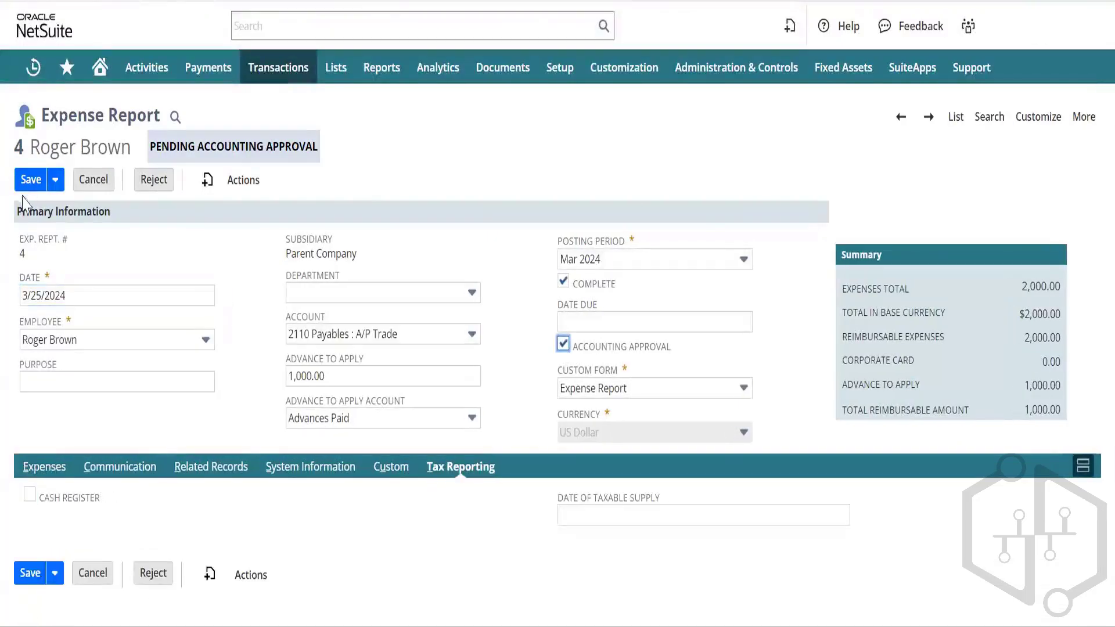
left_click(31, 179)
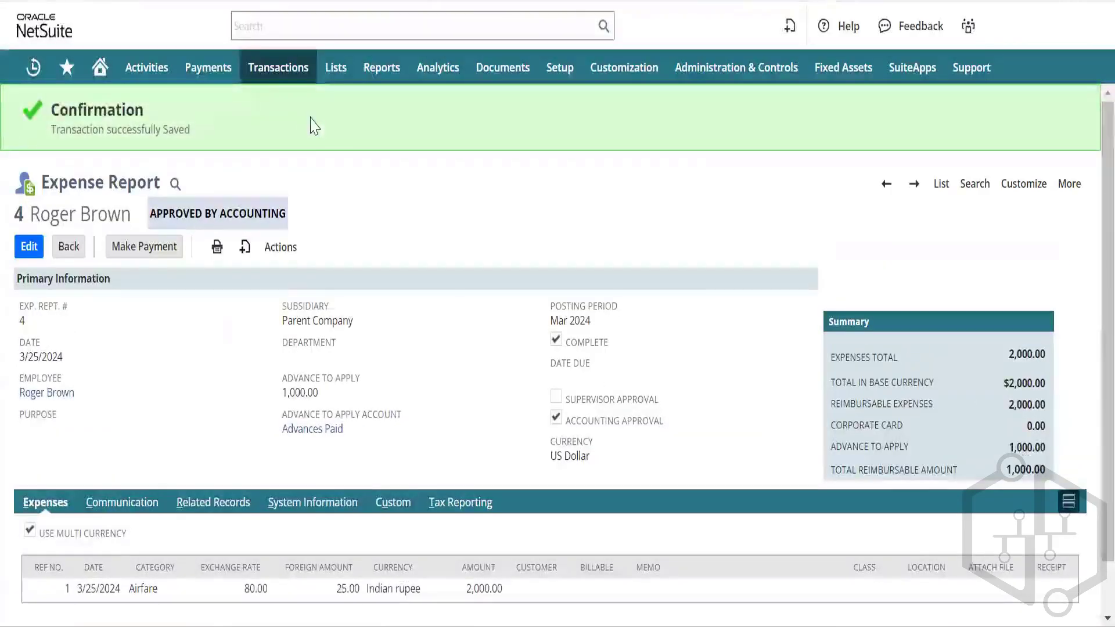
left_click(616, 423)
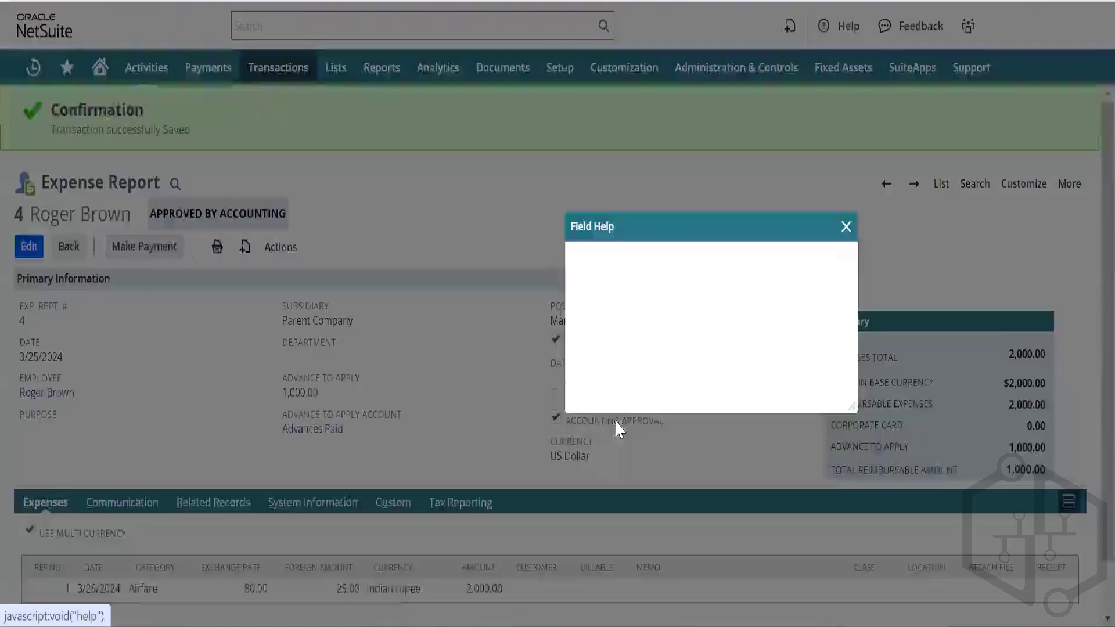
left_click(845, 226)
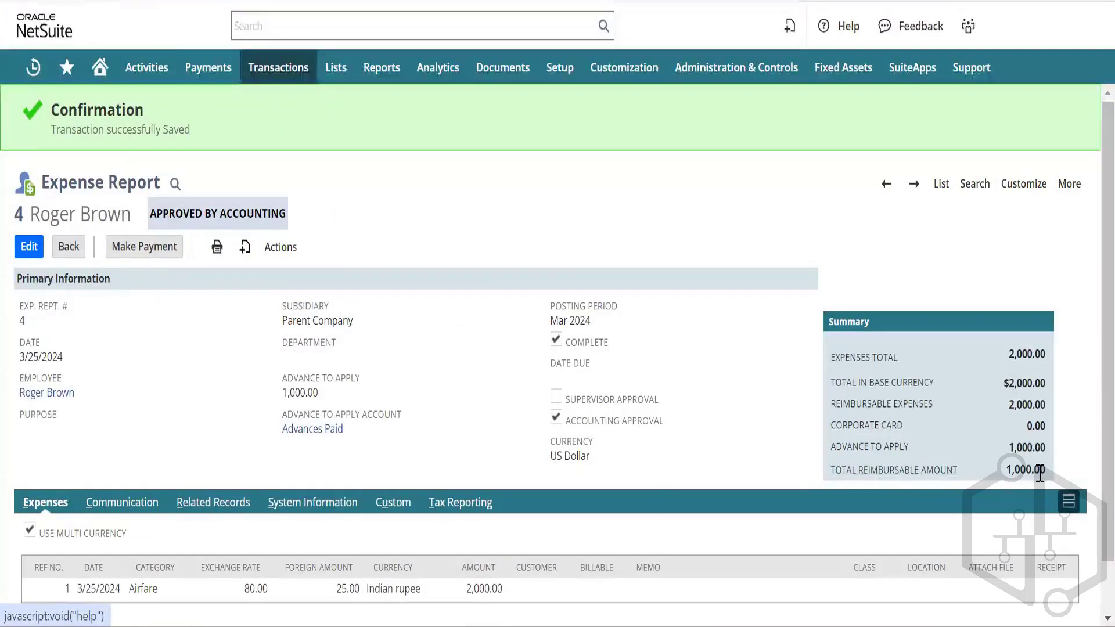
mouse_move(272, 250)
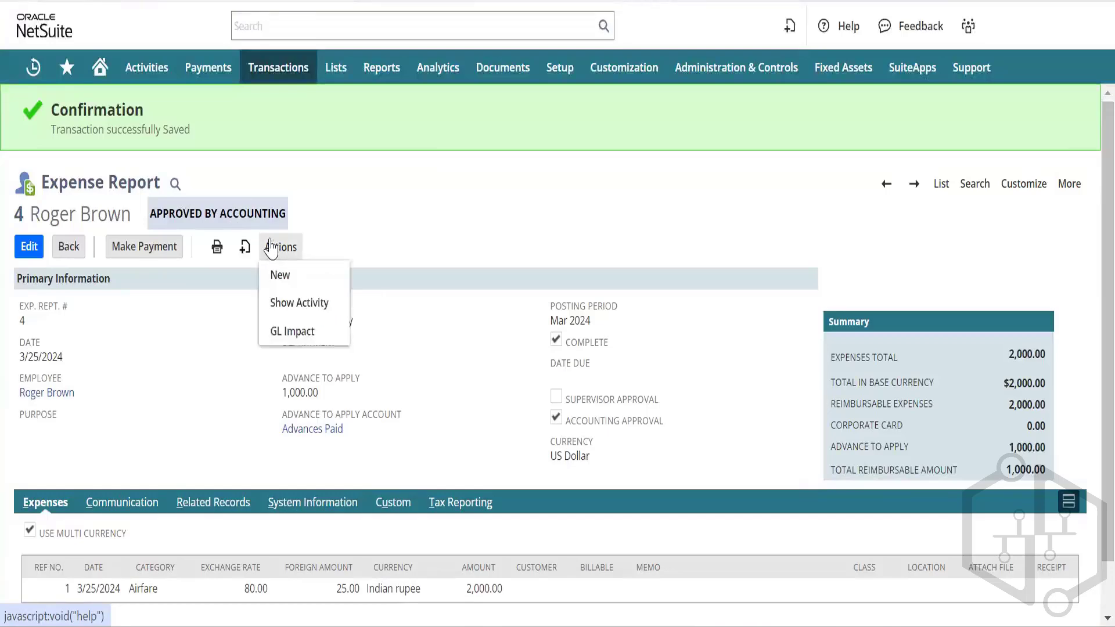
left_click(312, 334)
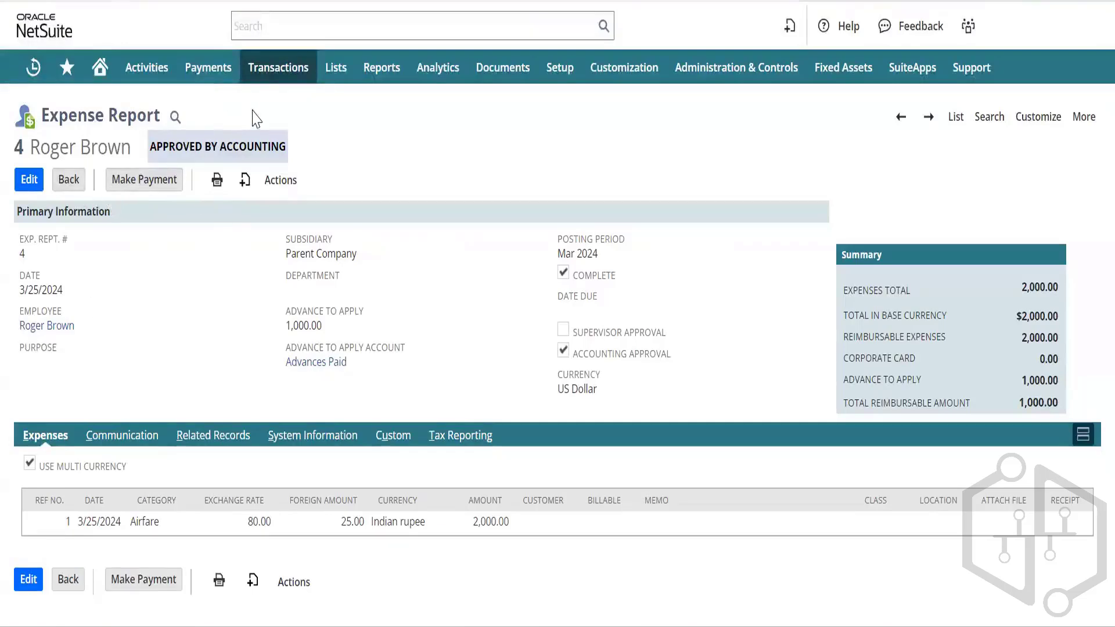
Step: Open the Pay Single Vendor bill payment page in a new tab
mouse_move(268, 75)
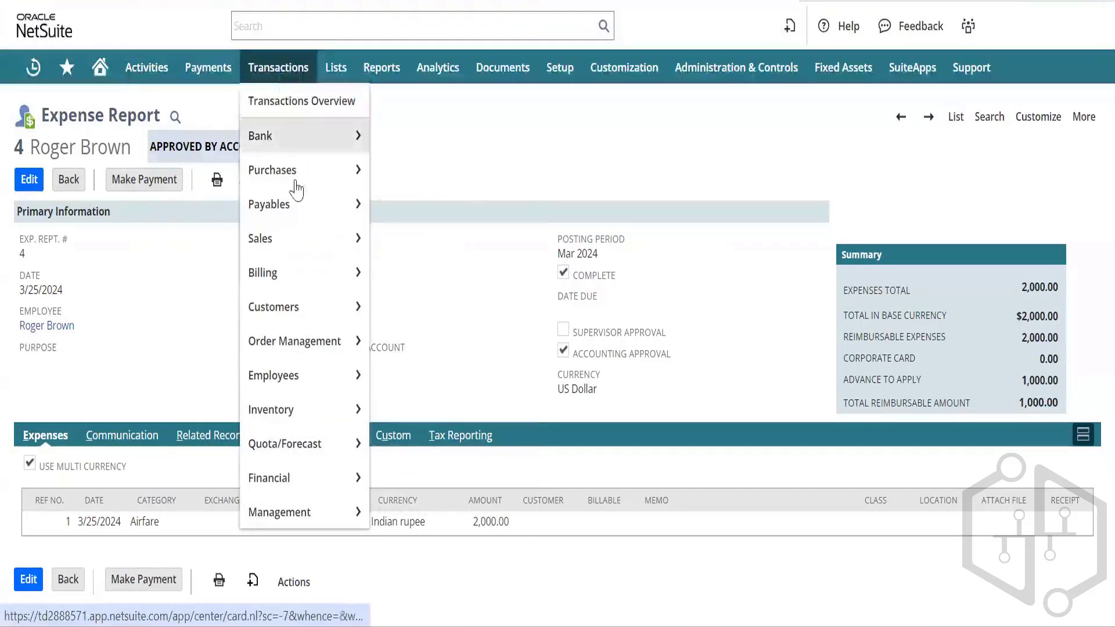
mouse_move(302, 214)
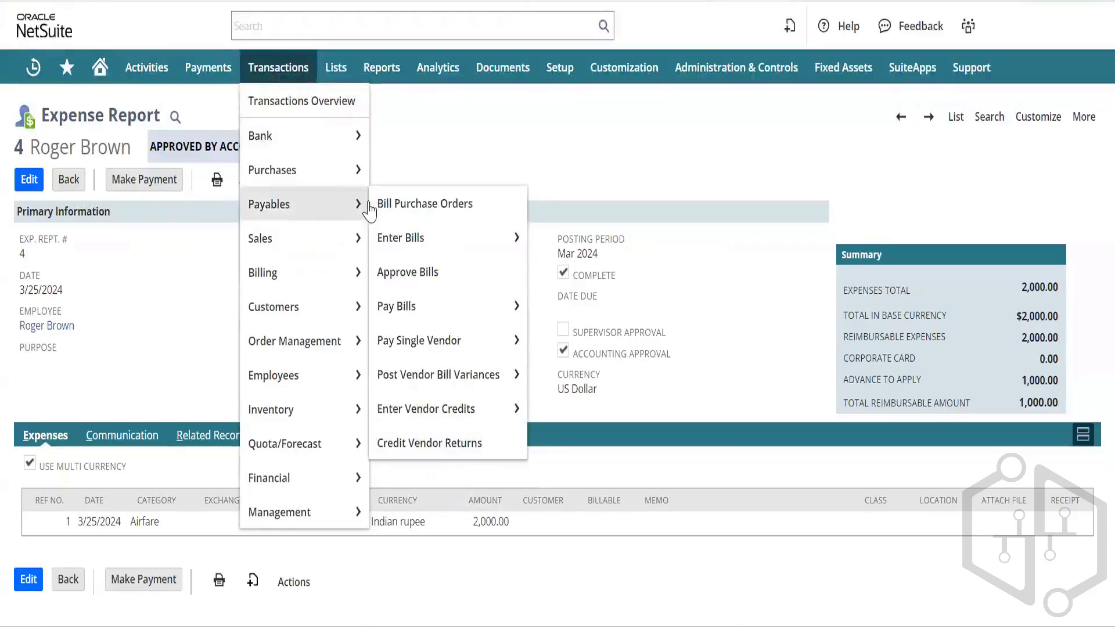
right_click(486, 344)
left_click(539, 372)
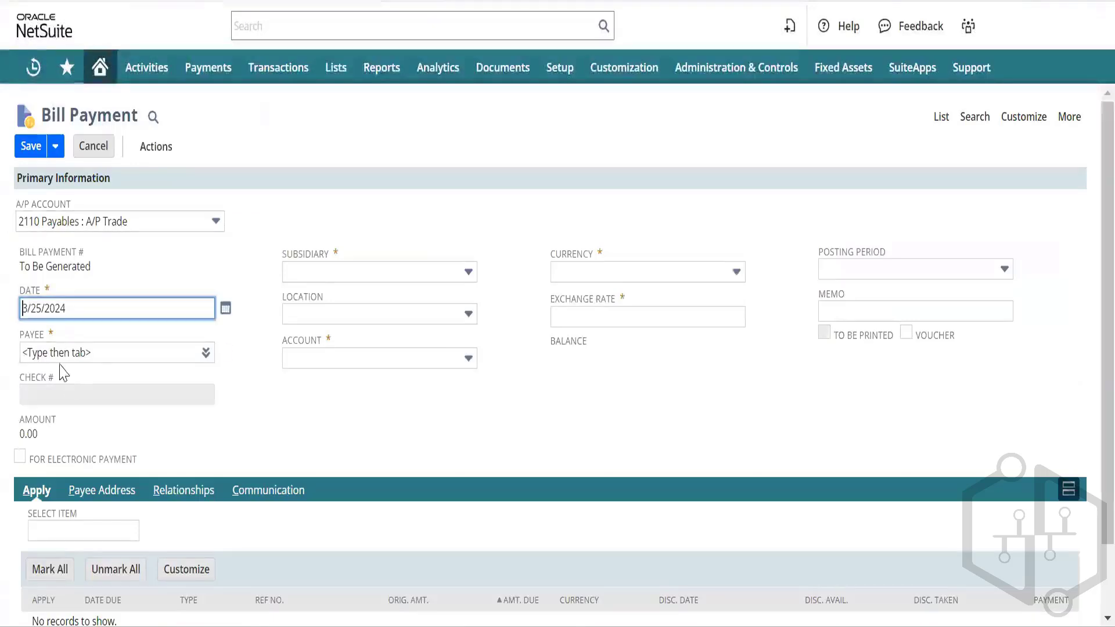
Step: Select the employee as payee, showing expense report 4 with 1,000.00 due, then reload
left_click(51, 354)
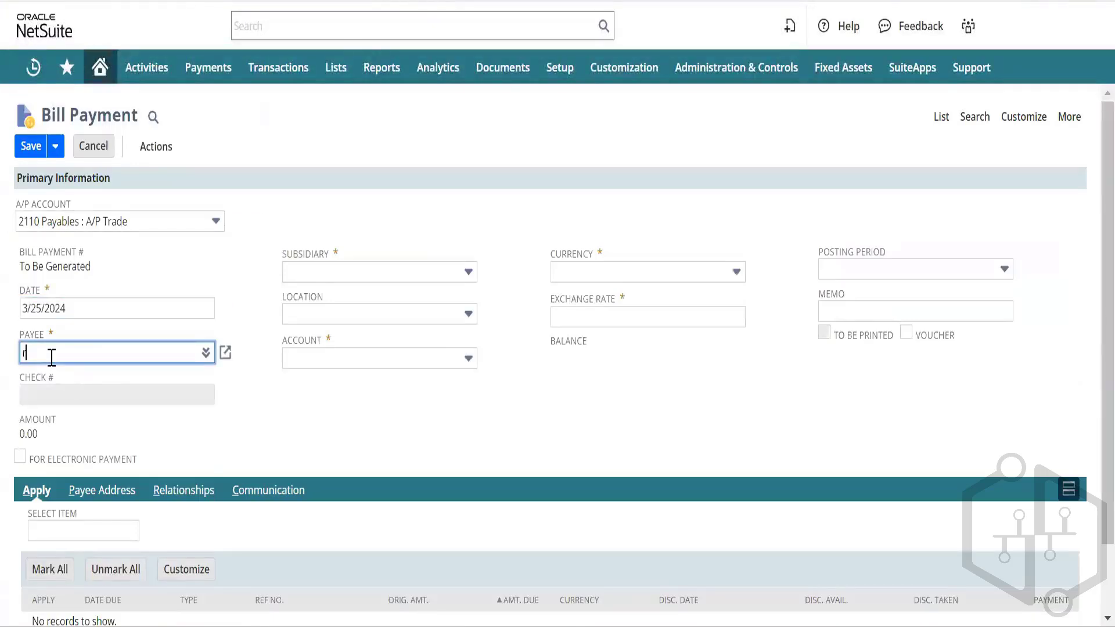
type("roger")
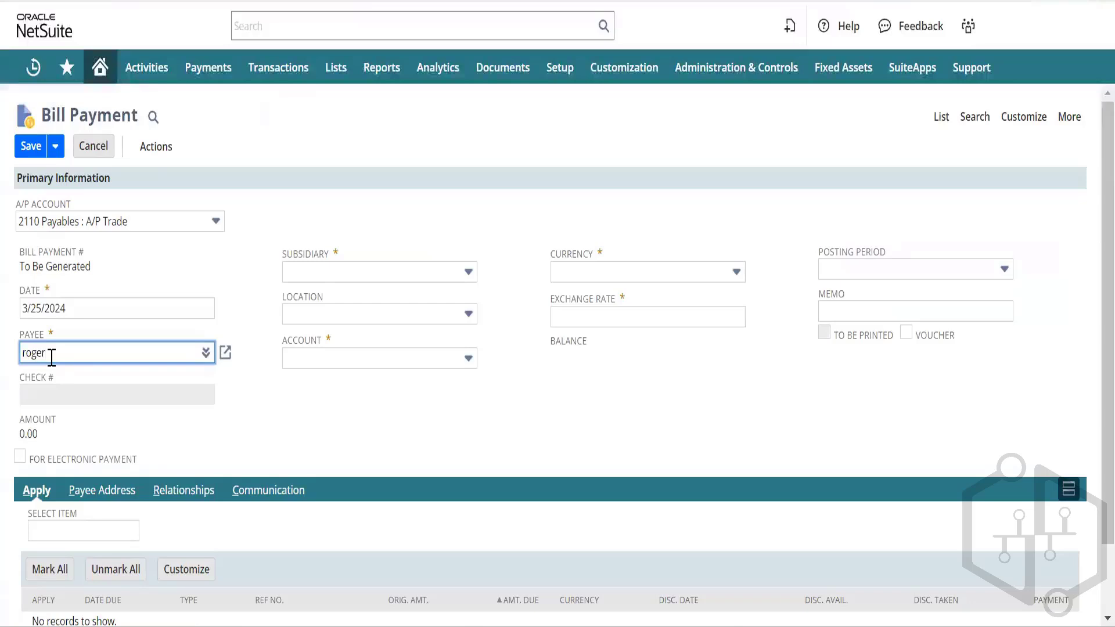
key("Return")
key("Tab")
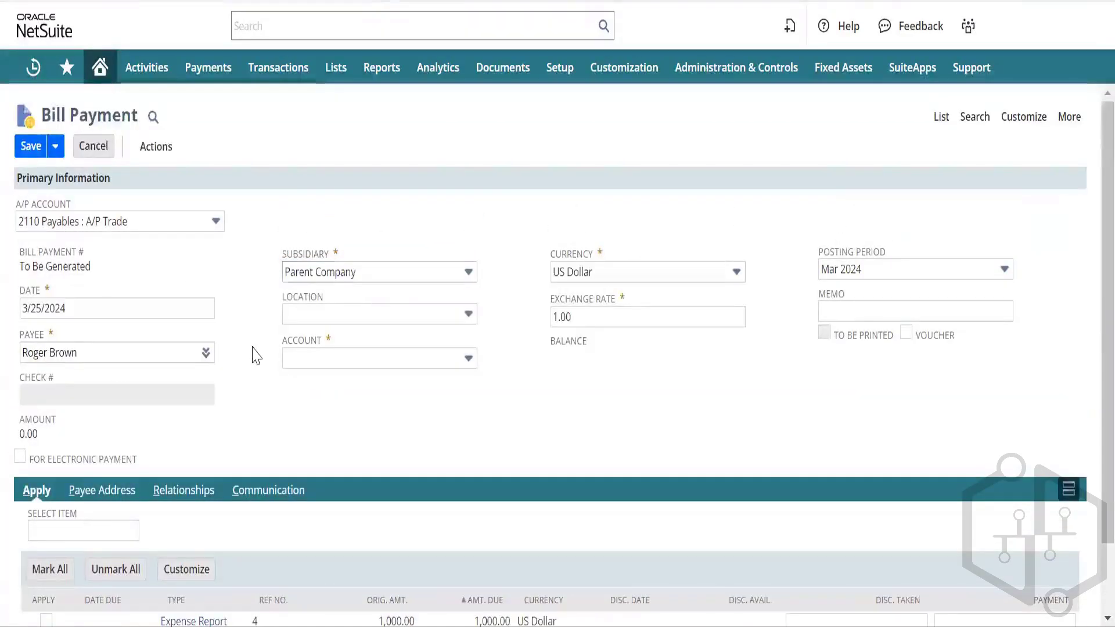
scroll(252, 351, "down", 2)
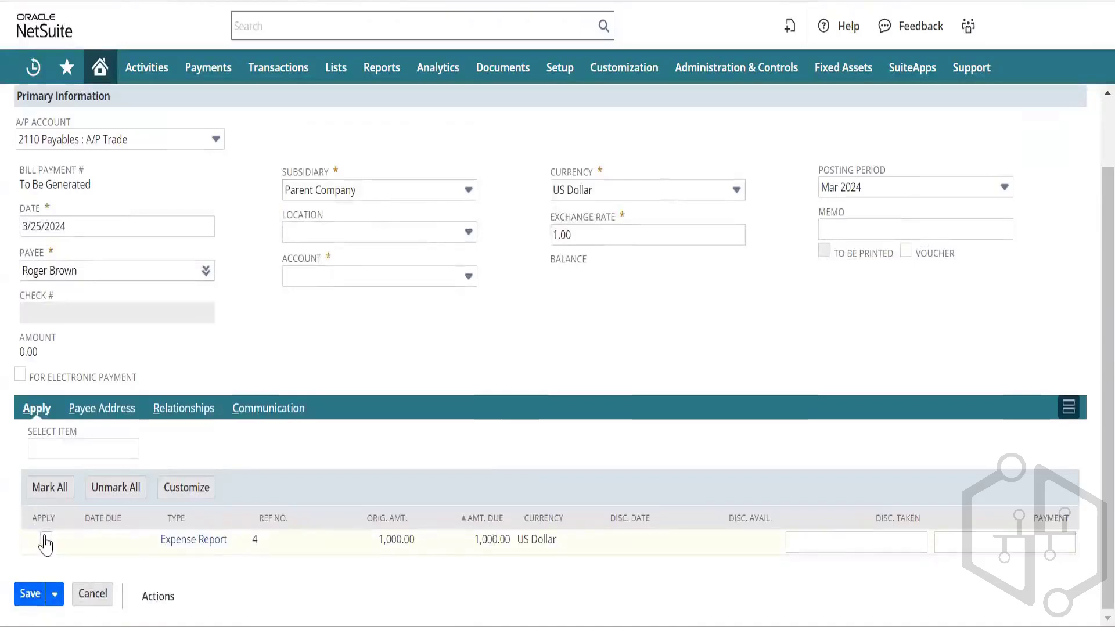
left_click(348, 277)
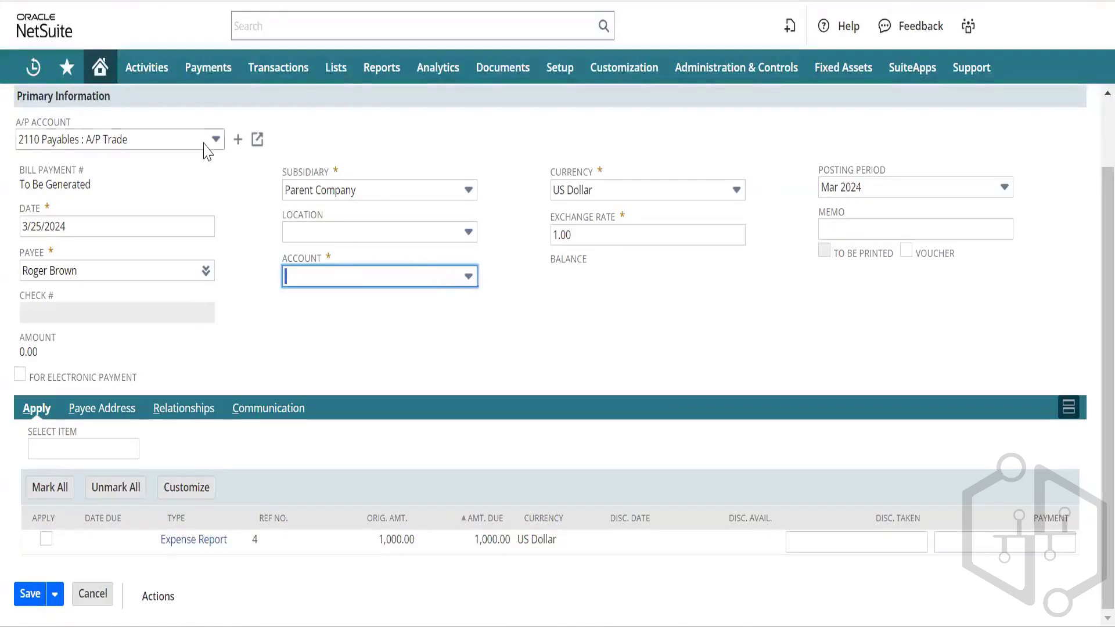
key("F5")
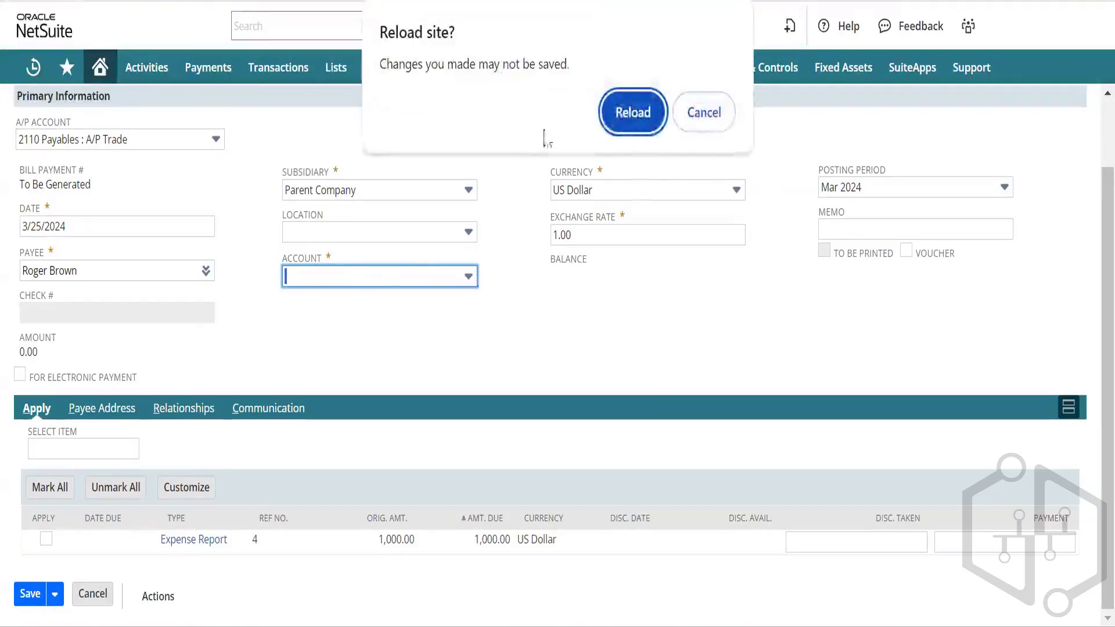
Step: Confirm the reload and re-select the employee as payee on the bill payment
left_click(632, 119)
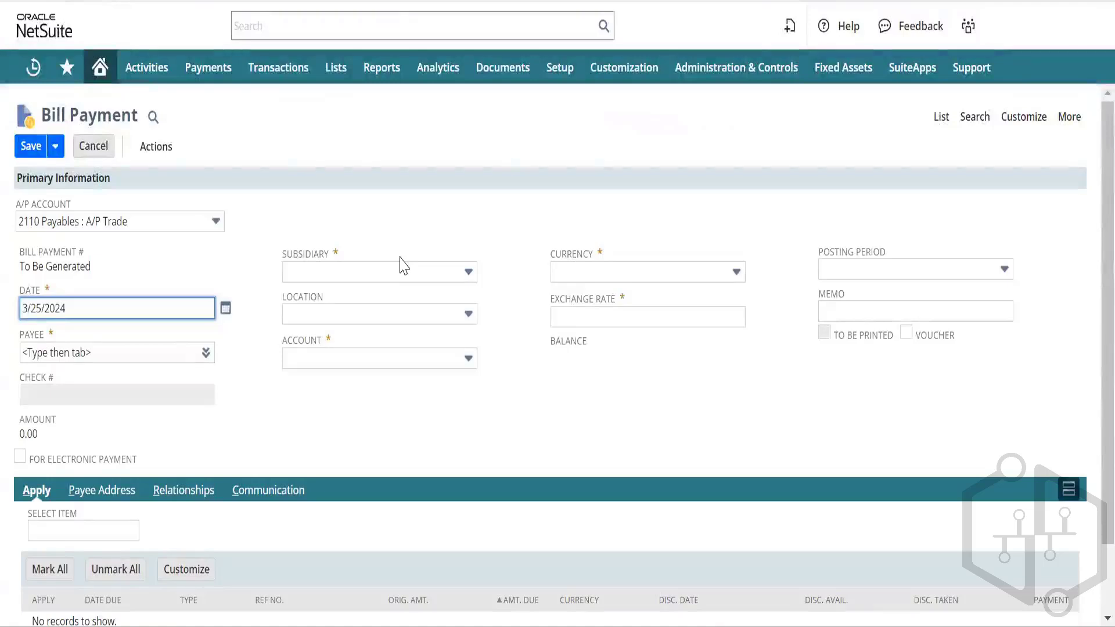
key("Tab")
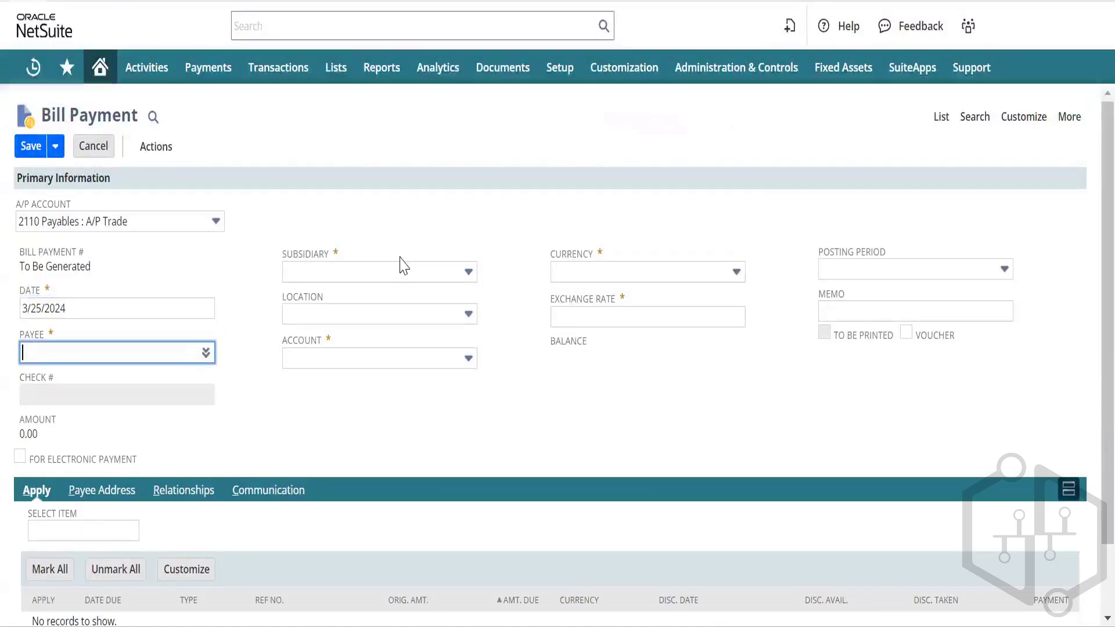
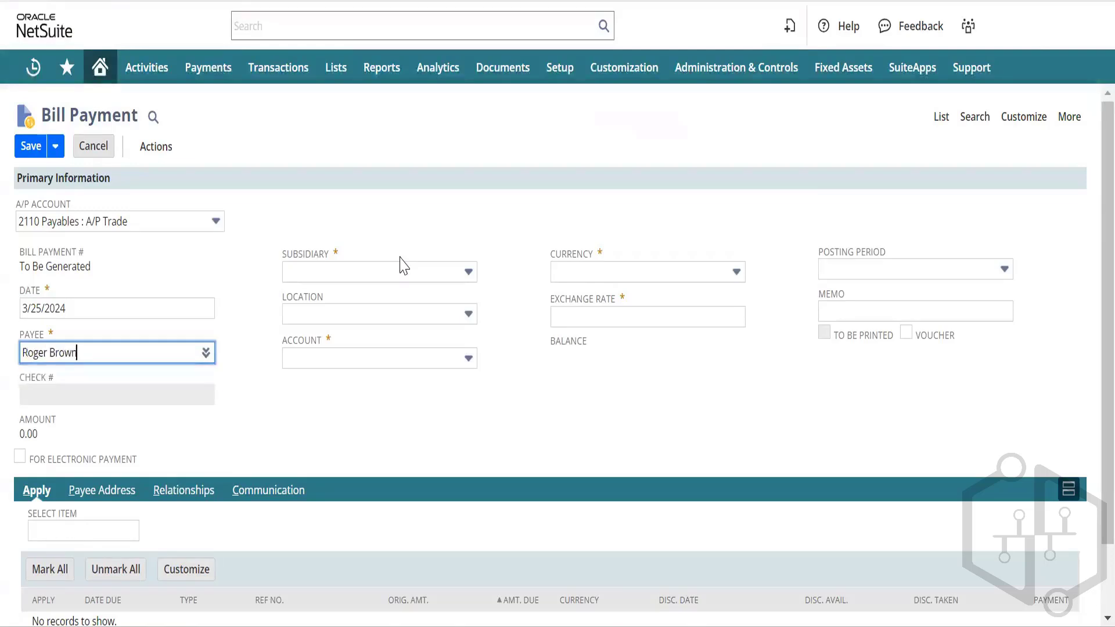
key("Tab")
key("Tab")
key("Tab")
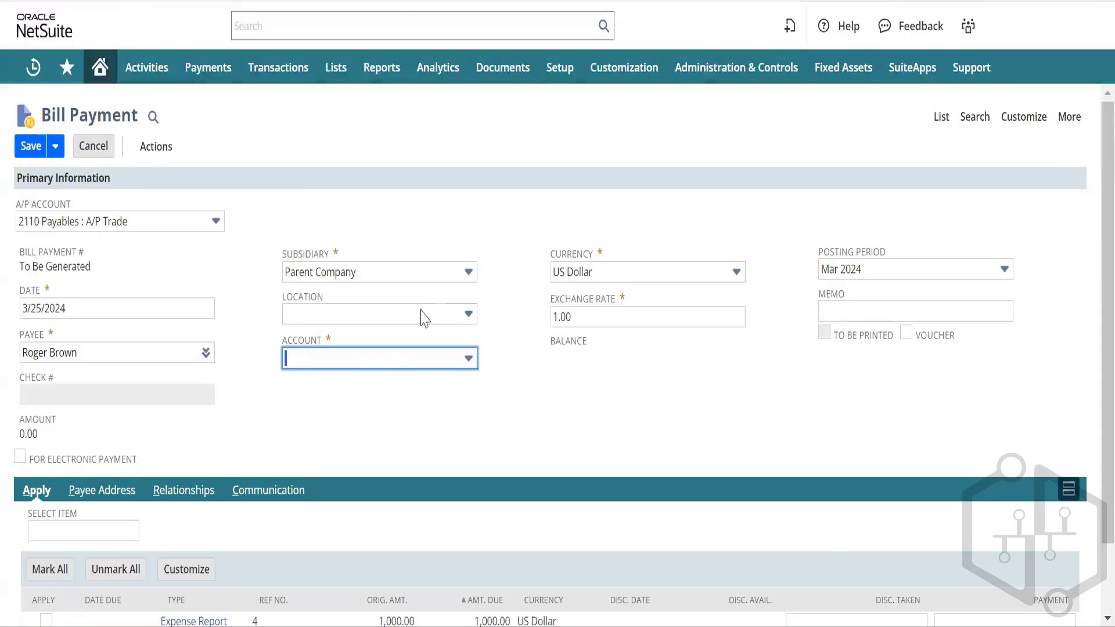
Step: Confirm US Dollar as the payment currency while looking for a paying bank account
left_click(441, 278)
left_click(444, 279)
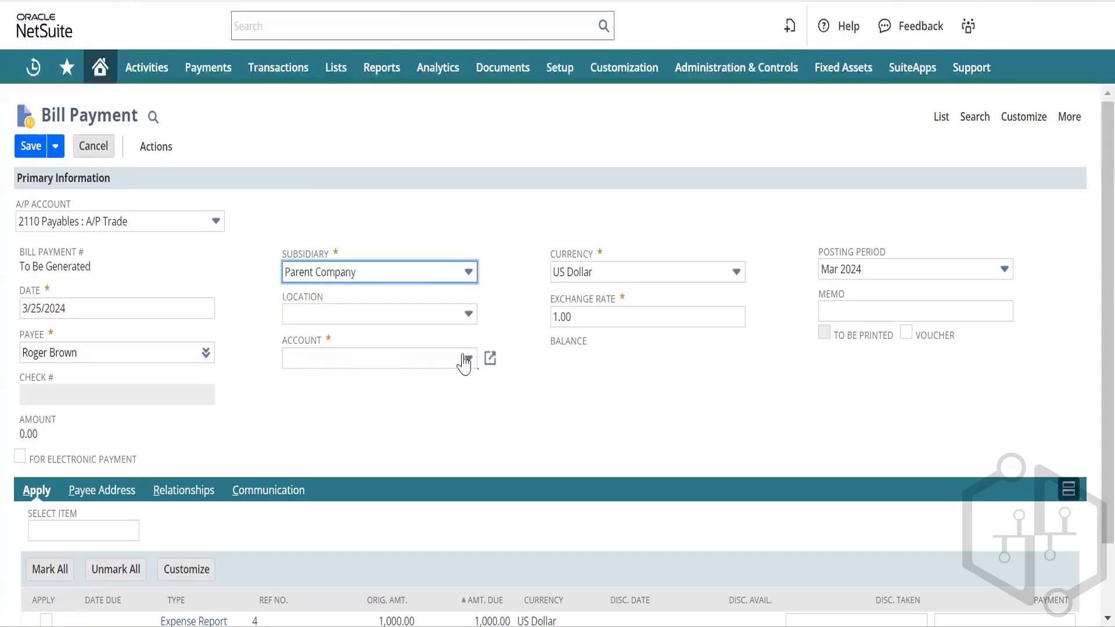
left_click(665, 274)
left_click(668, 290)
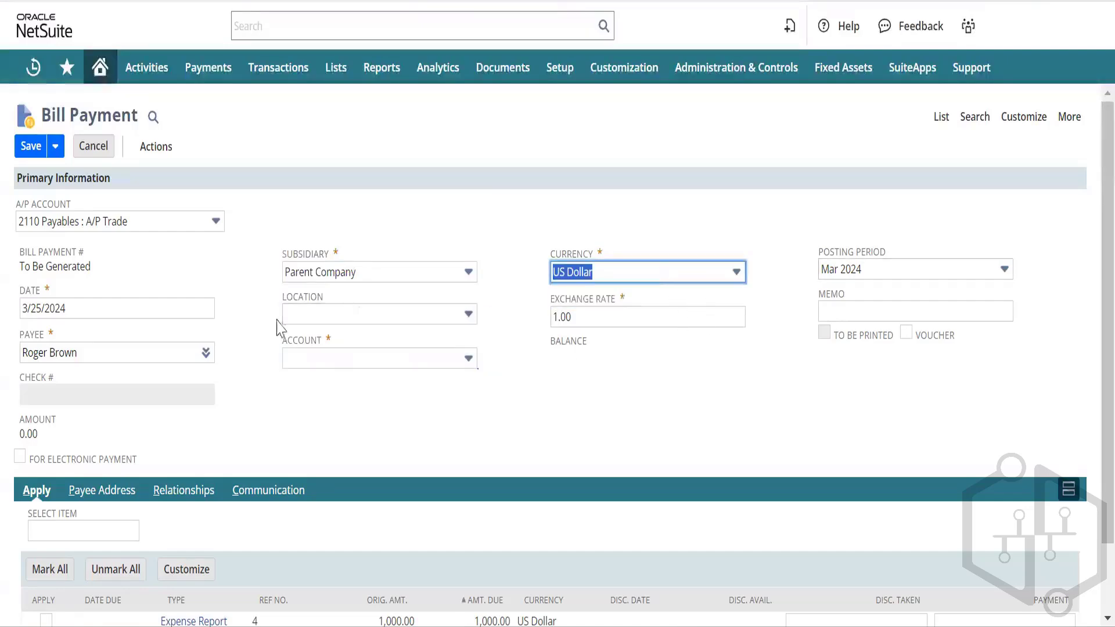
left_click(355, 363)
scroll(356, 363, "down", 3)
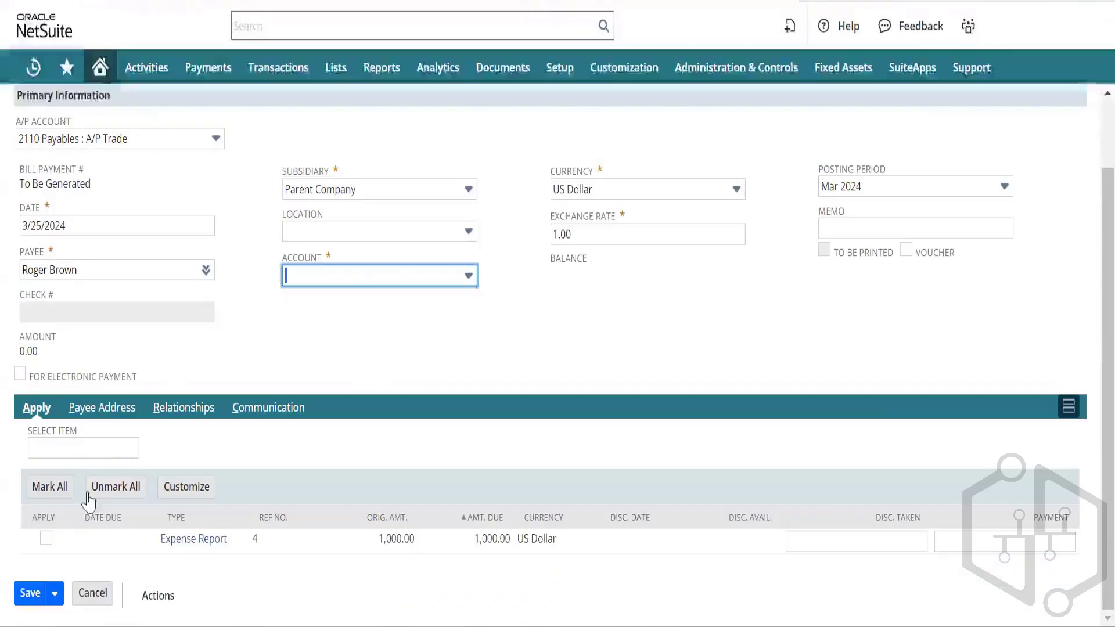
Step: Apply 1,000.00 to expense report 4 and recheck the account and location choices
left_click(45, 540)
left_click(439, 276)
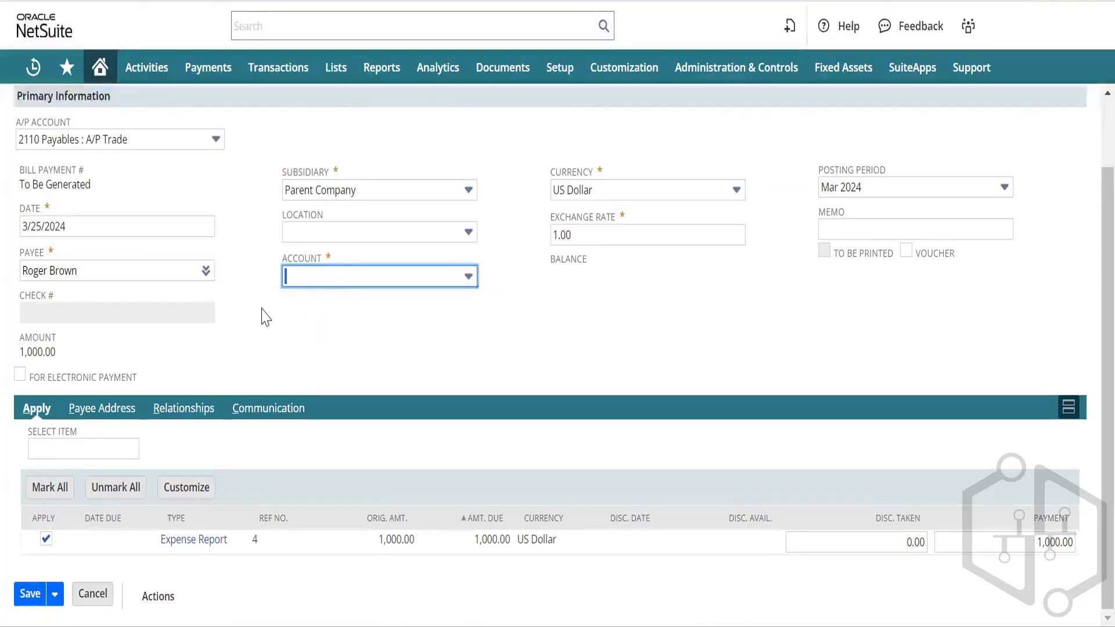
scroll(264, 313, "up", 2)
scroll(264, 316, "down", 1)
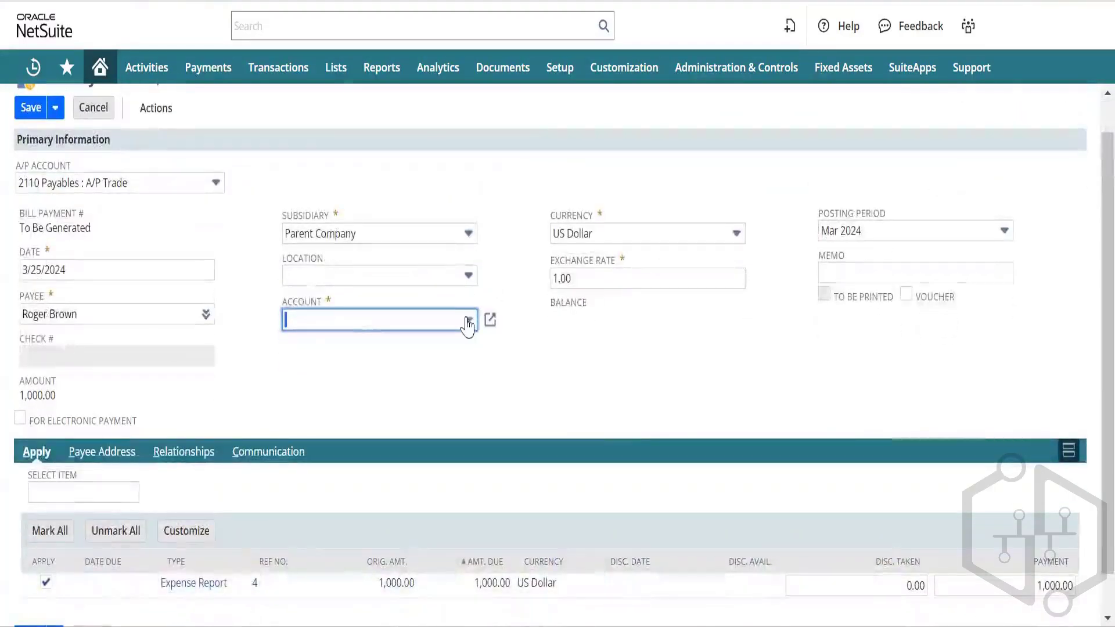
left_click(465, 277)
left_click(466, 277)
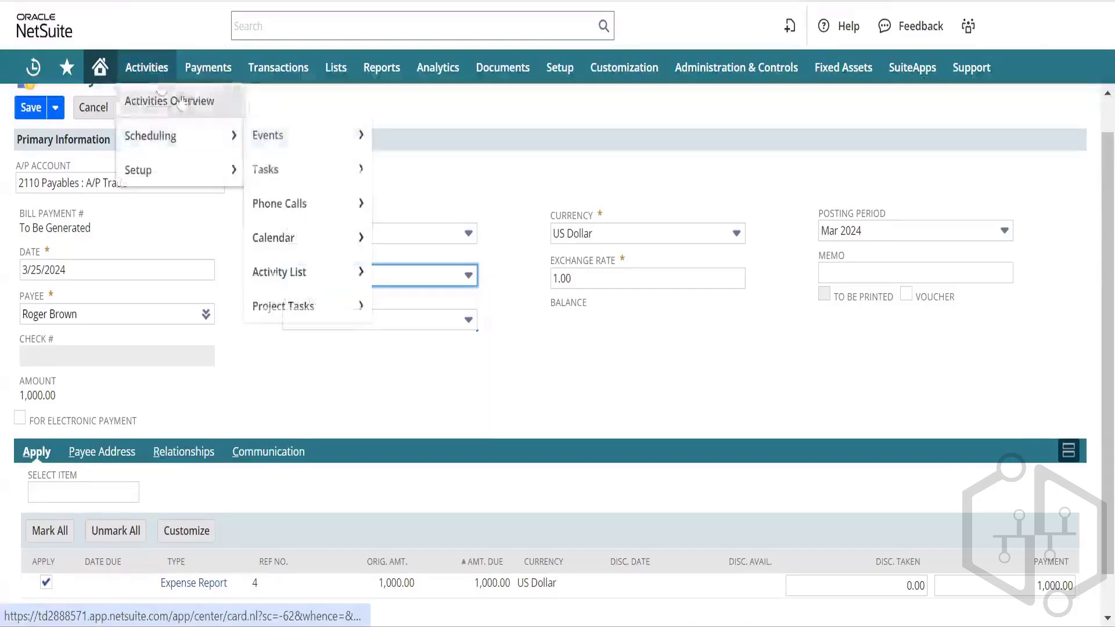
Step: Open expense report 4 from Recent Records in a new tab and find the bank Account list empty
mouse_move(33, 67)
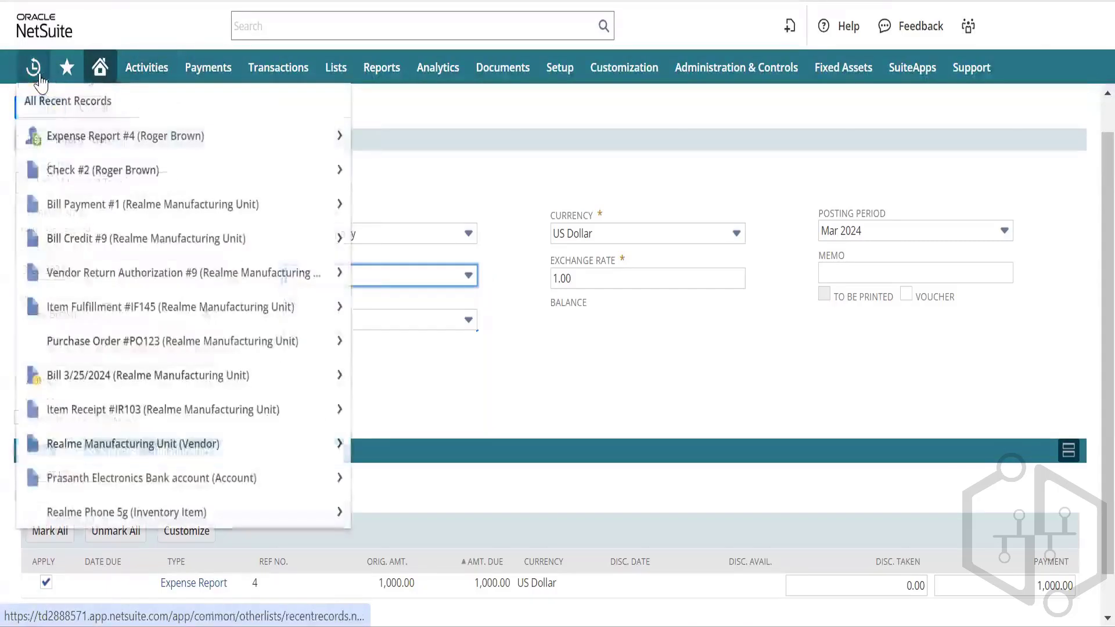
mouse_move(124, 141)
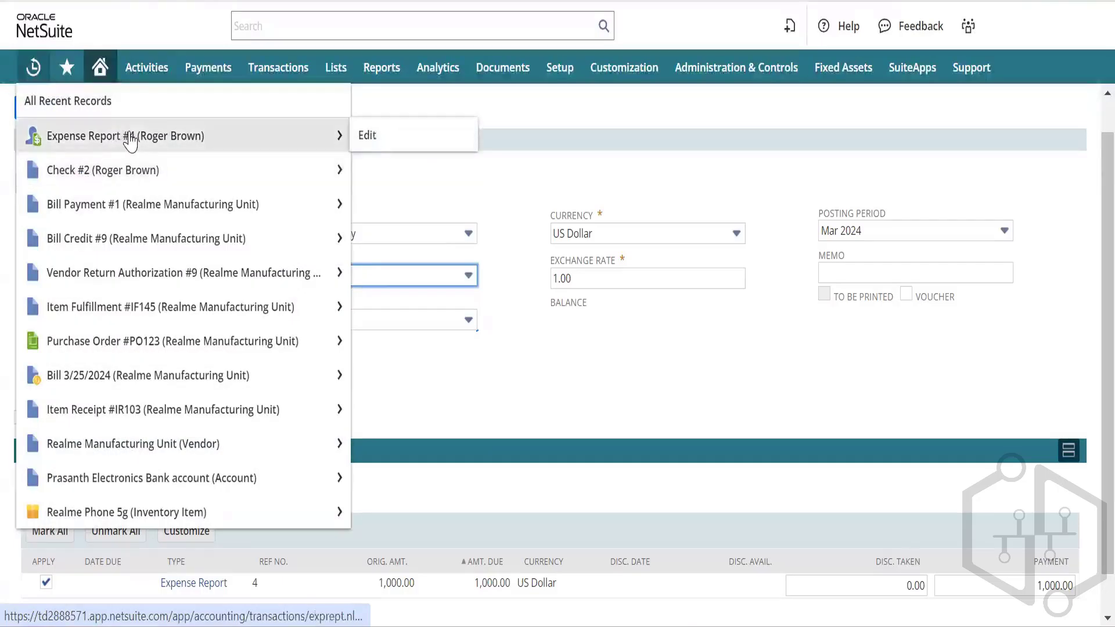
right_click(128, 138)
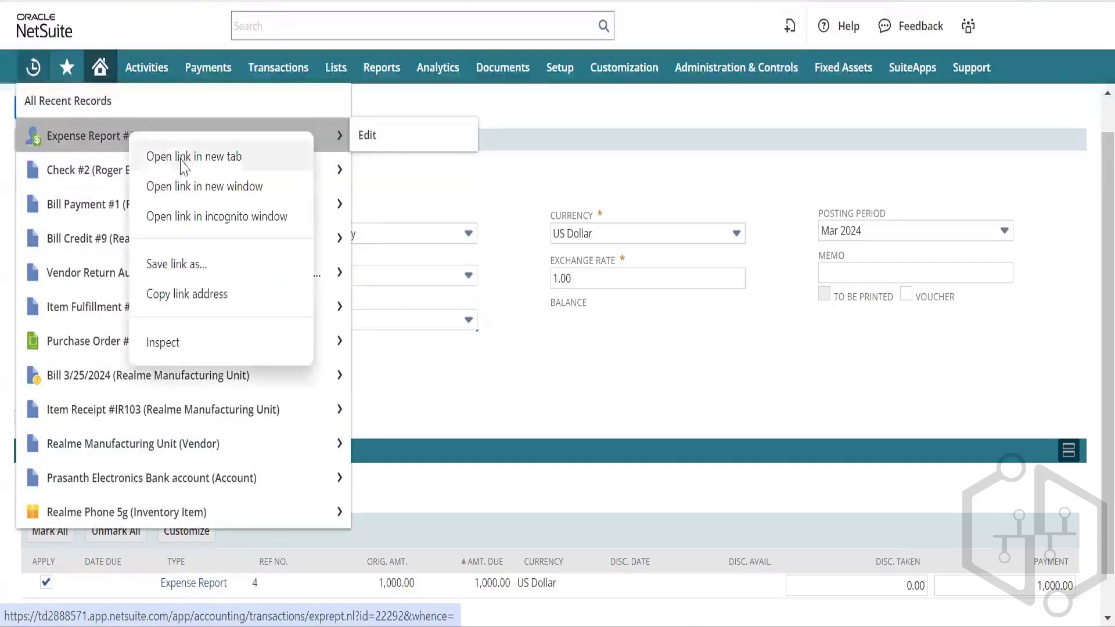
left_click(184, 159)
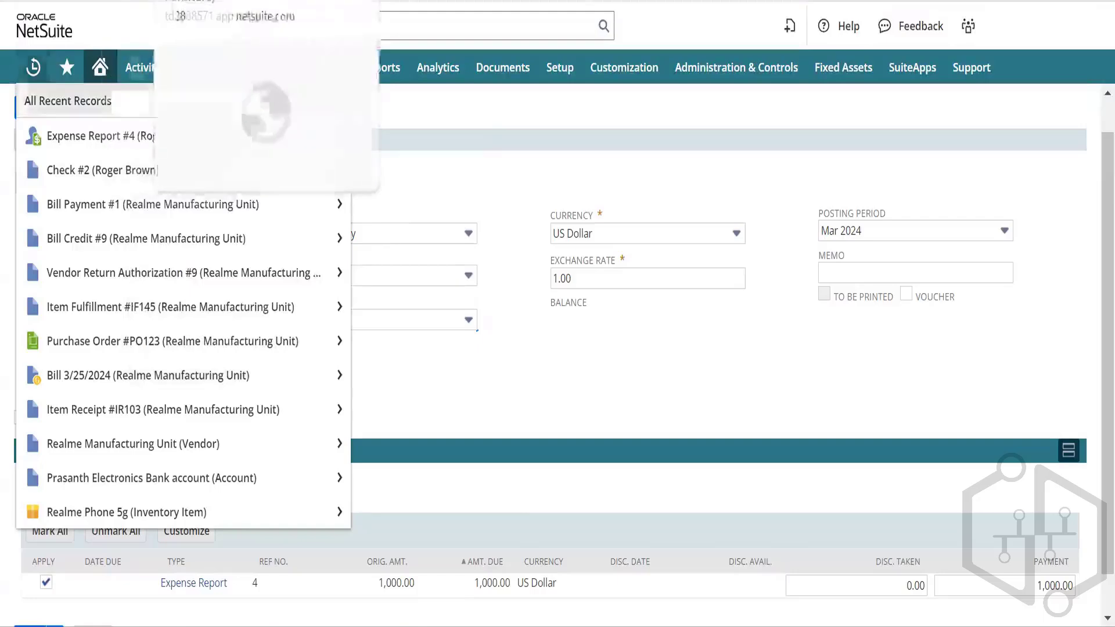
left_click(244, 1)
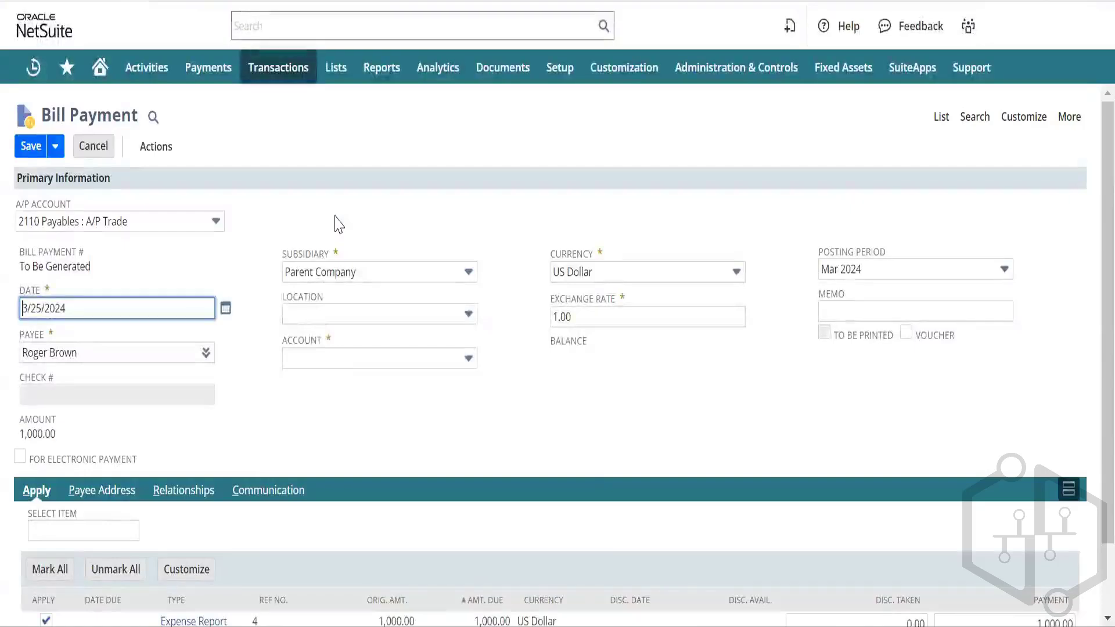
left_click(467, 367)
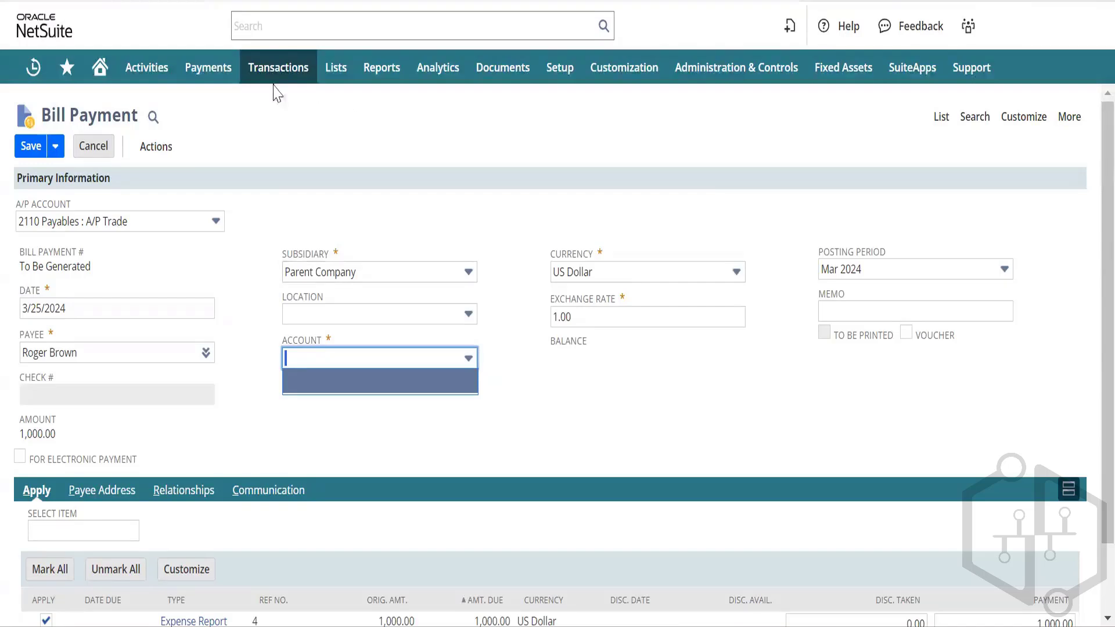
Step: Open a new account form from Lists > Accounting > Accounts in a new tab
mouse_move(336, 69)
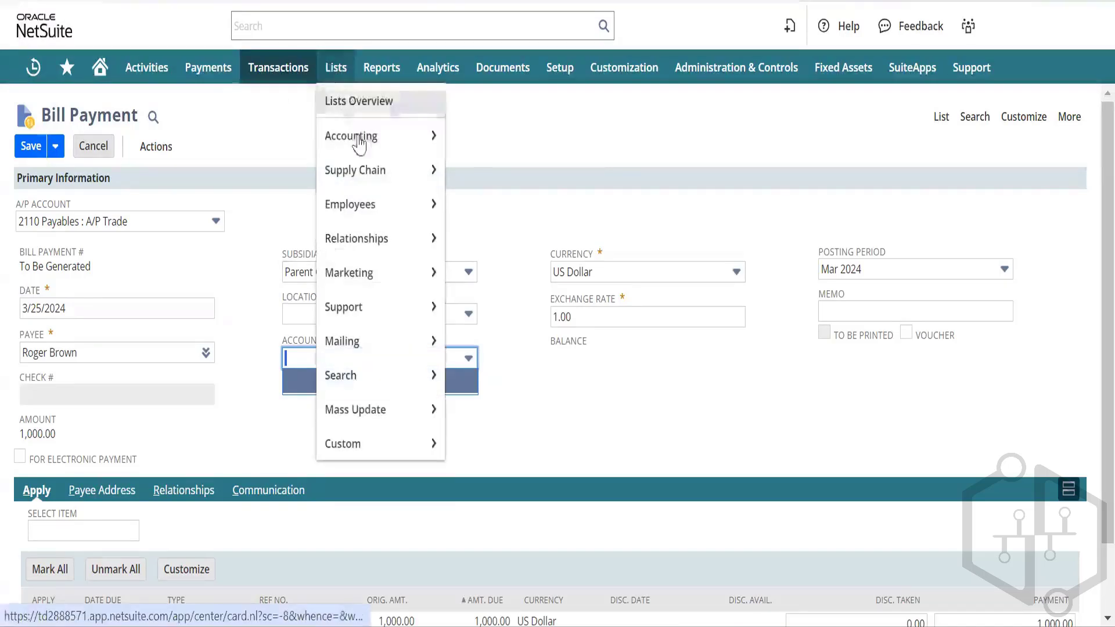
mouse_move(369, 150)
mouse_move(466, 147)
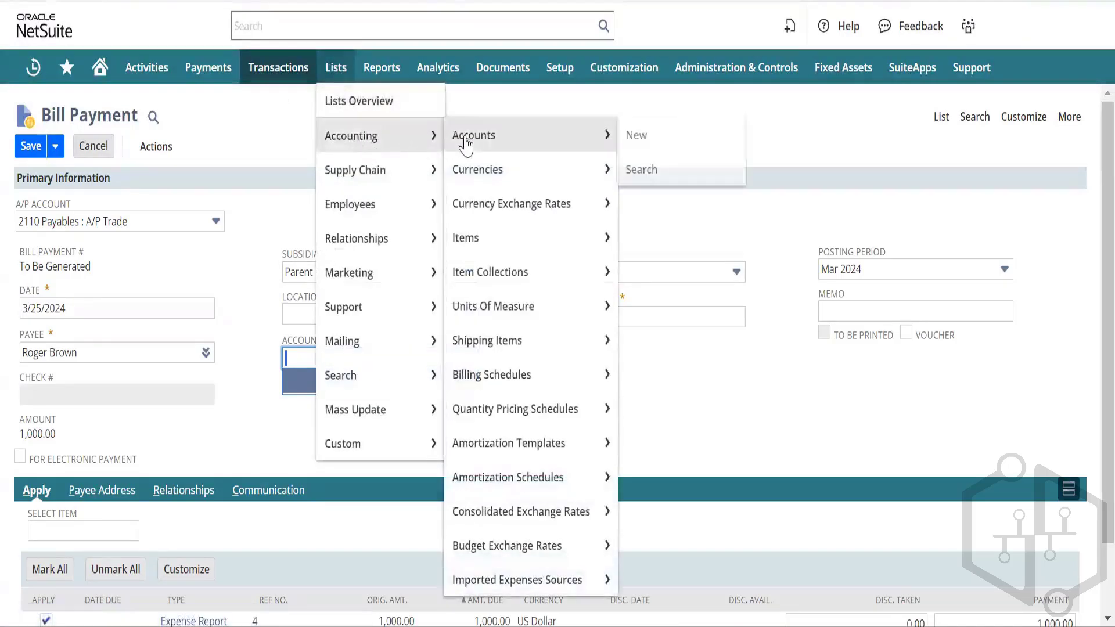
right_click(633, 139)
left_click(681, 156)
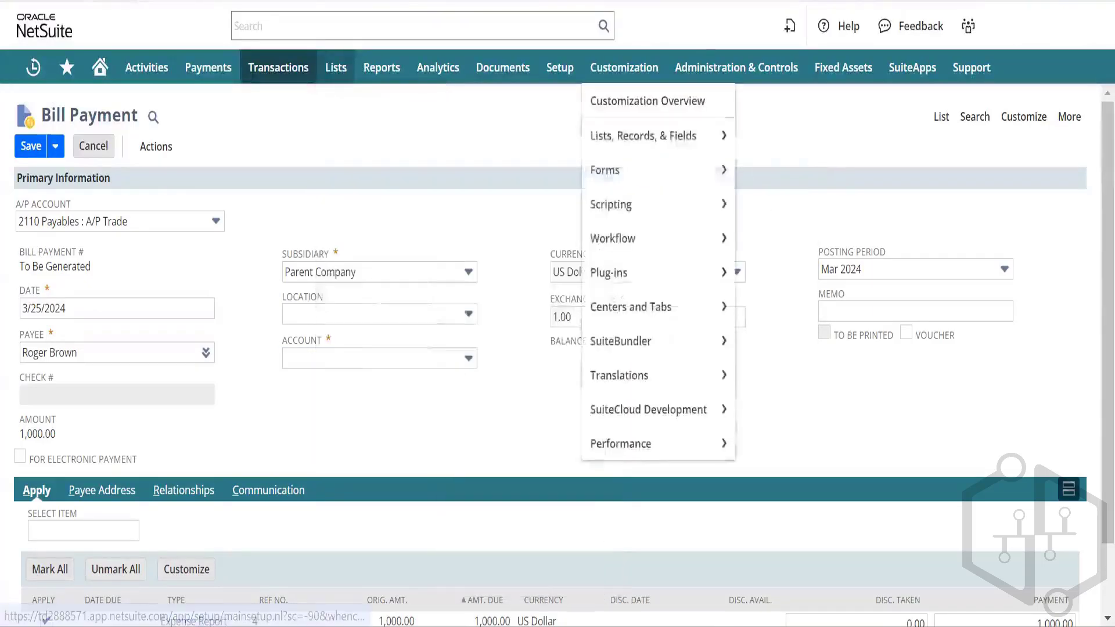
left_click(256, 0)
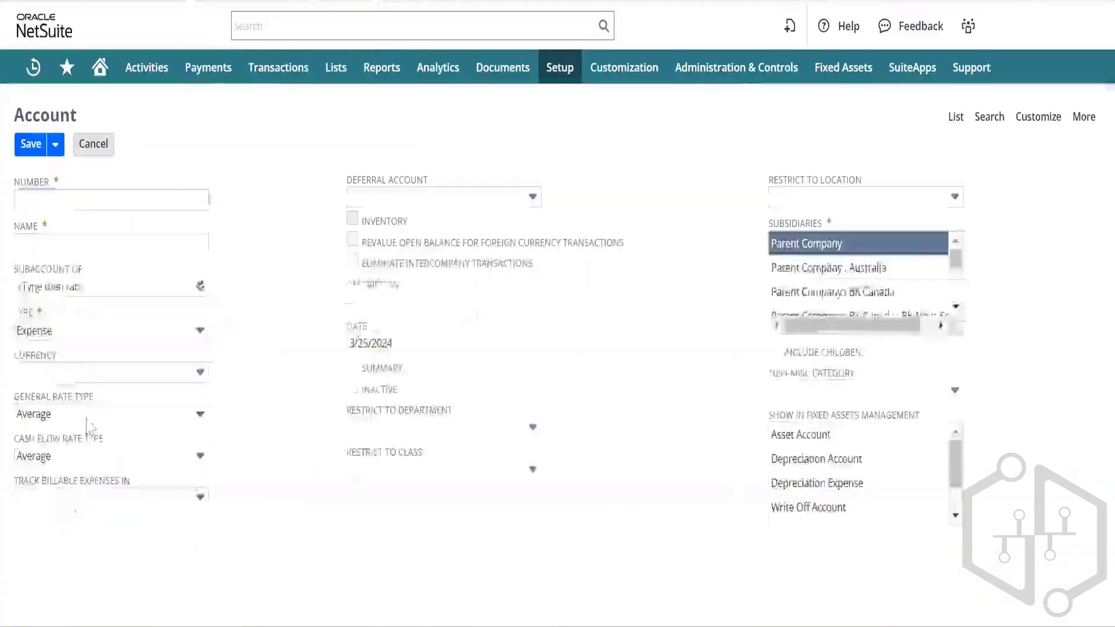
Step: Begin the account number, fixing a mistyped entry and checking existing accounts in the Chart of Accounts
left_click(67, 251)
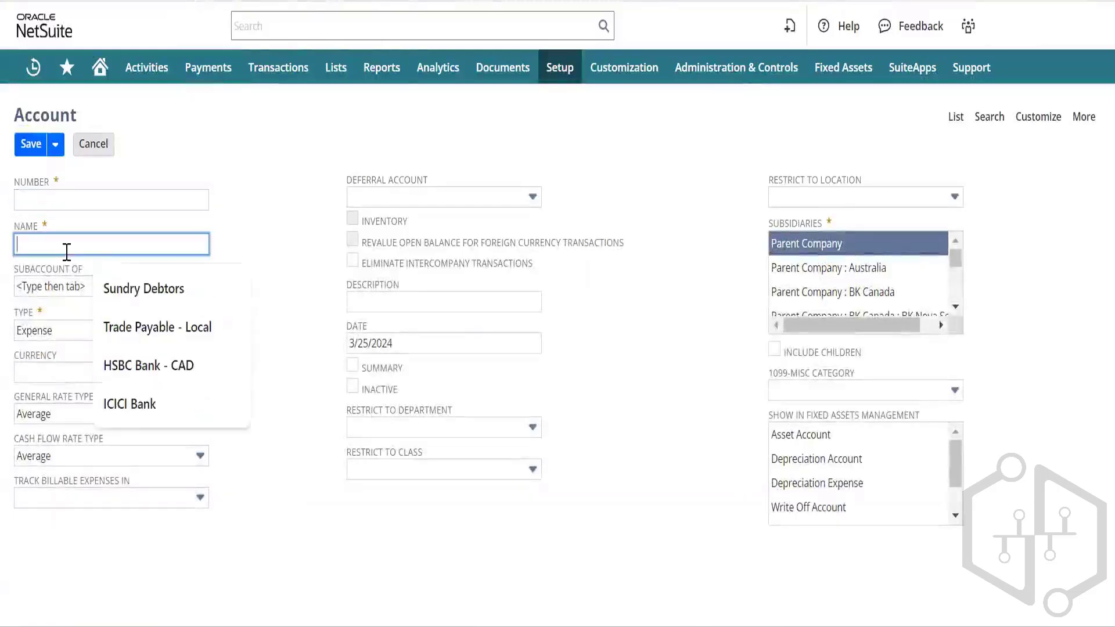
left_click(33, 193)
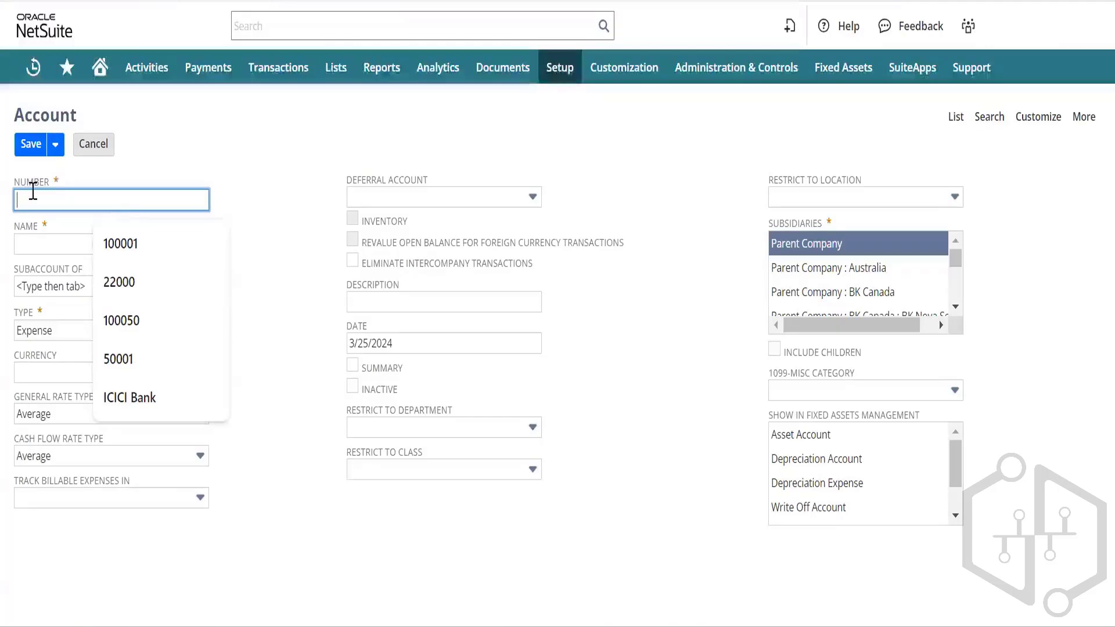
type("USD")
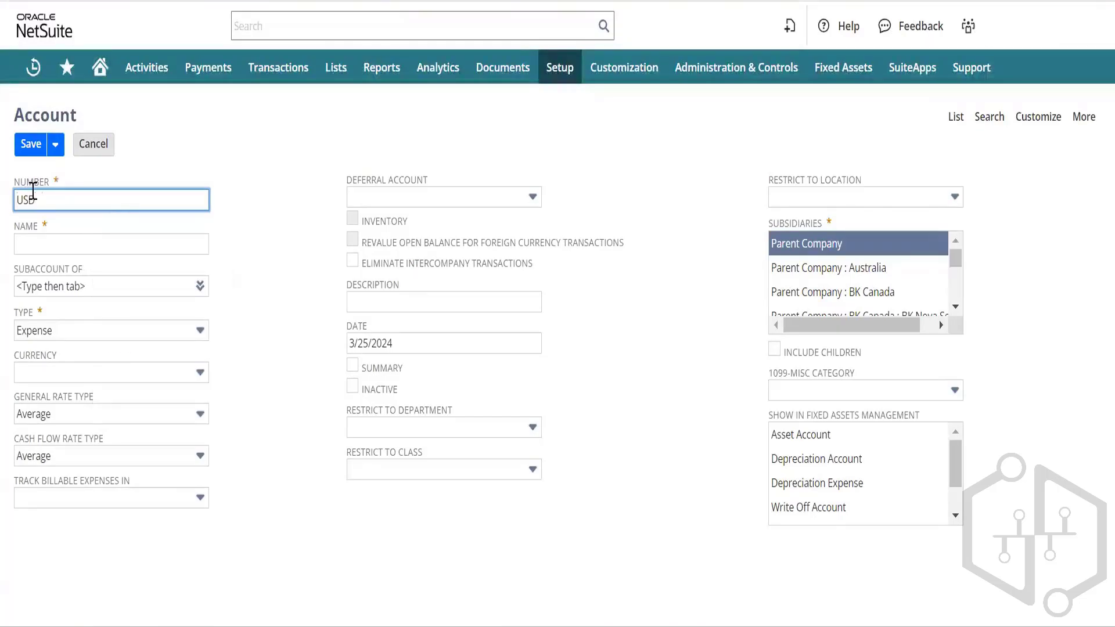
type(" accounr")
key("BackSpace")
key("BackSpace")
key("BackSpace")
key("BackSpace")
key("BackSpace")
key("BackSpace")
key("BackSpace")
key("BackSpace")
key("BackSpace")
key("BackSpace")
key("BackSpace")
type("1")
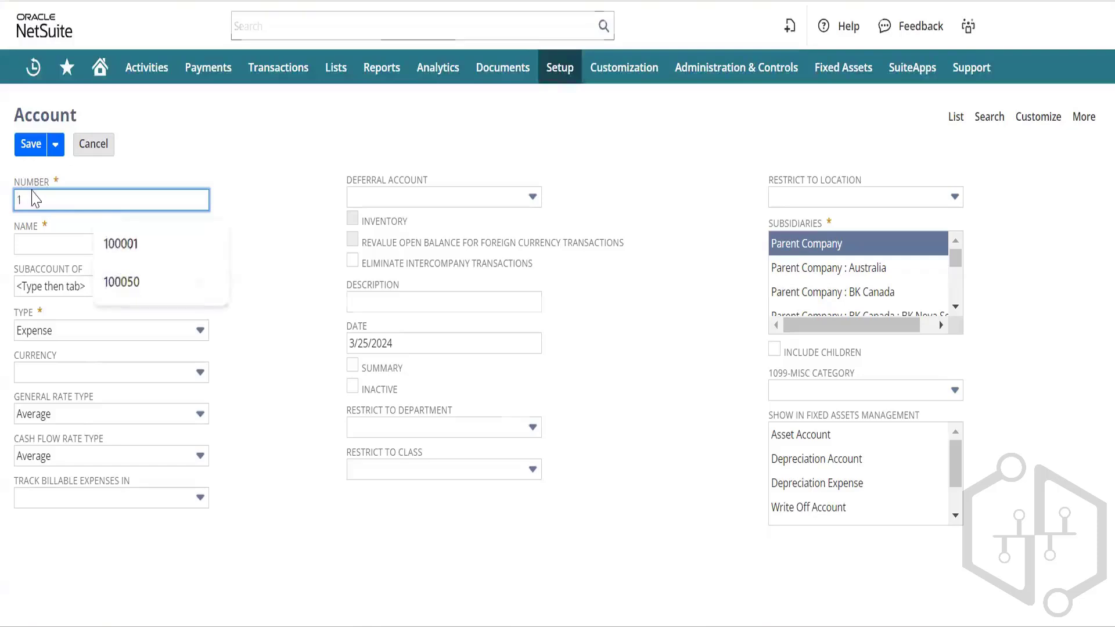
key("F5")
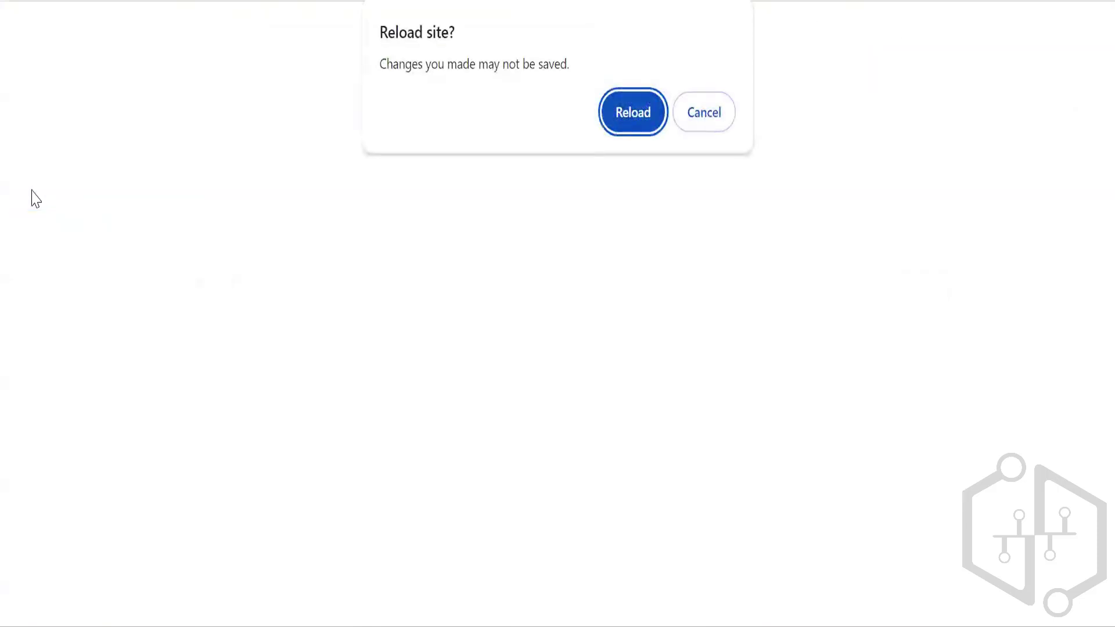
left_click(730, 125)
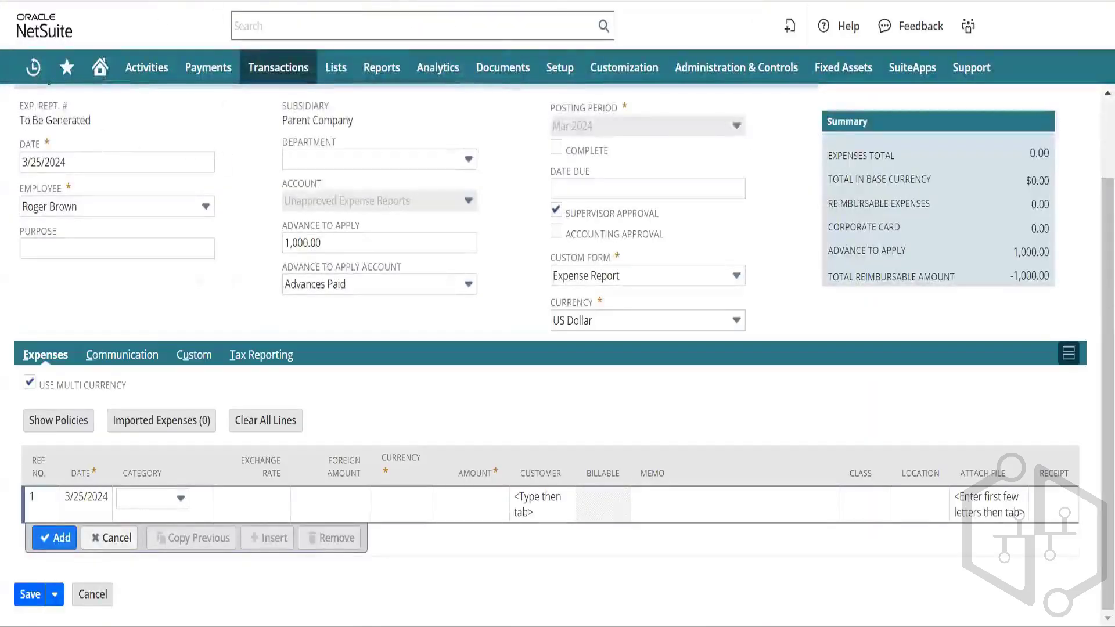
left_click(336, 0)
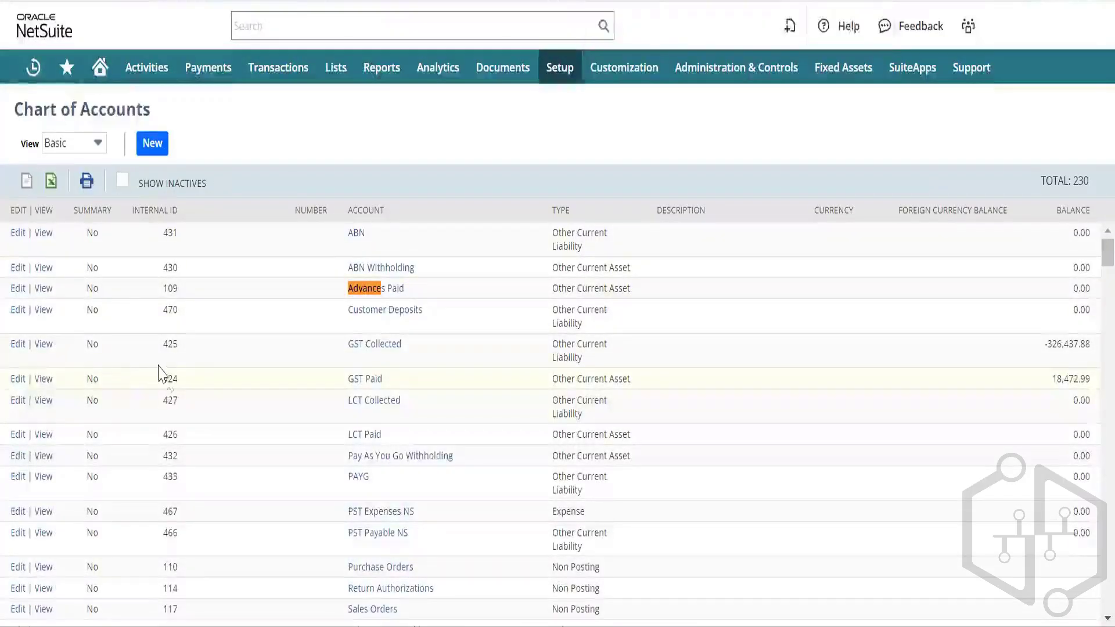
left_click(47, 203)
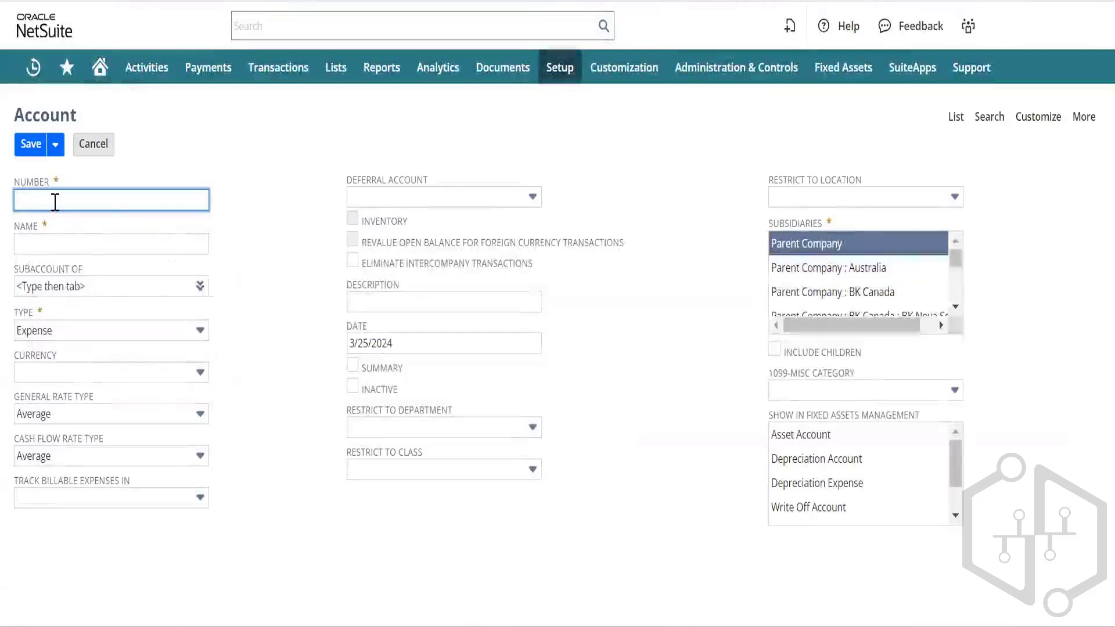
Step: Enter number 100001, name USD Account, and type Primary Bank for the new account
type("100001")
key("Tab")
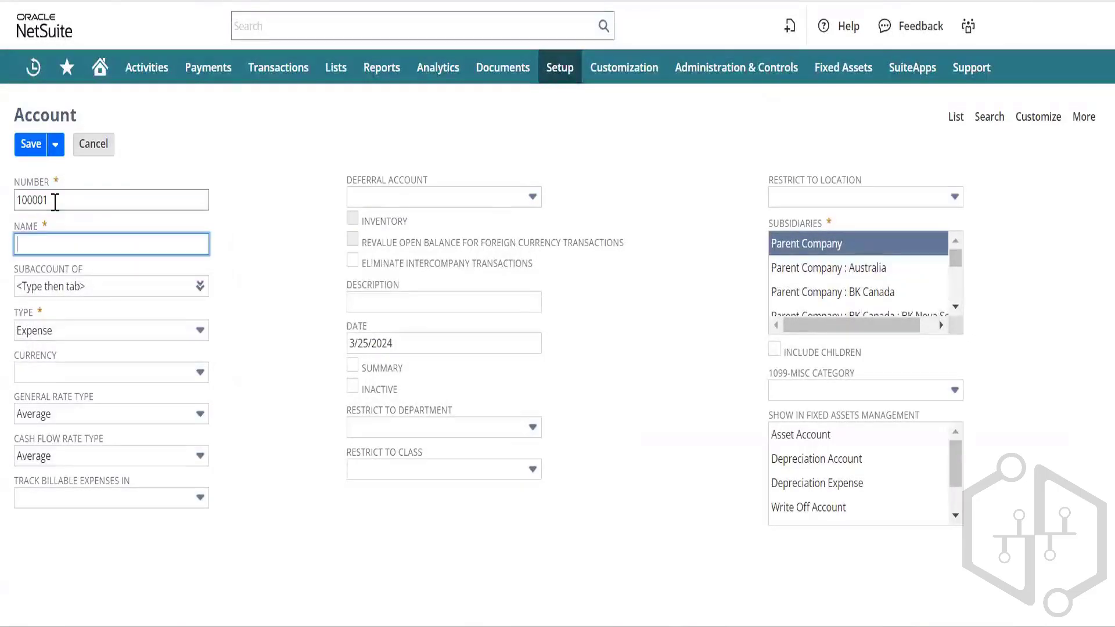
type("USD ")
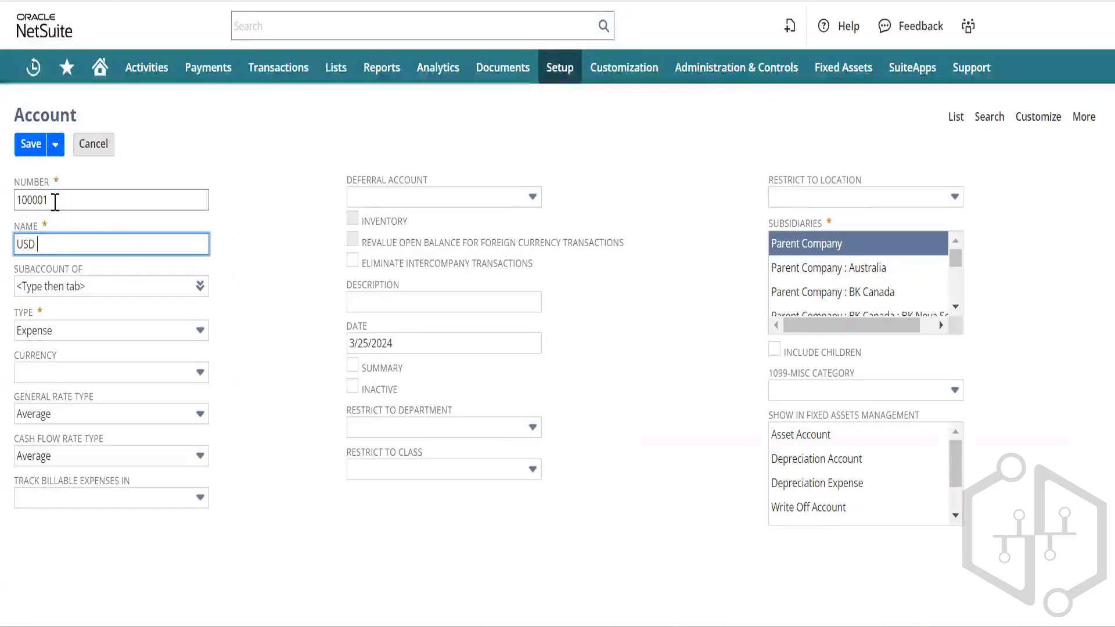
type("Account")
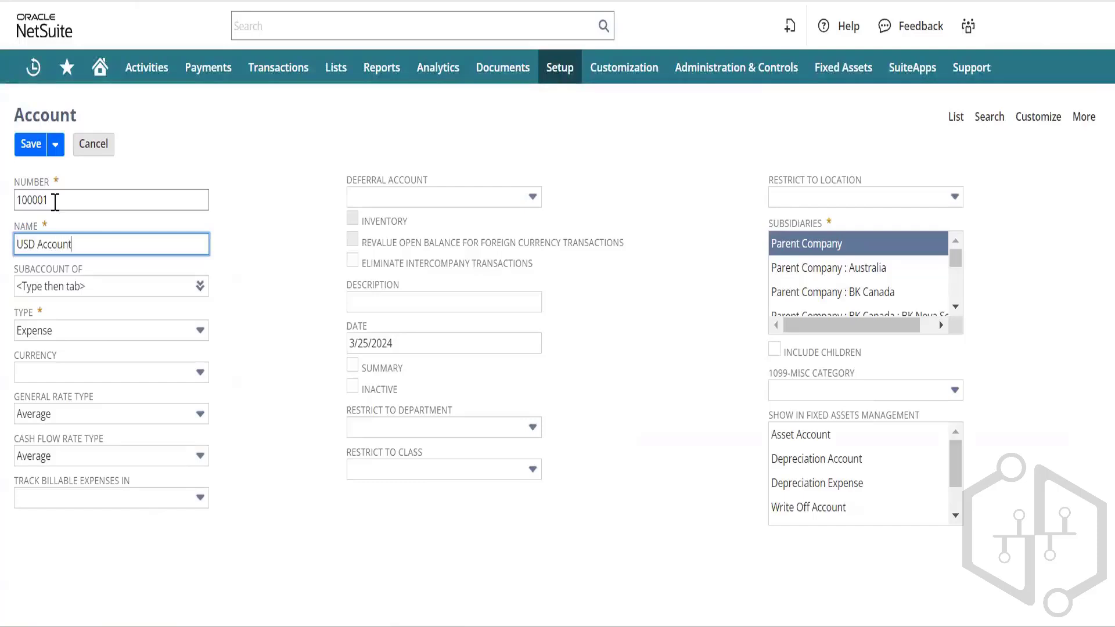
key("Tab")
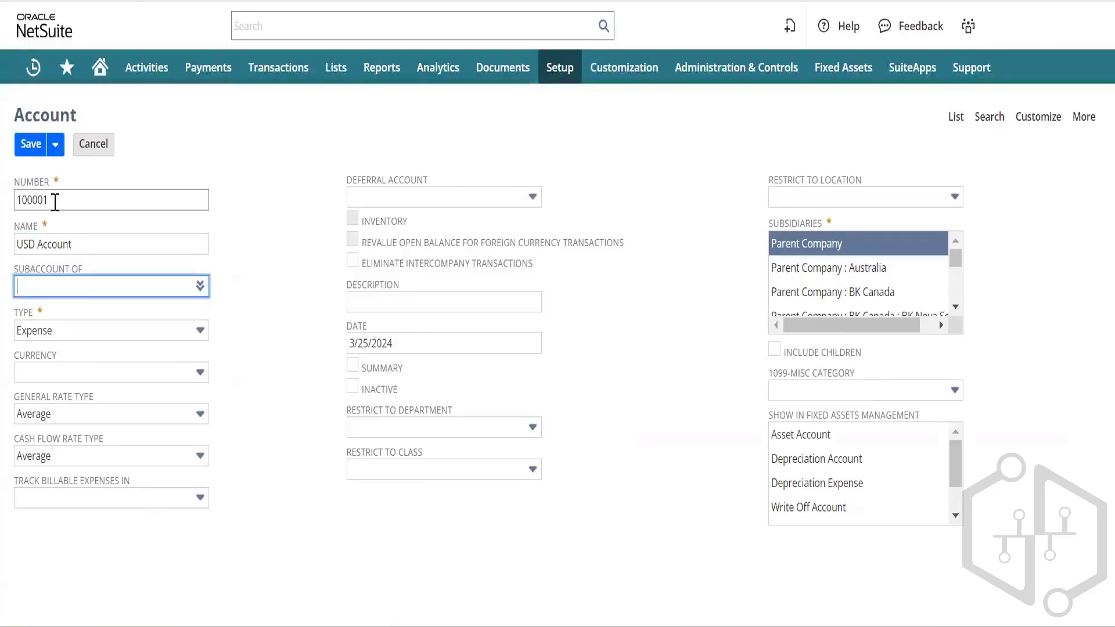
key("Tab")
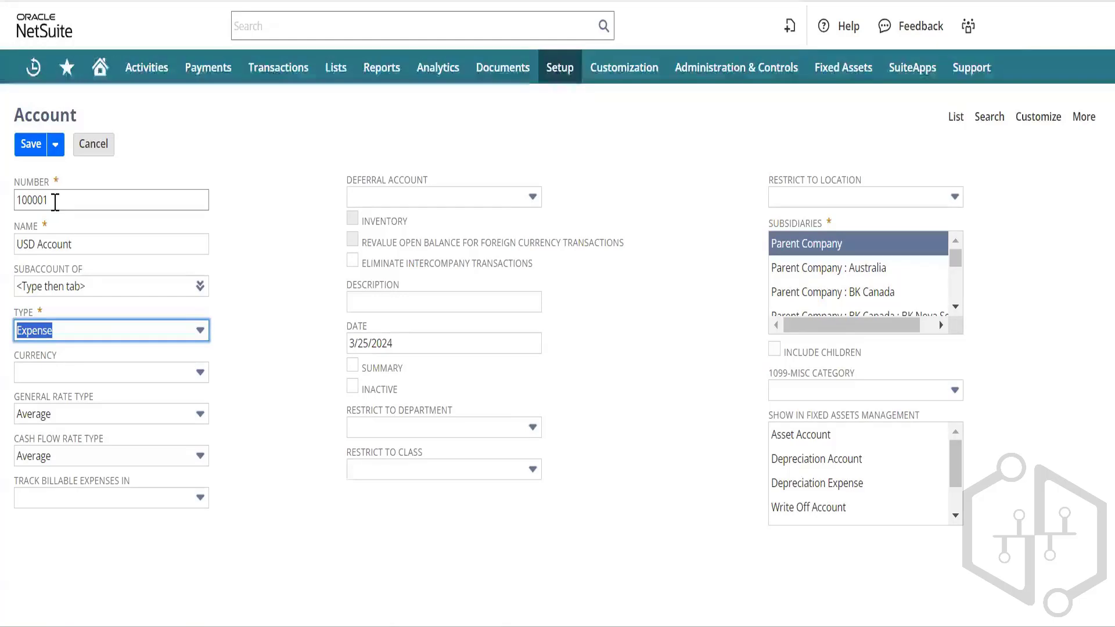
left_click(127, 329)
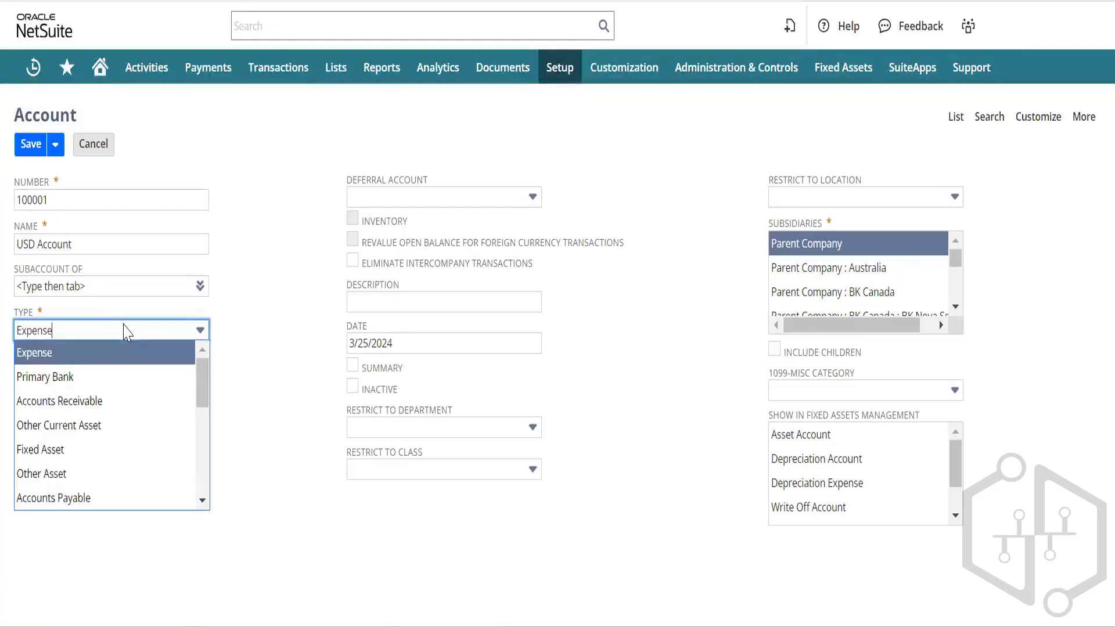
left_click(83, 377)
Step: Set currency to US Dollar, try Include Children, clear the date and save
left_click(160, 382)
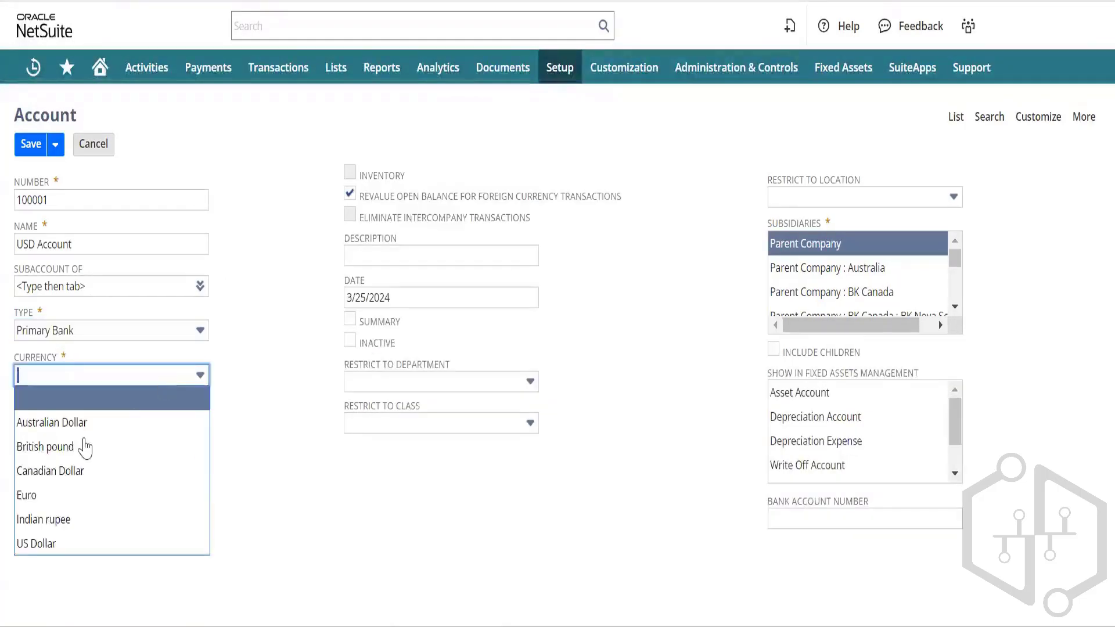
left_click(87, 543)
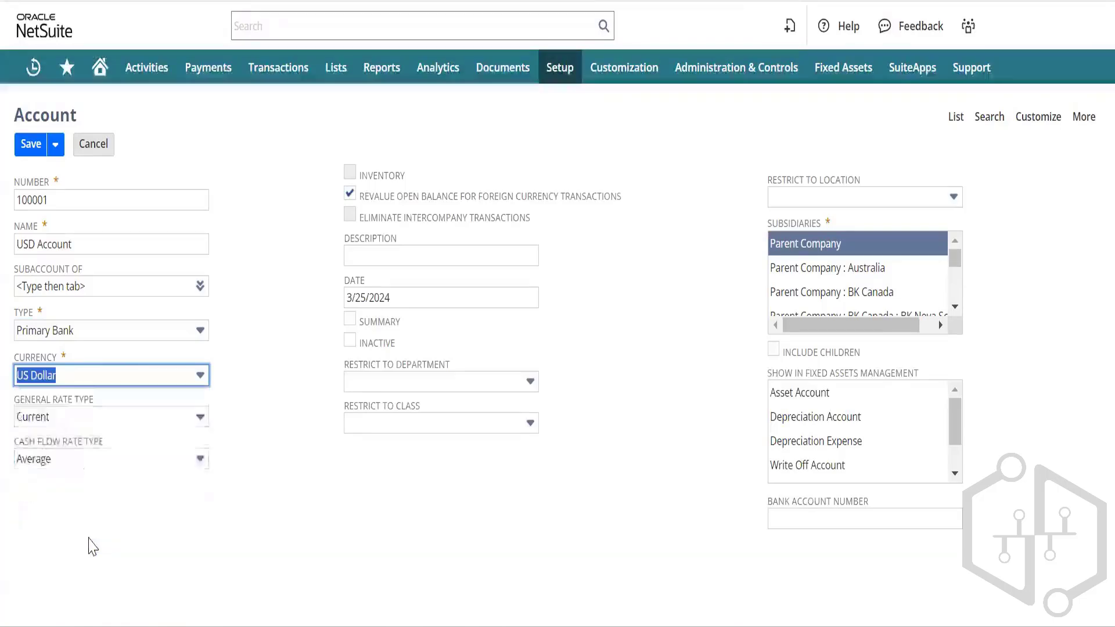
left_click(283, 304)
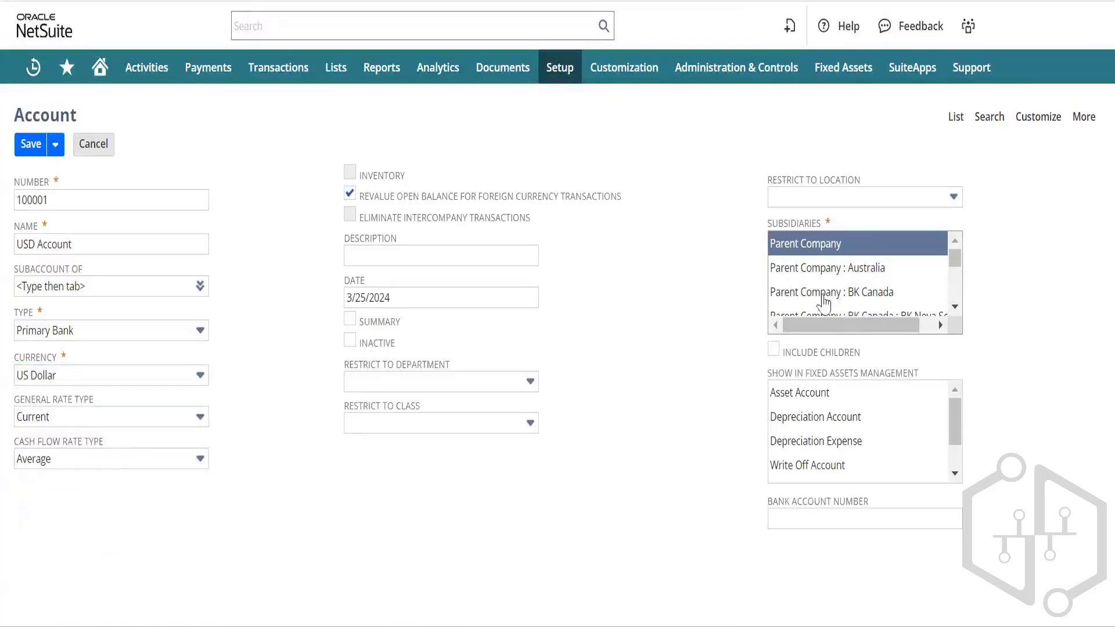
left_click(773, 349)
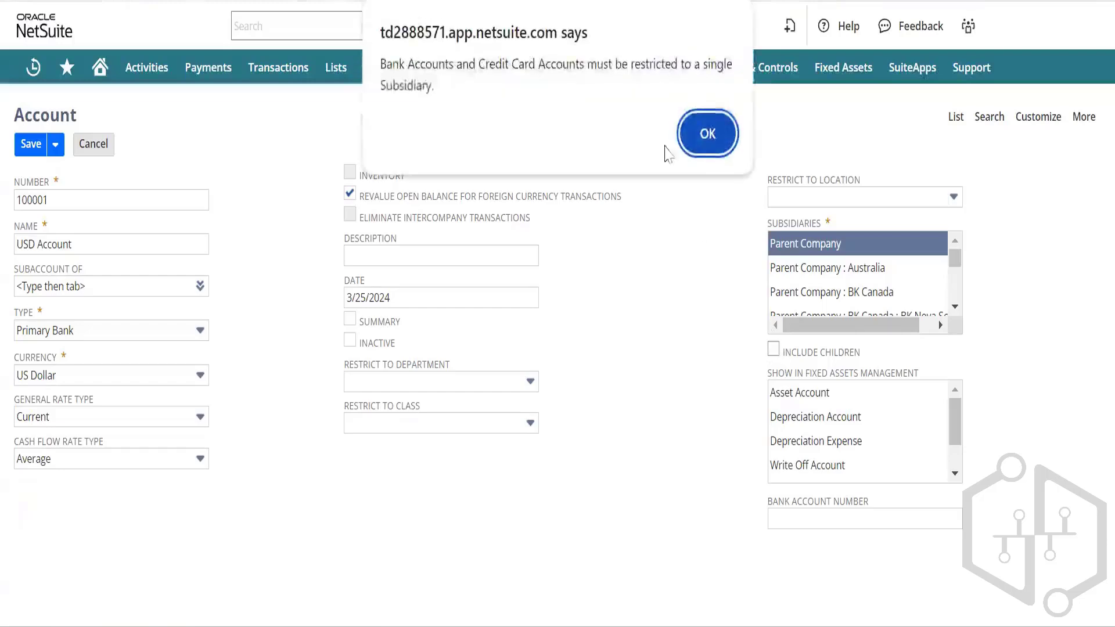
left_click(708, 135)
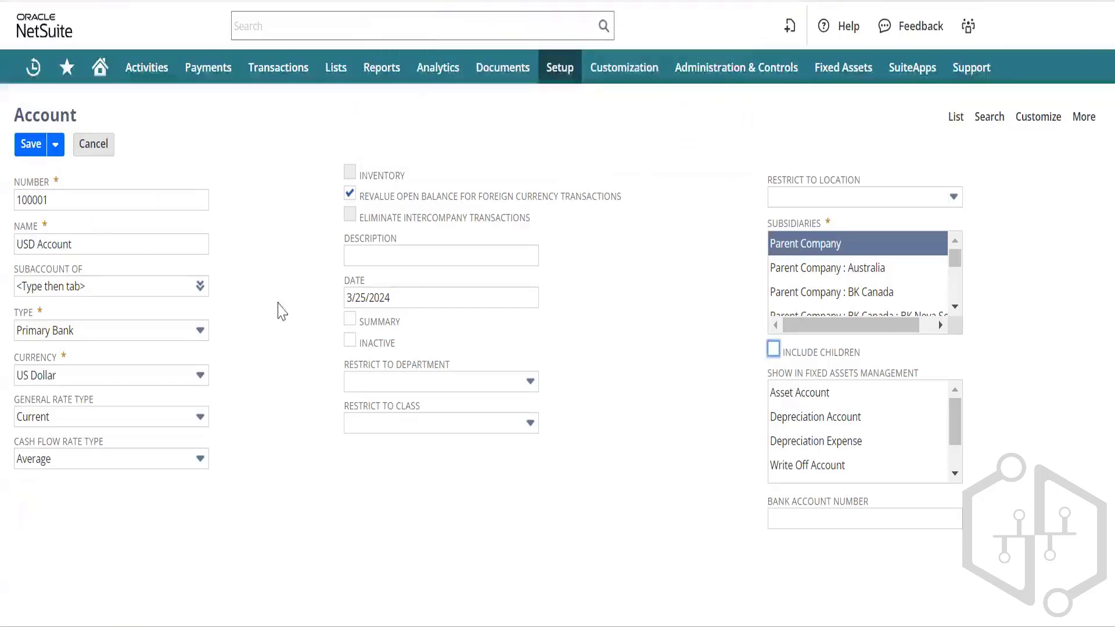
left_click(417, 299)
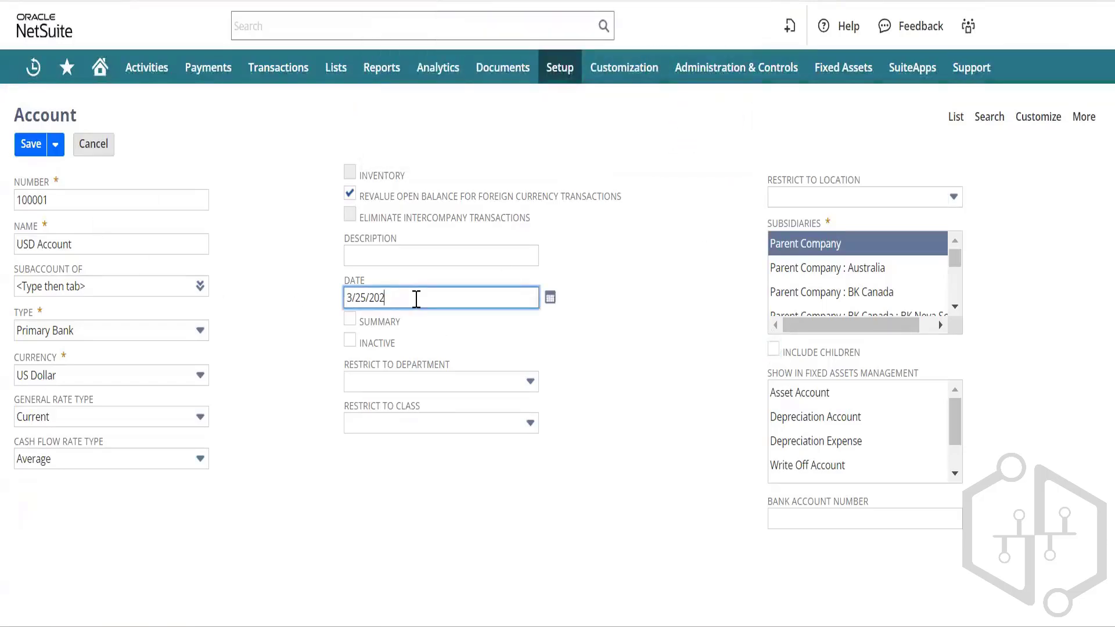
key("BackSpace")
key("BackSpace")
key("BackSpace")
key("BackSpace")
key("BackSpace")
key("BackSpace")
key("BackSpace")
key("BackSpace")
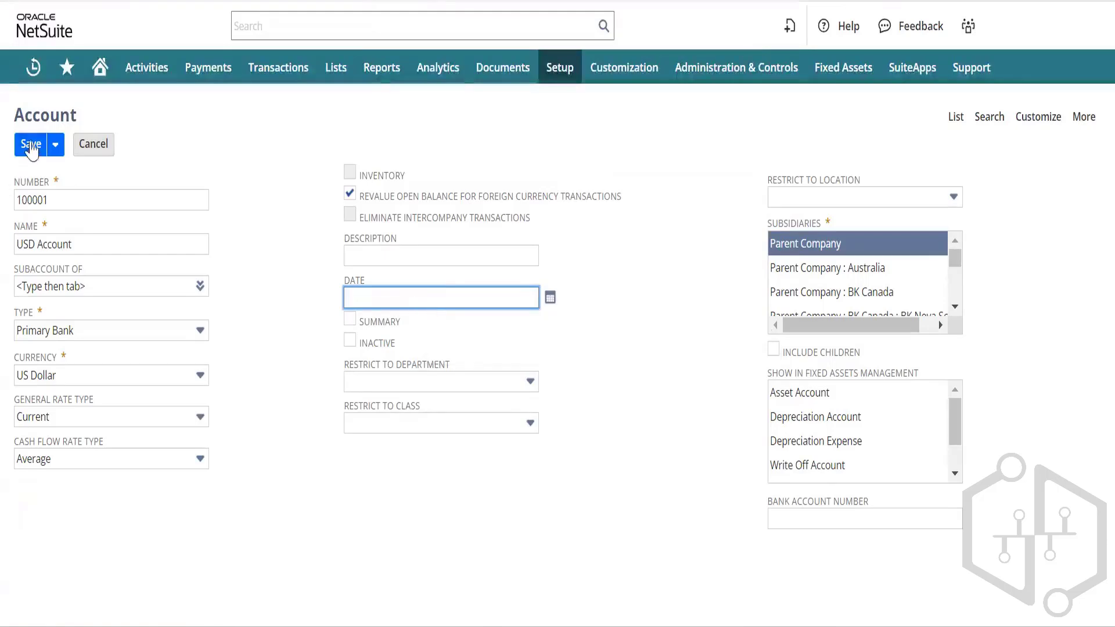
left_click(31, 145)
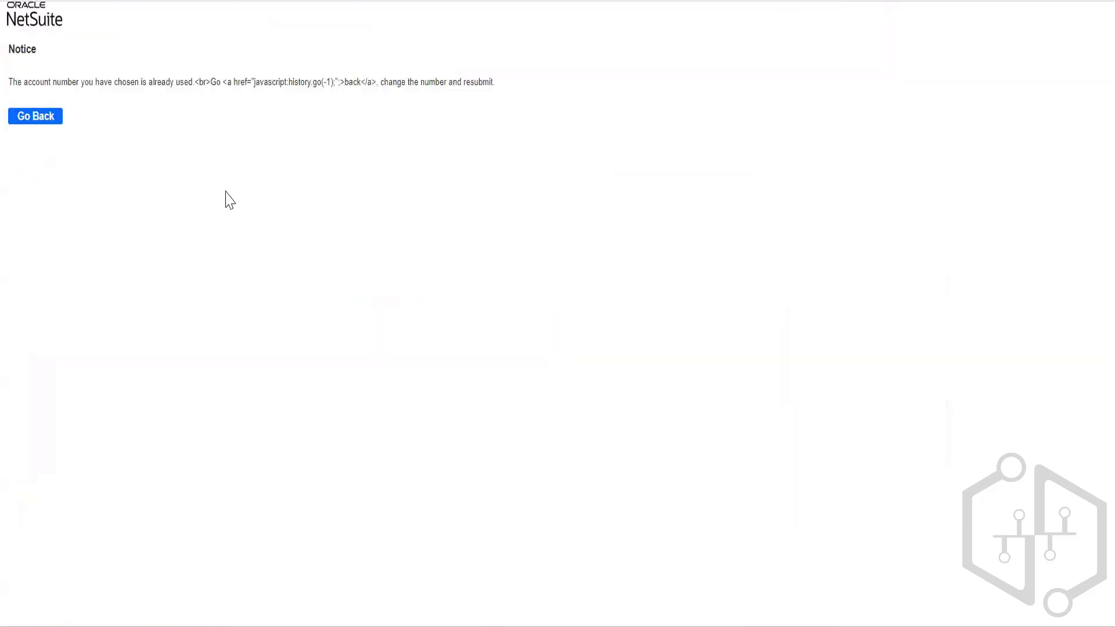
Step: Change the account number to 10000123, keep type Primary Bank, clear the date and save
left_click(29, 119)
left_click(68, 199)
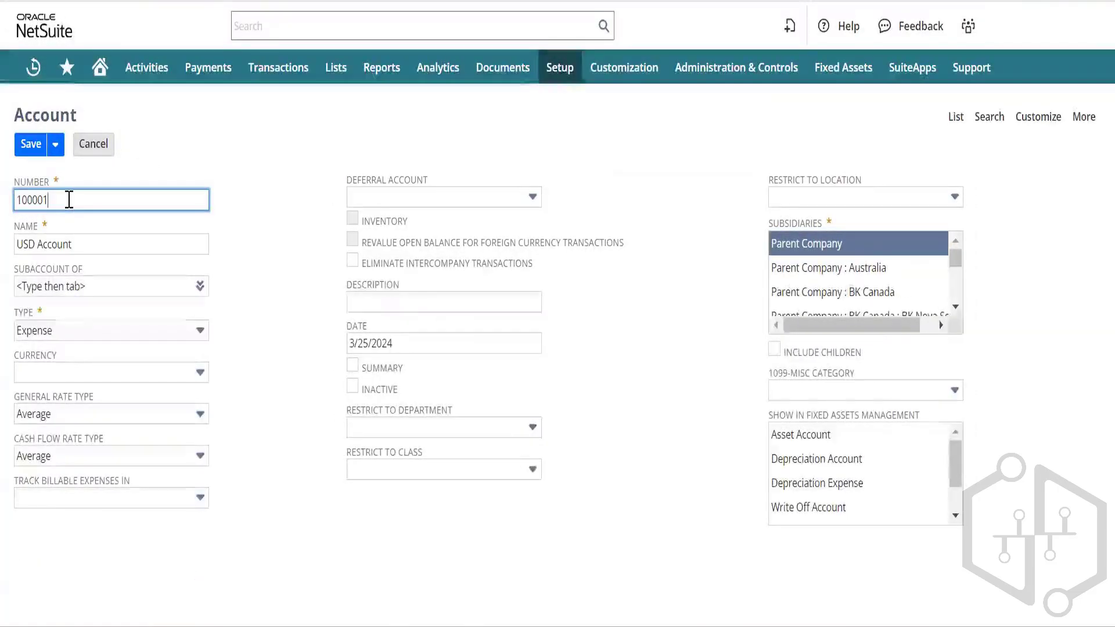
type("23")
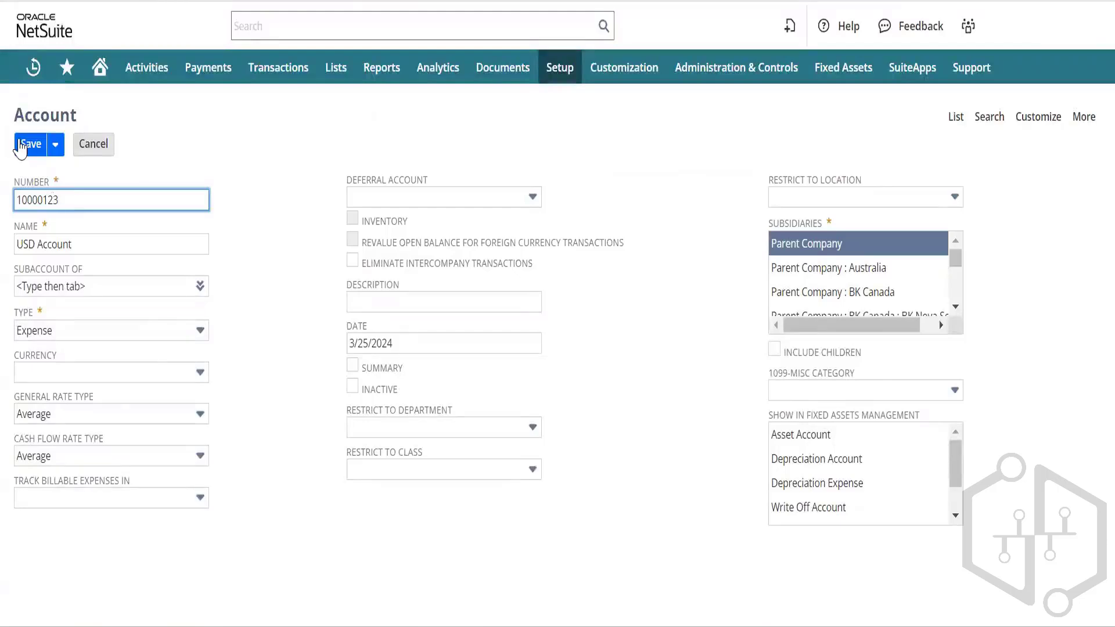
left_click(63, 331)
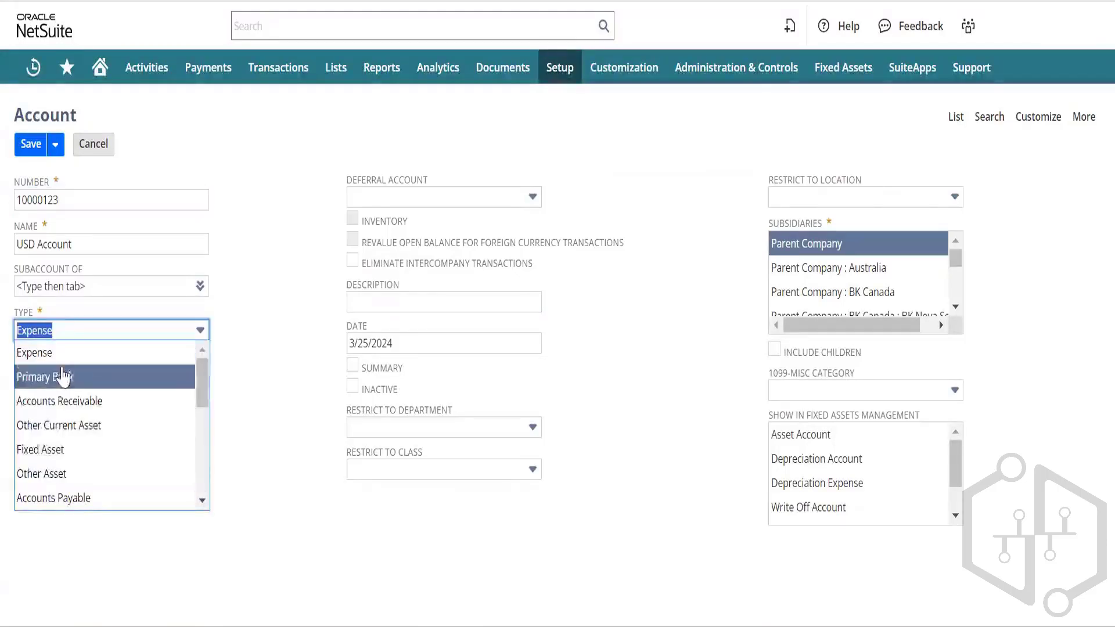
left_click(62, 376)
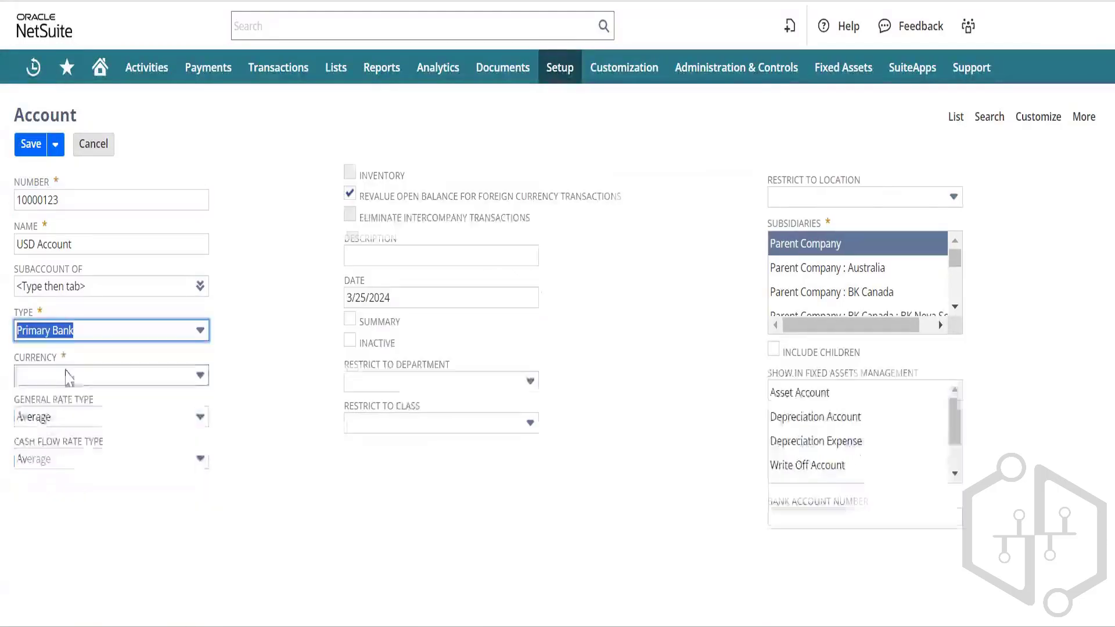
left_click(412, 295)
key("BackSpace")
key("BackSpace")
key("BackSpace")
key("BackSpace")
key("BackSpace")
key("BackSpace")
key("BackSpace")
key("BackSpace")
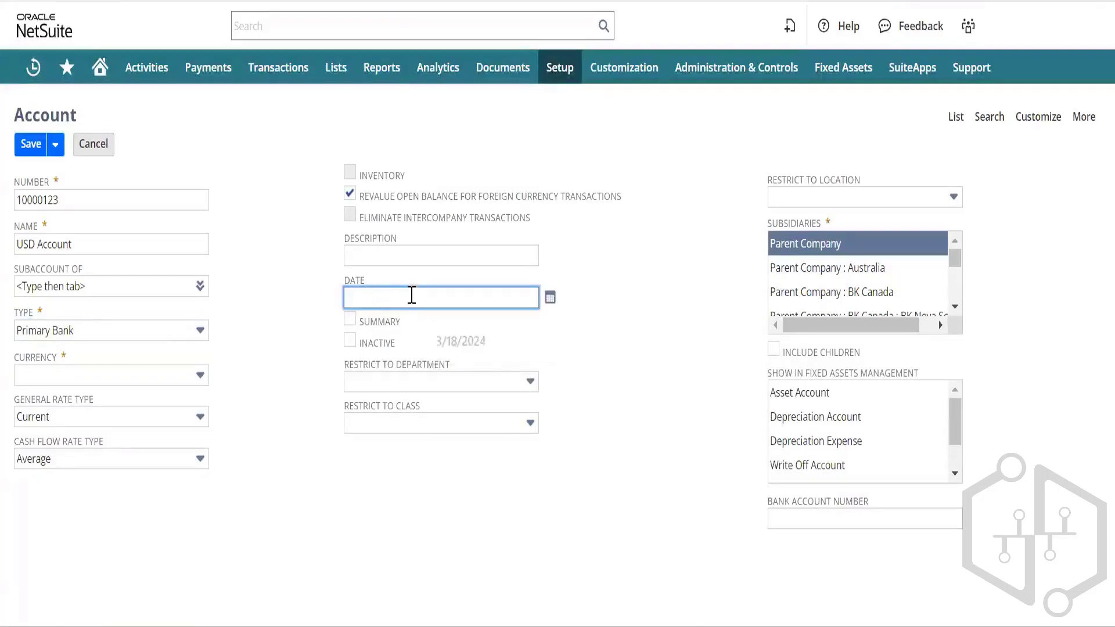
left_click(23, 146)
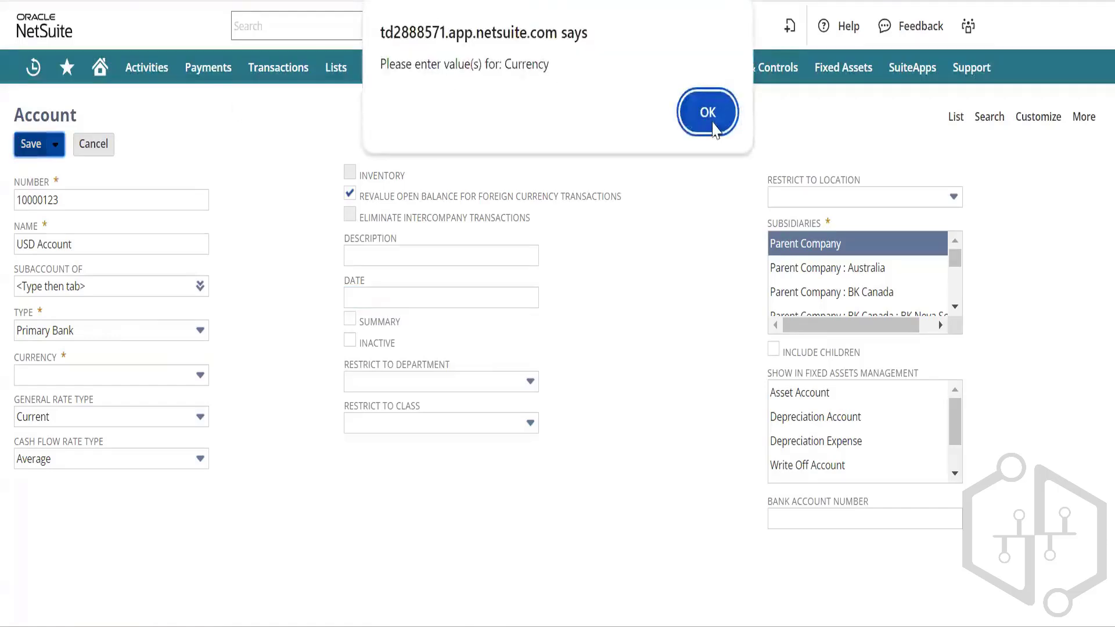
Step: Dismiss the missing currency warning, set currency to US Dollar and save the account
left_click(694, 124)
left_click(199, 375)
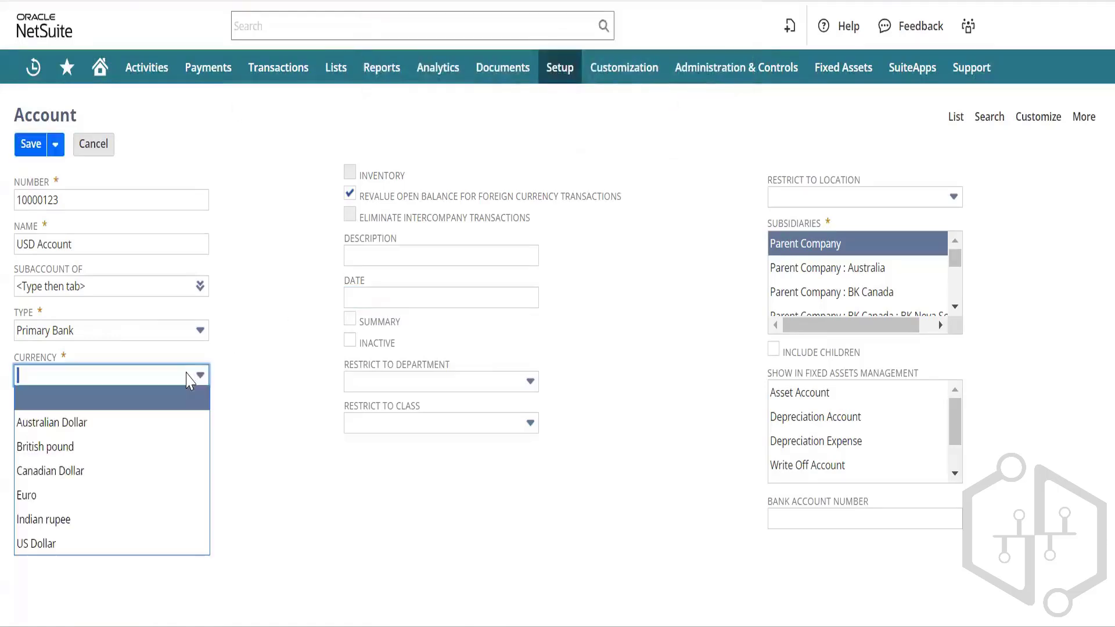
left_click(82, 541)
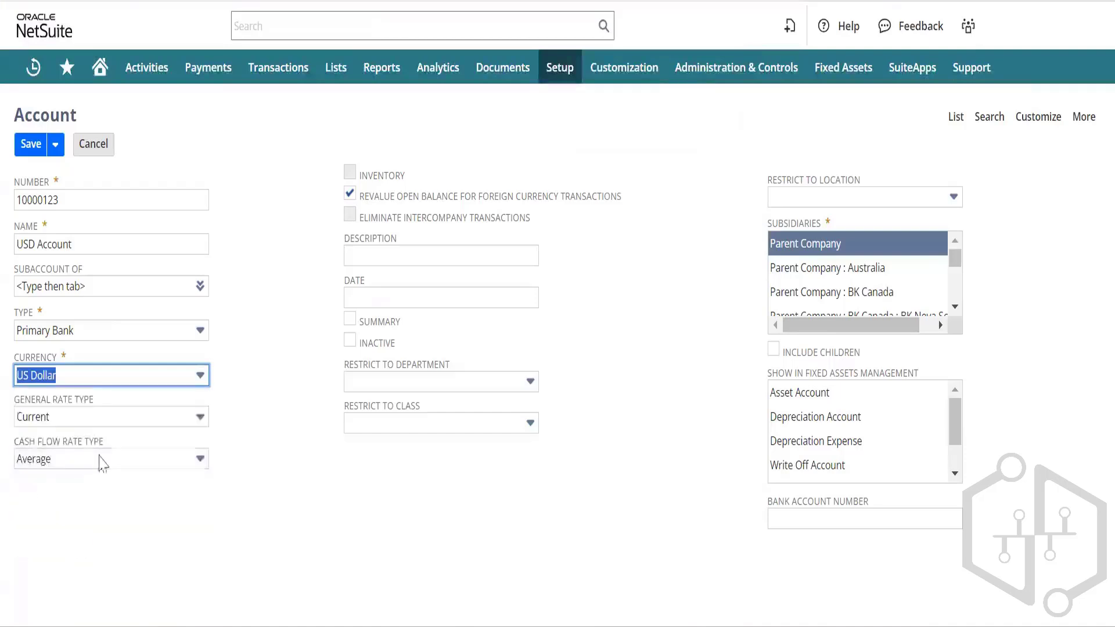
left_click(32, 148)
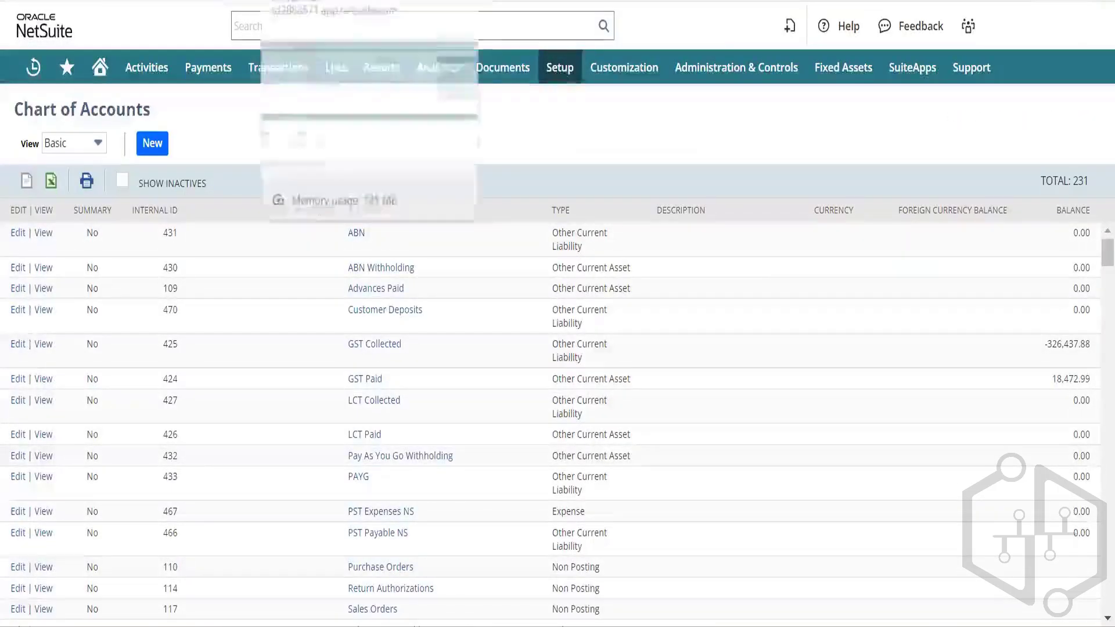
Step: Start a Pay Single Vendor payment, leaving the unsaved expense report
left_click(320, 1)
scroll(257, 187, "up", 2)
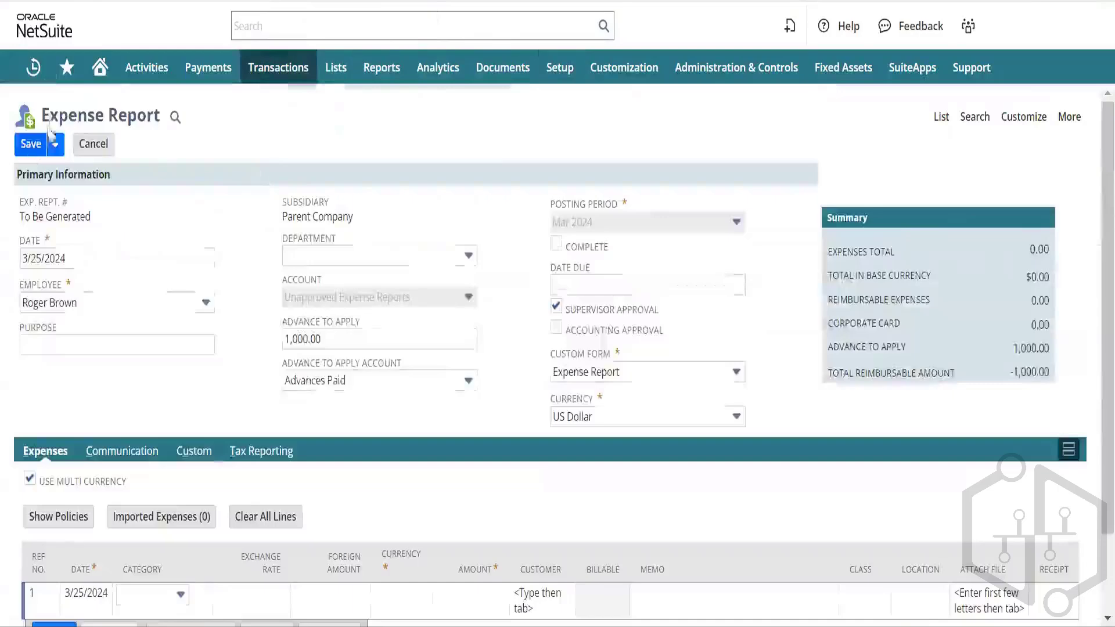
mouse_move(279, 67)
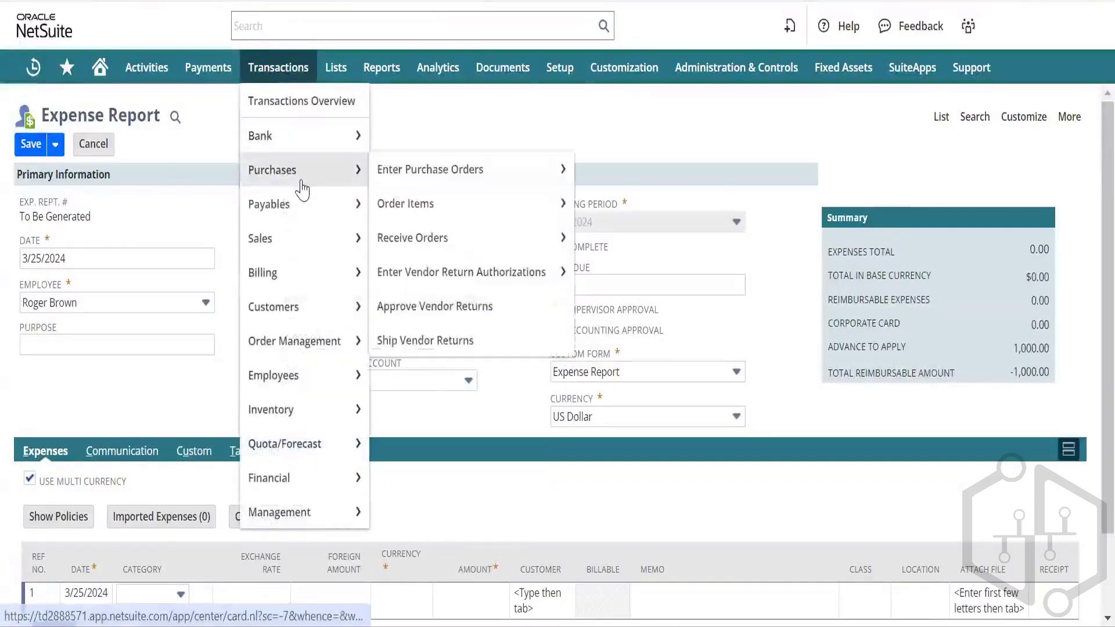
mouse_move(311, 212)
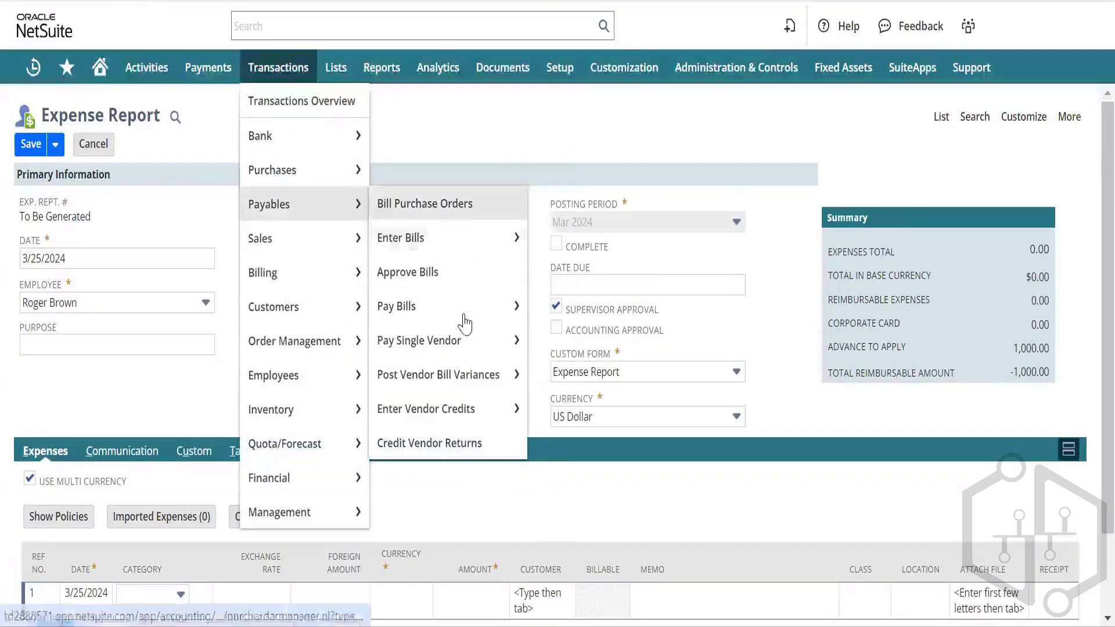
left_click(482, 350)
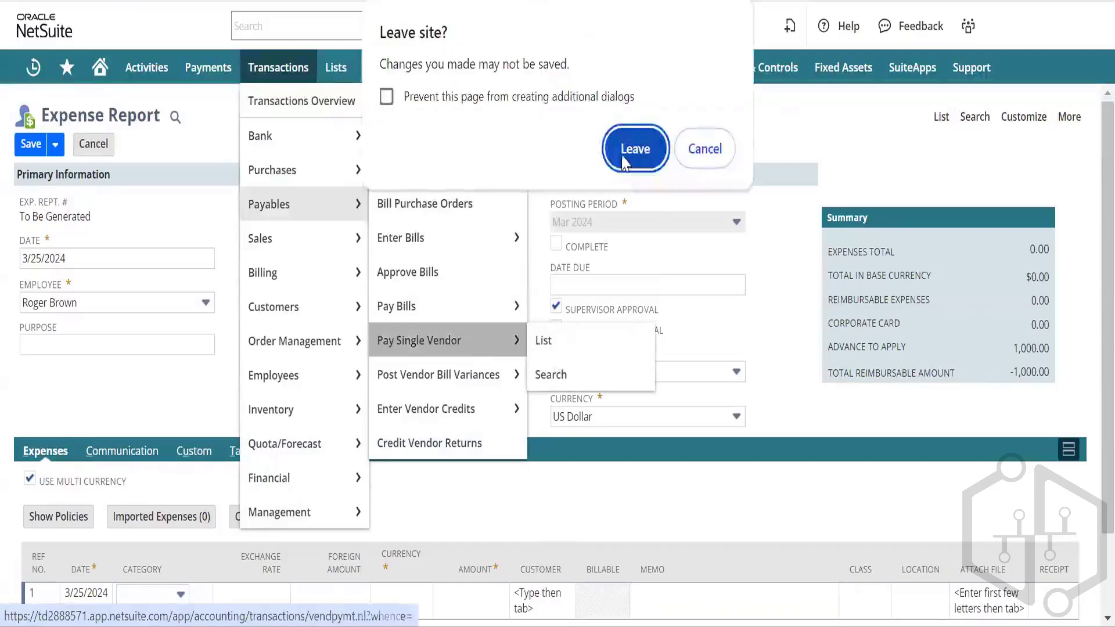
left_click(636, 160)
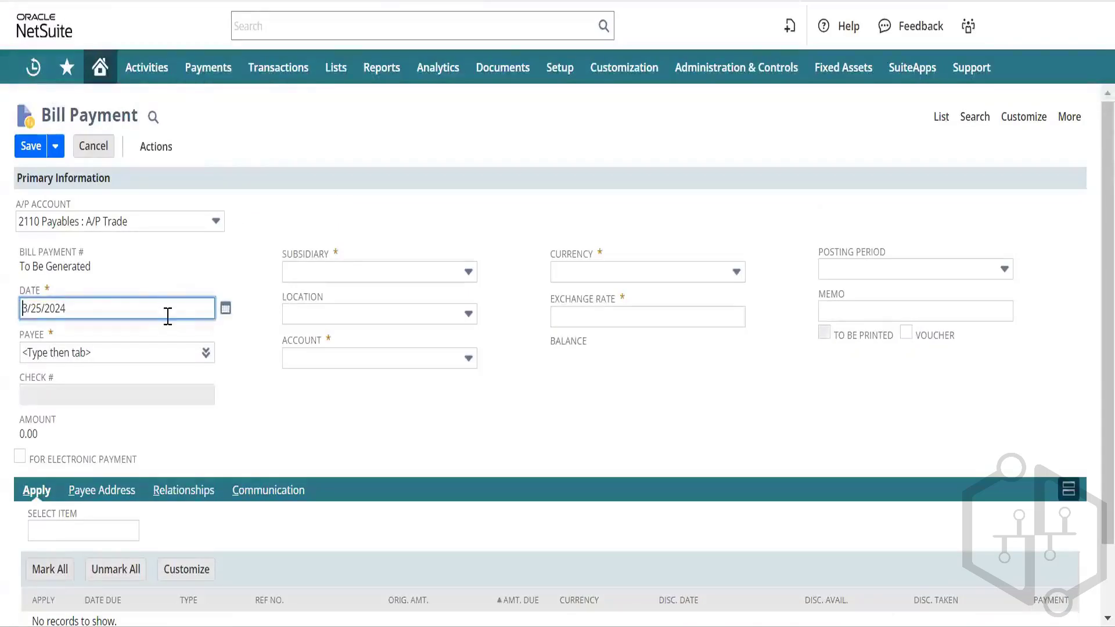
Step: Select the employee as payee and apply 1,000.00 to expense report 4
left_click(121, 355)
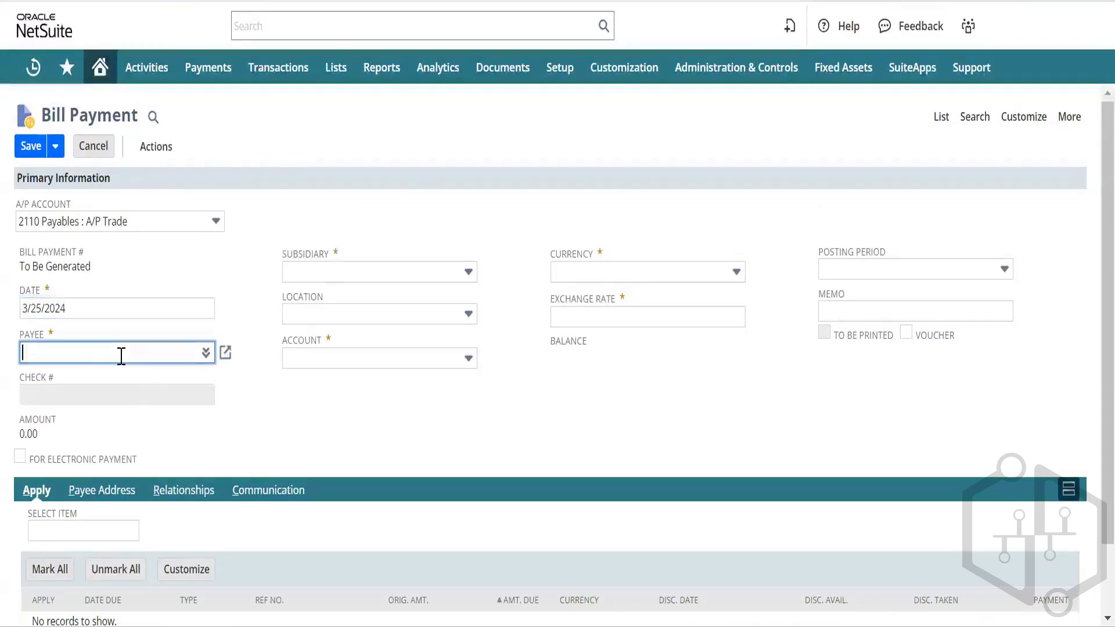
type("roger")
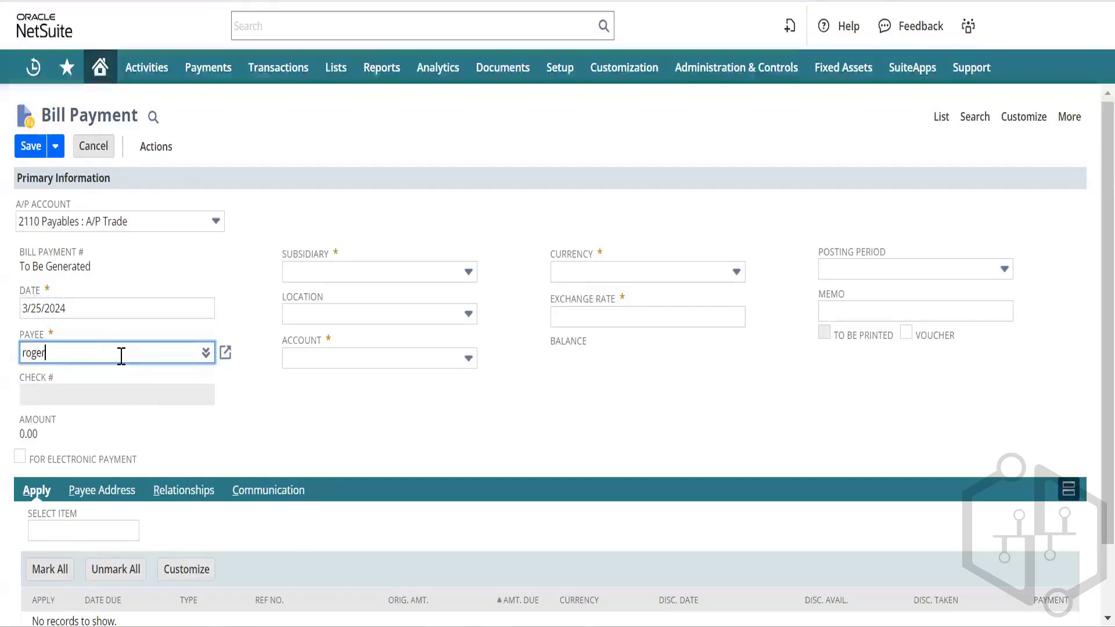
key("Return")
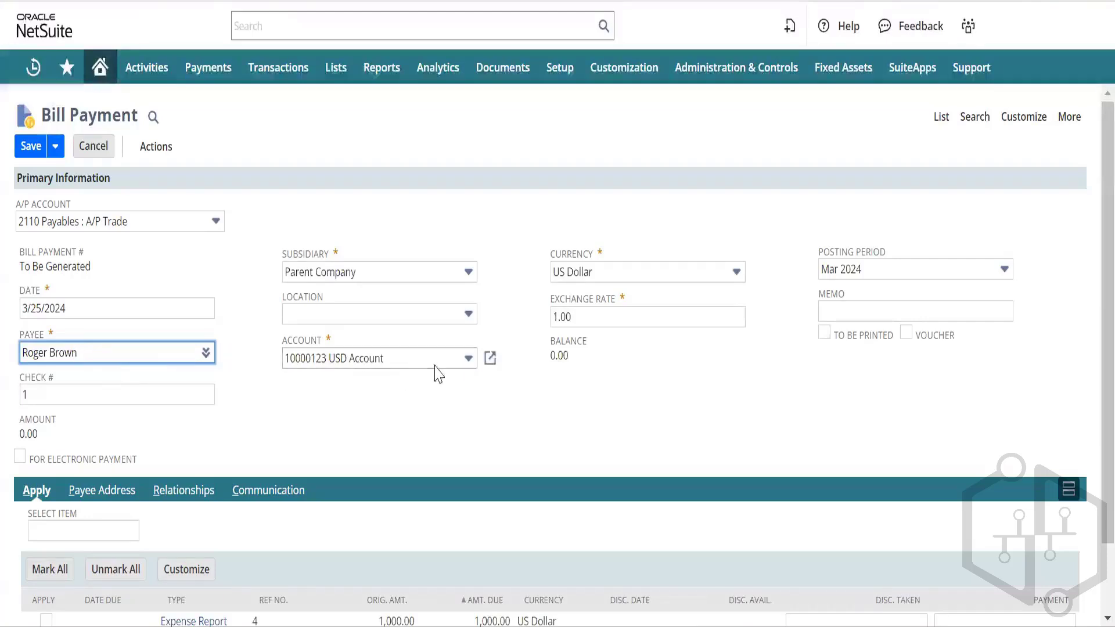
left_click(447, 389)
scroll(105, 482, "down", 2)
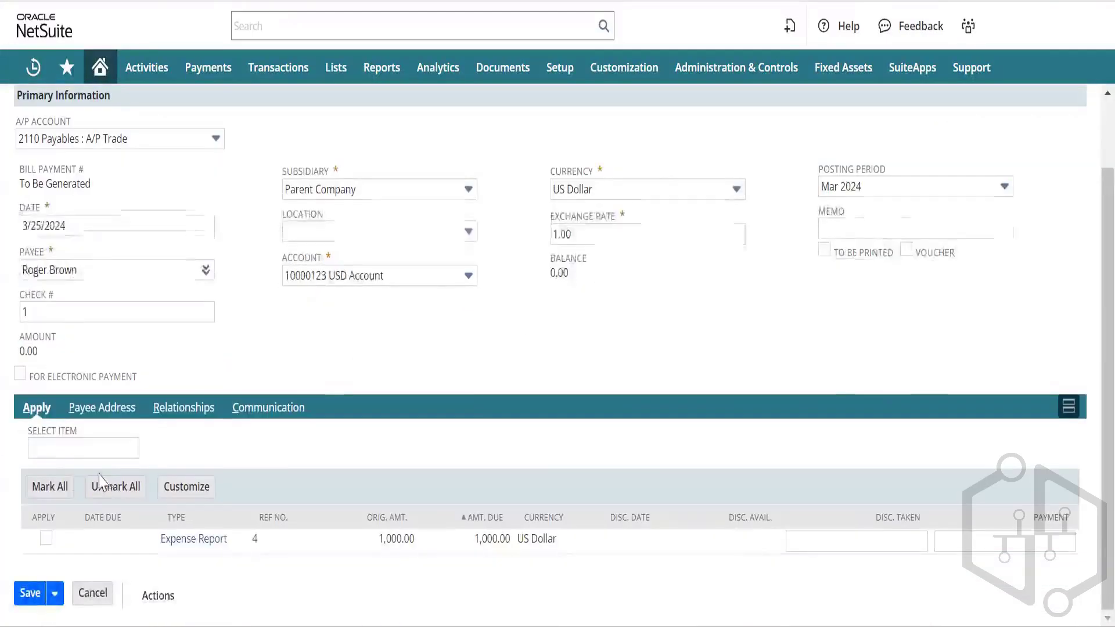
left_click(46, 540)
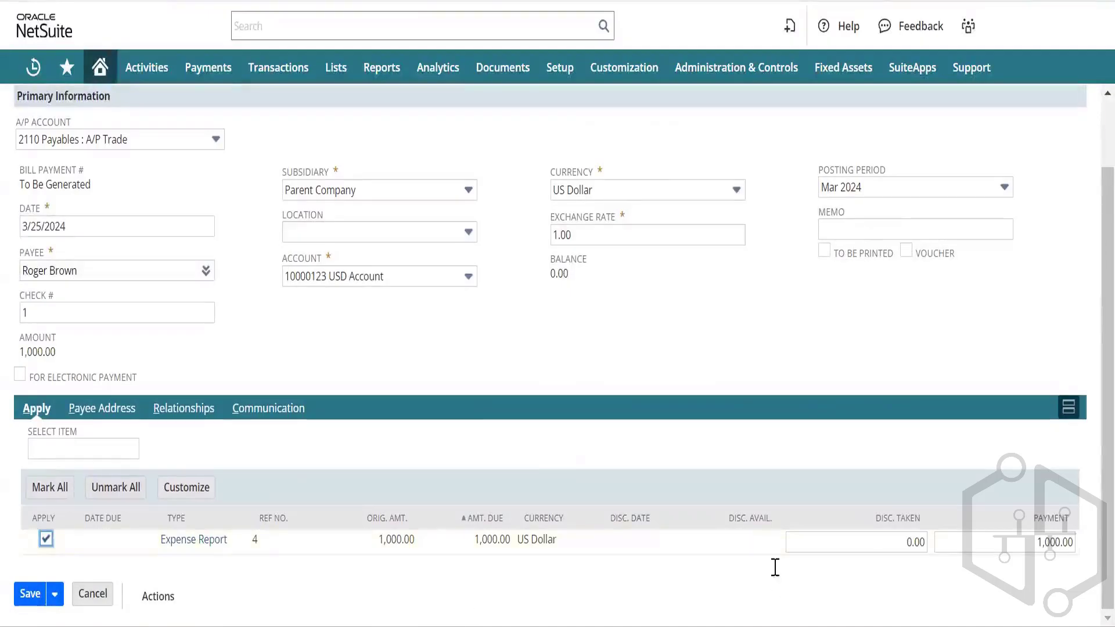
scroll(278, 230, "up", 2)
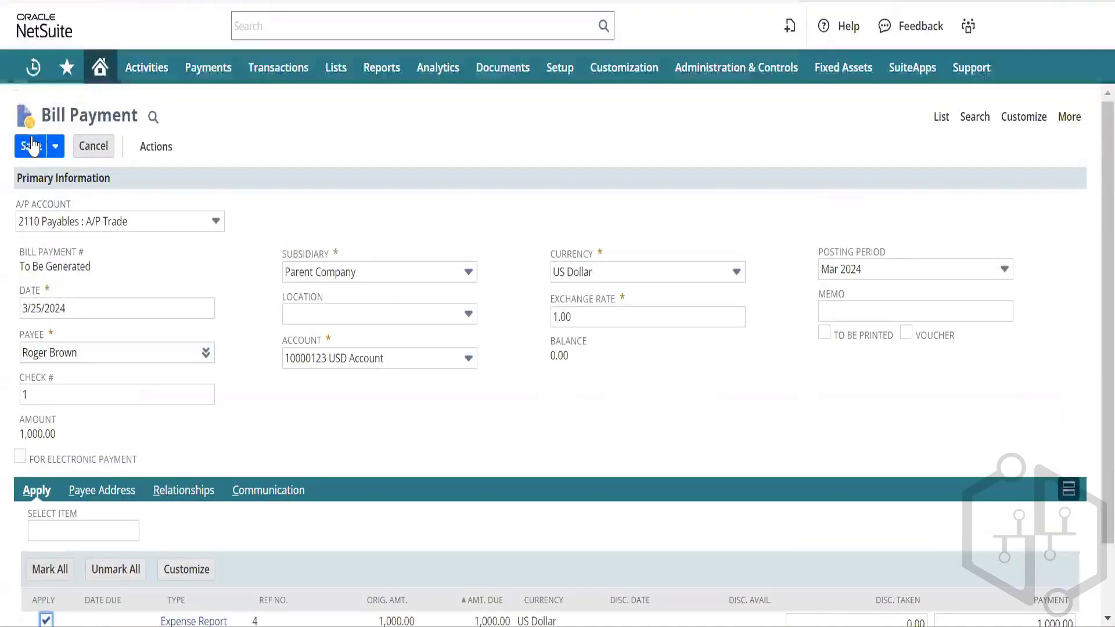
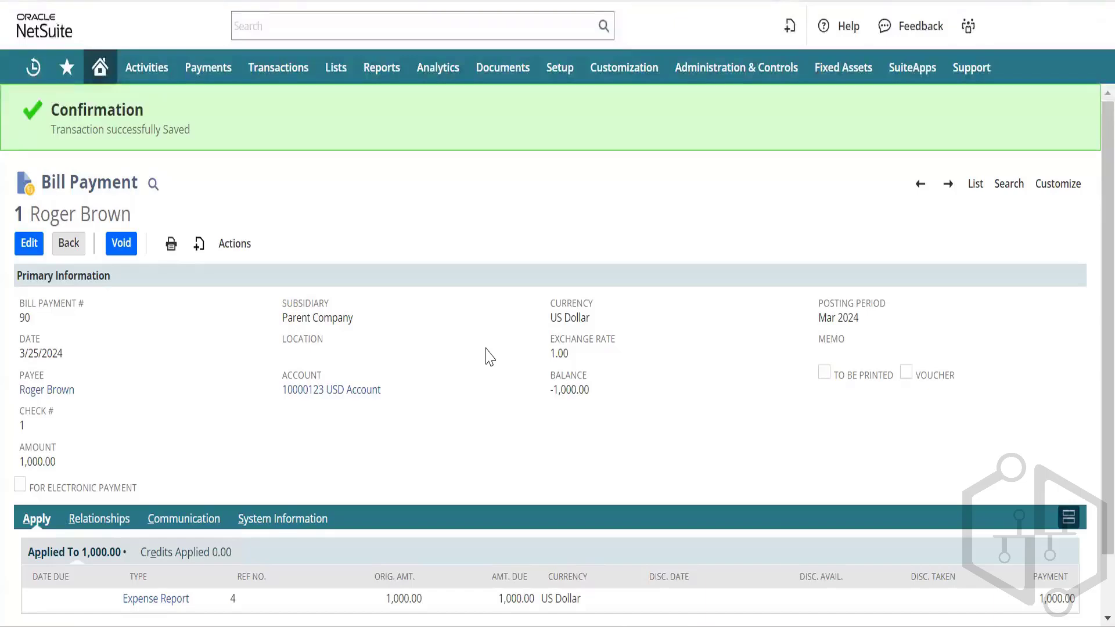
Step: Go back to the unsaved expense report with its Car Rental line, declining the page reload
left_click(231, 1)
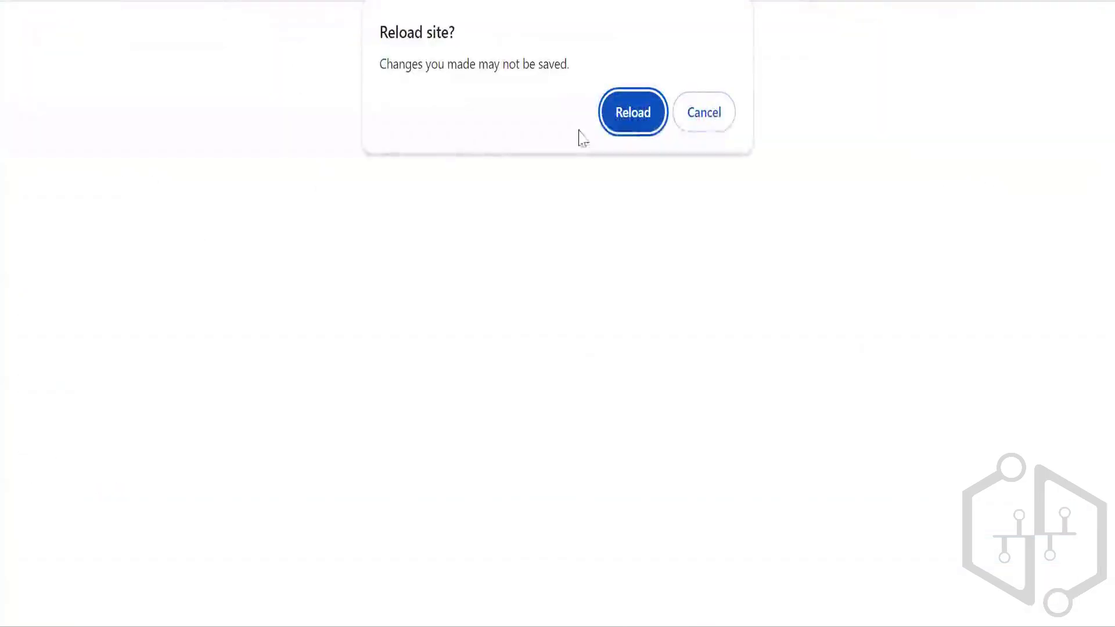
left_click(709, 116)
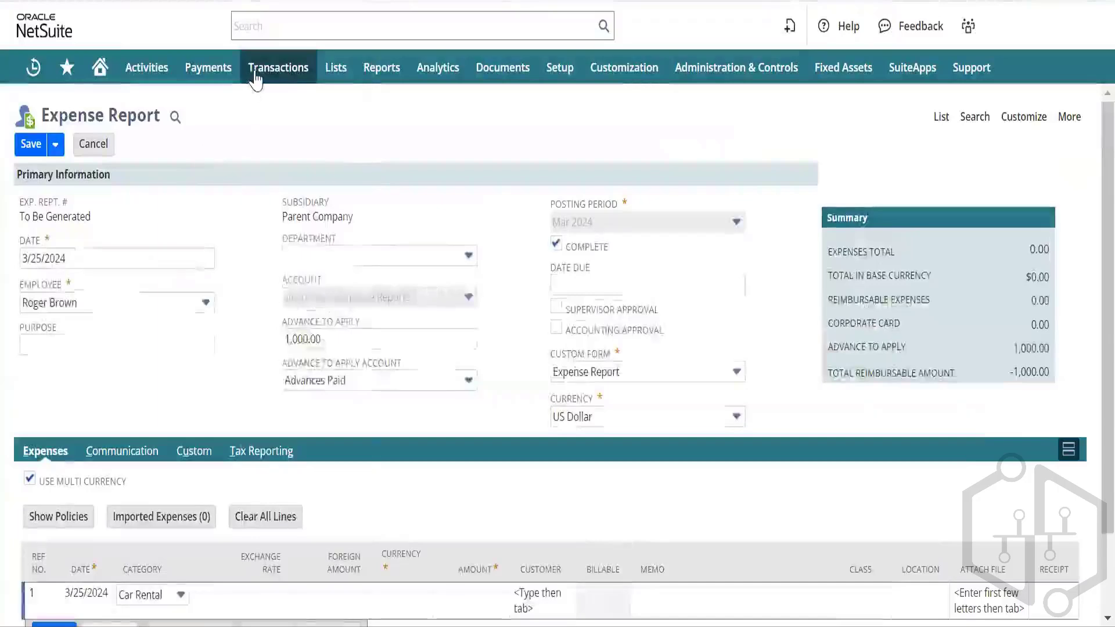
Step: Abandon the unsaved expense report and open a blank Transfer Funds form dated 3/25/2024
mouse_move(257, 74)
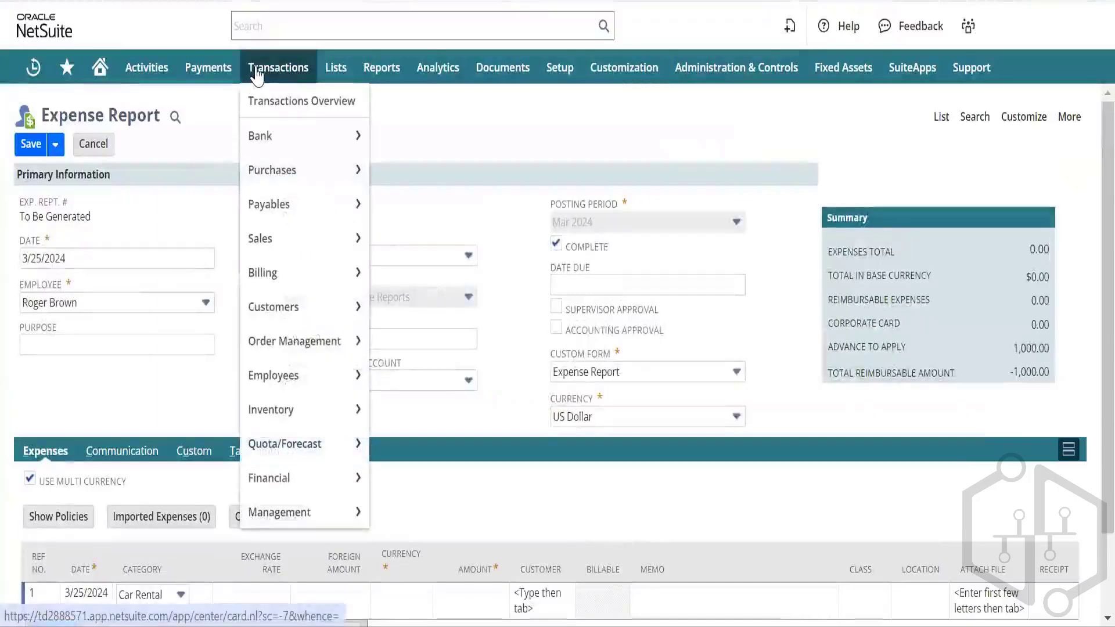
mouse_move(294, 150)
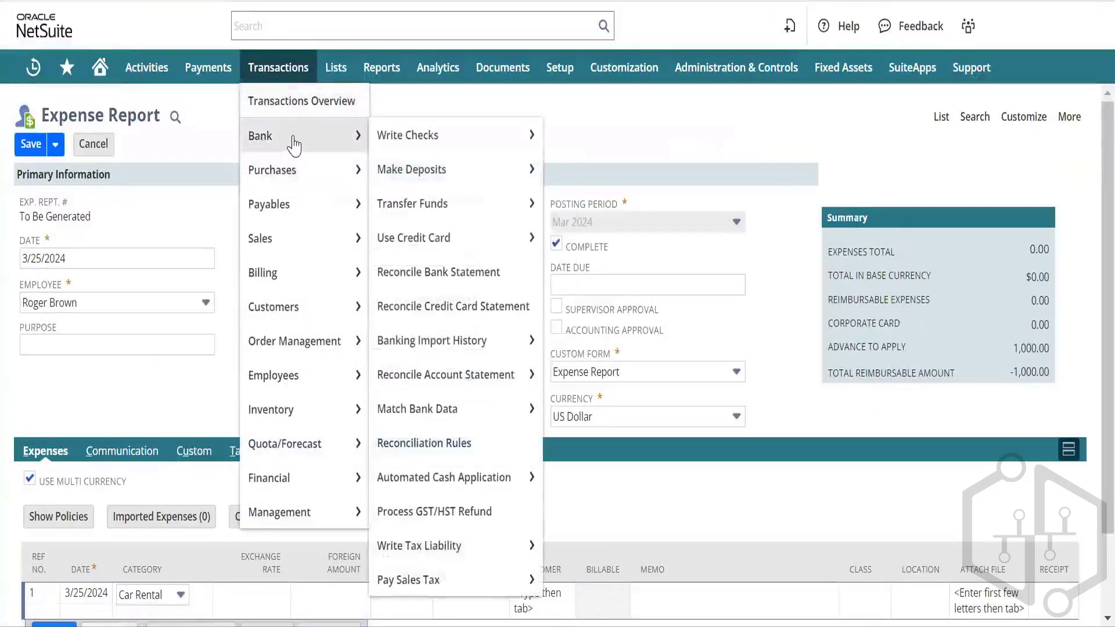
mouse_move(410, 134)
mouse_move(441, 171)
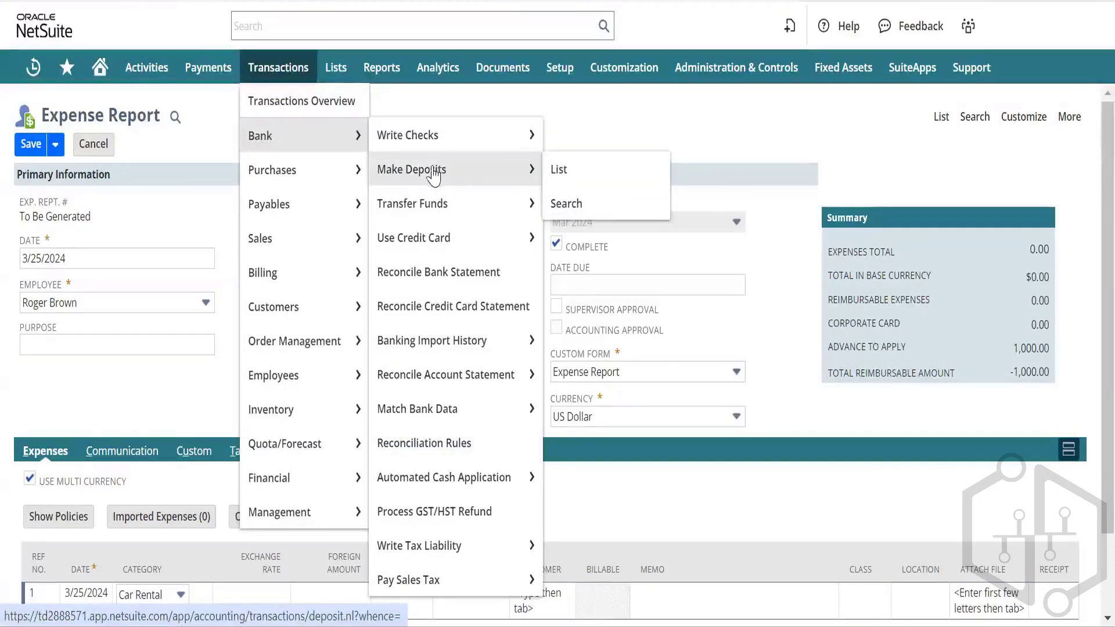
mouse_move(419, 209)
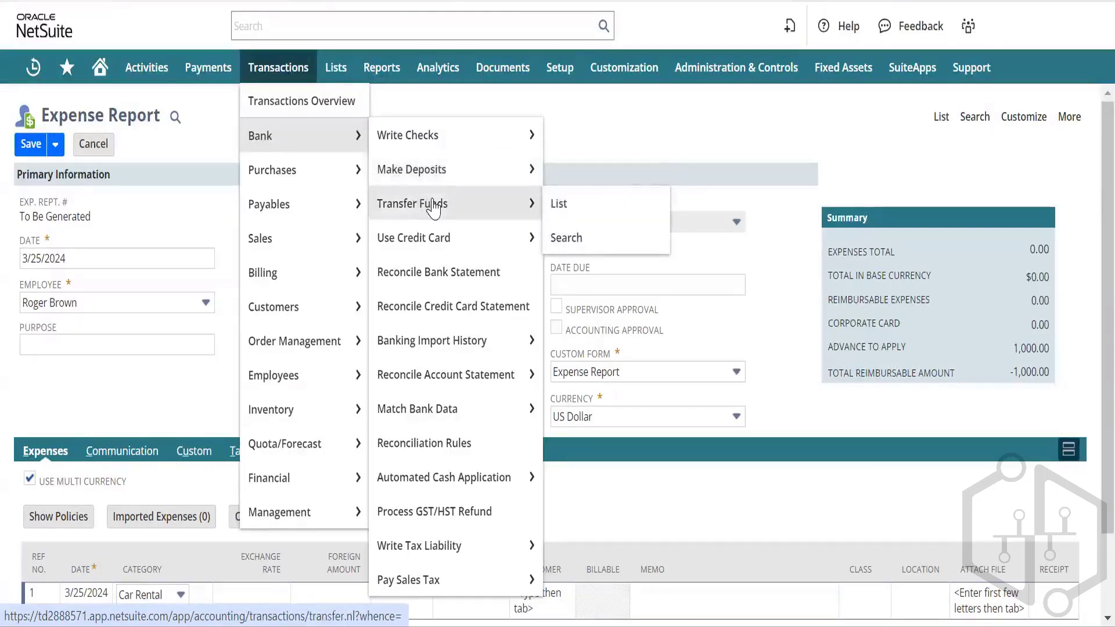
left_click(432, 204)
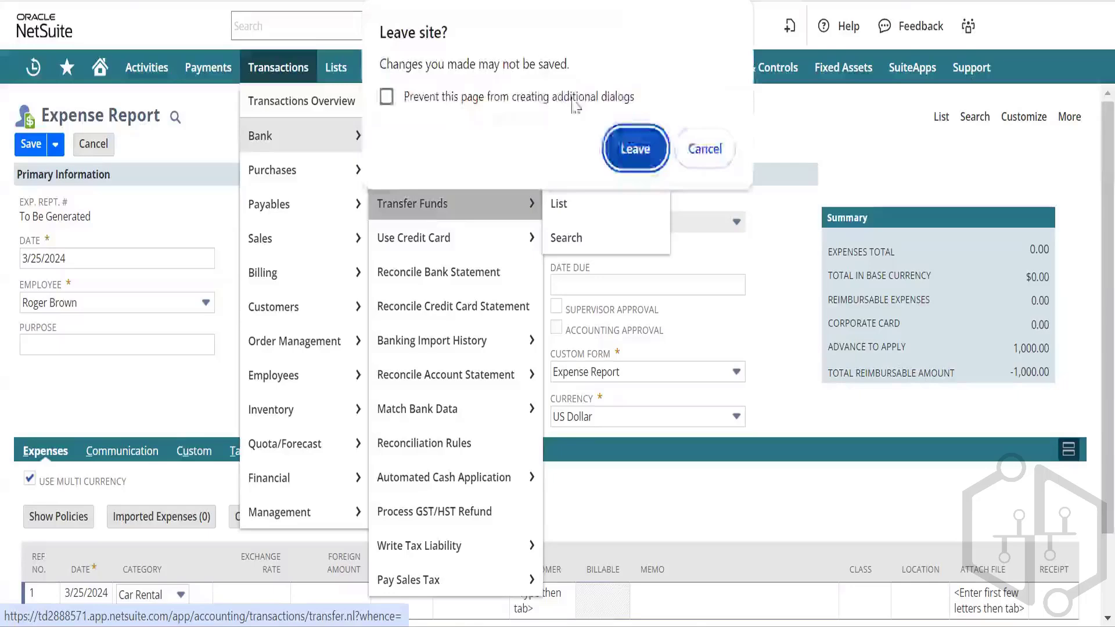
left_click(633, 146)
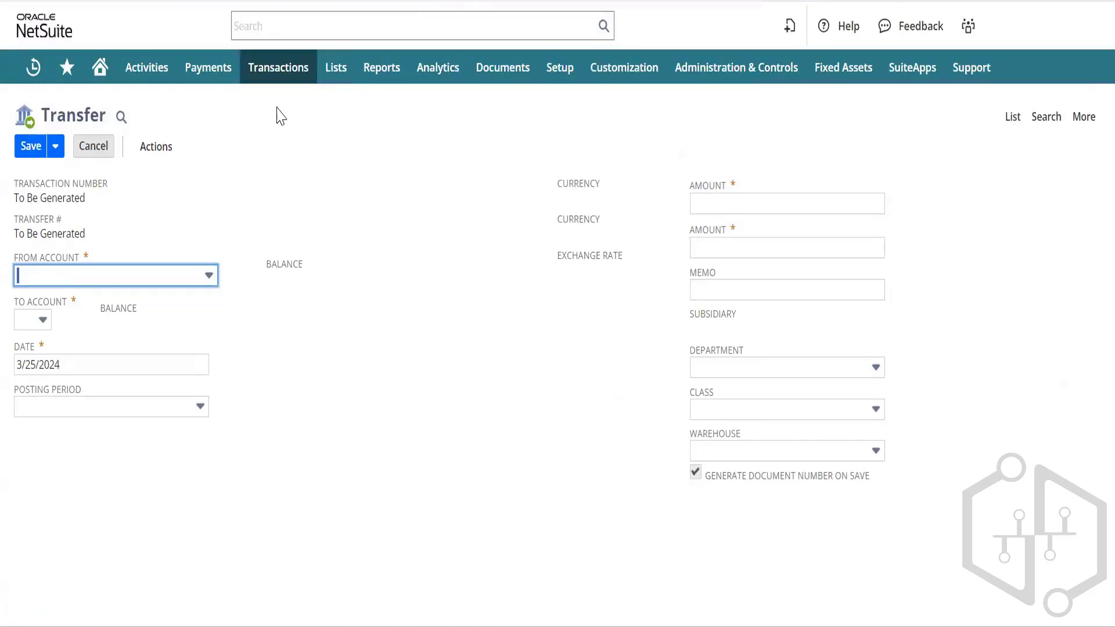
Step: Choose 10000123 USD Account as the source and ICICI Bank ICICI Bank as the destination
left_click(164, 280)
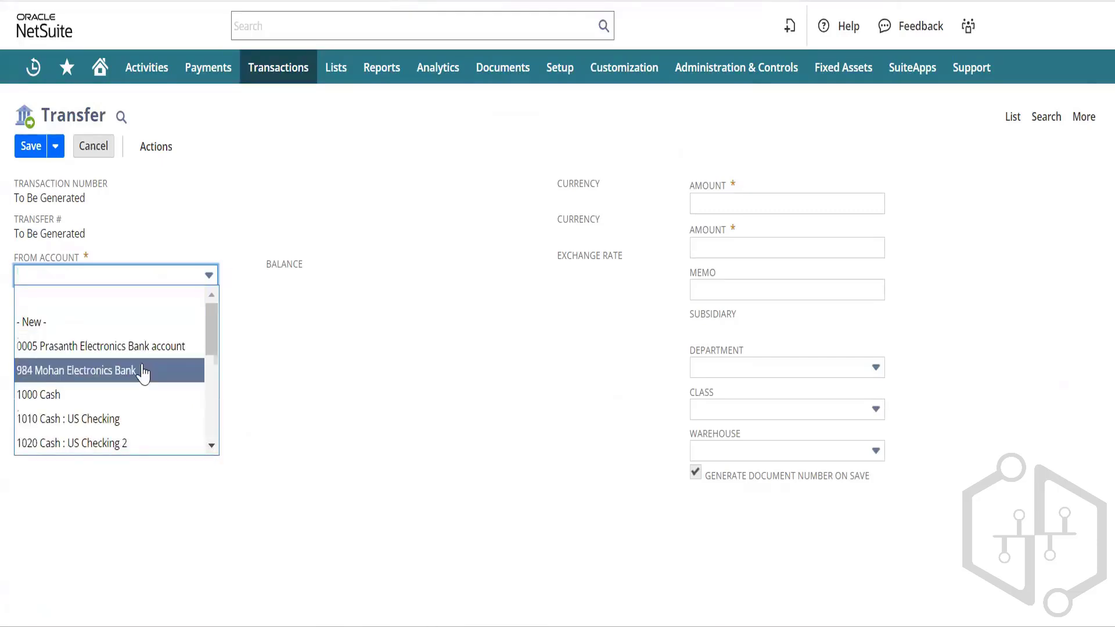
scroll(143, 373, "down", 2)
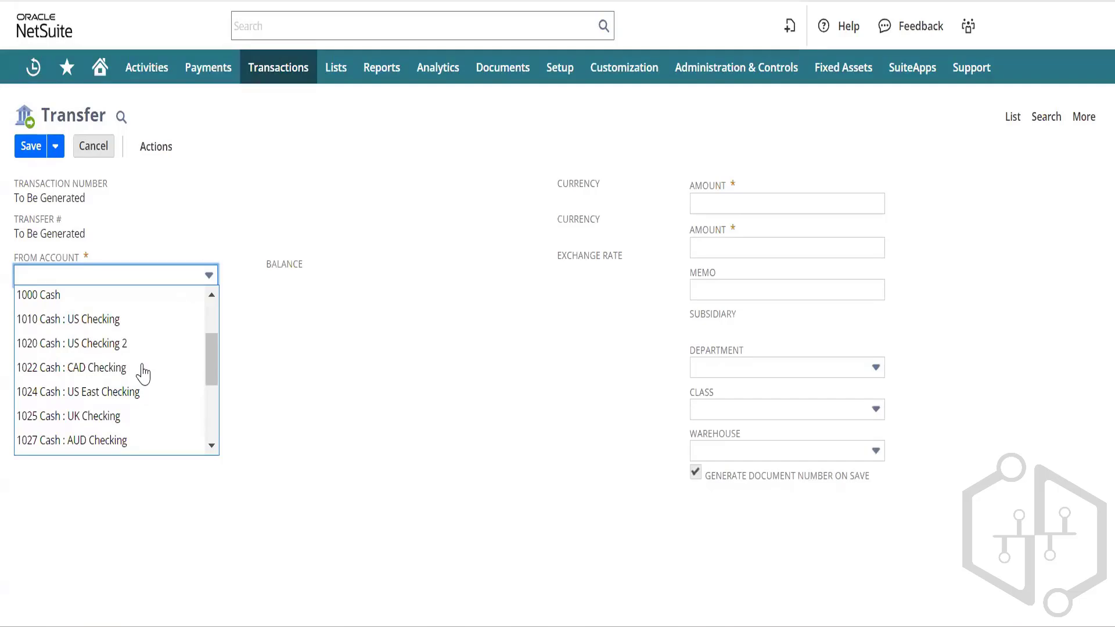
scroll(143, 373, "down", 2)
scroll(144, 373, "up", 1)
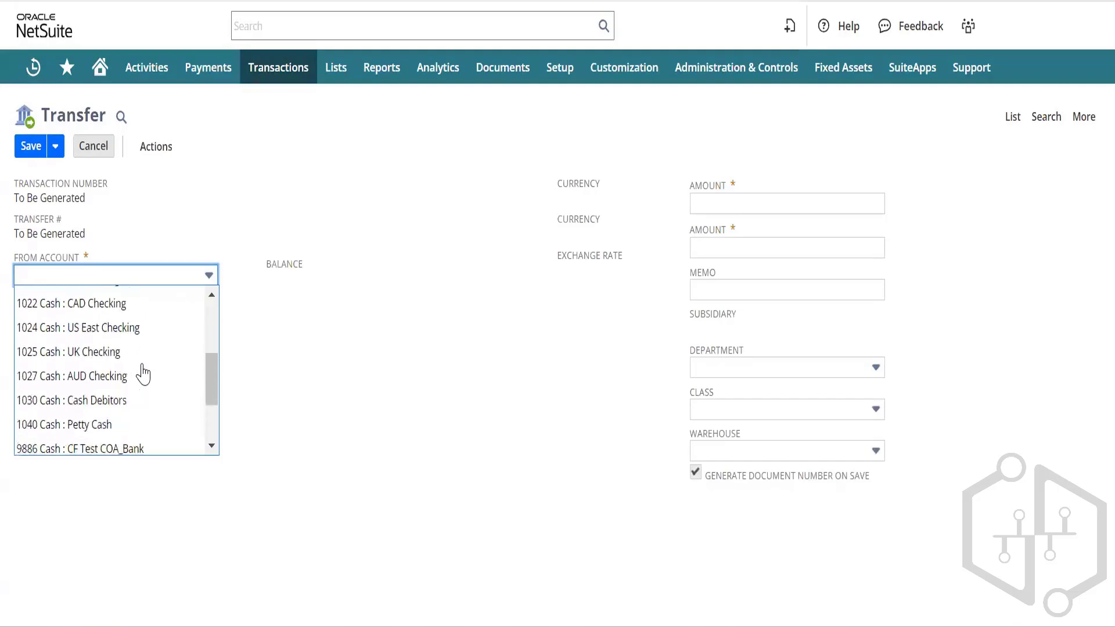
scroll(144, 373, "up", 3)
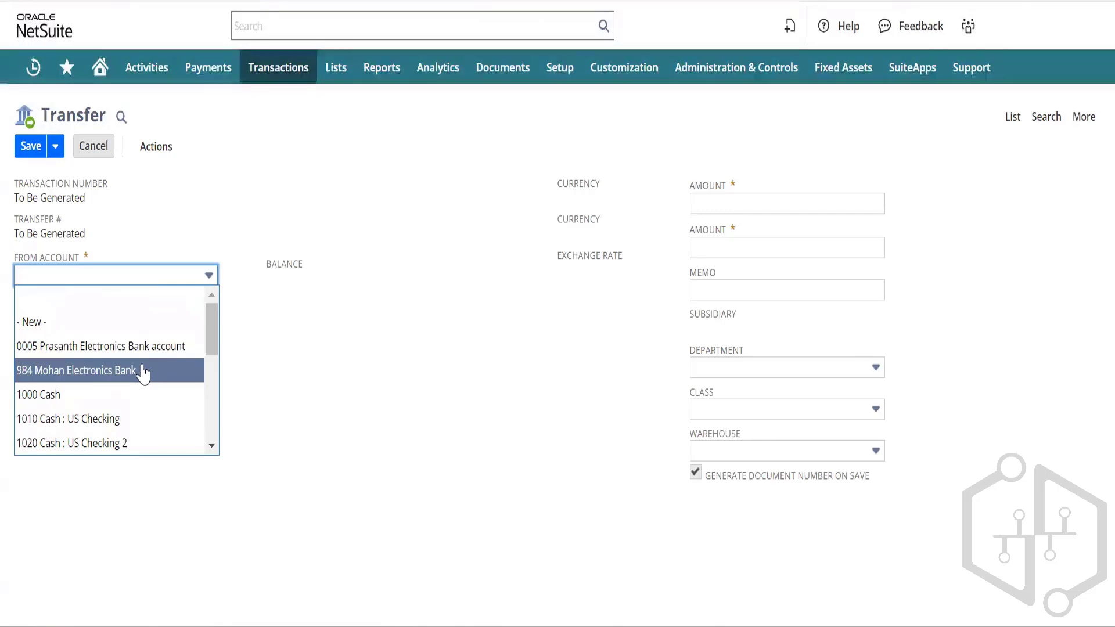
scroll(142, 372, "down", 5)
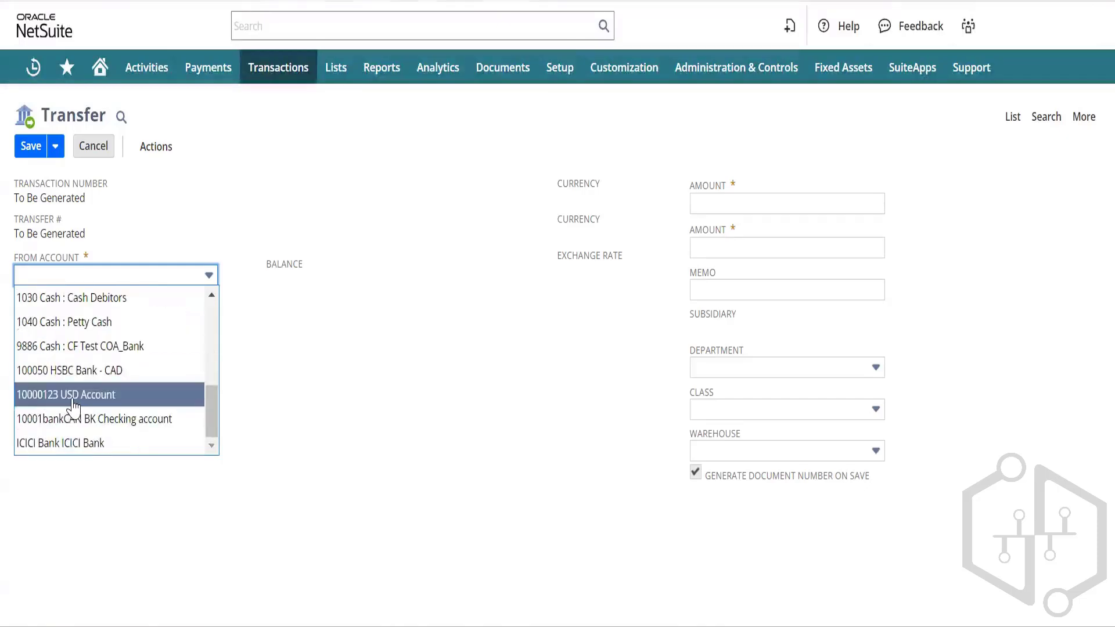
left_click(70, 398)
left_click(36, 324)
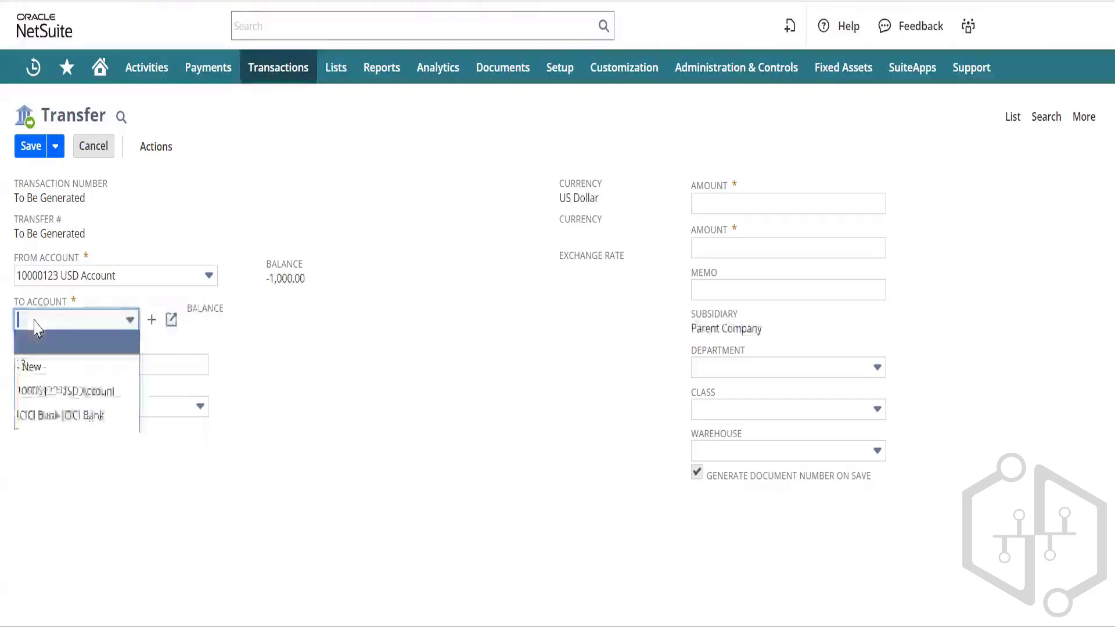
left_click(78, 416)
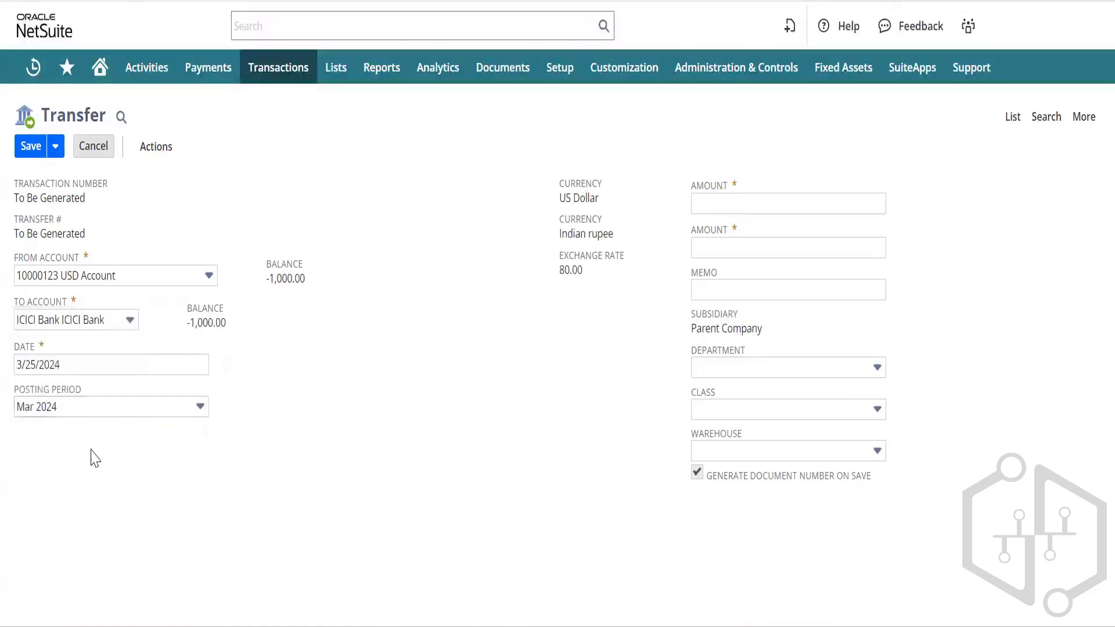
Step: Enter 5,000.00 as the first transfer amount and review the Exchange Rate field help
left_click(732, 204)
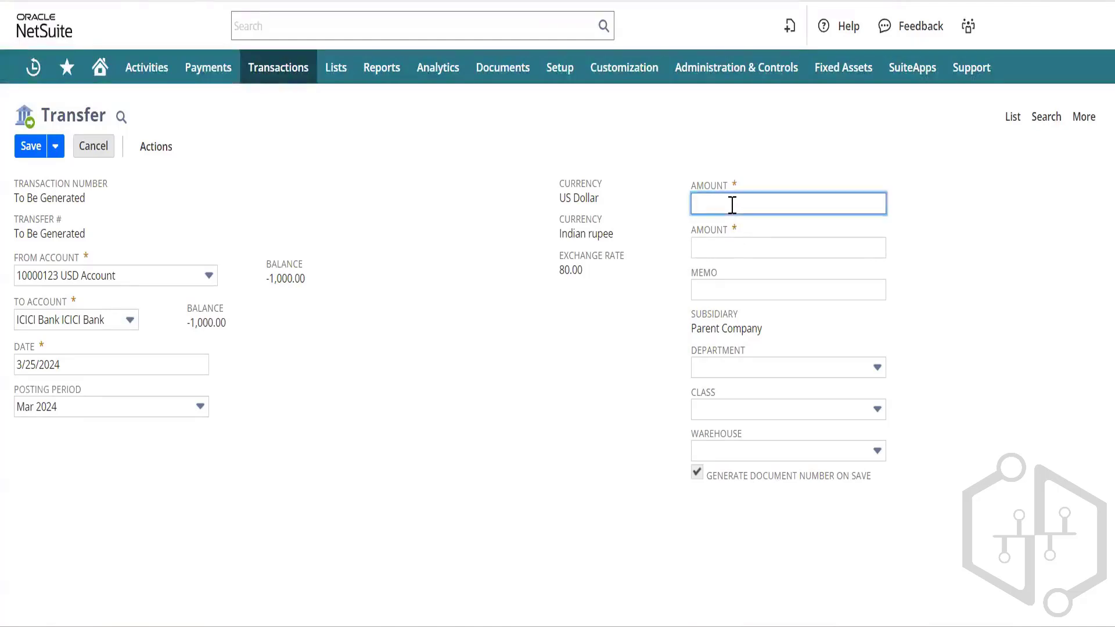
type("500")
key("Tab")
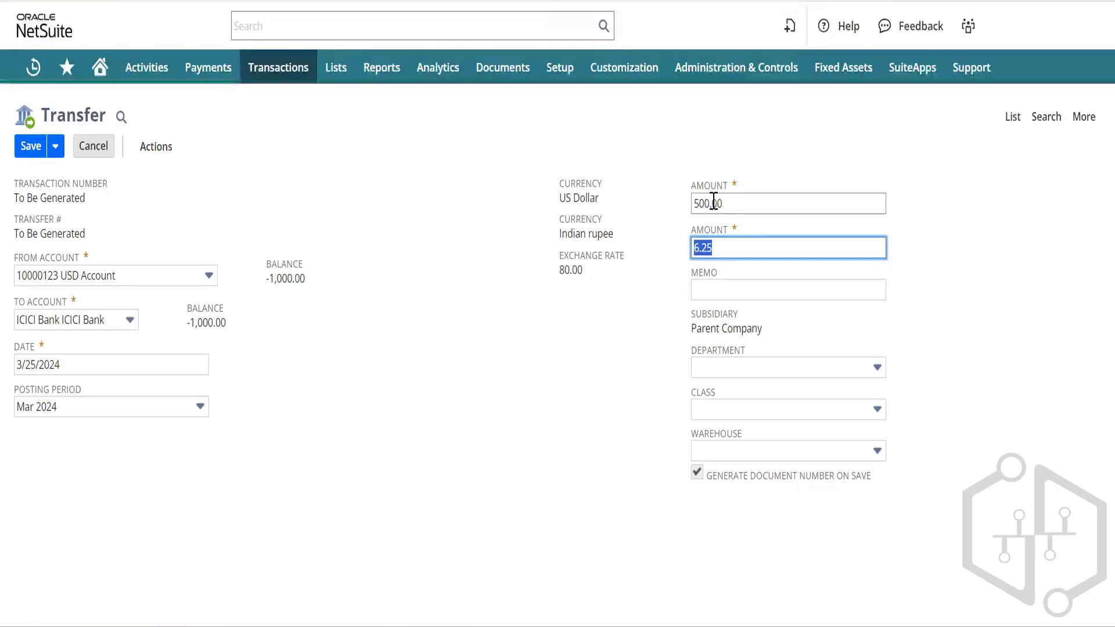
left_click(708, 201)
type("0")
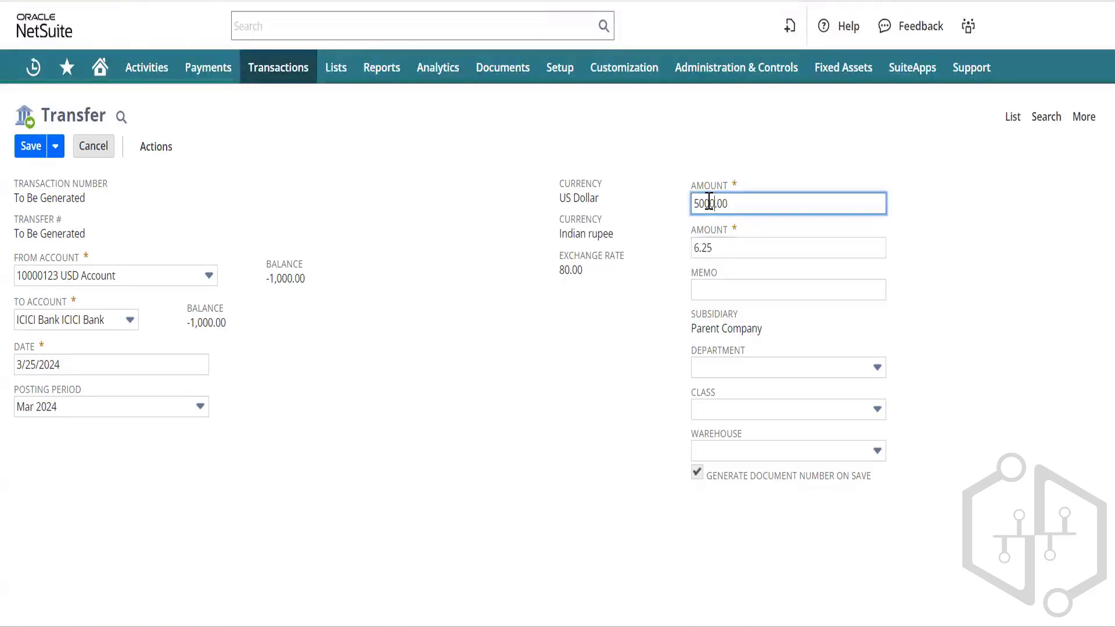
key("Tab")
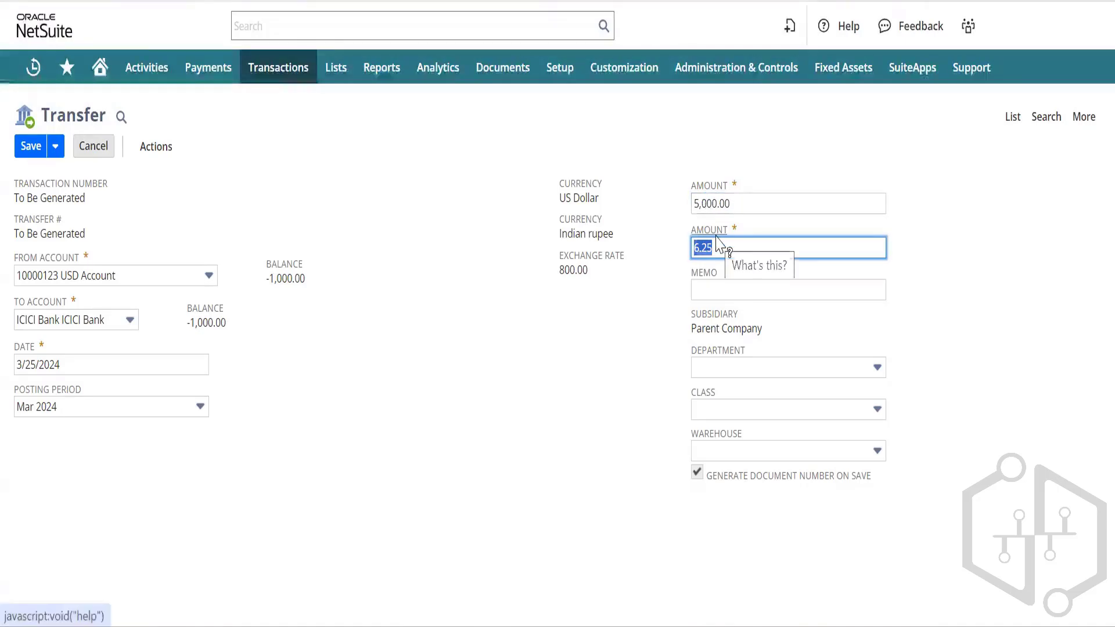
key("BackSpace")
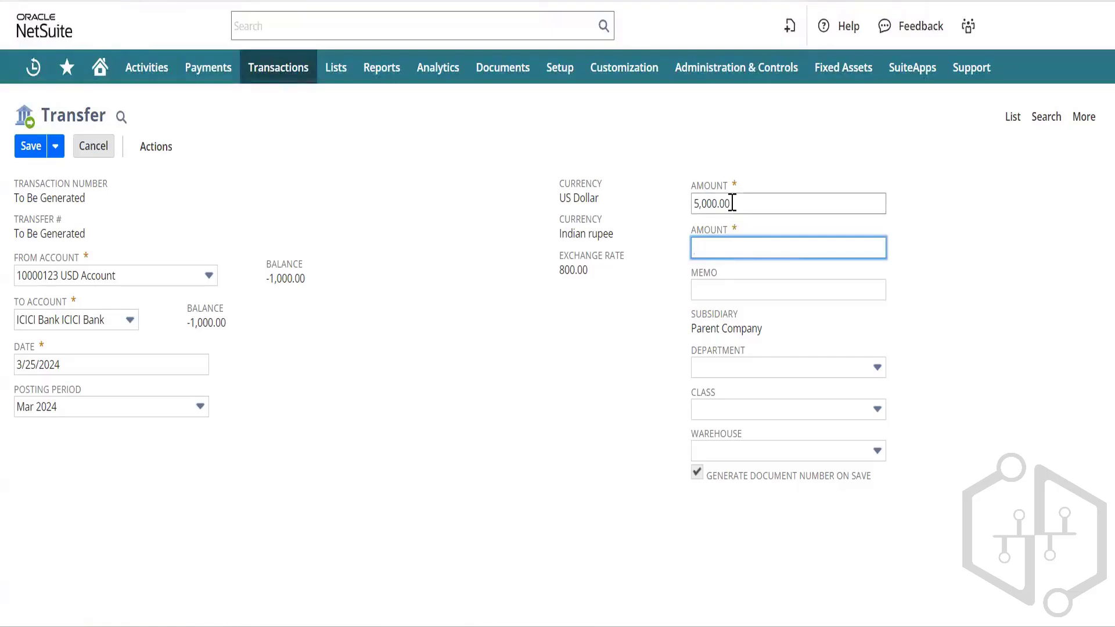
left_click(732, 203)
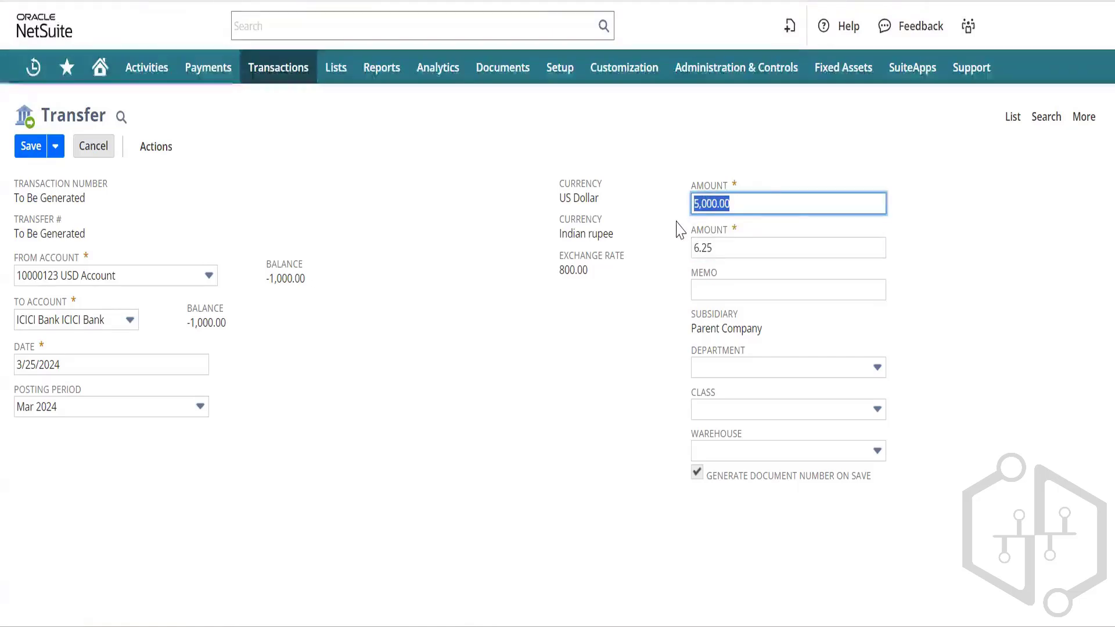
left_click(600, 259)
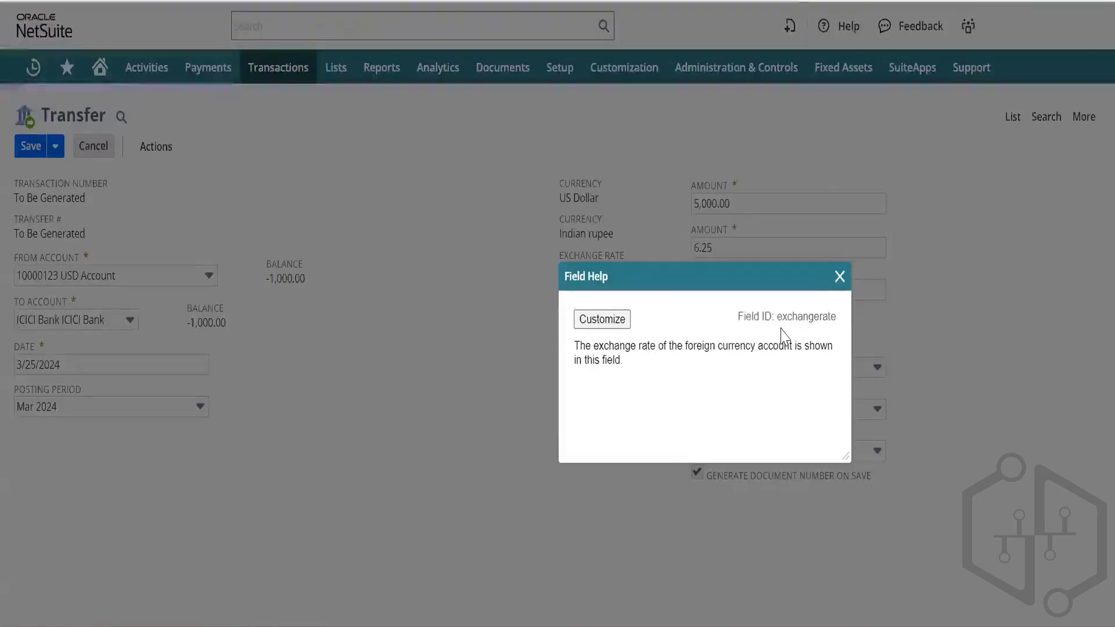
left_click(839, 277)
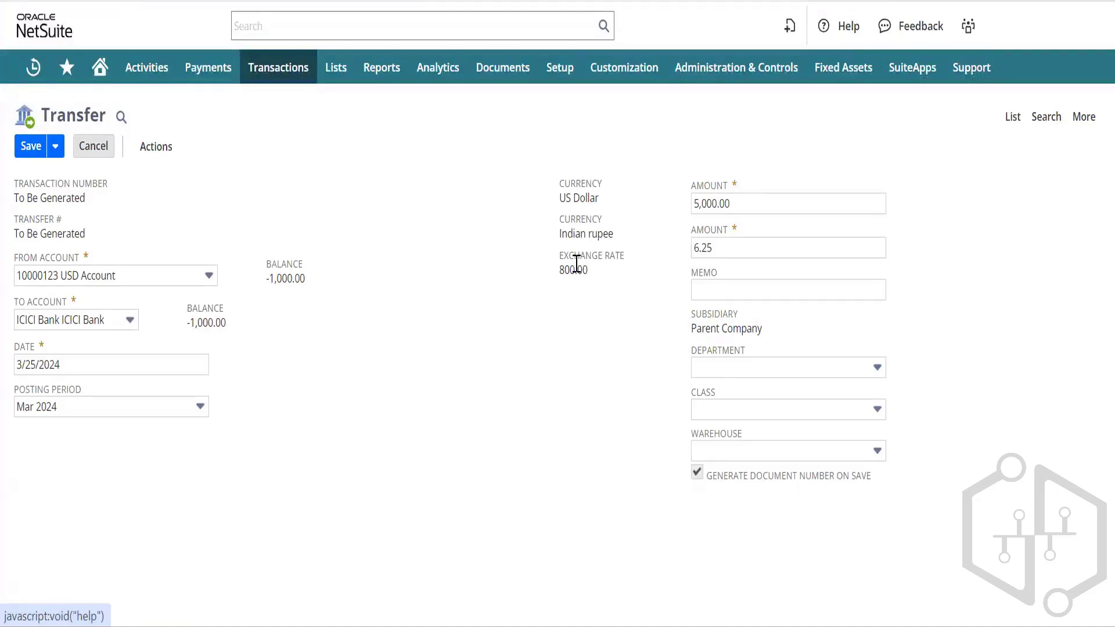
Step: Change the amounts to 5,000,000.00 USD and 62,500.00 rupees, then save transfer TRN01
left_click(742, 205)
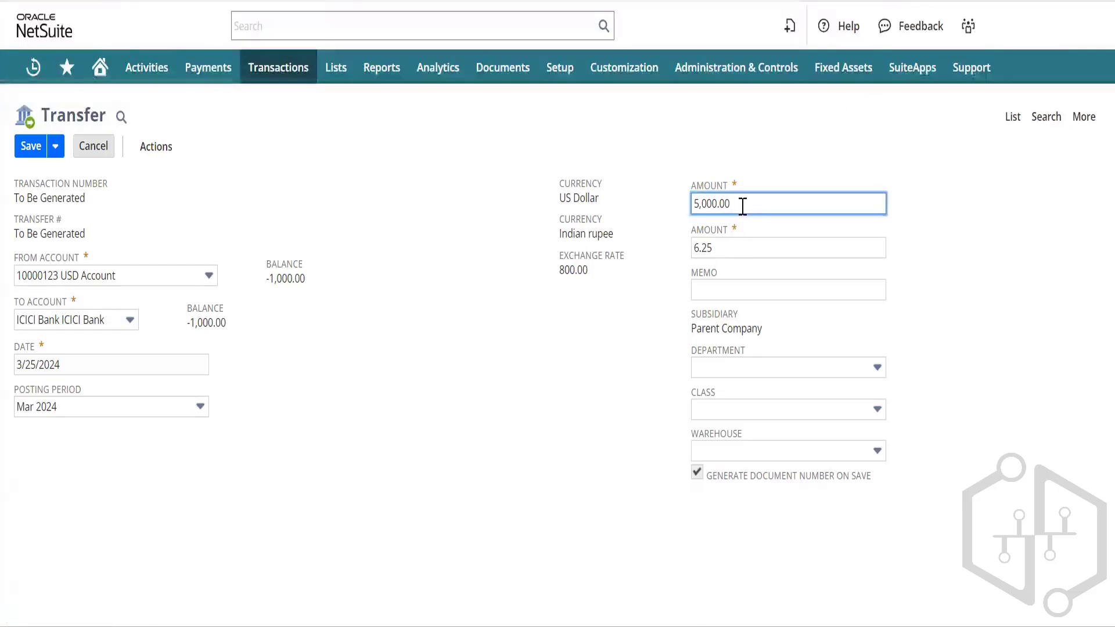
key("BackSpace")
key("BackSpace")
key("BackSpace")
key("BackSpace")
key("BackSpace")
key("BackSpace")
key("BackSpace")
key("BackSpace")
type("5")
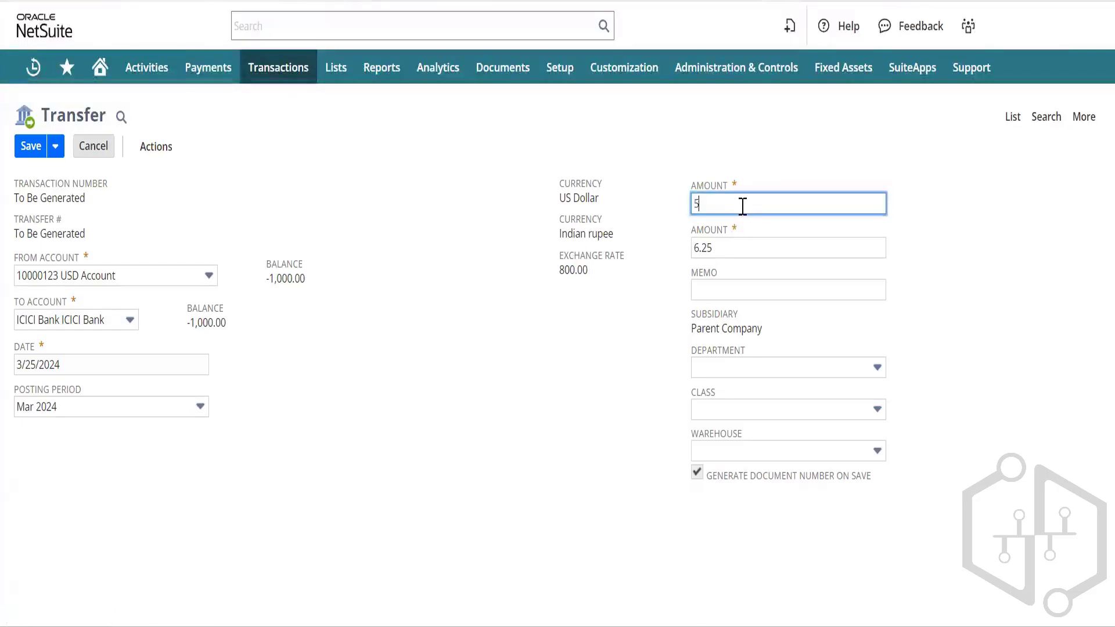
type("000000")
key("Tab")
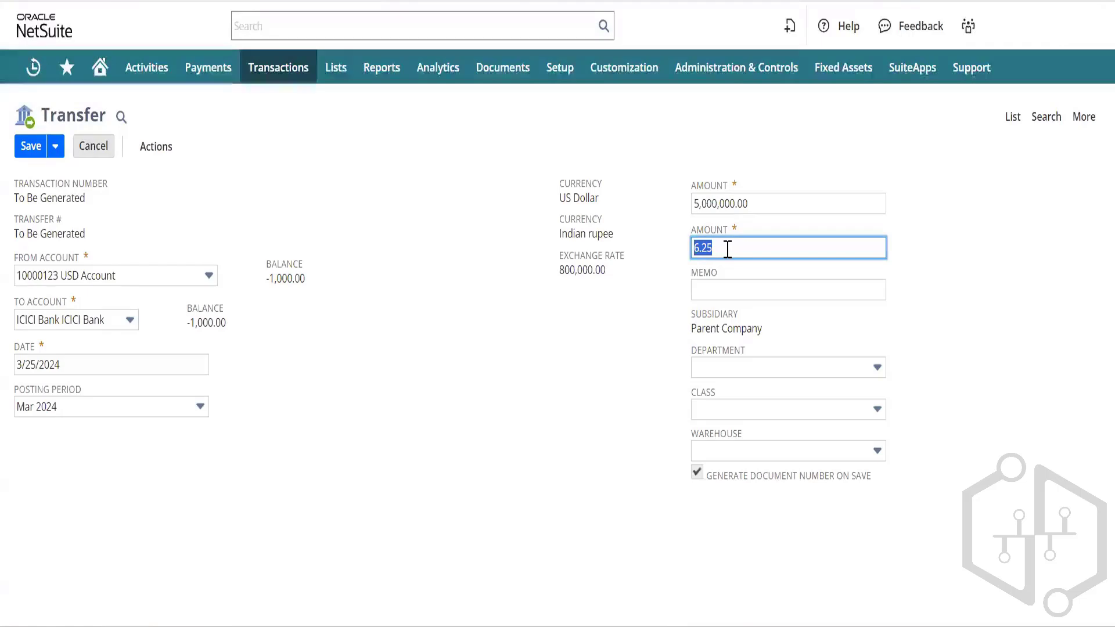
type("62")
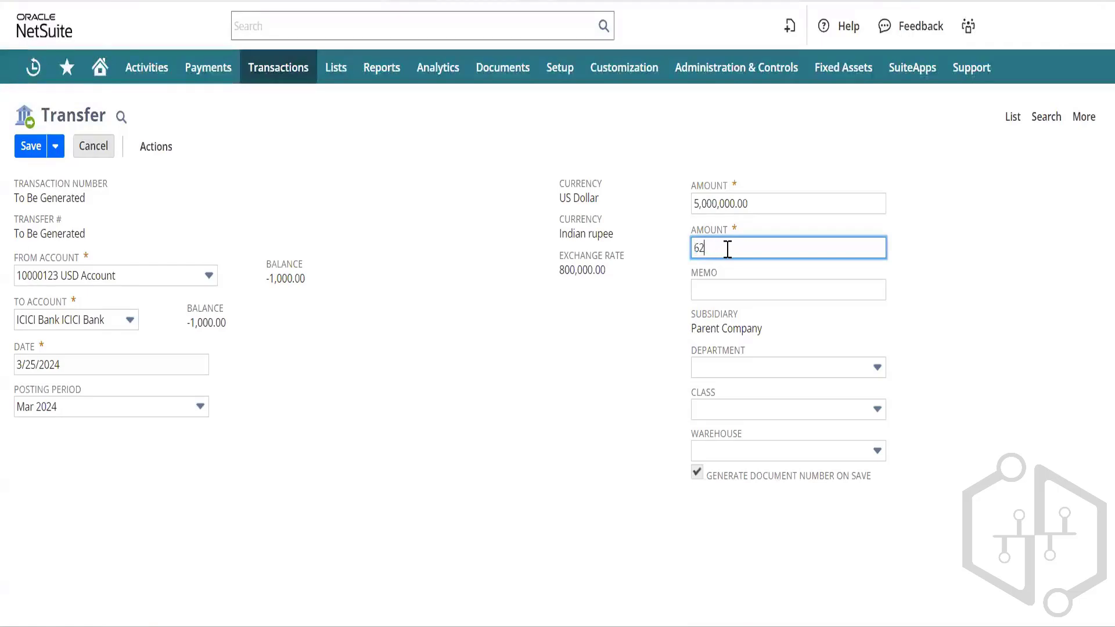
type(",500")
key("Tab")
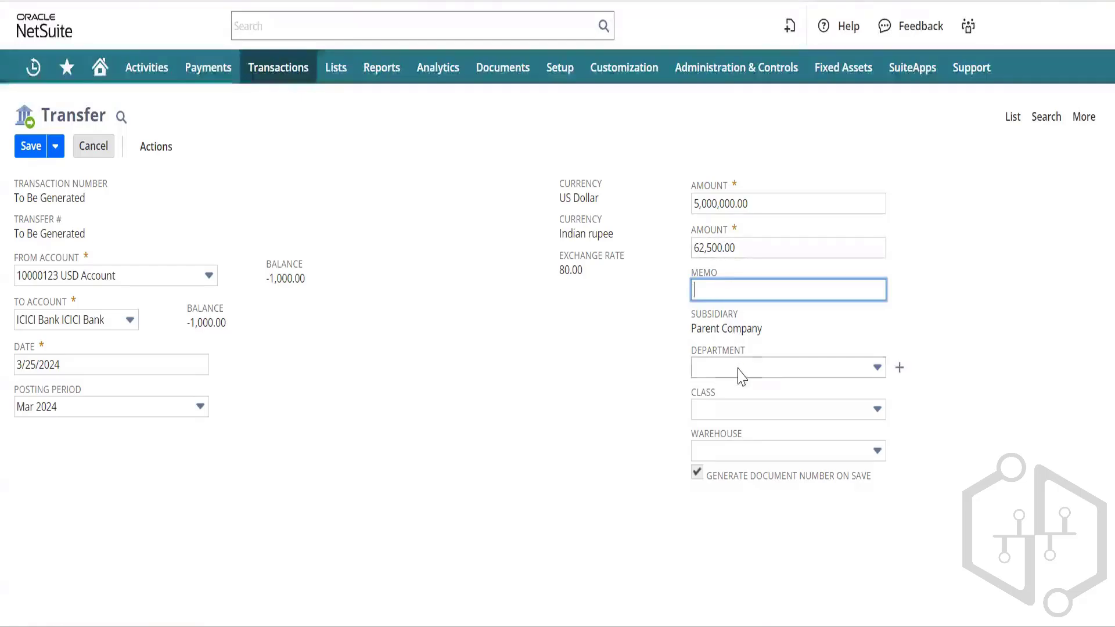
left_click(26, 149)
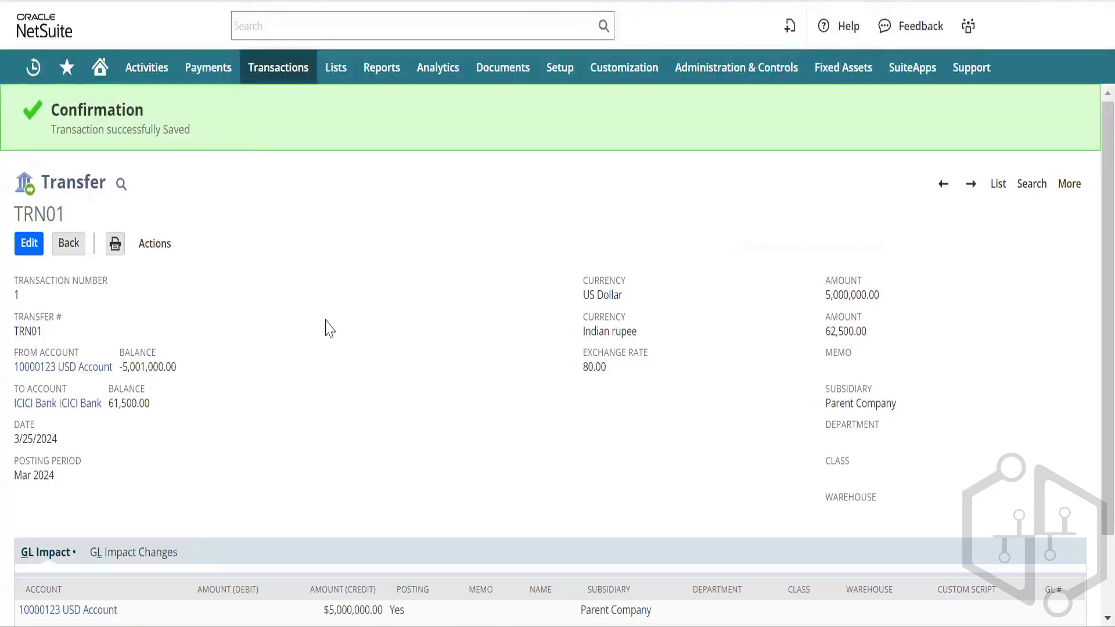
Step: From transfer TRN01, go to Transactions > Bank > Use Credit Card for a new charge form
scroll(330, 329, "down", 2)
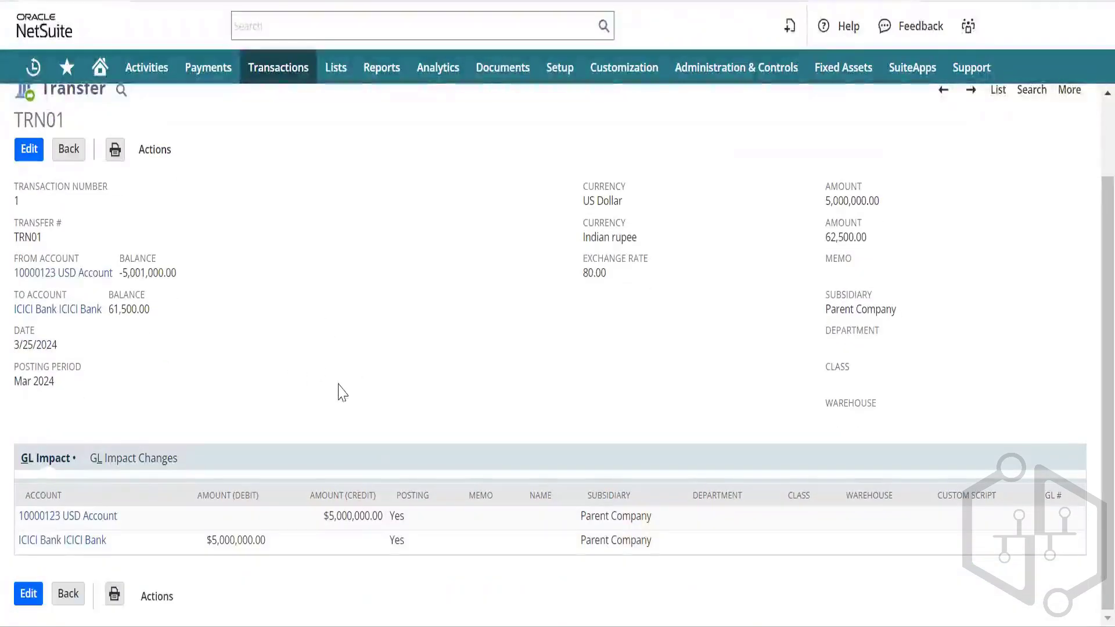
scroll(273, 314, "up", 2)
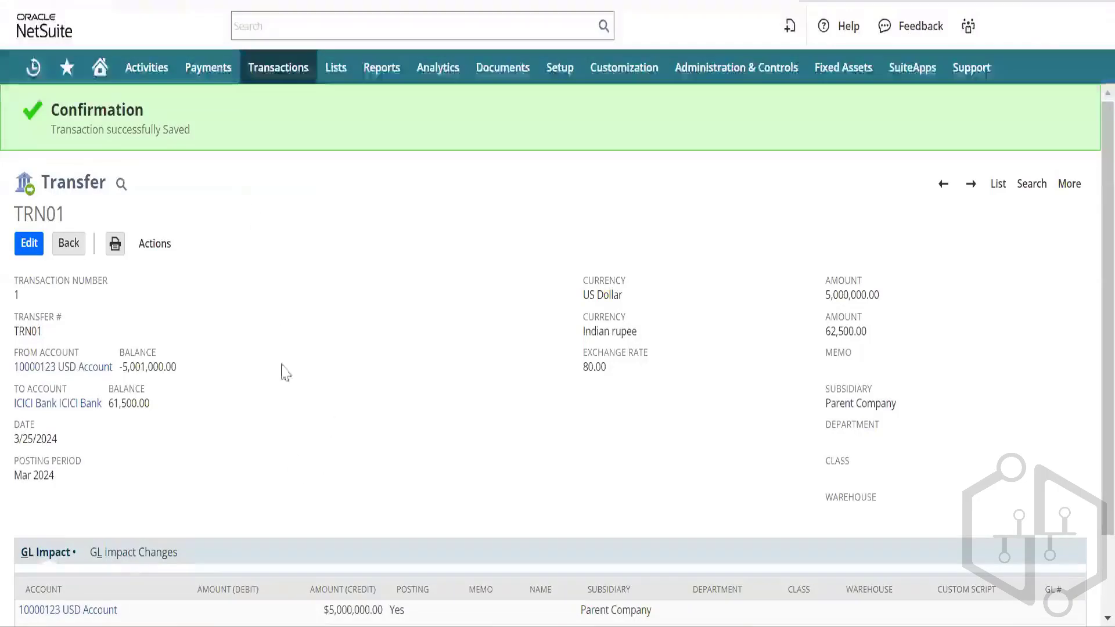
mouse_move(274, 69)
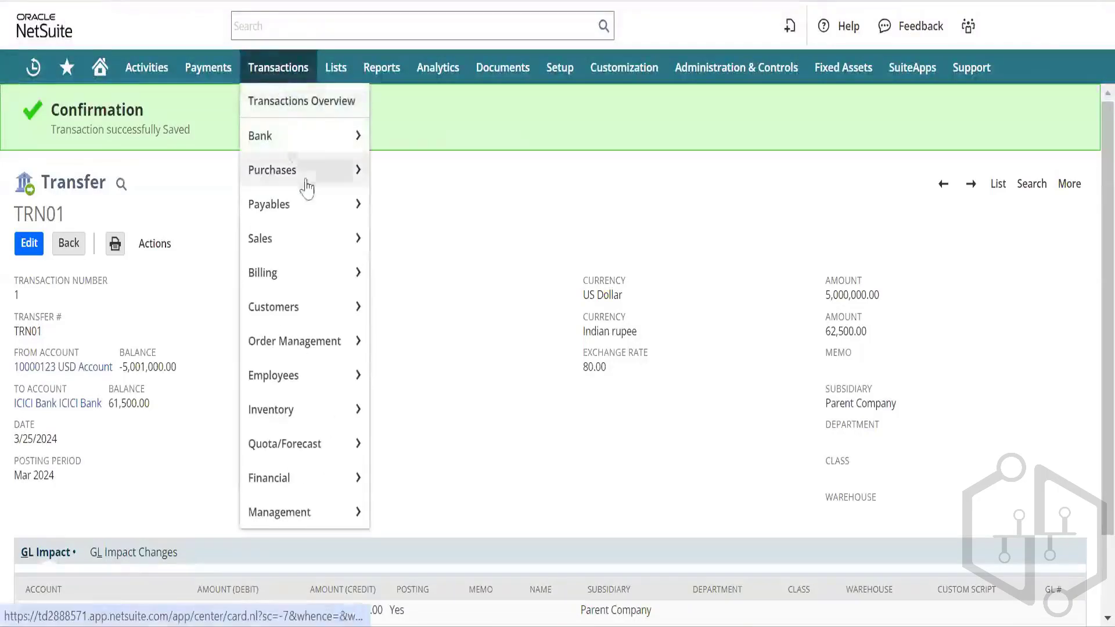
mouse_move(328, 142)
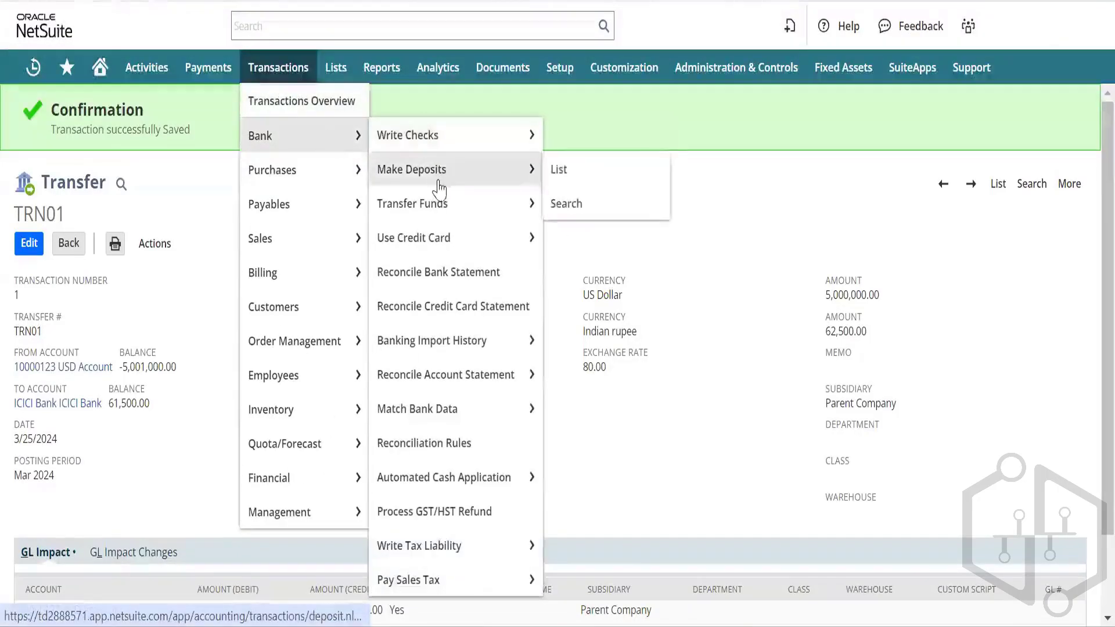
mouse_move(438, 209)
mouse_move(456, 237)
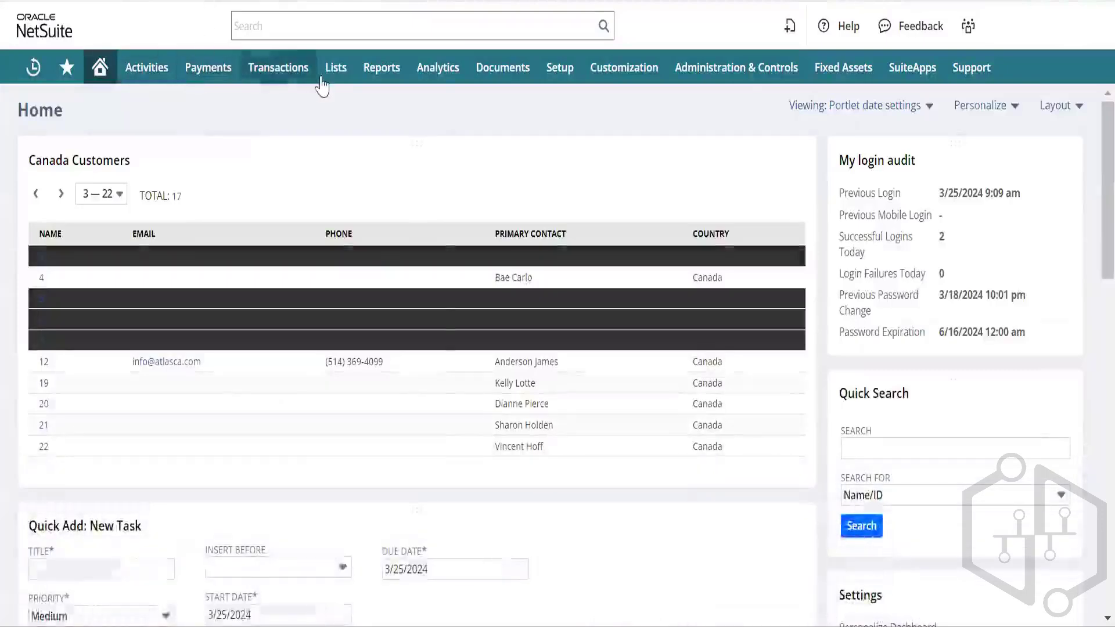
Step: Open a new account record, check its type stays Expense, then cancel it
mouse_move(330, 78)
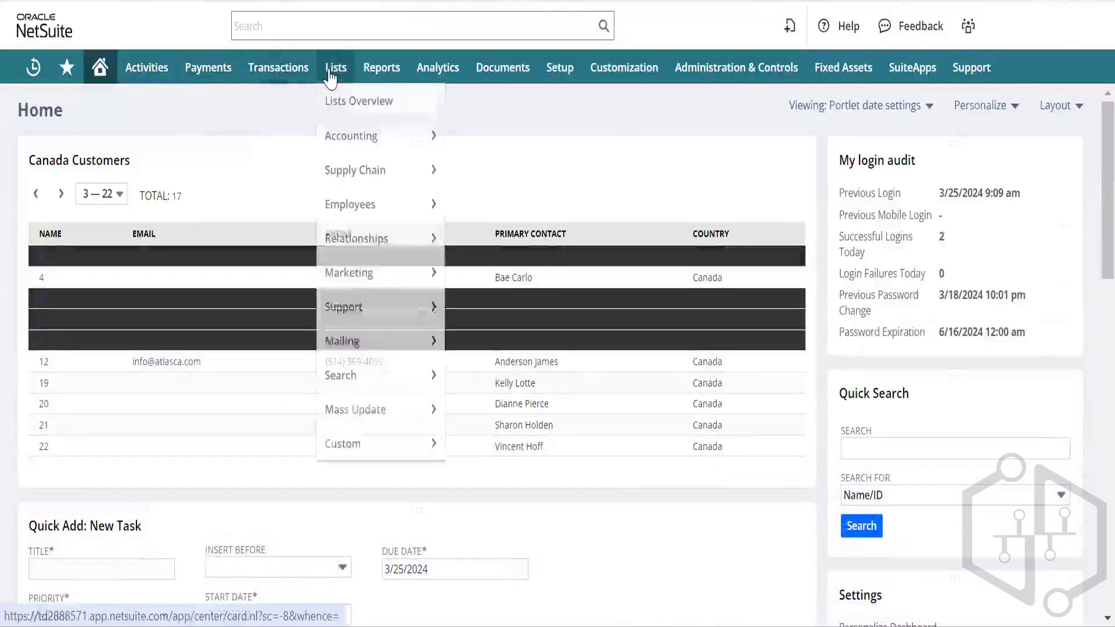
mouse_move(350, 136)
mouse_move(490, 136)
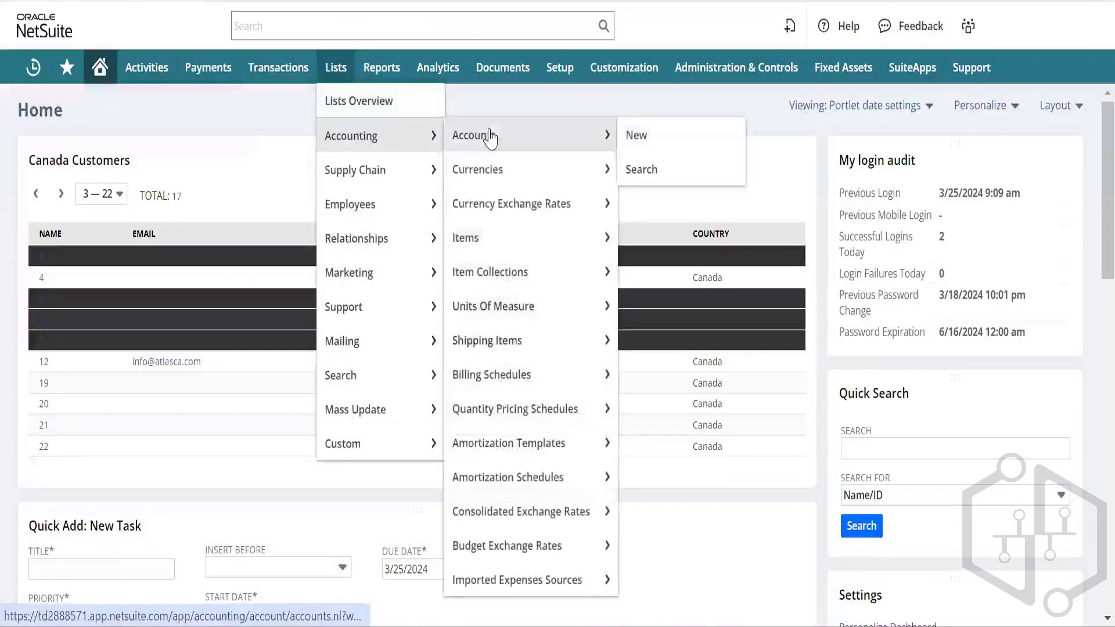
left_click(644, 141)
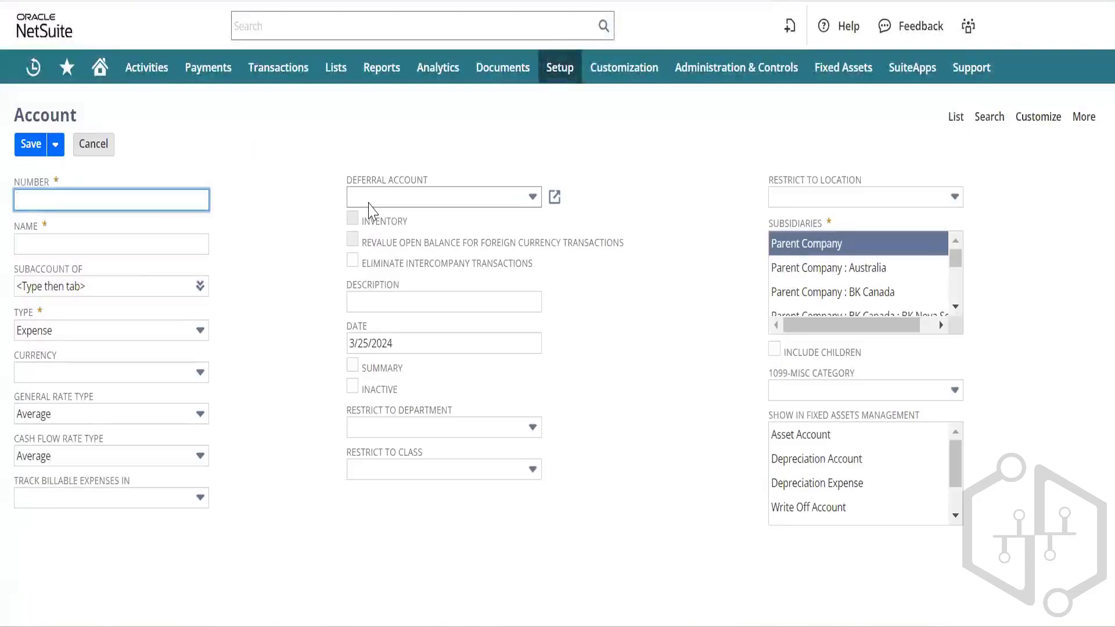
left_click(165, 335)
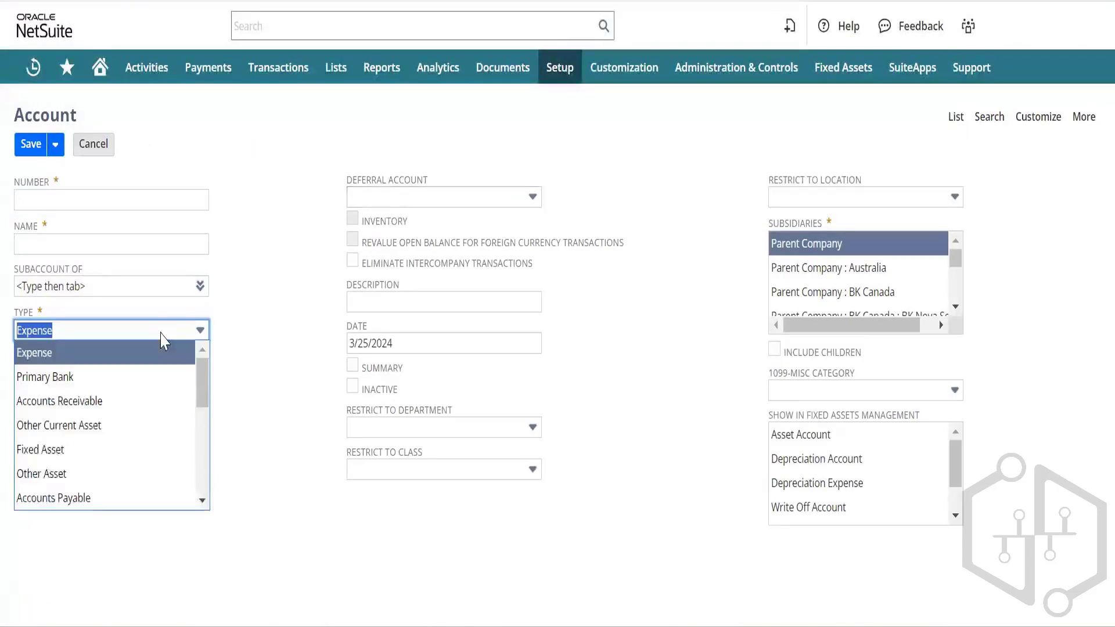
scroll(87, 448, "down", 3)
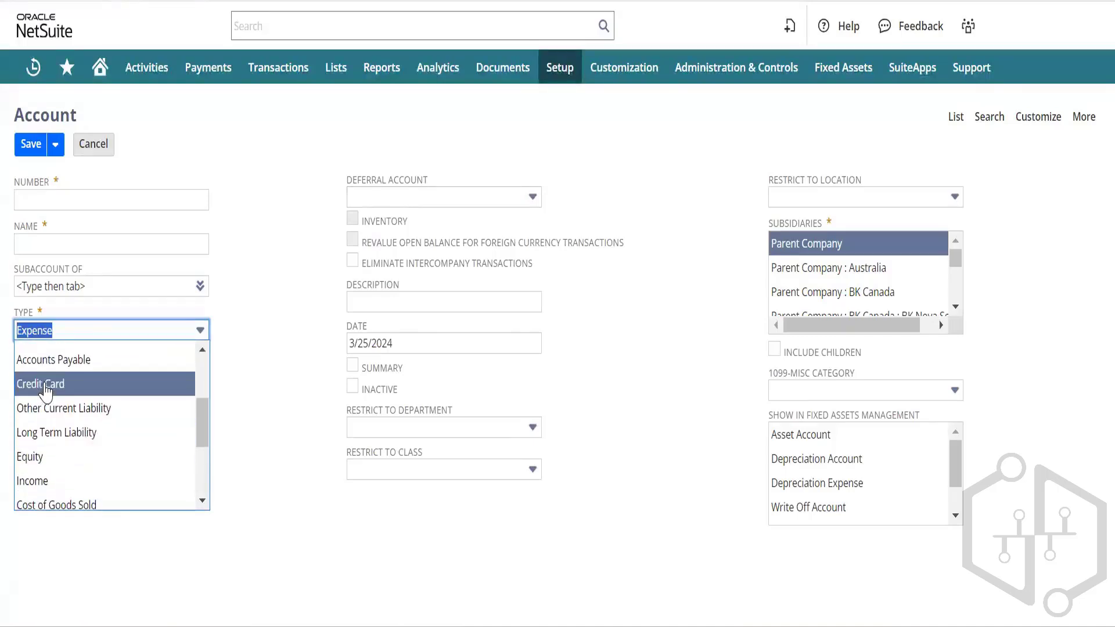
left_click(279, 154)
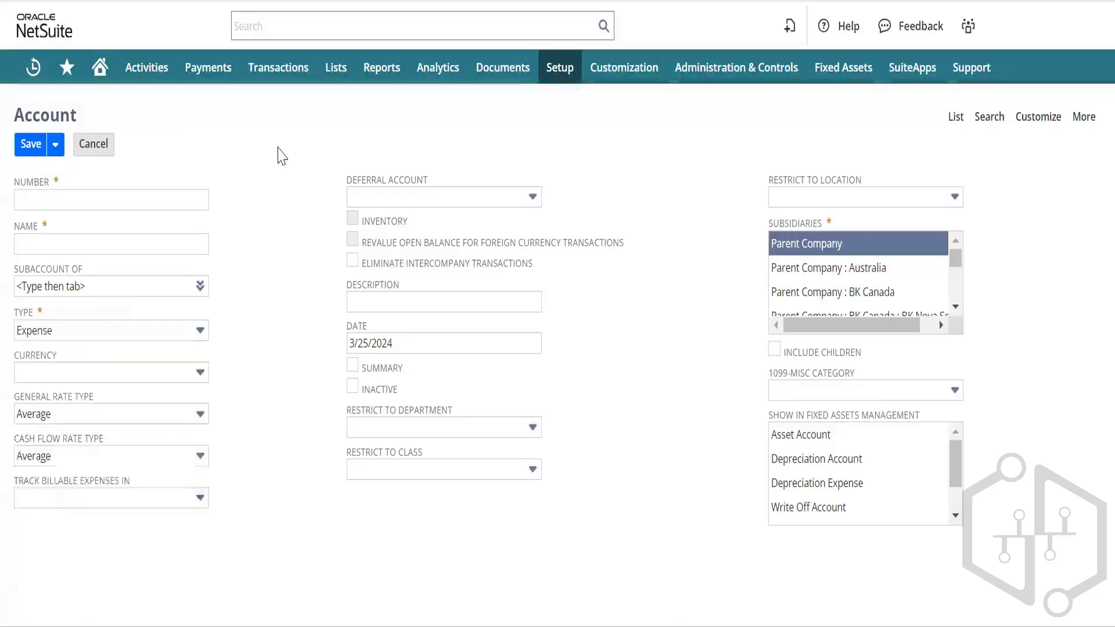
left_click(99, 149)
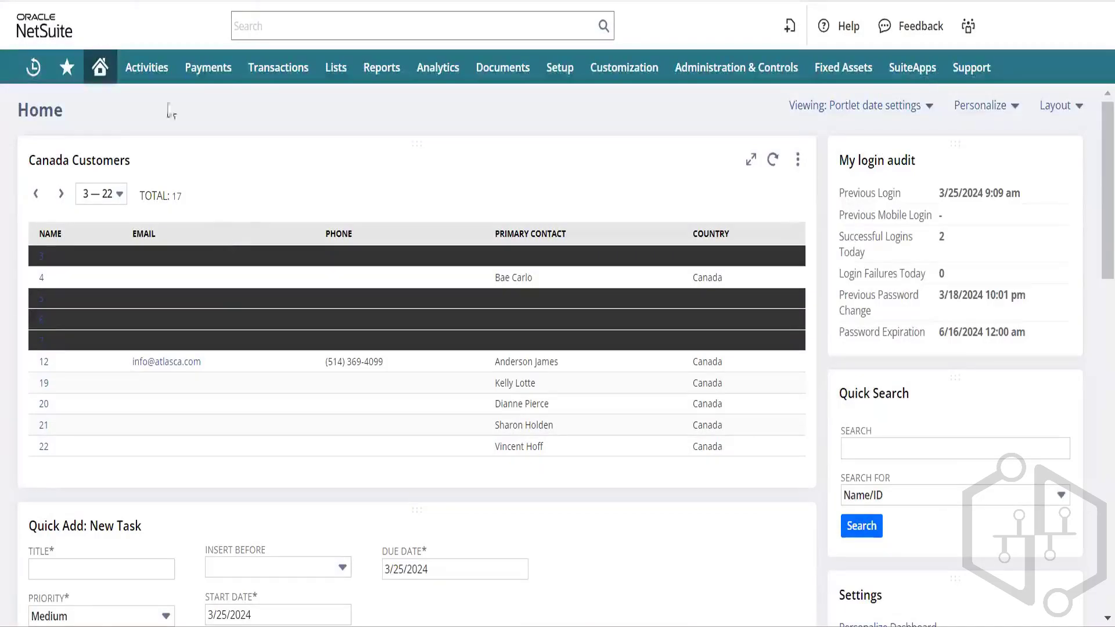
Step: On the credit card charge, pick vendor AAA Consulting, auto-filling United States - West and 2190 Credit Card
left_click(273, 0)
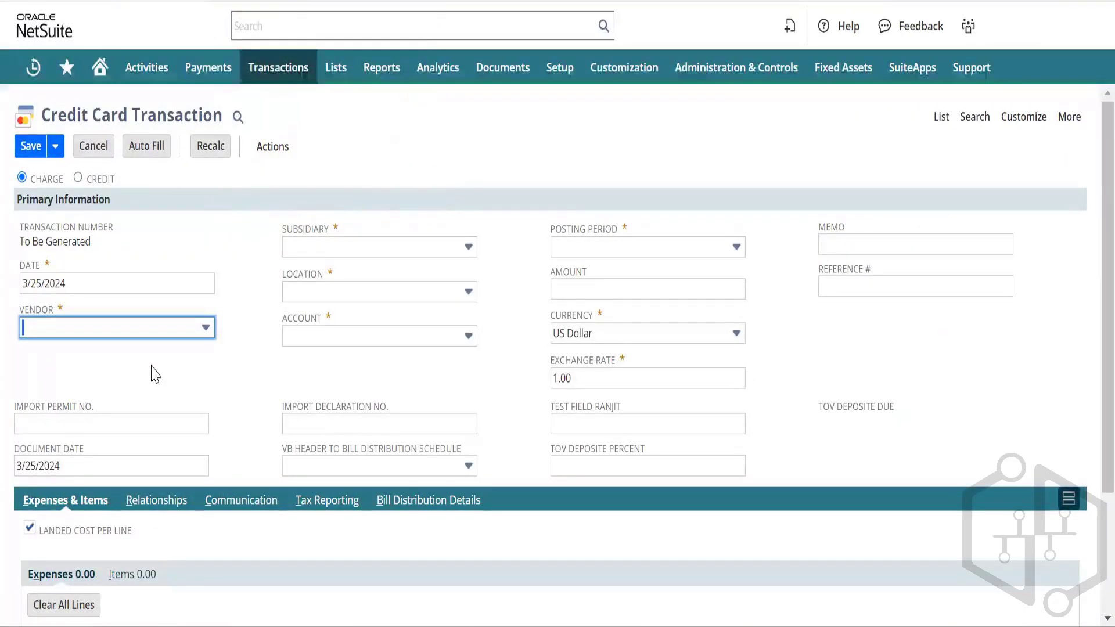
left_click(174, 332)
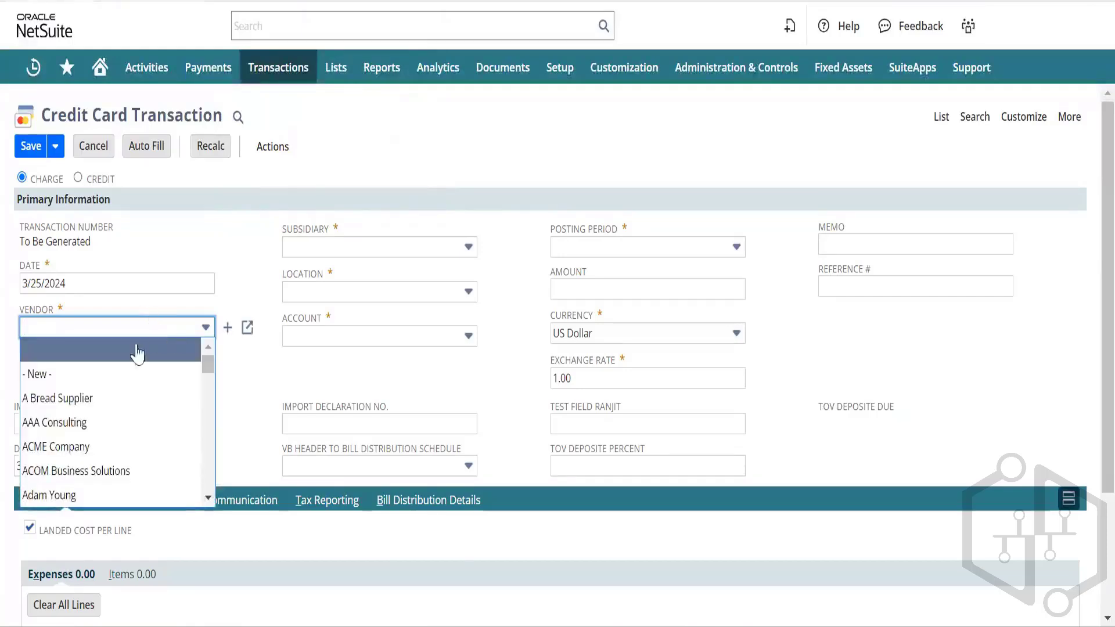
scroll(116, 400, "down", 2)
scroll(104, 405, "up", 2)
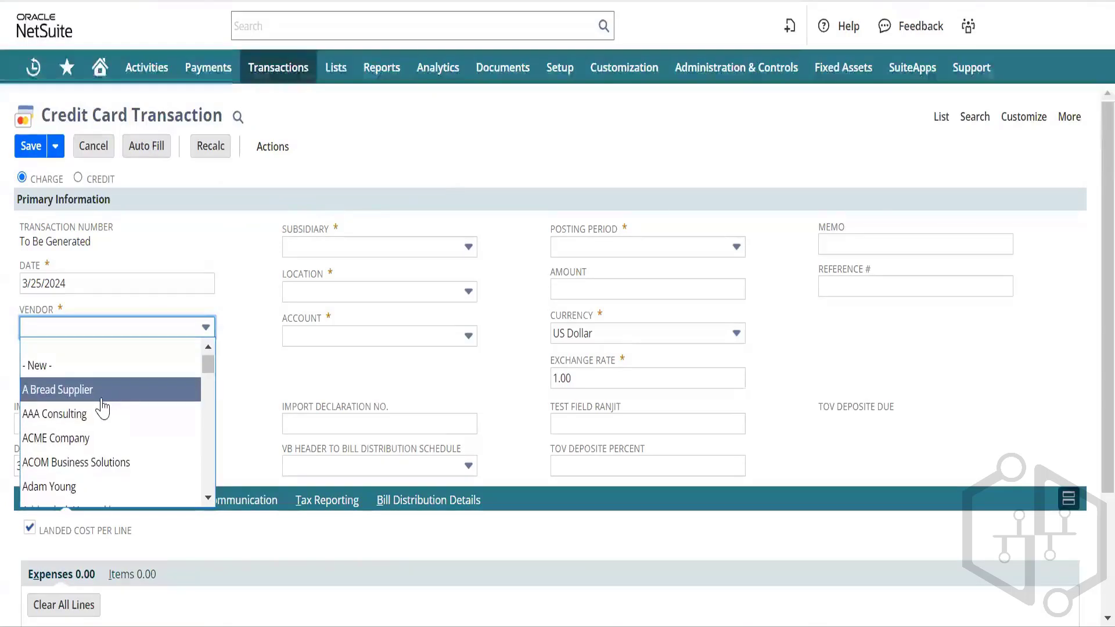
left_click(98, 413)
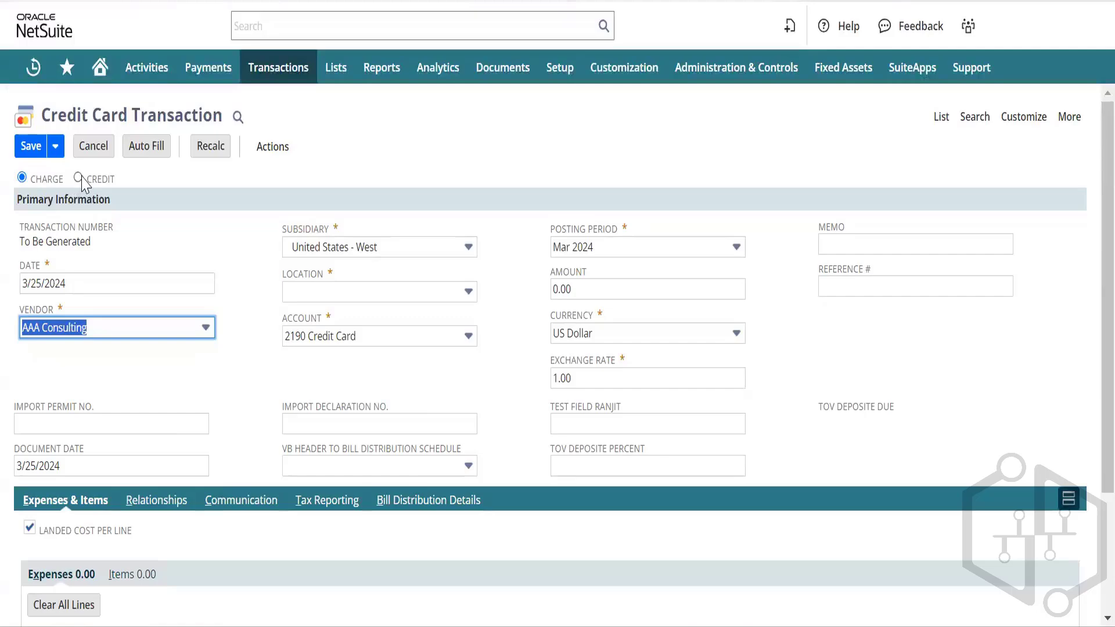
scroll(247, 383, "down", 2)
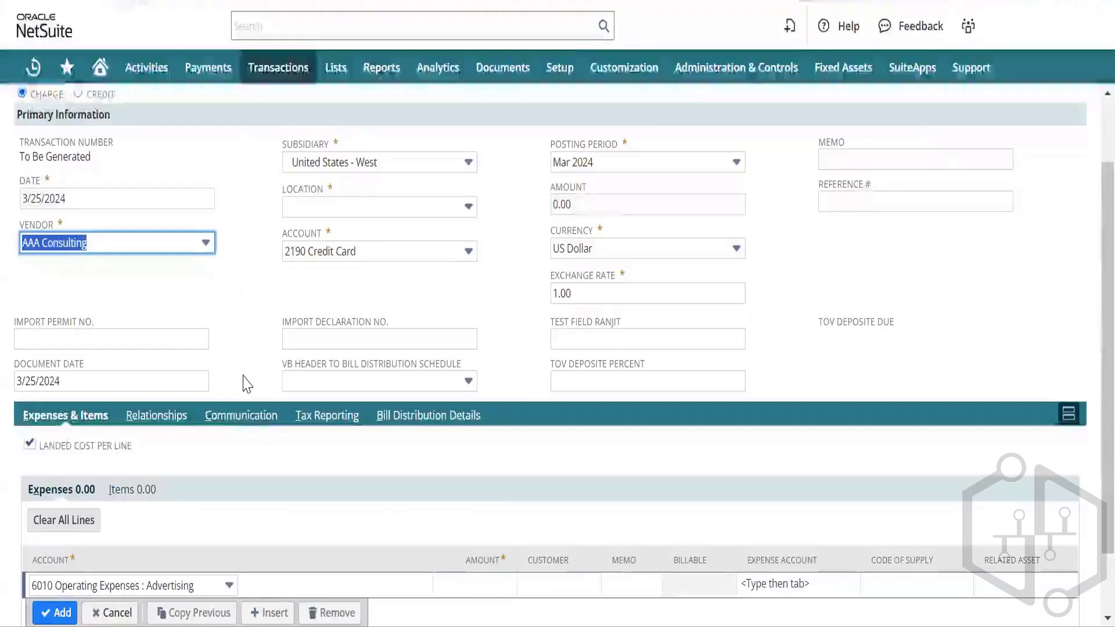
scroll(246, 384, "up", 2)
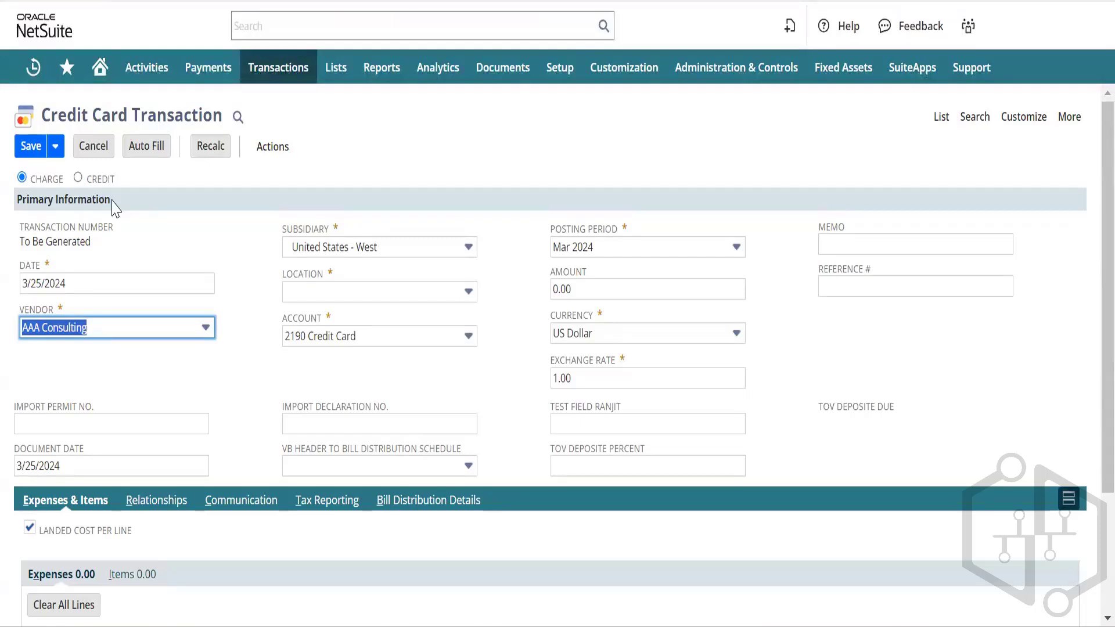
Step: Cancel the page reload, then leave the unsaved bill payment page
key("F5")
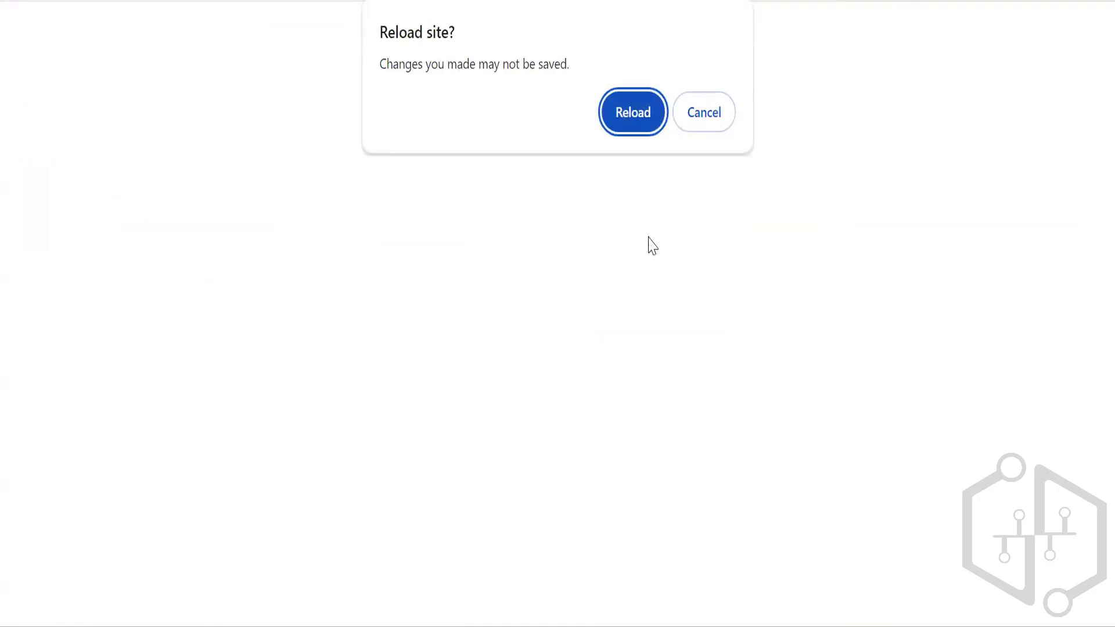
left_click(700, 115)
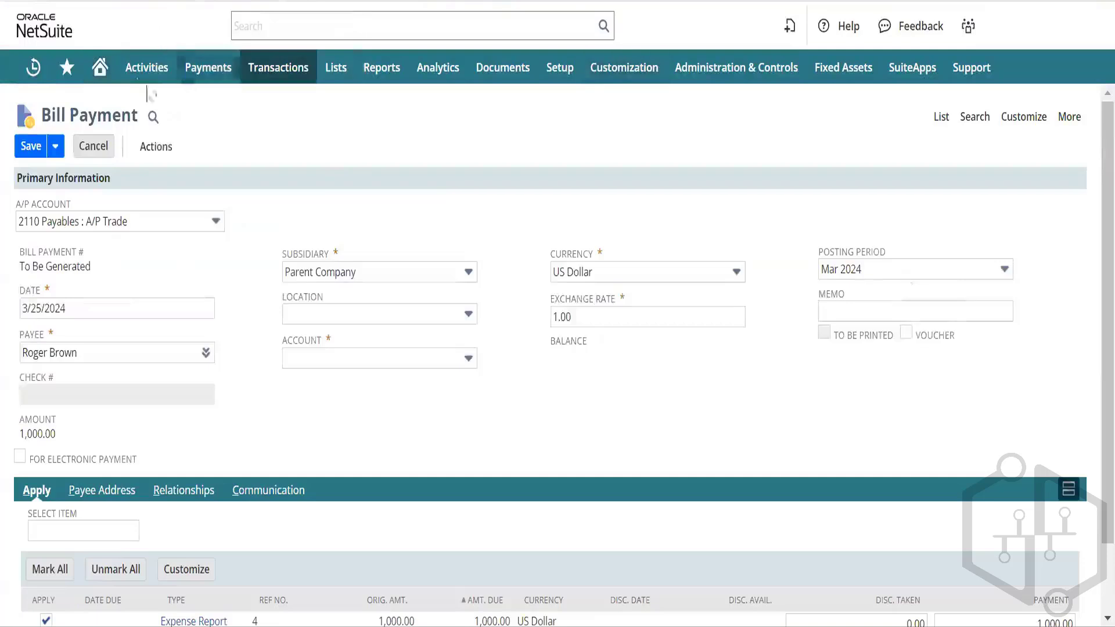
mouse_move(148, 72)
left_click(257, 67)
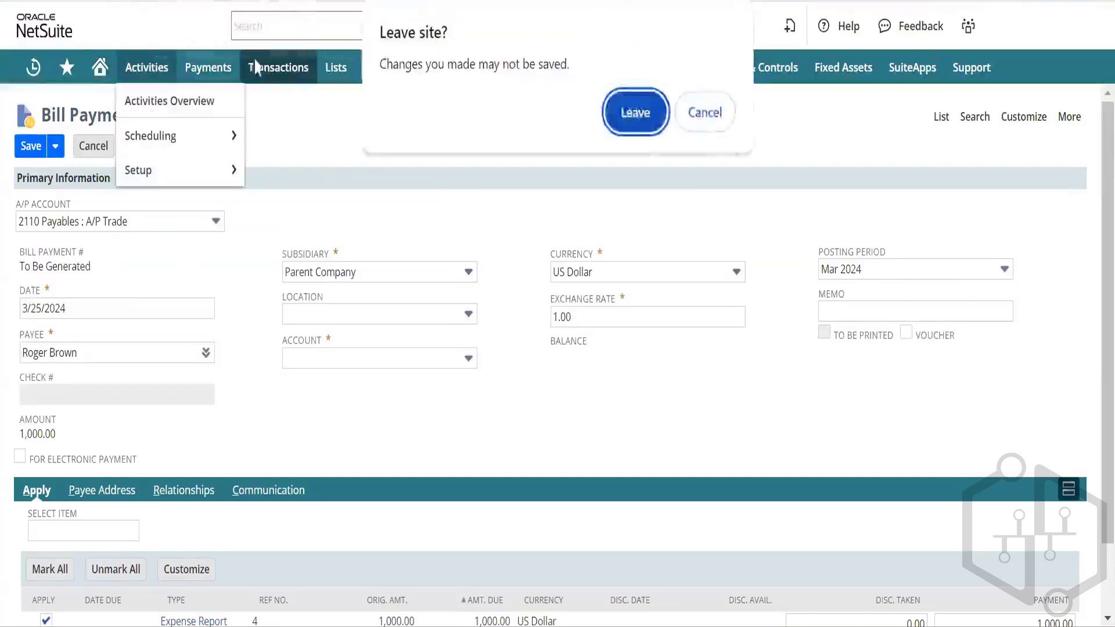
left_click(632, 113)
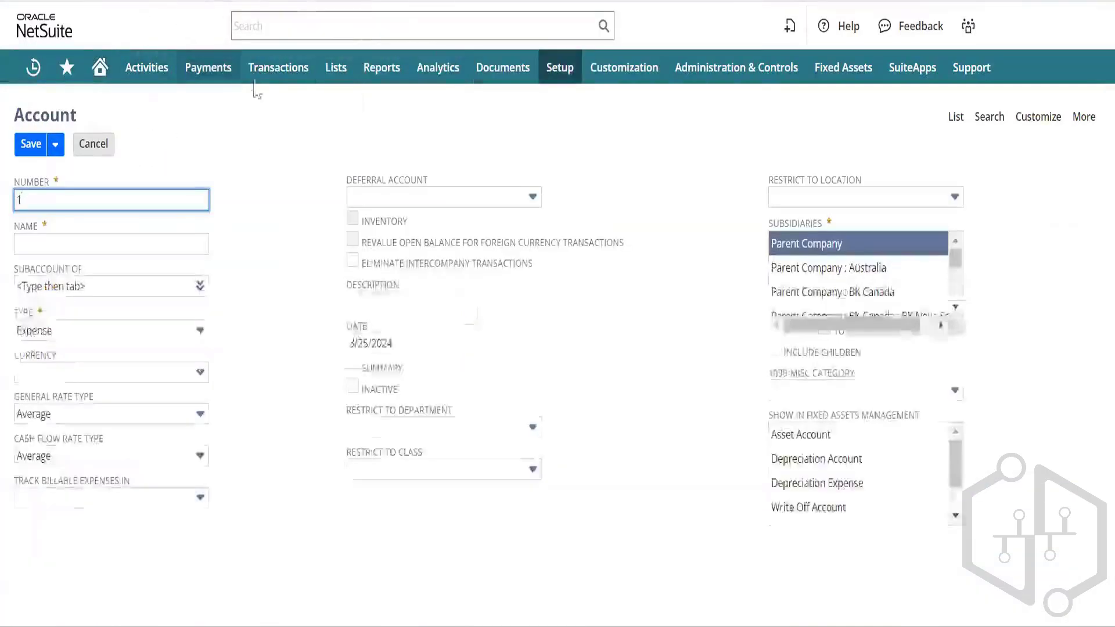
Step: Open a fresh Credit Card Transaction form, discarding the unsaved account form
mouse_move(267, 73)
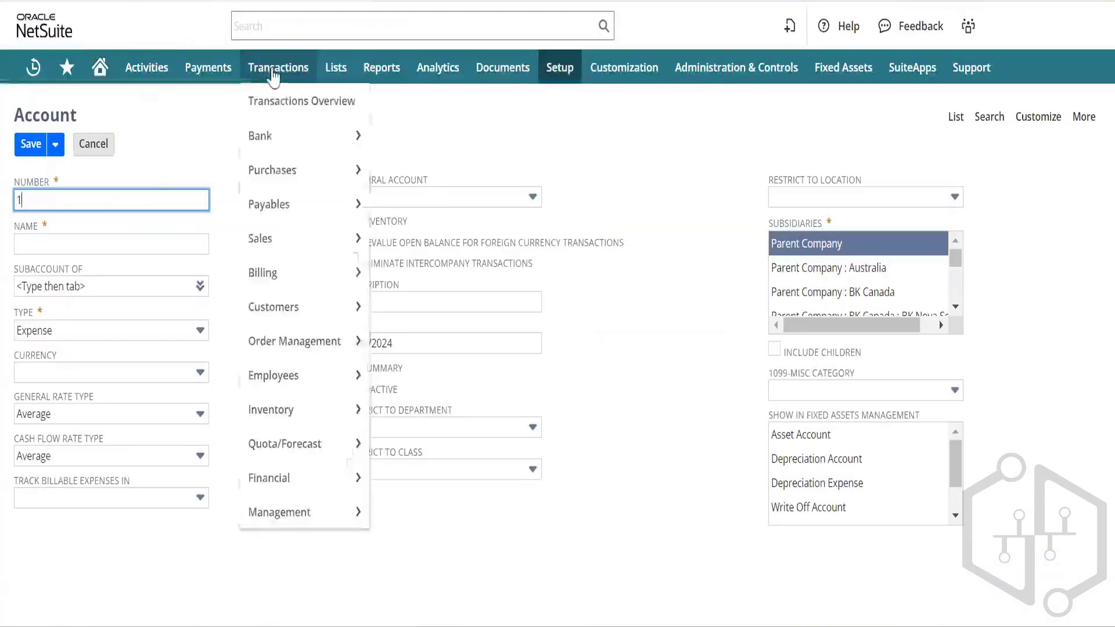
mouse_move(357, 170)
mouse_move(323, 136)
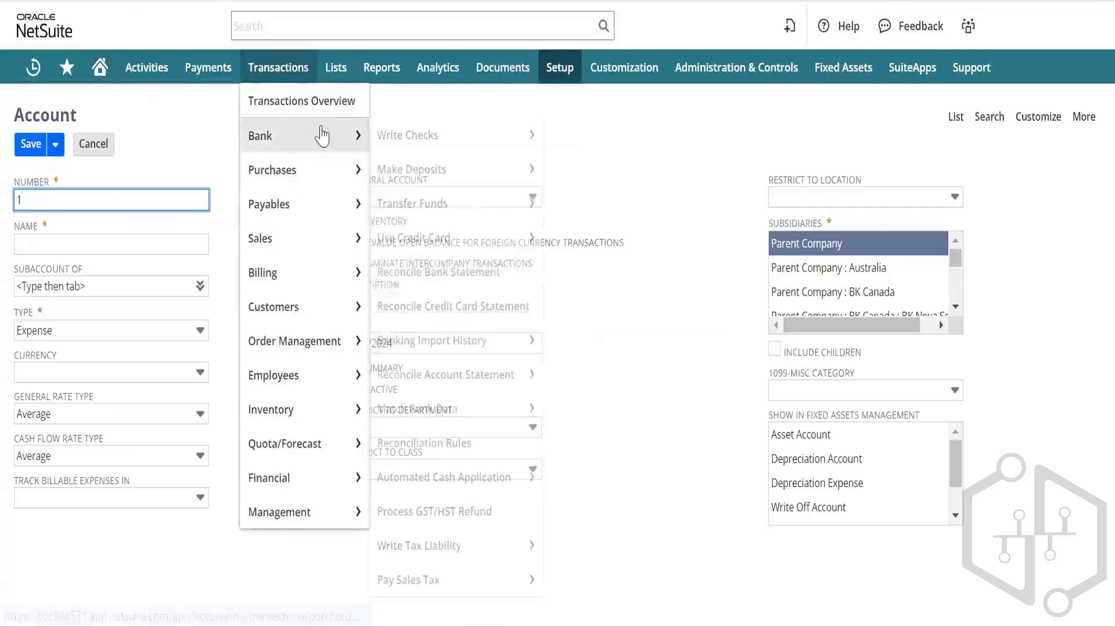
left_click(441, 239)
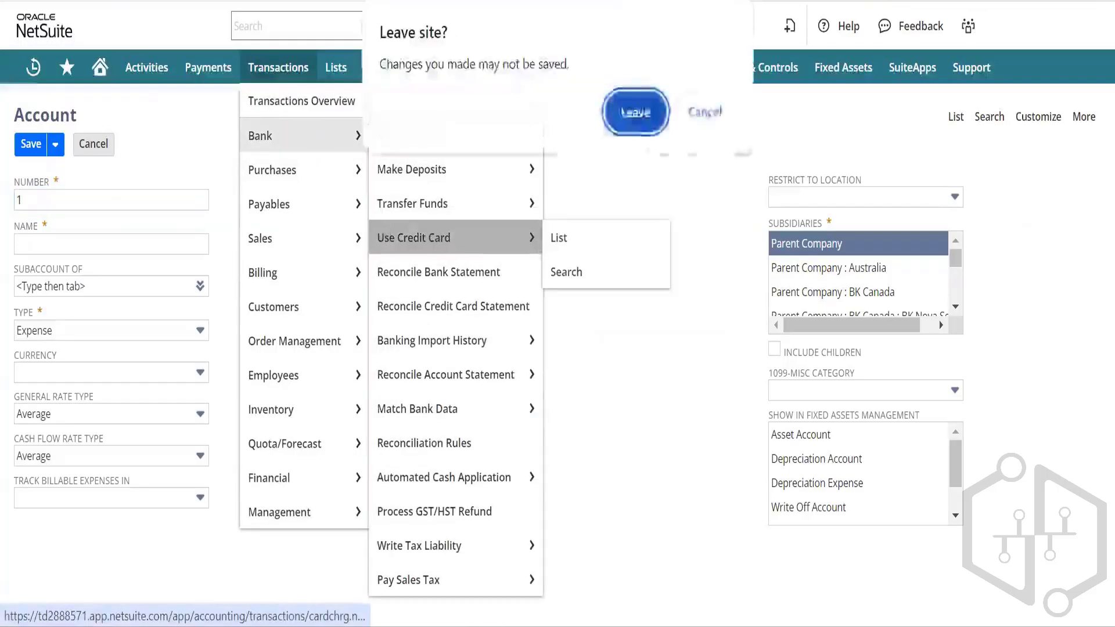
left_click(632, 113)
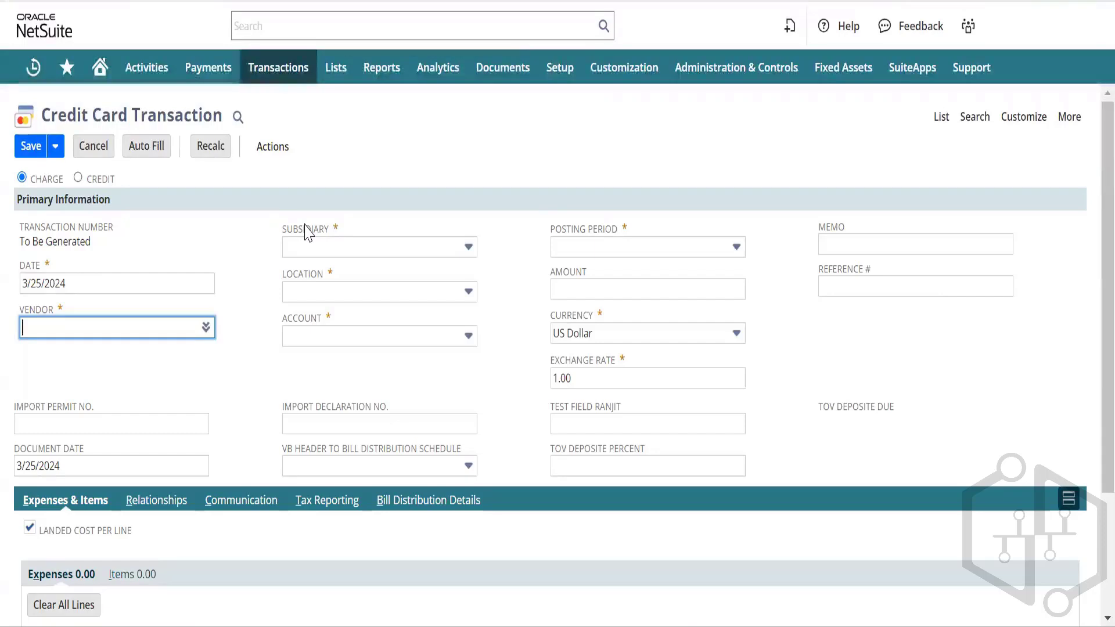
Step: Switch the transaction to credit and back to charge, confirming each type-change warning
left_click(78, 179)
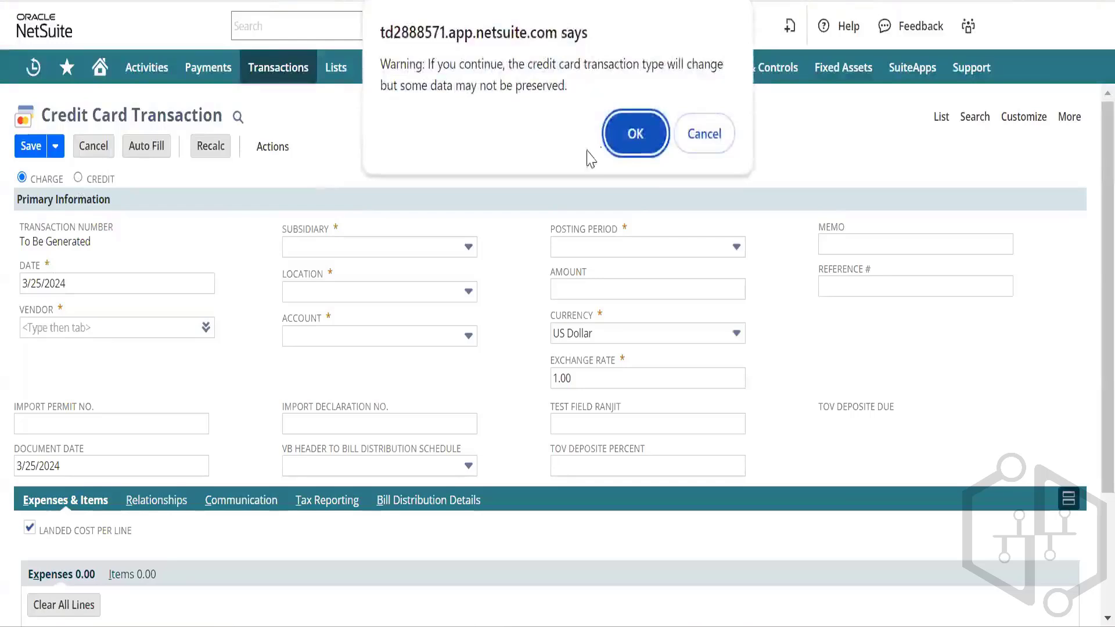
left_click(636, 137)
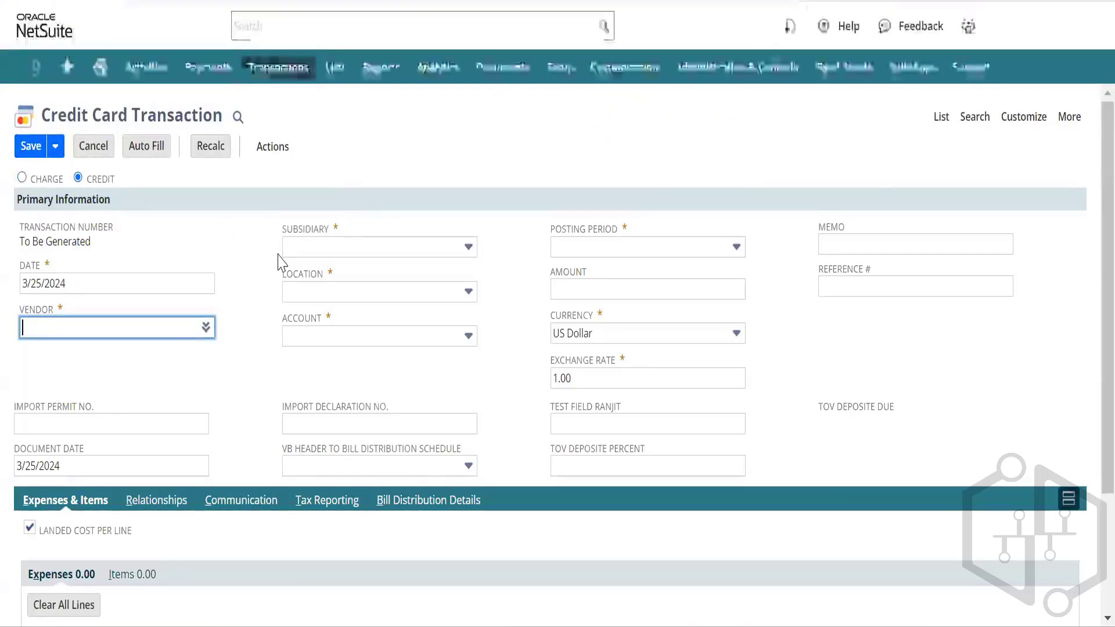
scroll(247, 347, "down", 3)
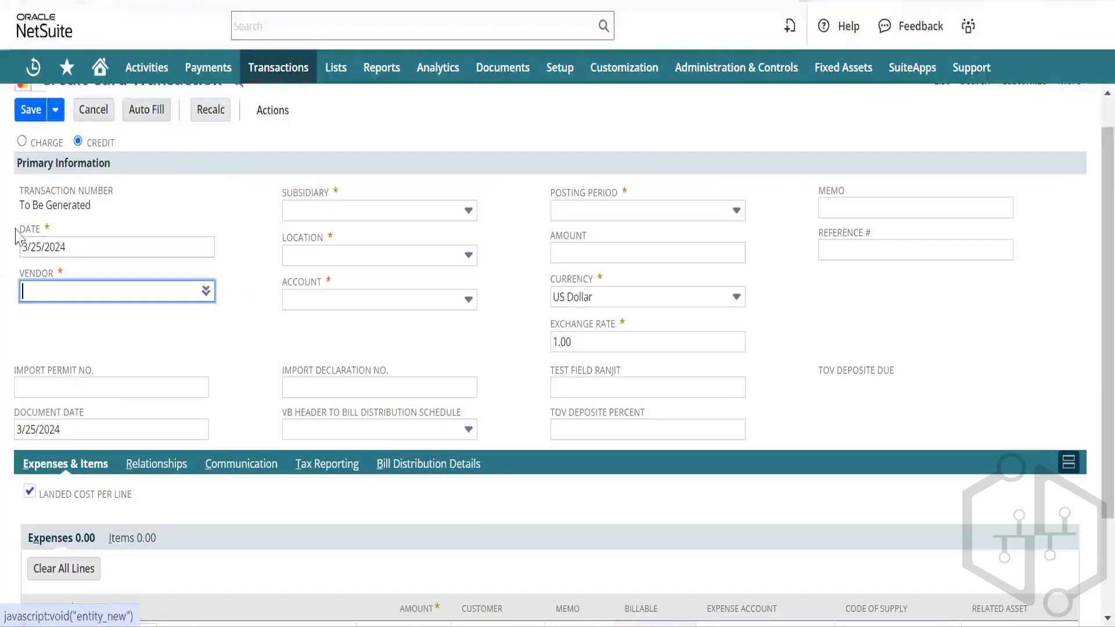
left_click(22, 142)
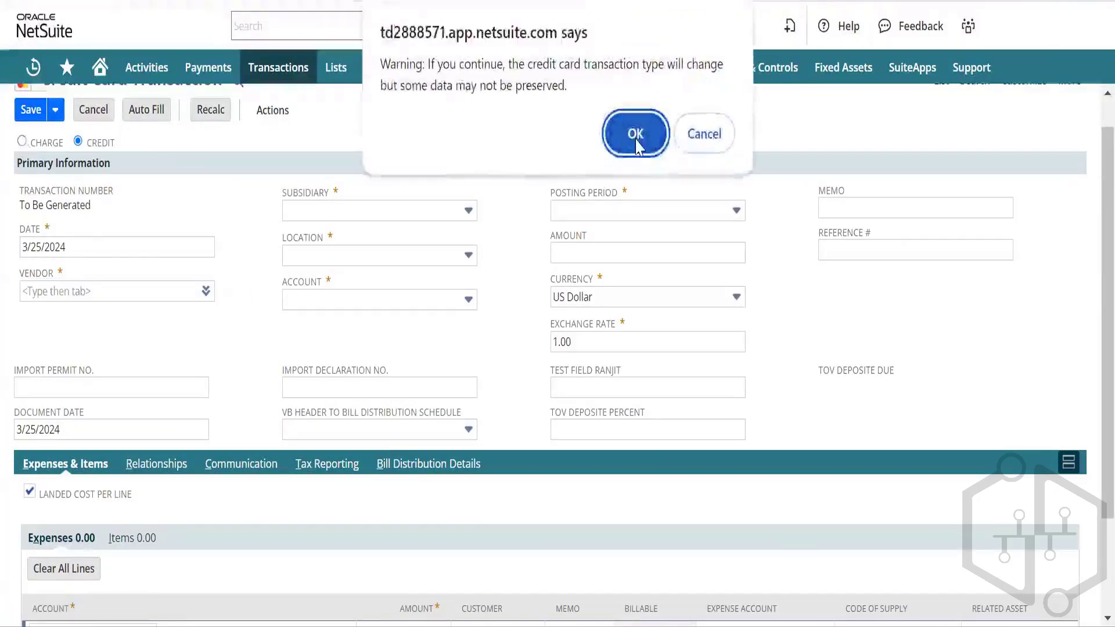
left_click(635, 136)
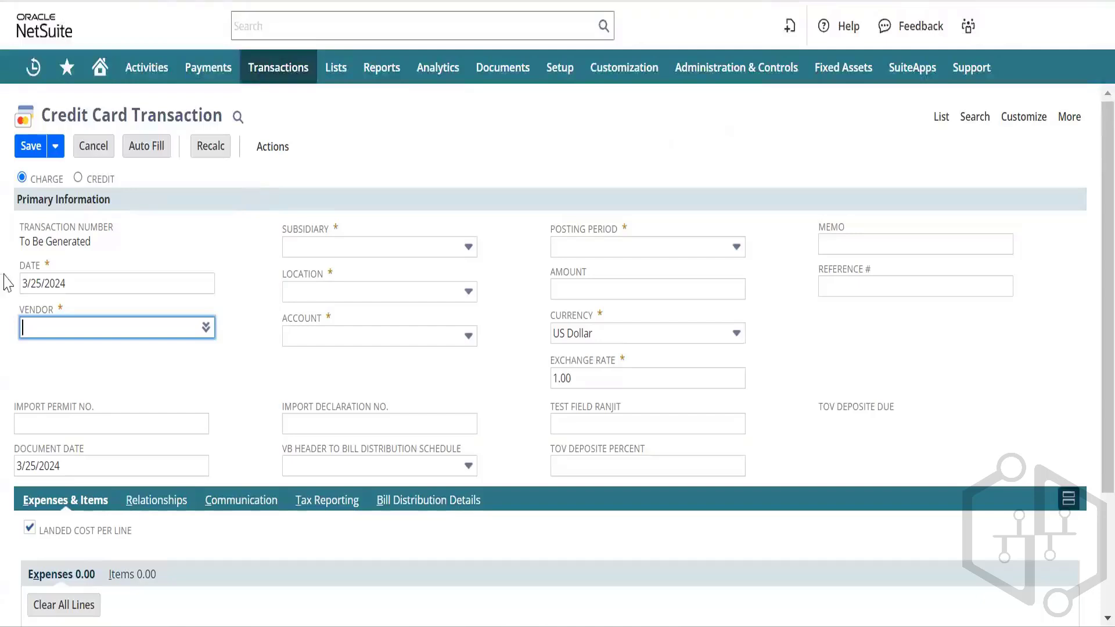
Step: Set the vendor to AAA Consulting and the location to US-1
left_click(100, 337)
type("aa")
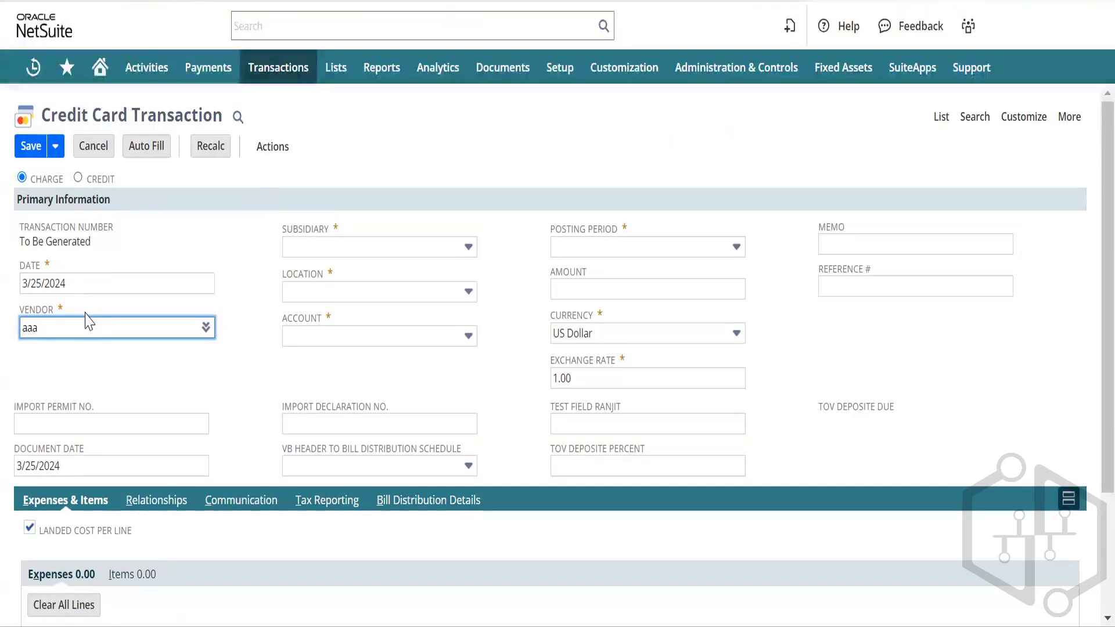
type("a")
left_click(119, 349)
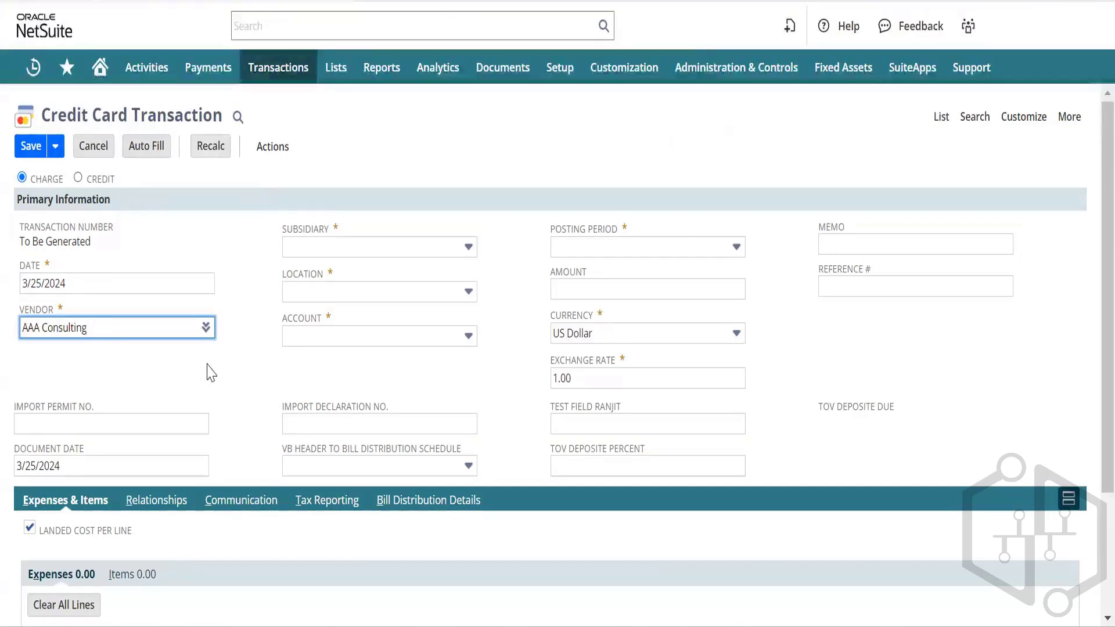
left_click(378, 297)
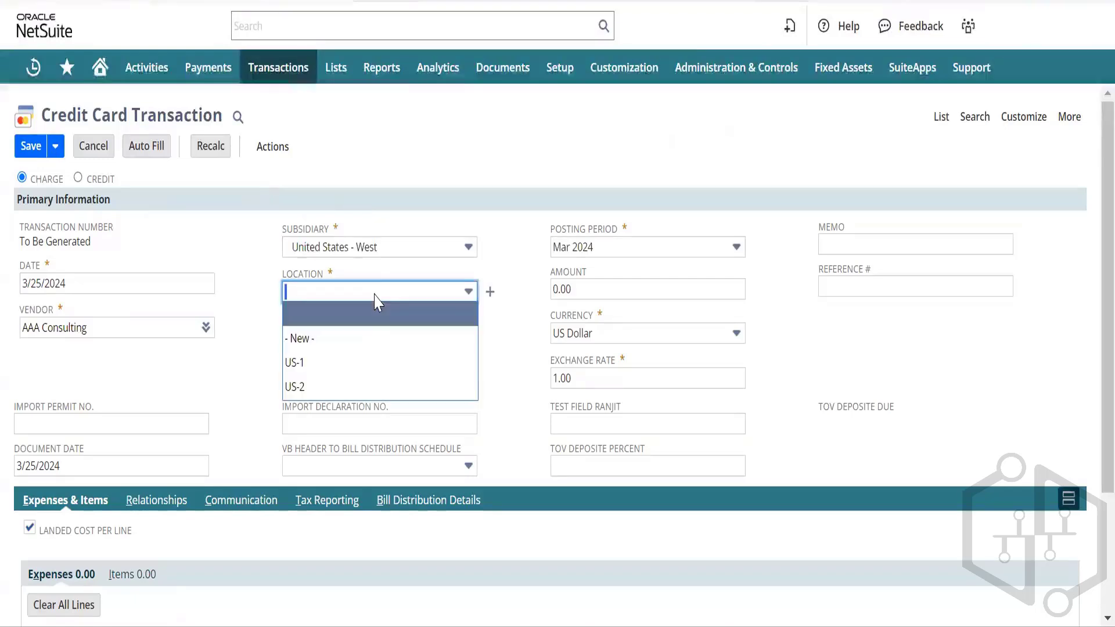
left_click(334, 363)
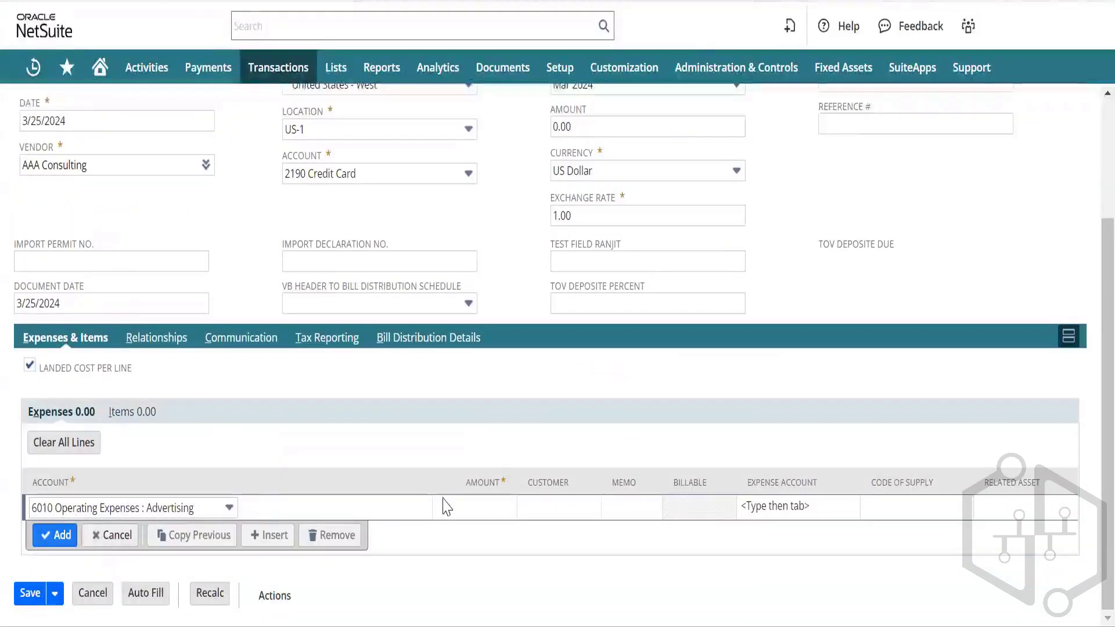
Step: Add a 100.00 expense line on 6081 Miscellaneous Expense and save the charge
left_click(217, 509)
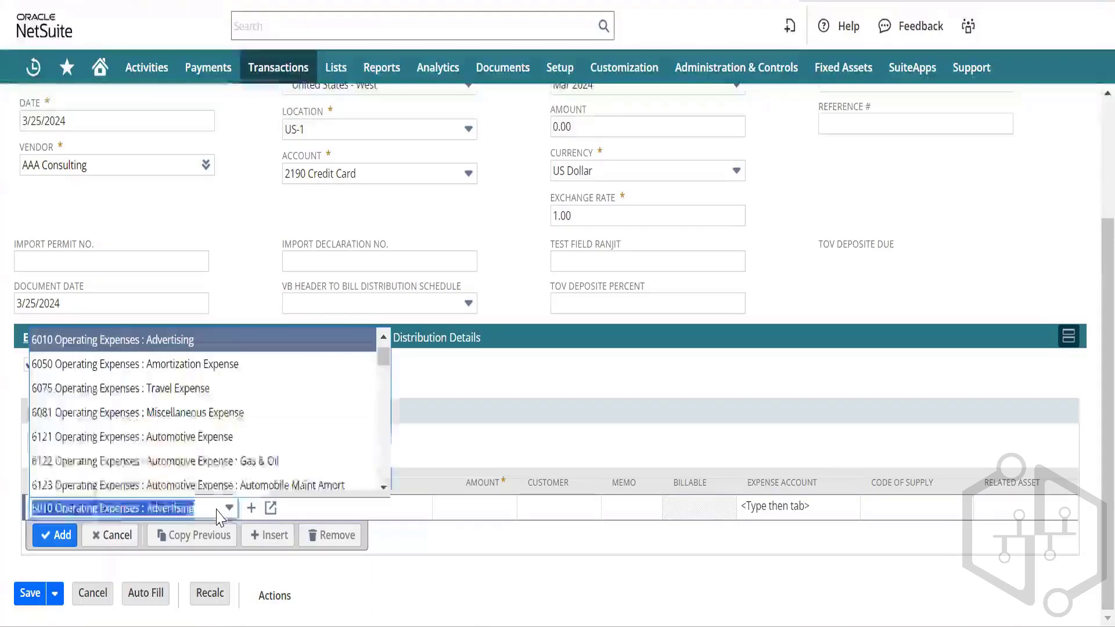
left_click(211, 414)
left_click(491, 510)
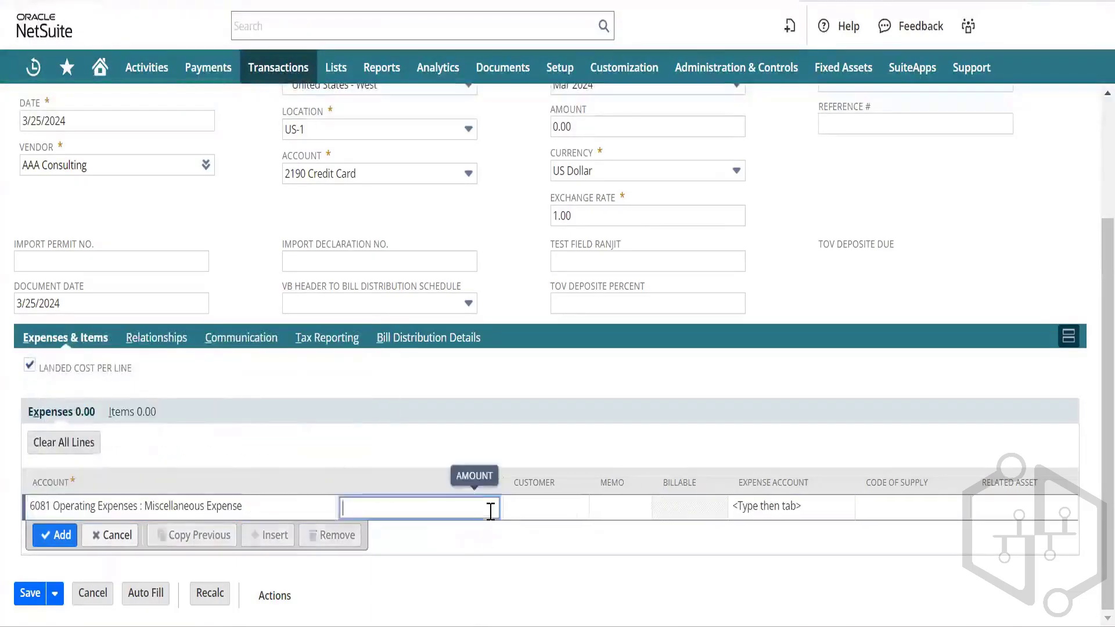
type("1")
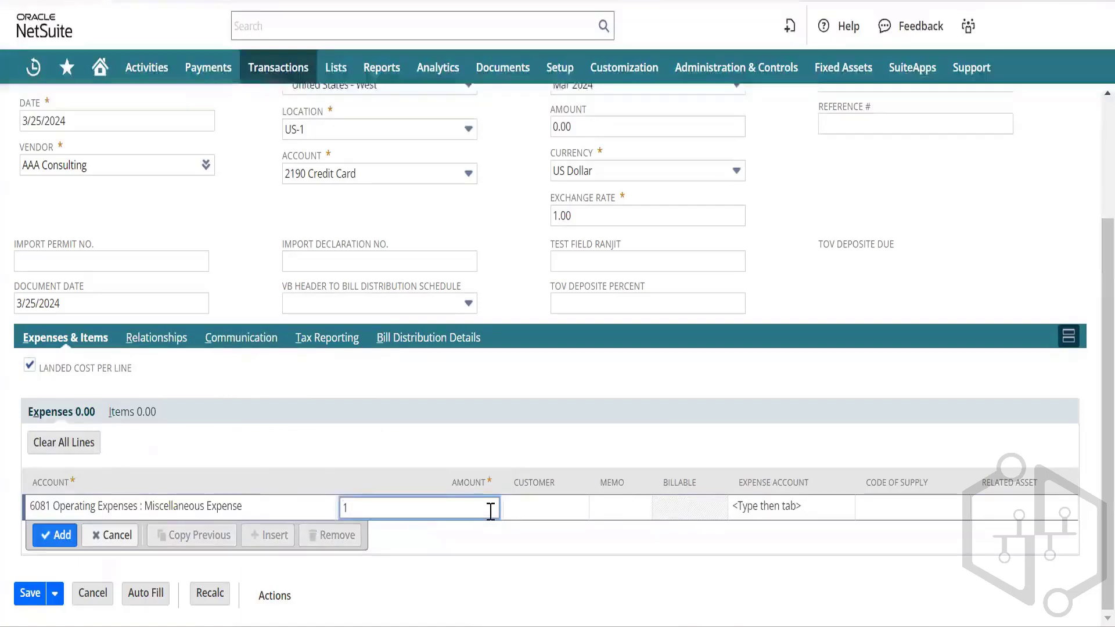
type("00")
key("Tab")
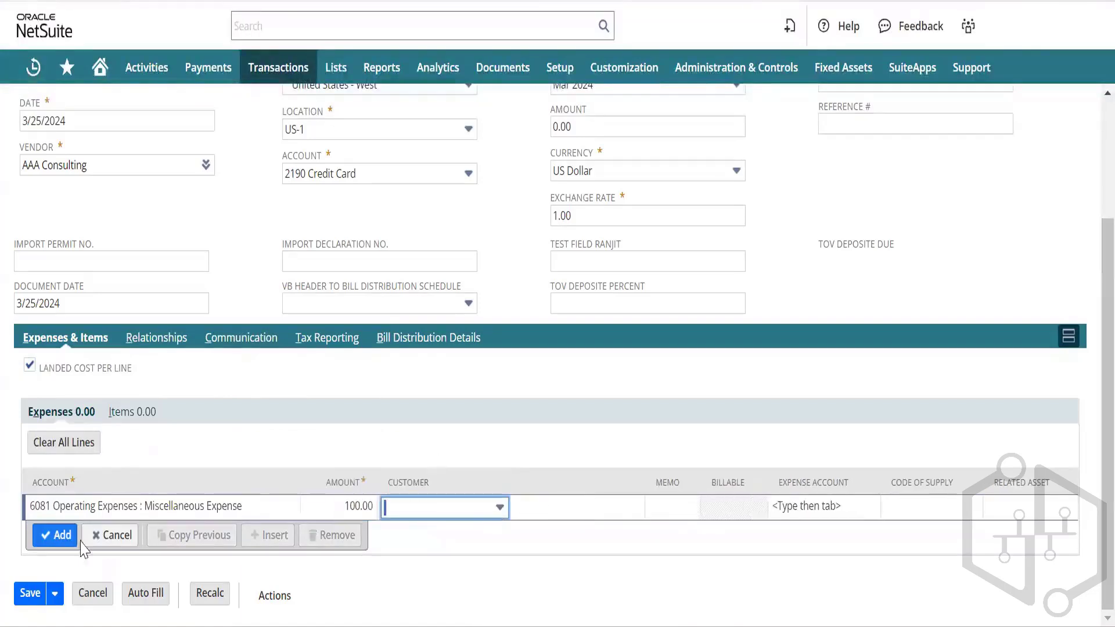
left_click(53, 534)
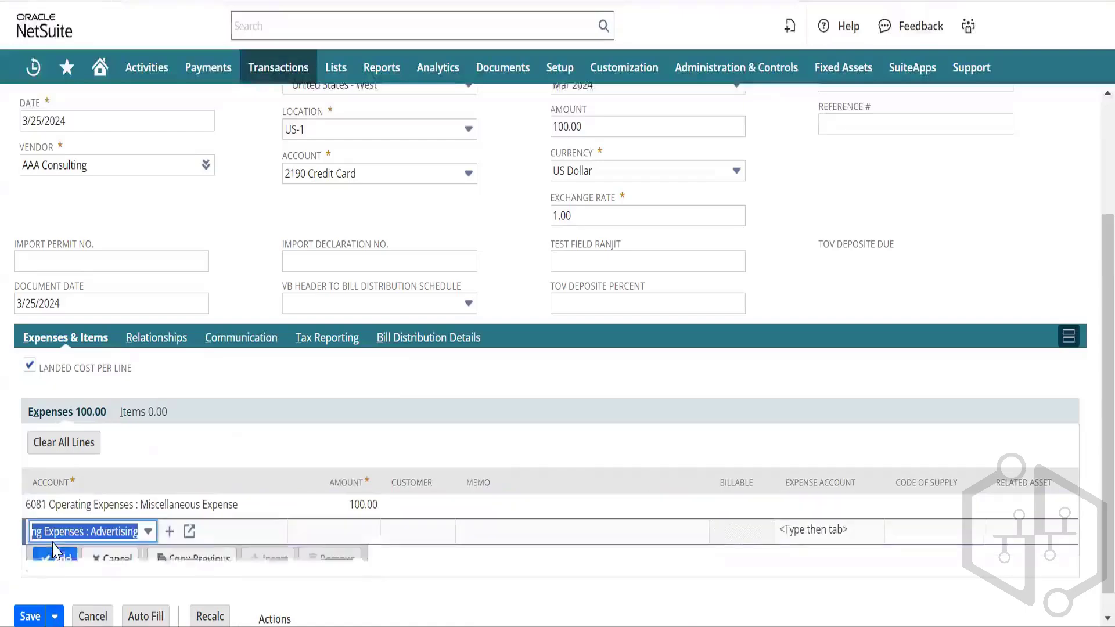
scroll(263, 303, "up", 5)
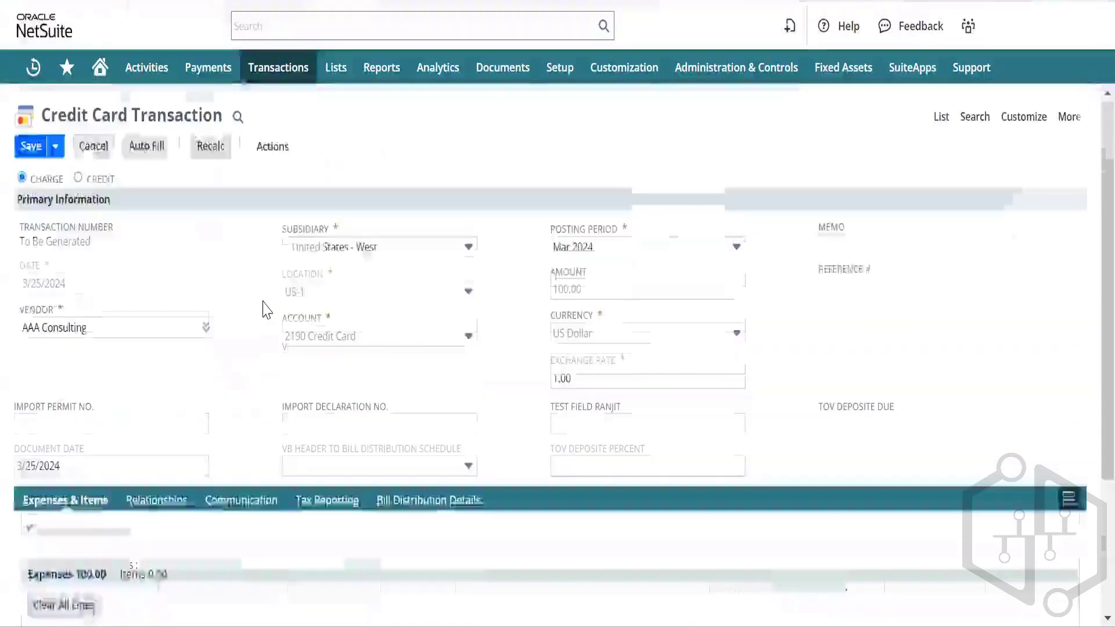
left_click(33, 150)
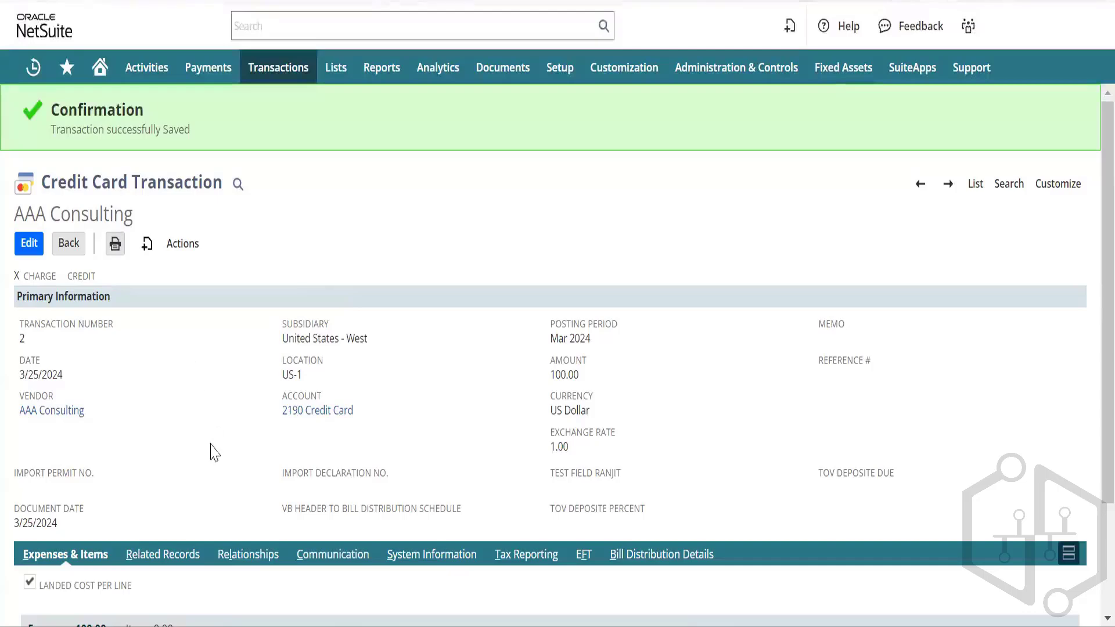
Step: Review saved credit card charge 2 for AAA Consulting, $100.00, and its success banner
scroll(270, 401, "down", 3)
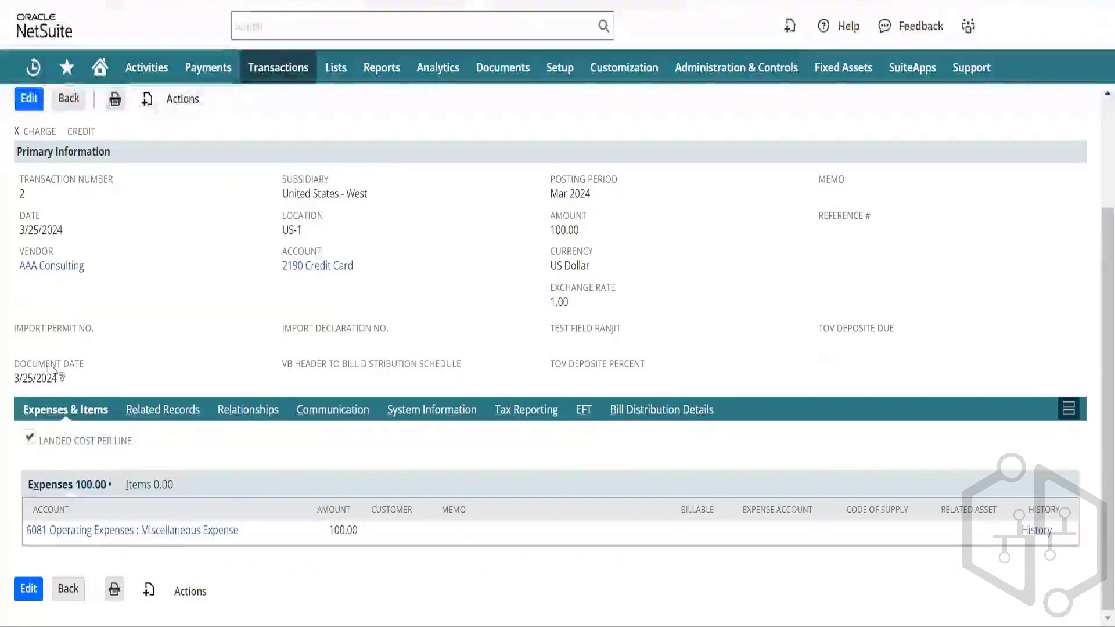
scroll(159, 316, "up", 3)
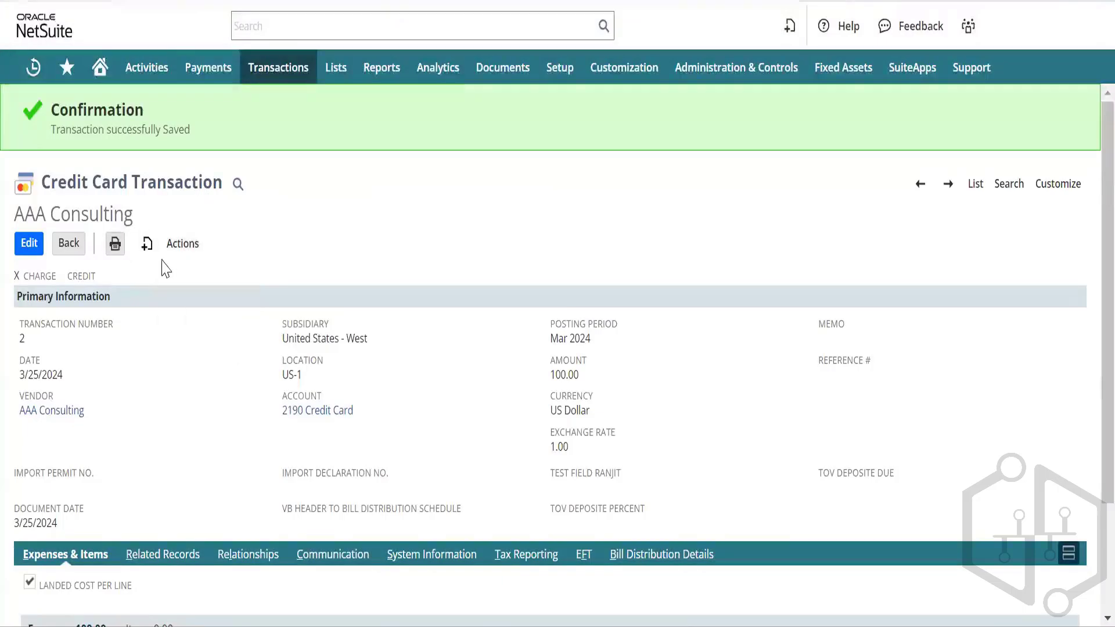
mouse_move(177, 247)
left_click(206, 387)
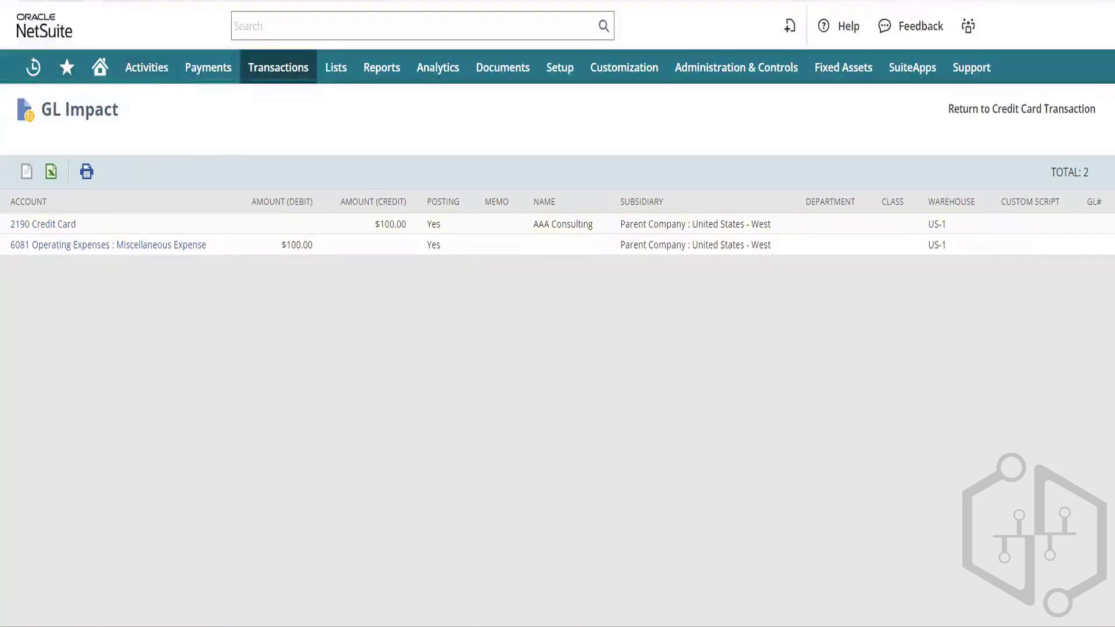
left_click(23, 1)
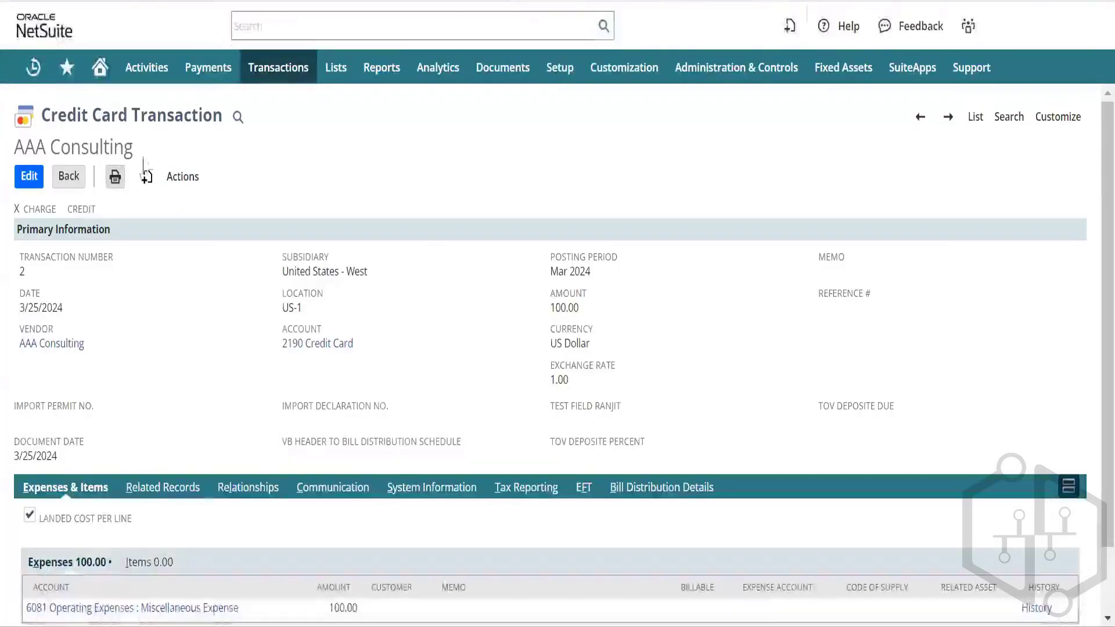
Step: Start a new credit card charge for vendor AAA Consulting at location US-1
mouse_move(183, 180)
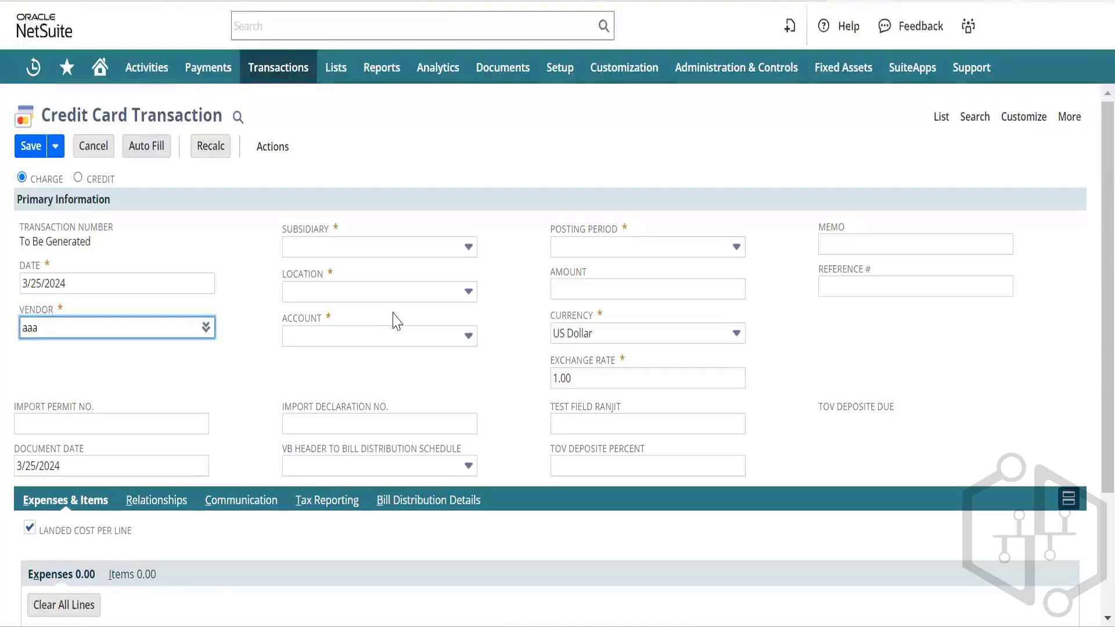
left_click(124, 350)
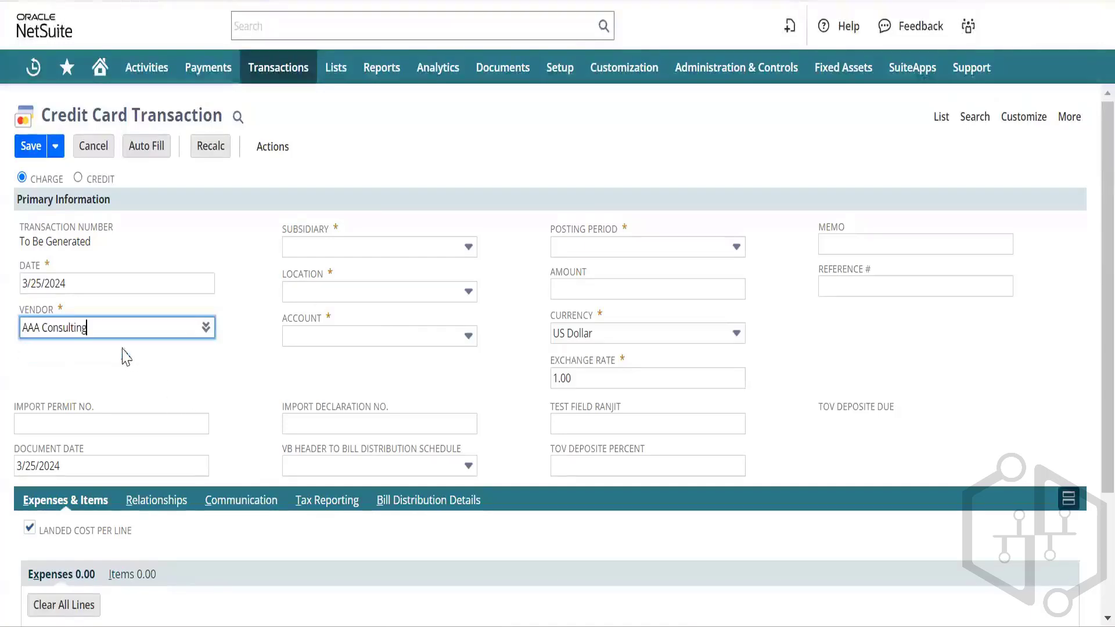
left_click(361, 290)
left_click(360, 291)
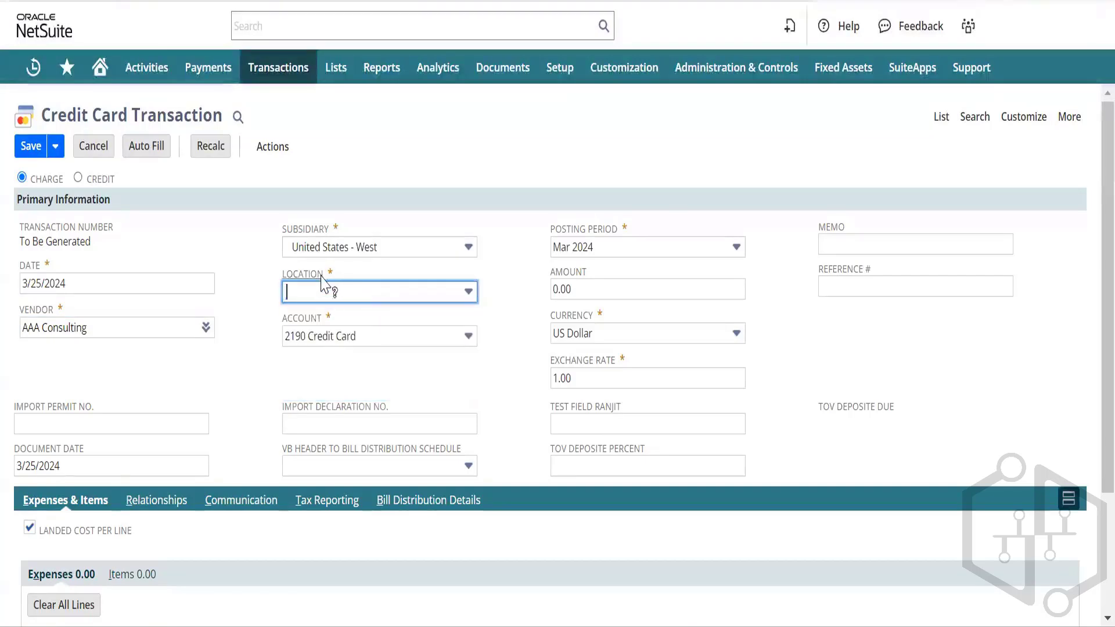
left_click(344, 291)
left_click(295, 362)
left_click(224, 376)
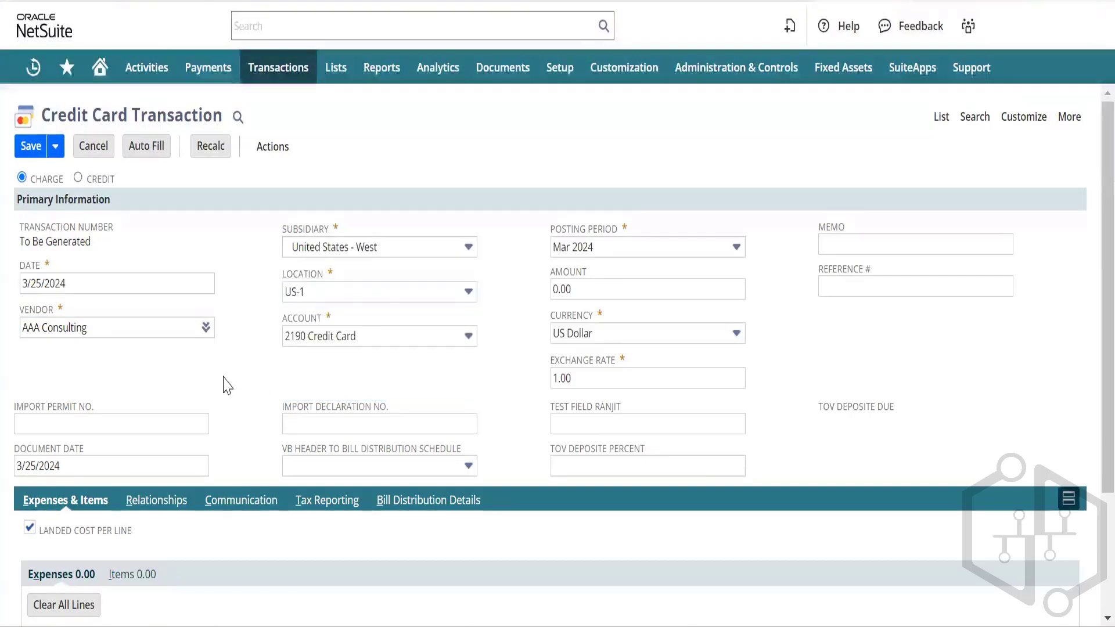
Step: Add an expense line charged to 6075 Travel Expense for 50.00
scroll(344, 371, "down", 3)
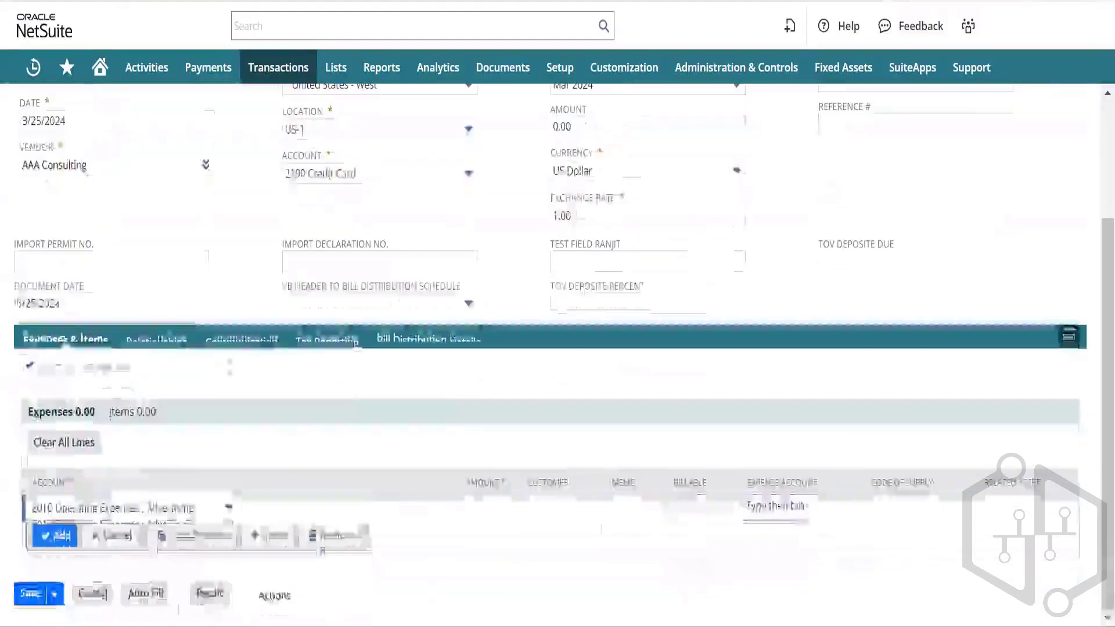
left_click(155, 511)
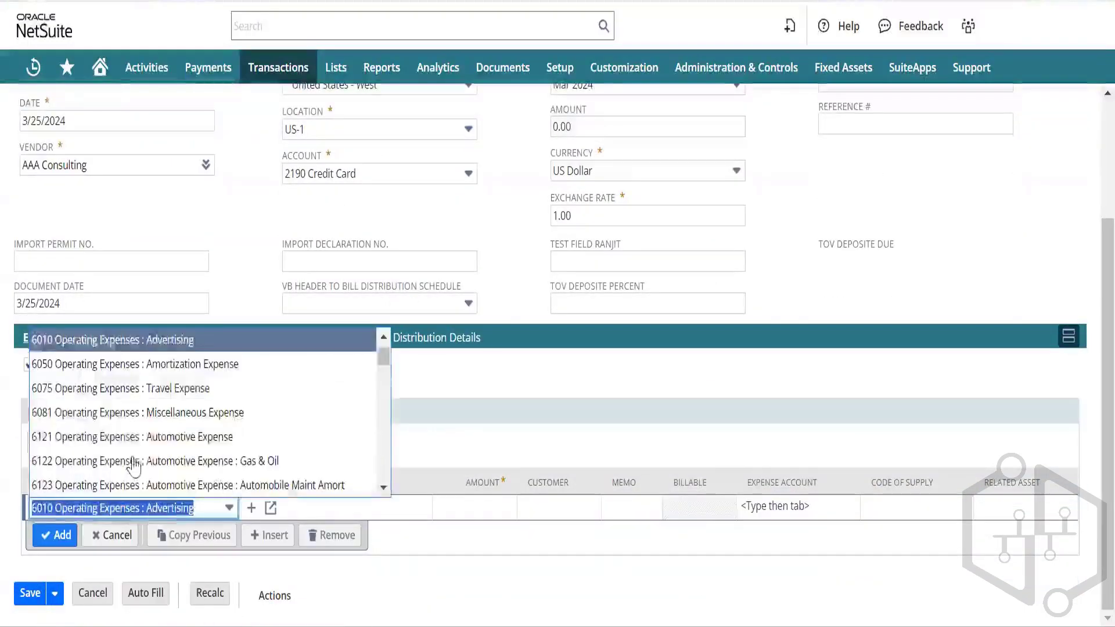
left_click(180, 390)
left_click(465, 507)
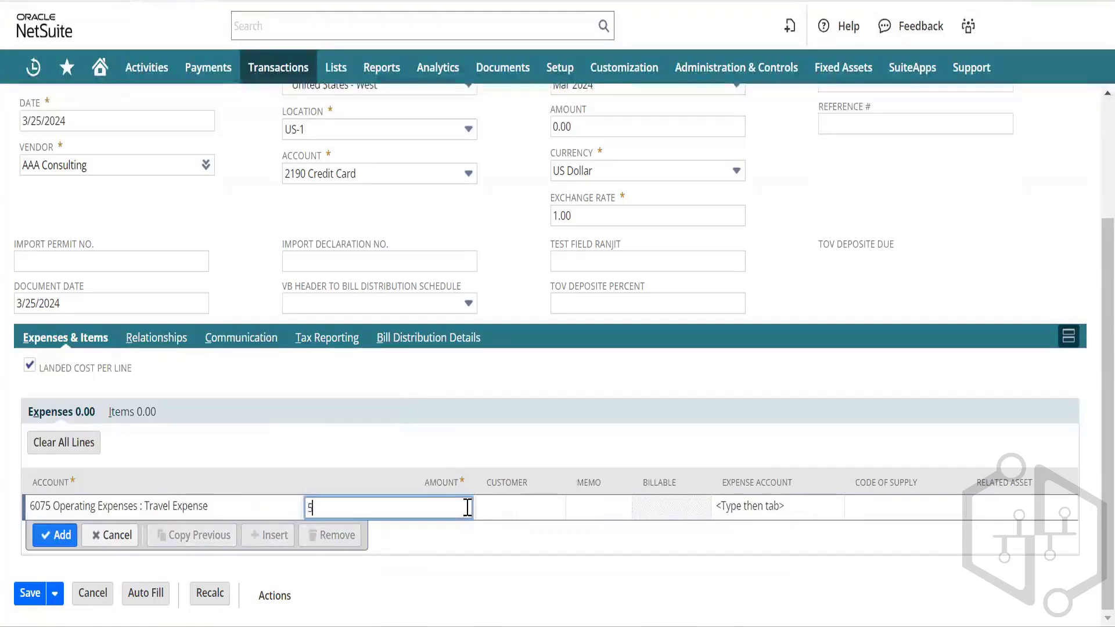
key("Tab")
key("Tab")
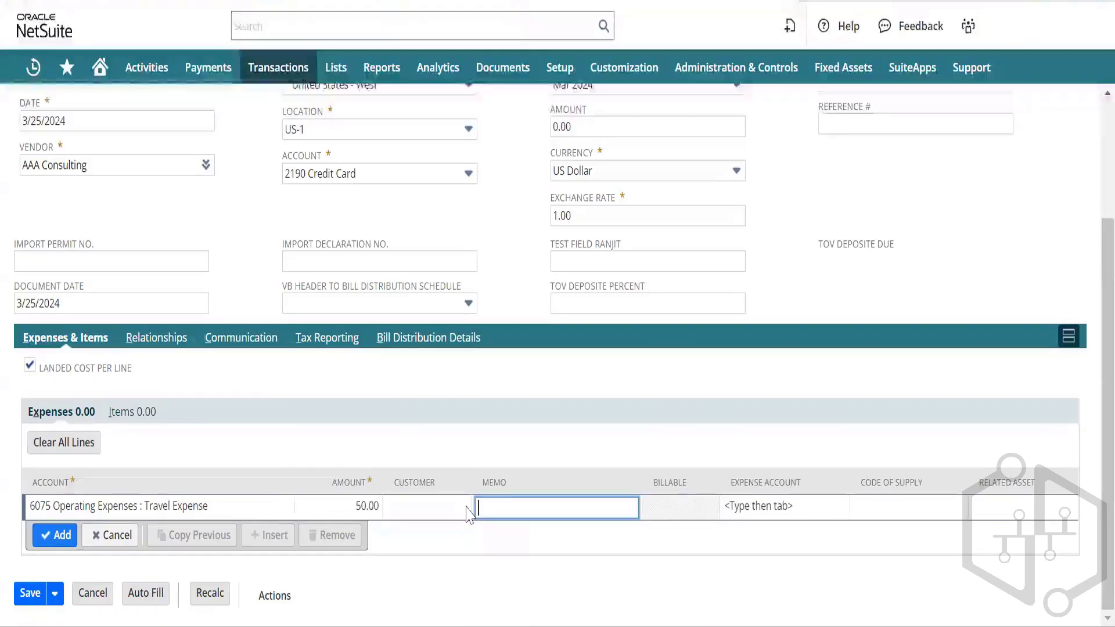
scroll(96, 209, "up", 3)
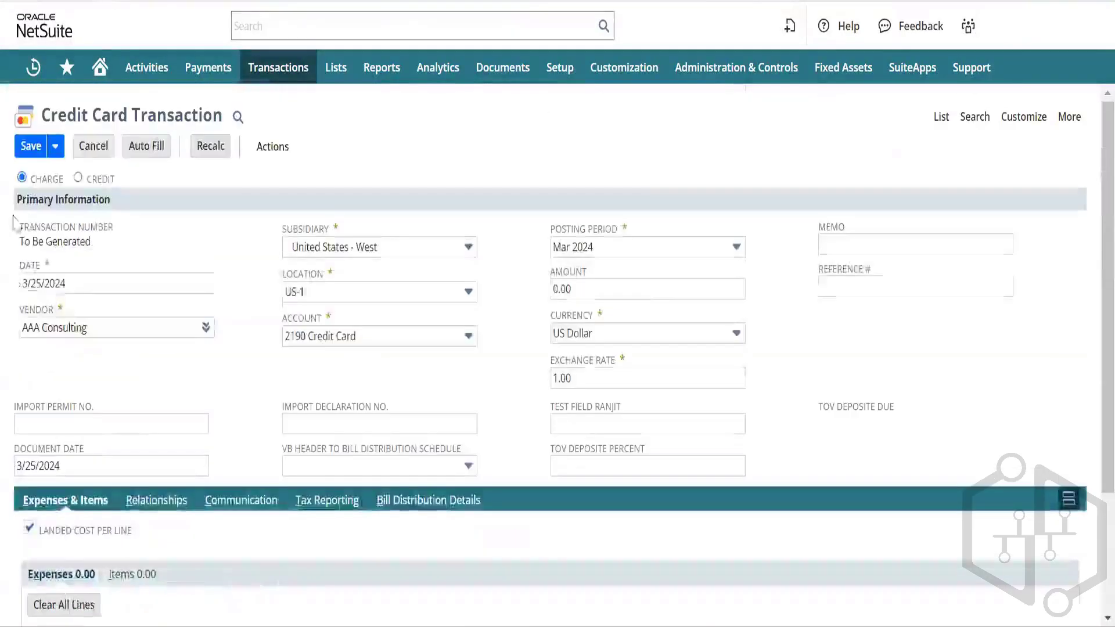
scroll(95, 367, "down", 3)
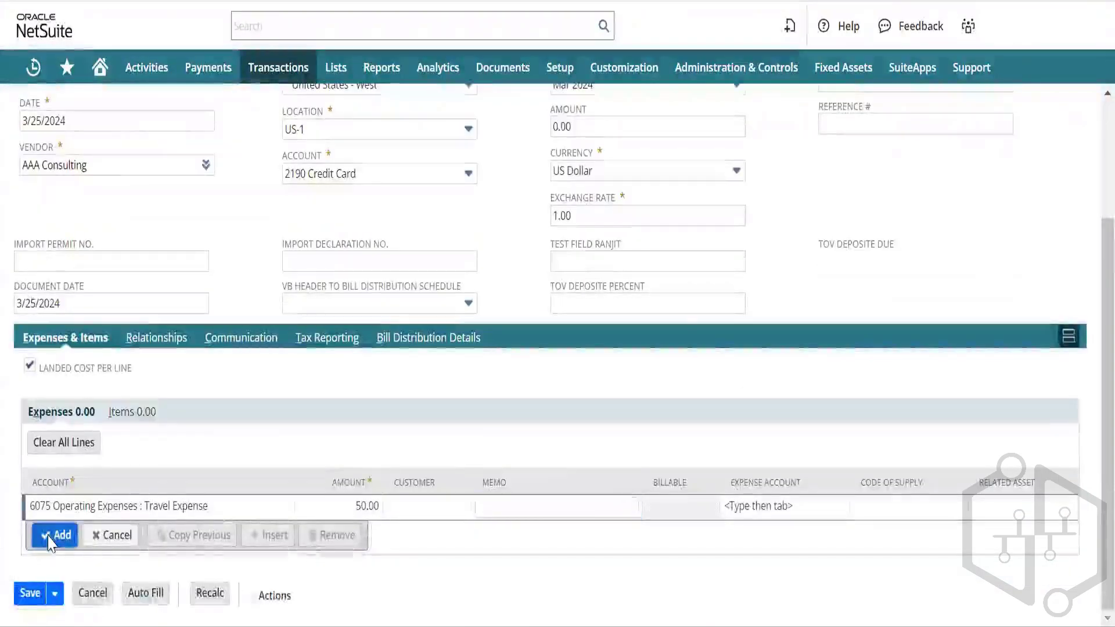
left_click(53, 559)
scroll(110, 368, "up", 3)
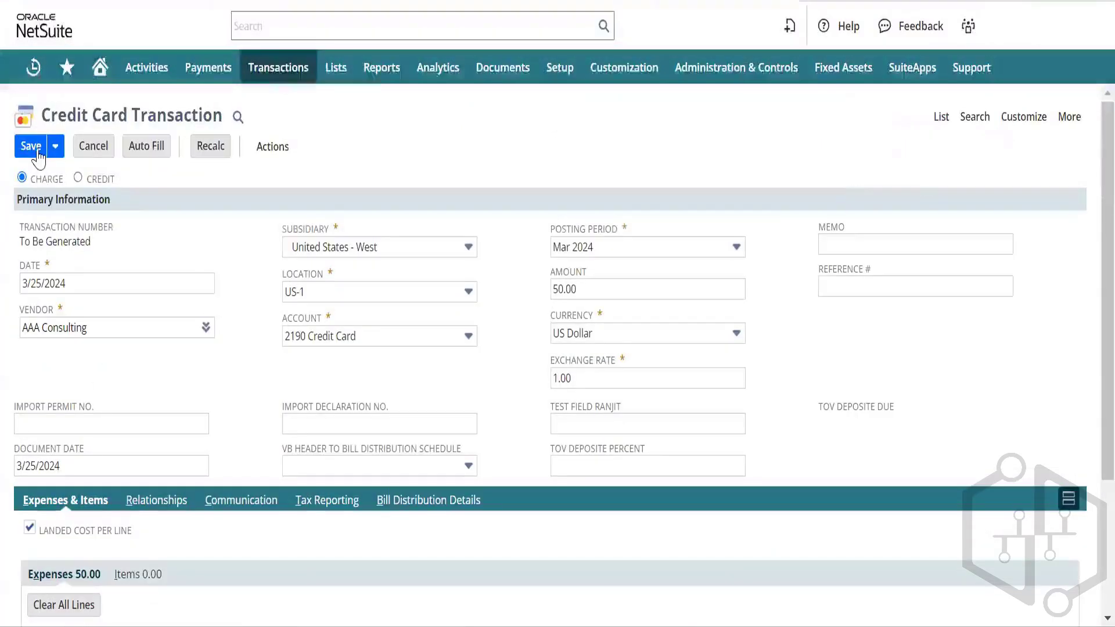
Step: Switch the transaction to a credit and set the location to US-1
left_click(77, 178)
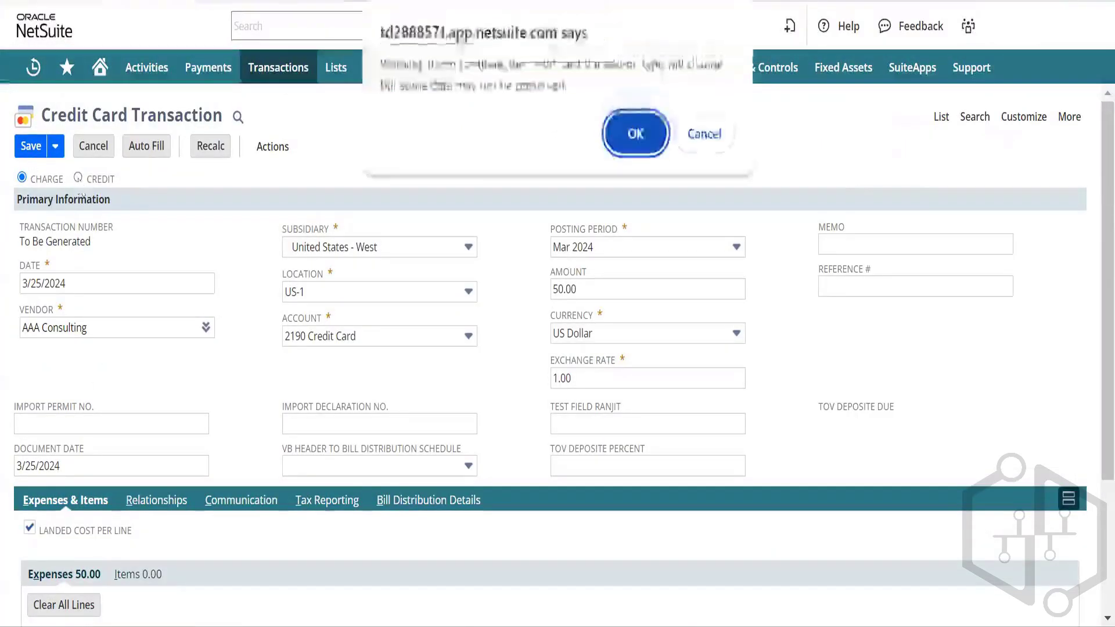
left_click(635, 134)
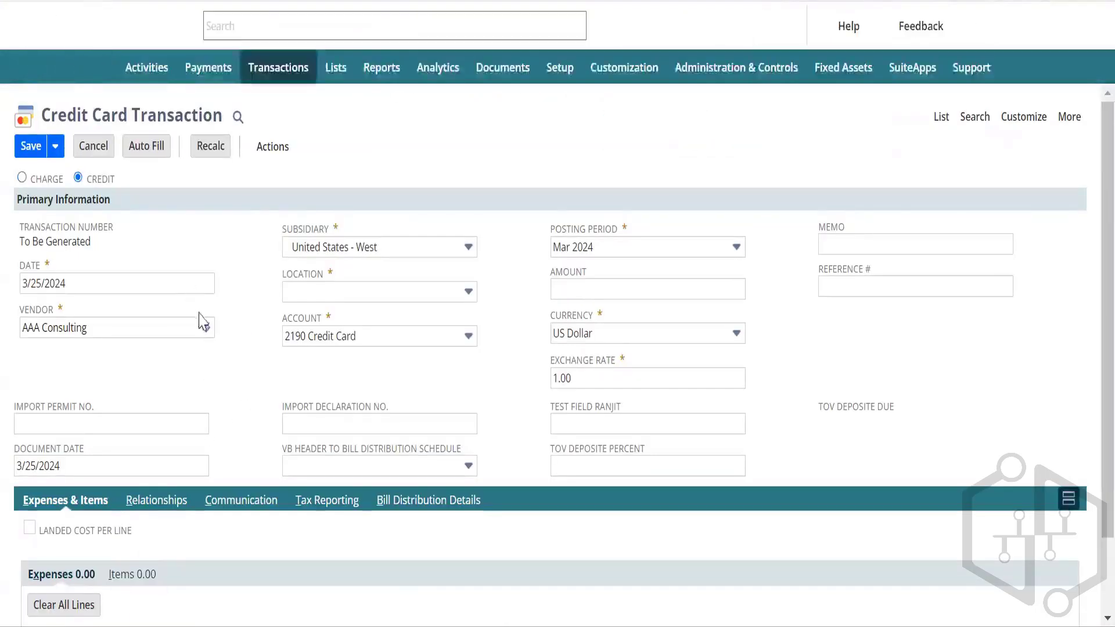
left_click(202, 316)
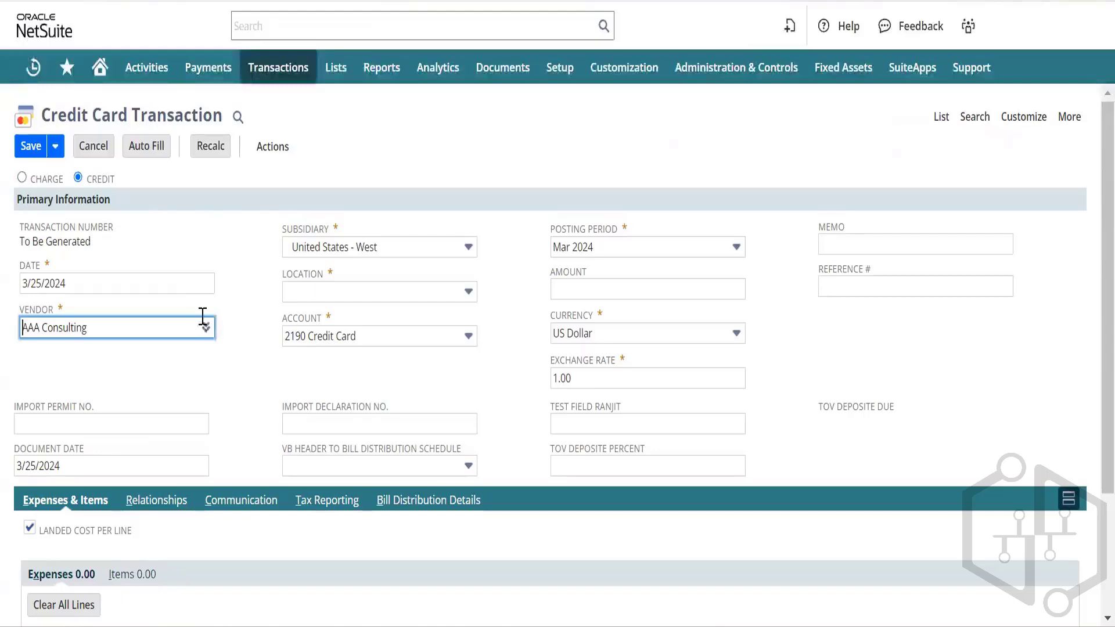
left_click(347, 292)
left_click(337, 360)
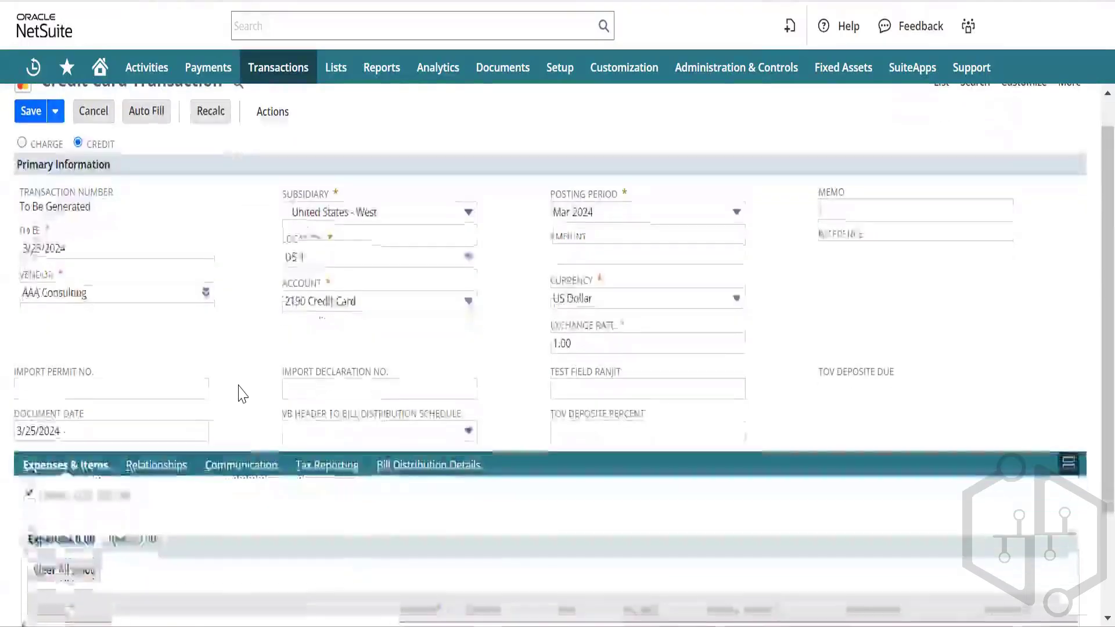
Step: Add a 50.00 expense line charged to 6075 Operating Expenses : Travel Expense
scroll(242, 393, "down", 3)
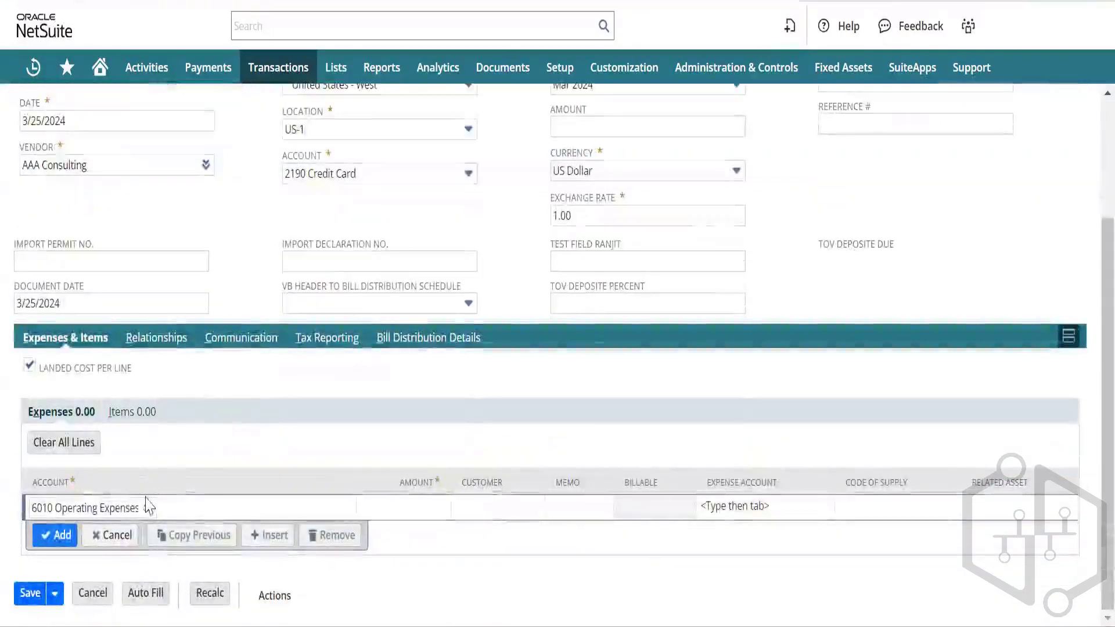
left_click(148, 507)
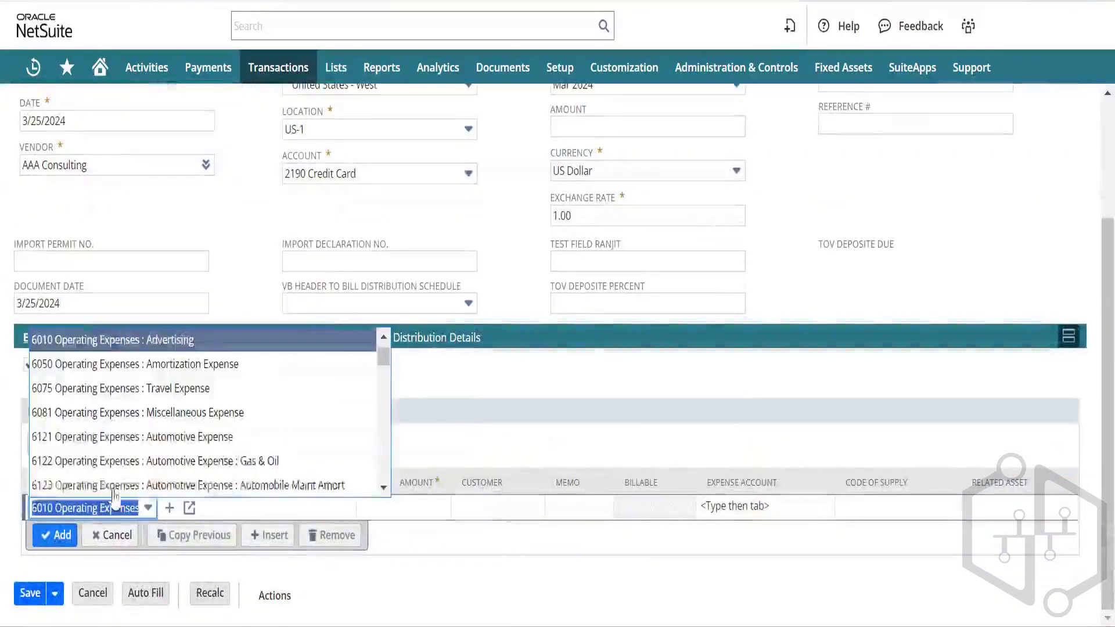
left_click(197, 389)
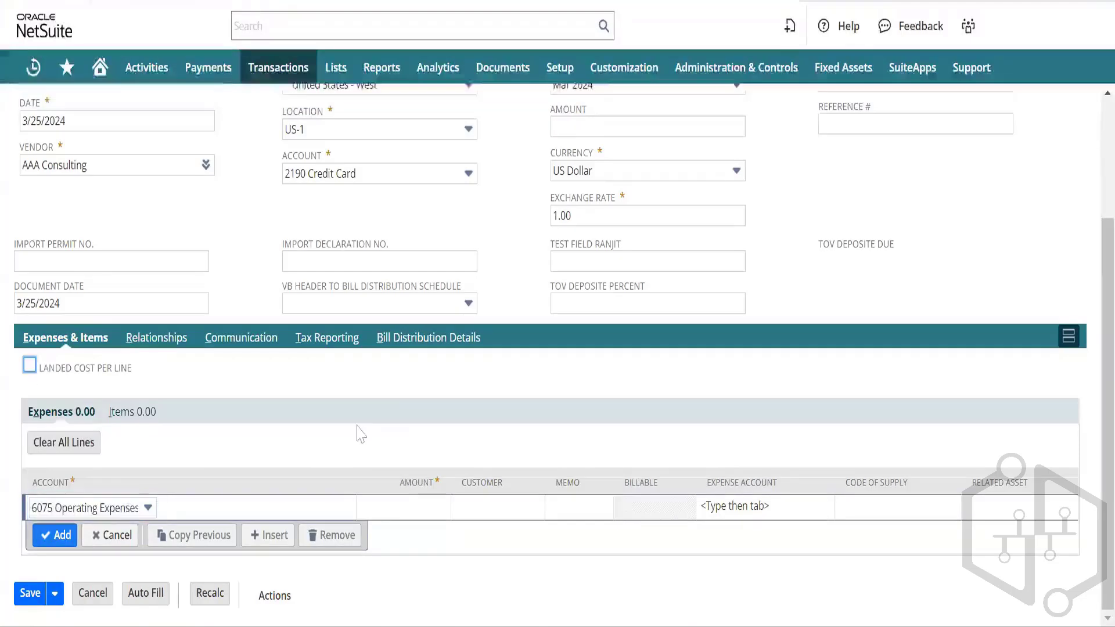
left_click(394, 511)
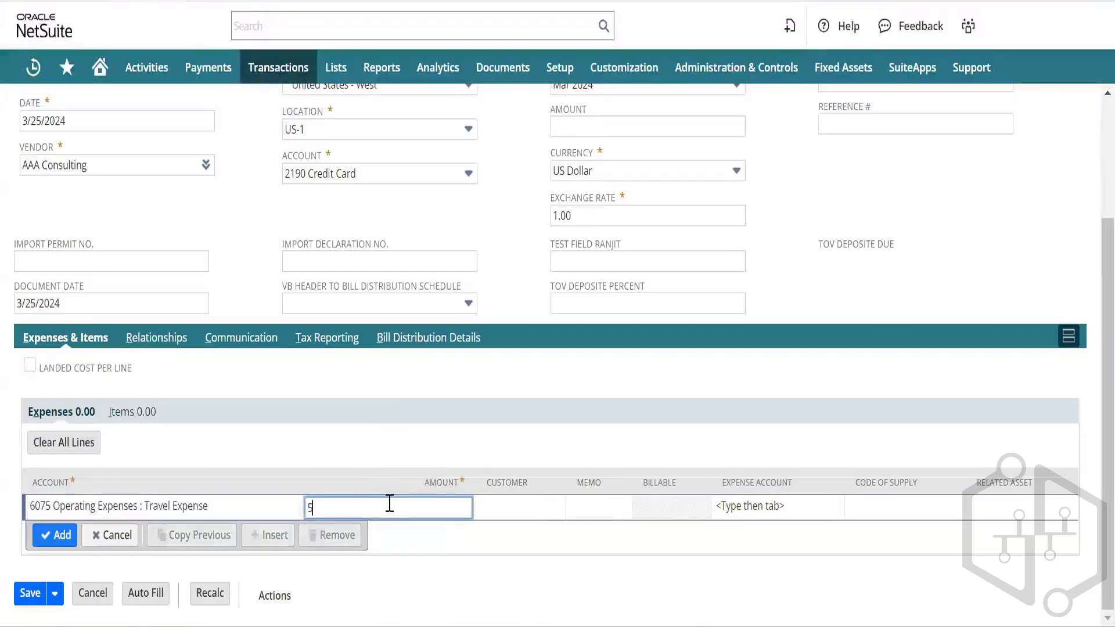
type("50")
key("Tab")
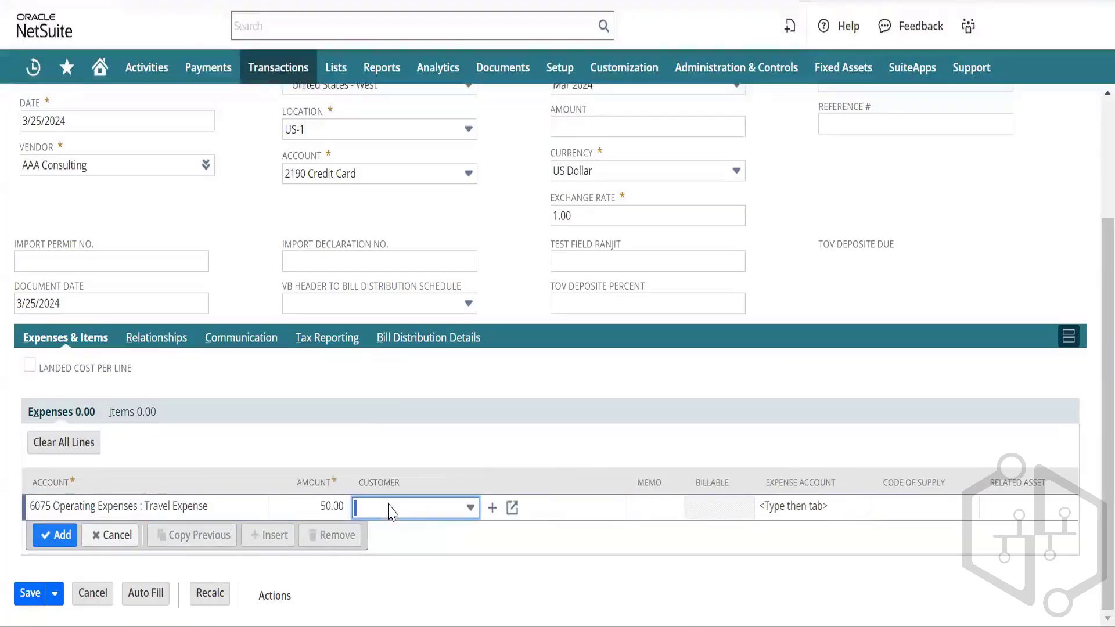
left_click(57, 537)
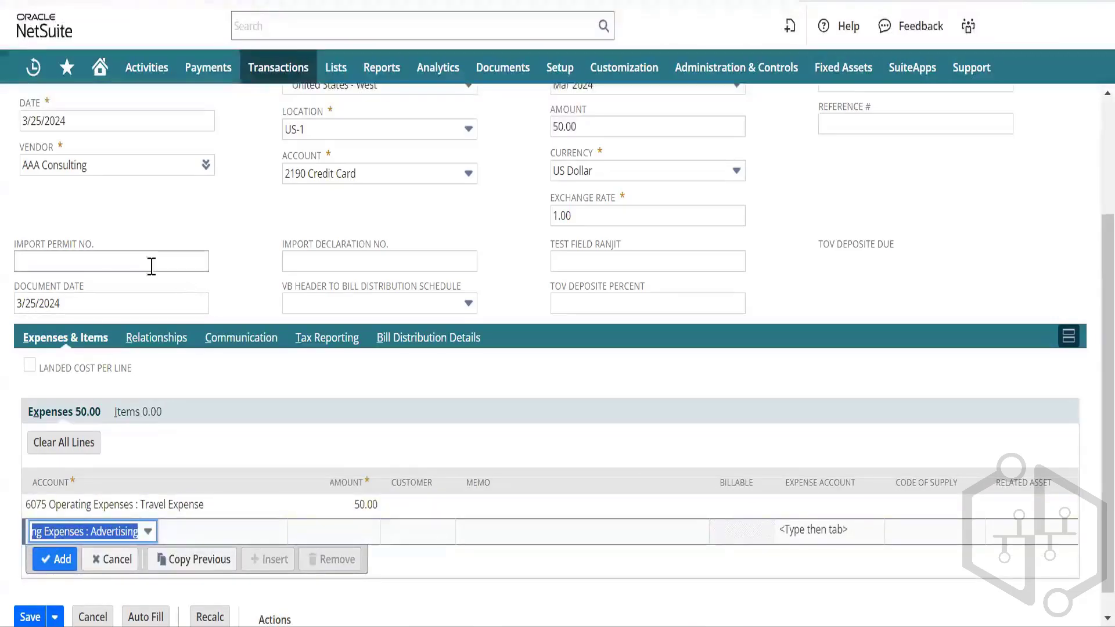
scroll(227, 268, "up", 3)
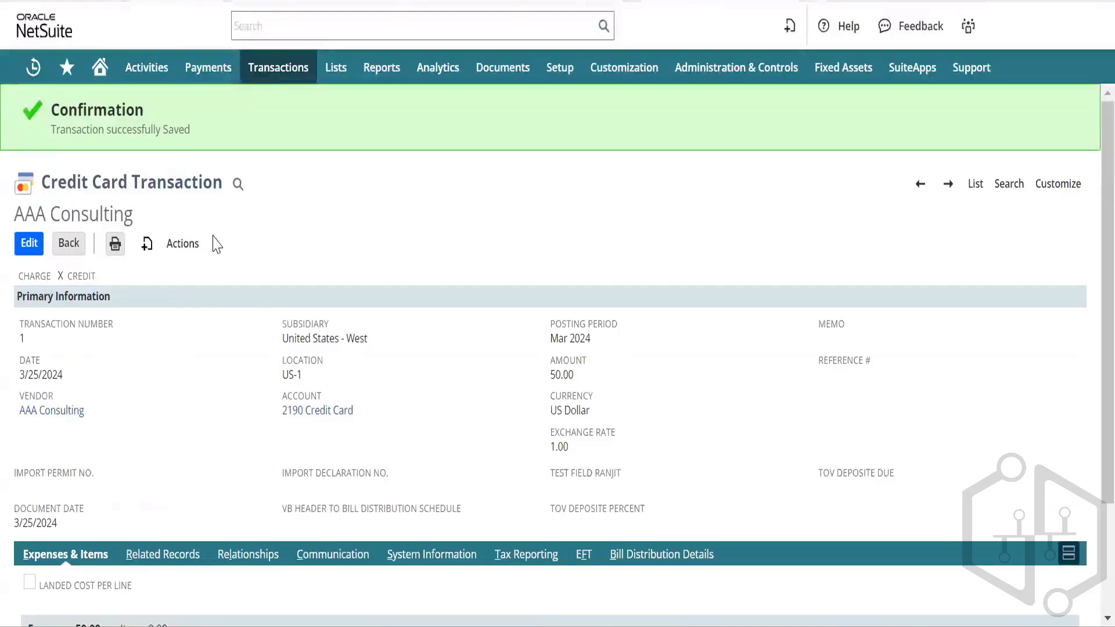
Step: View GL Impact for credit 1: 2190 Credit Card debited, 6075 Travel Expense credited $50.00
mouse_move(198, 243)
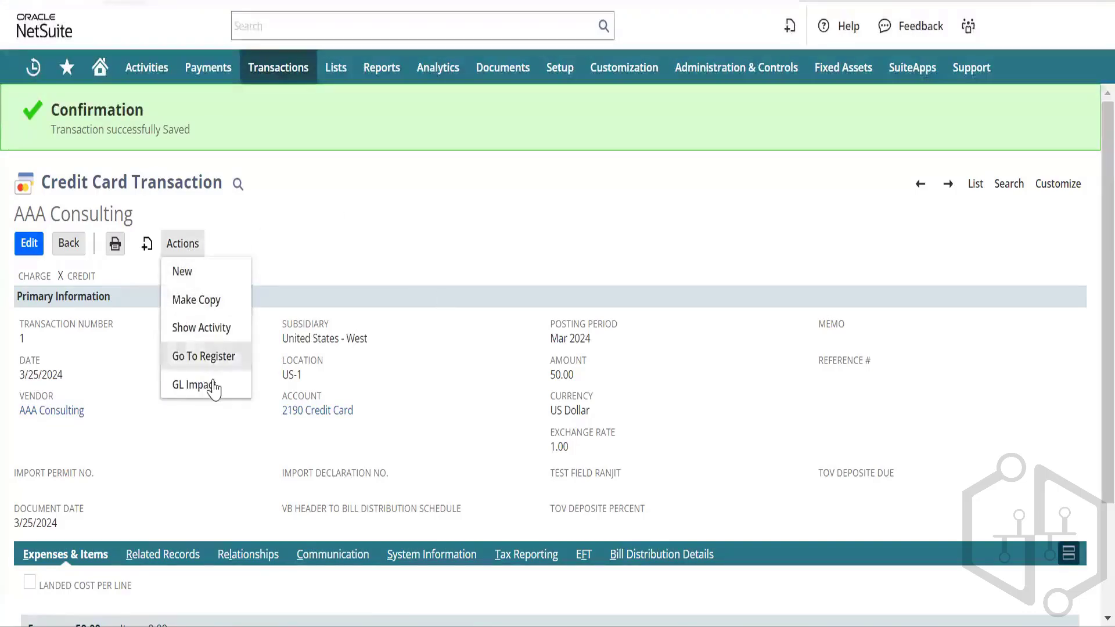
left_click(213, 385)
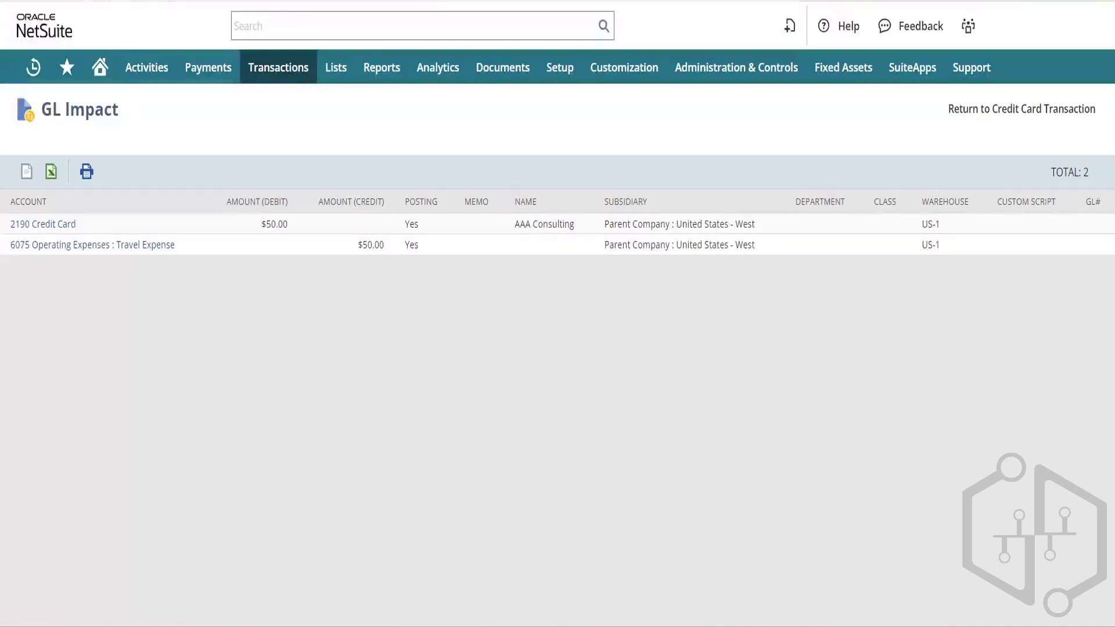
Step: Discard the unsaved credit card form and return to the home dashboard
left_click(209, 1)
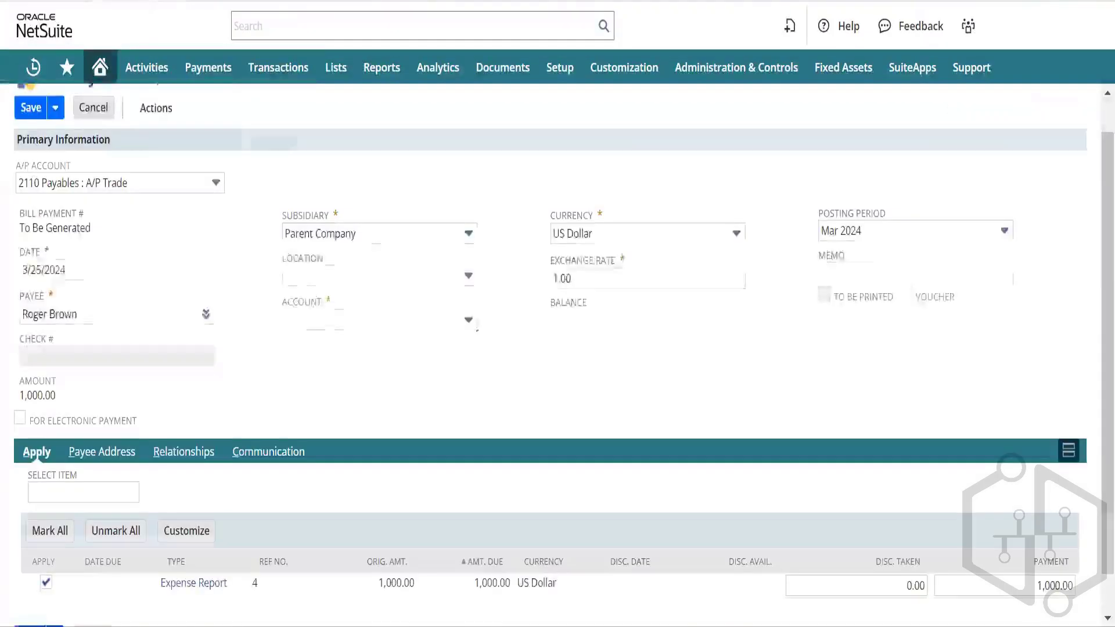
left_click(290, 1)
left_click(291, 0)
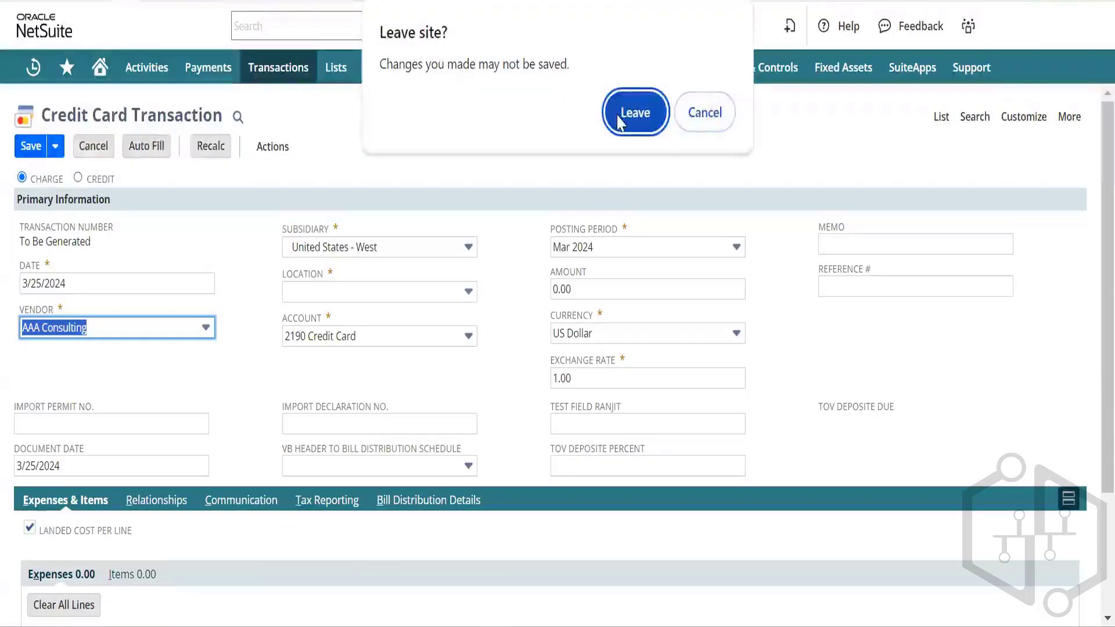
left_click(617, 118)
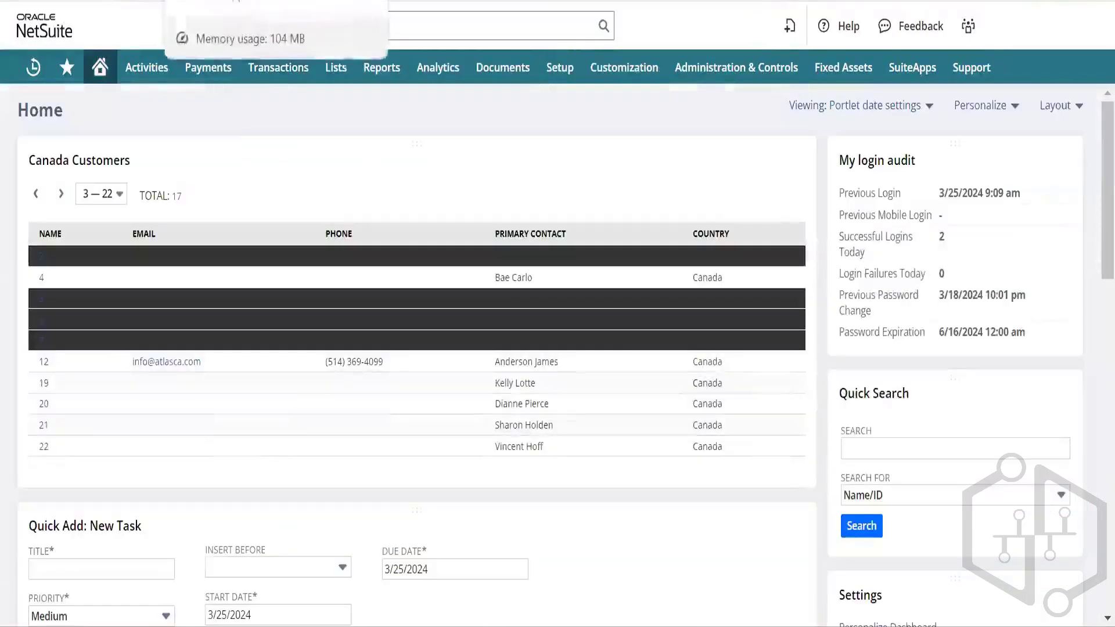
Step: Go to Transactions > Bank > Match Bank Data, confirming departure from the reconciliation page
mouse_move(277, 77)
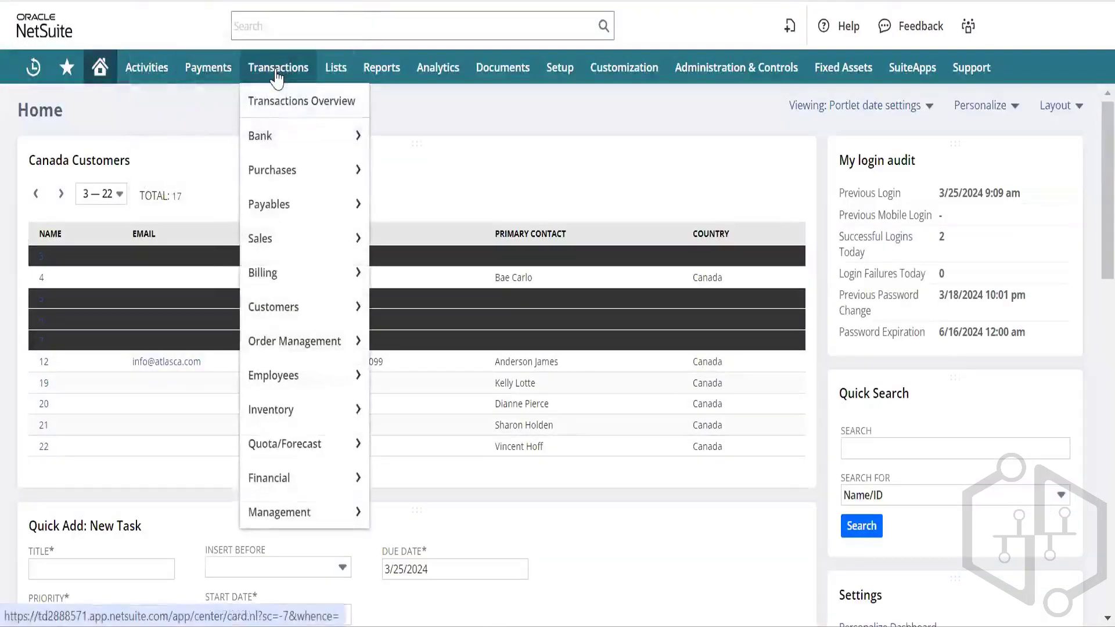
mouse_move(287, 139)
mouse_move(425, 161)
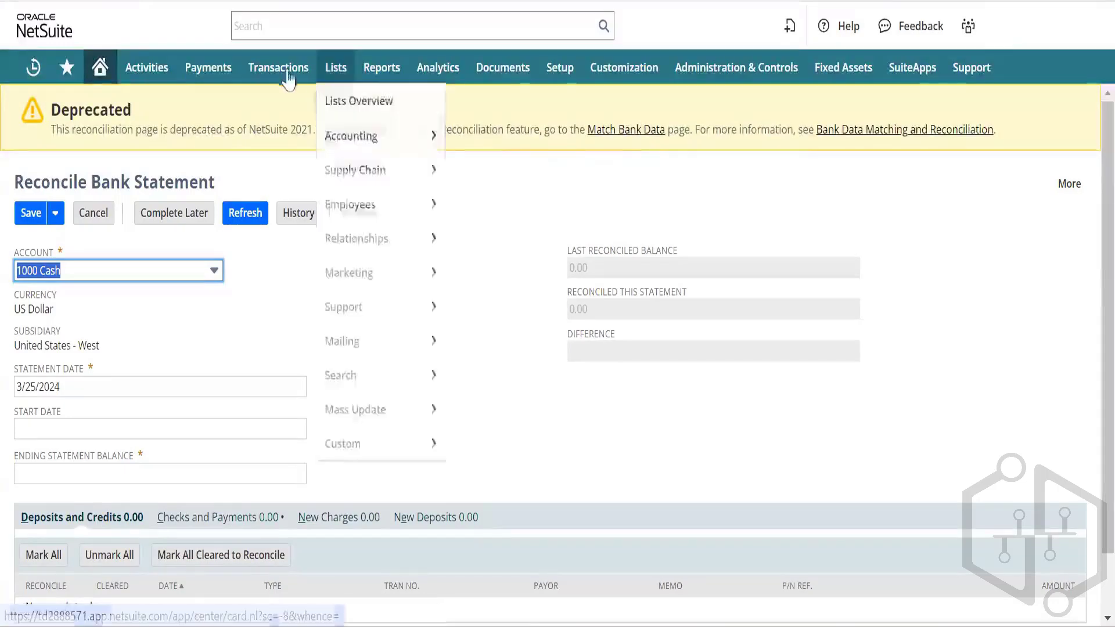
mouse_move(279, 67)
mouse_move(326, 136)
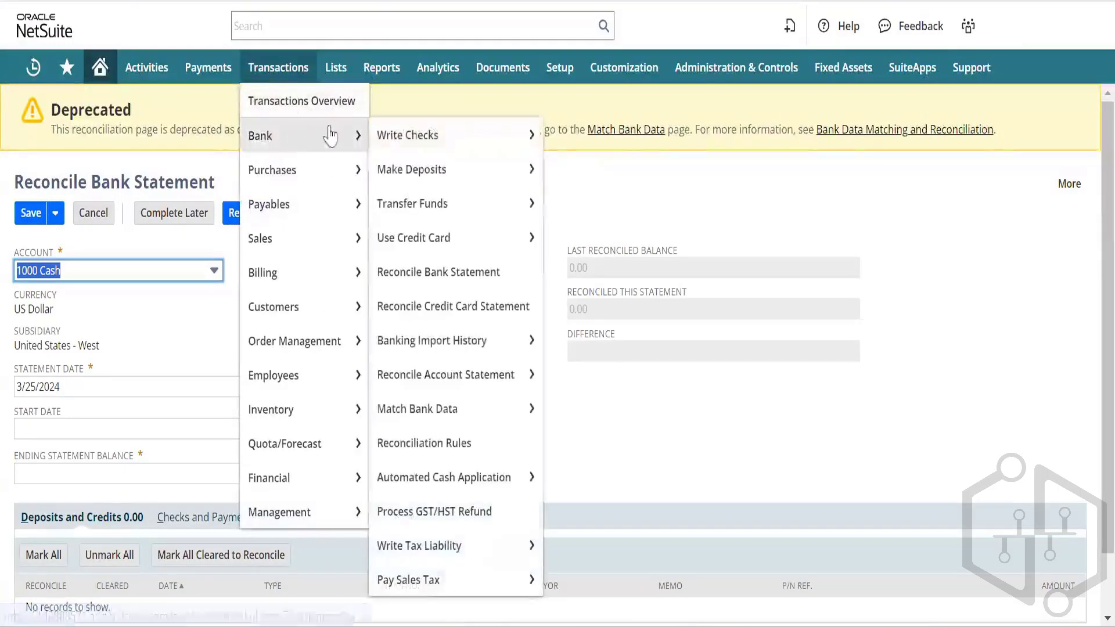
mouse_move(473, 406)
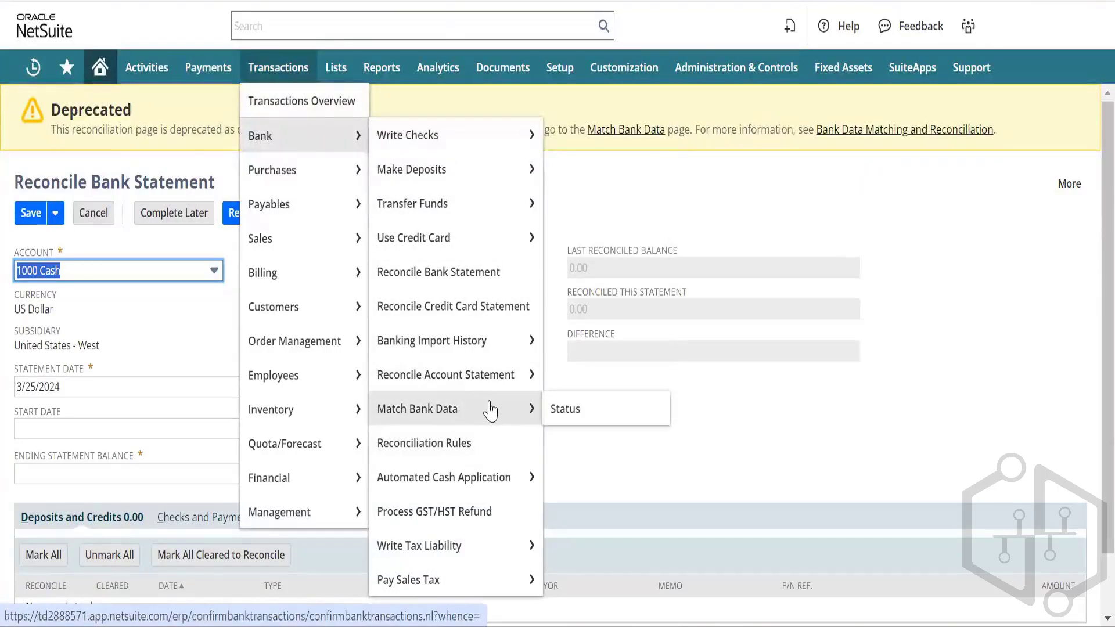
left_click(490, 409)
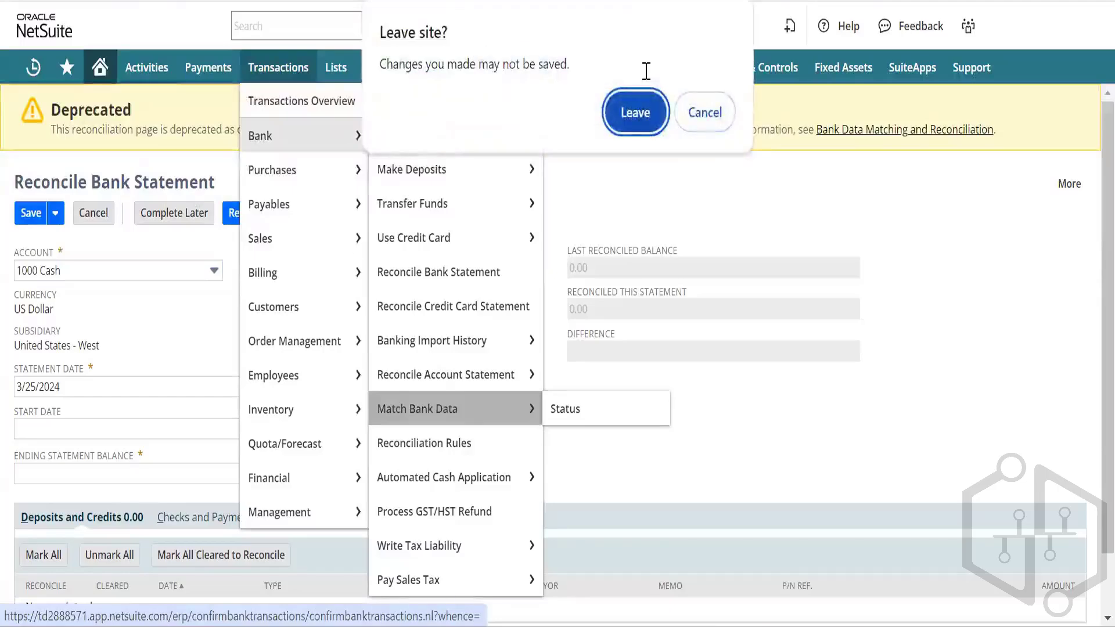
left_click(635, 113)
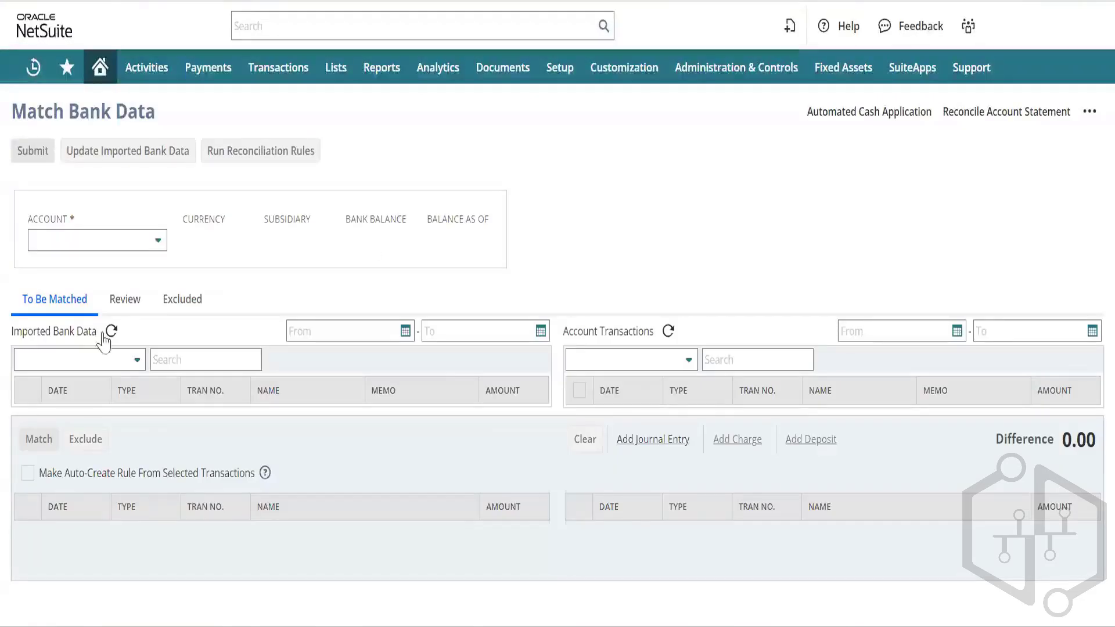
Step: Choose 10000123 USD Account to list bill payment 1 and transfer TRN01 for matching
left_click(159, 242)
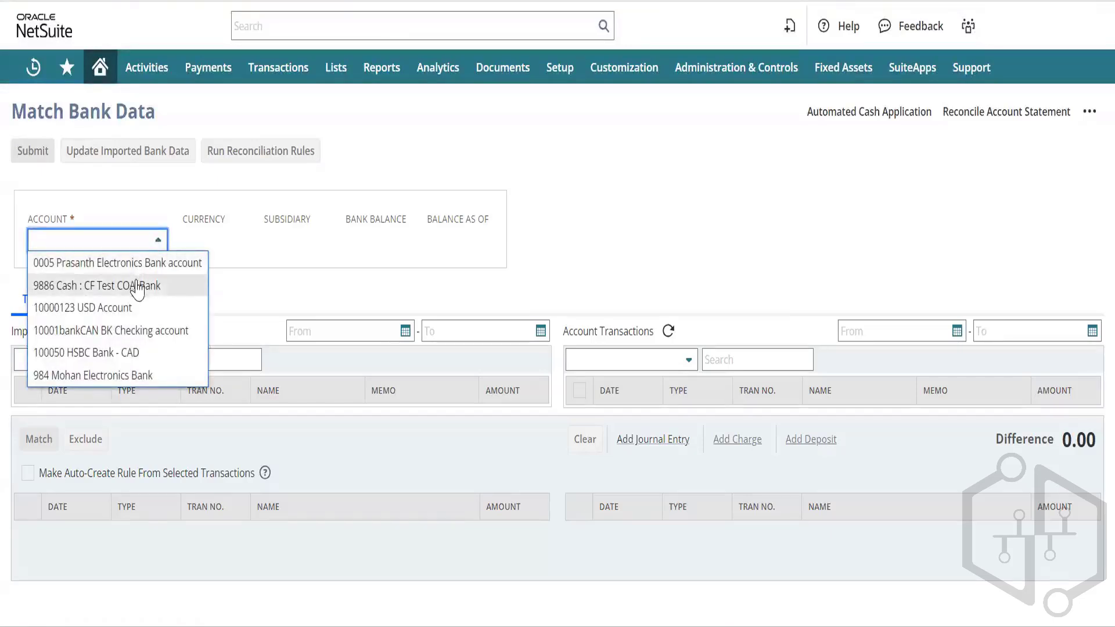
left_click(127, 313)
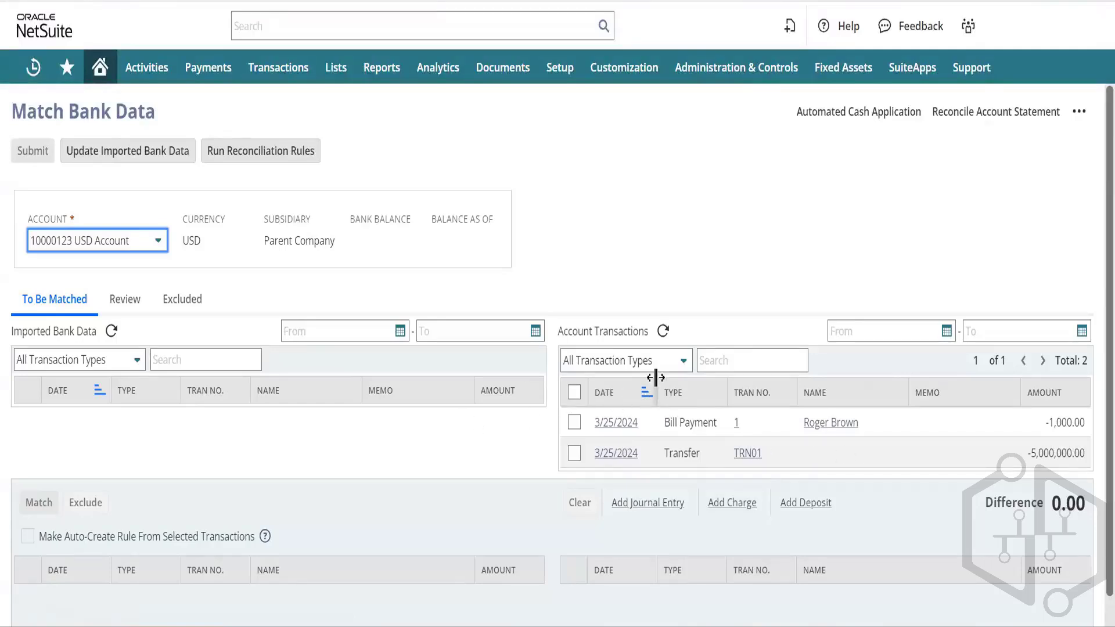
left_click(480, 221)
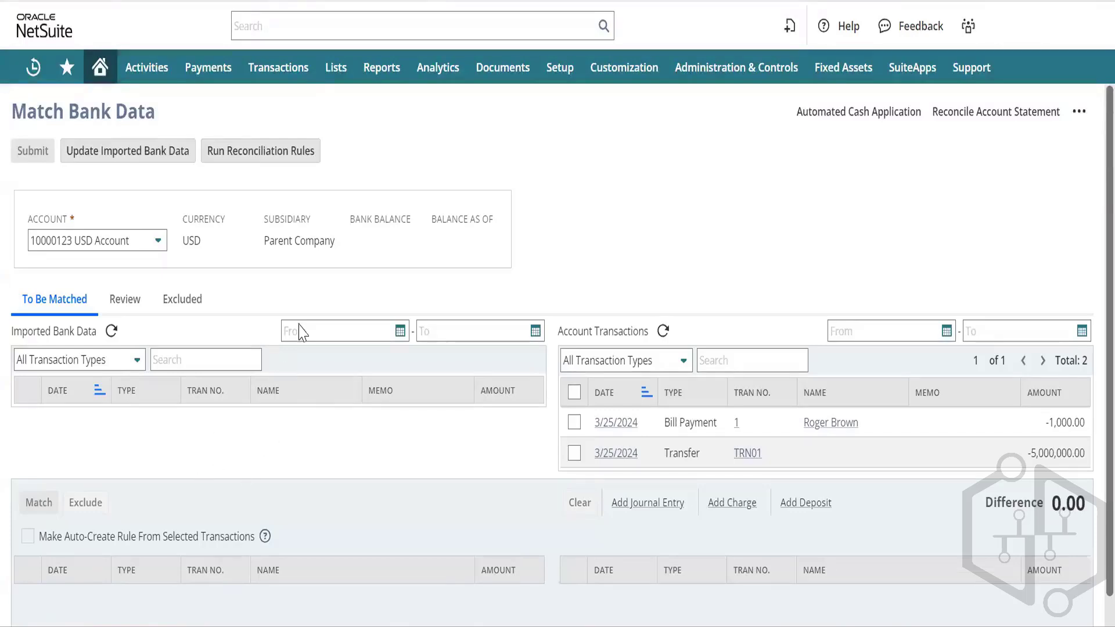
mouse_move(298, 75)
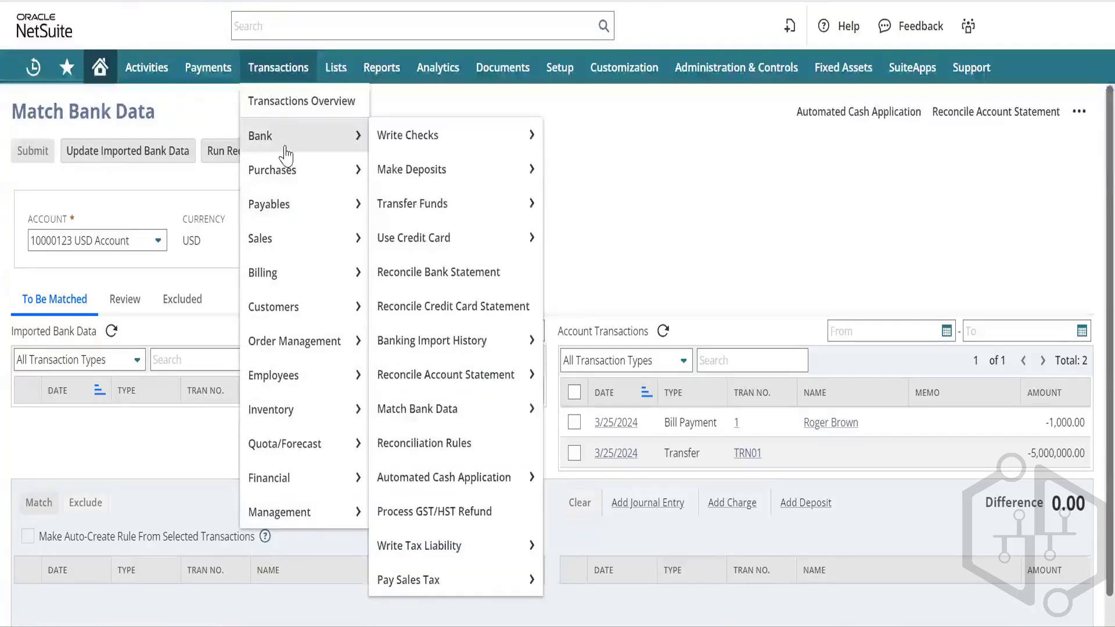
Step: Open Transactions > Bank > Reconciliation Rules in a new browser tab
mouse_move(324, 147)
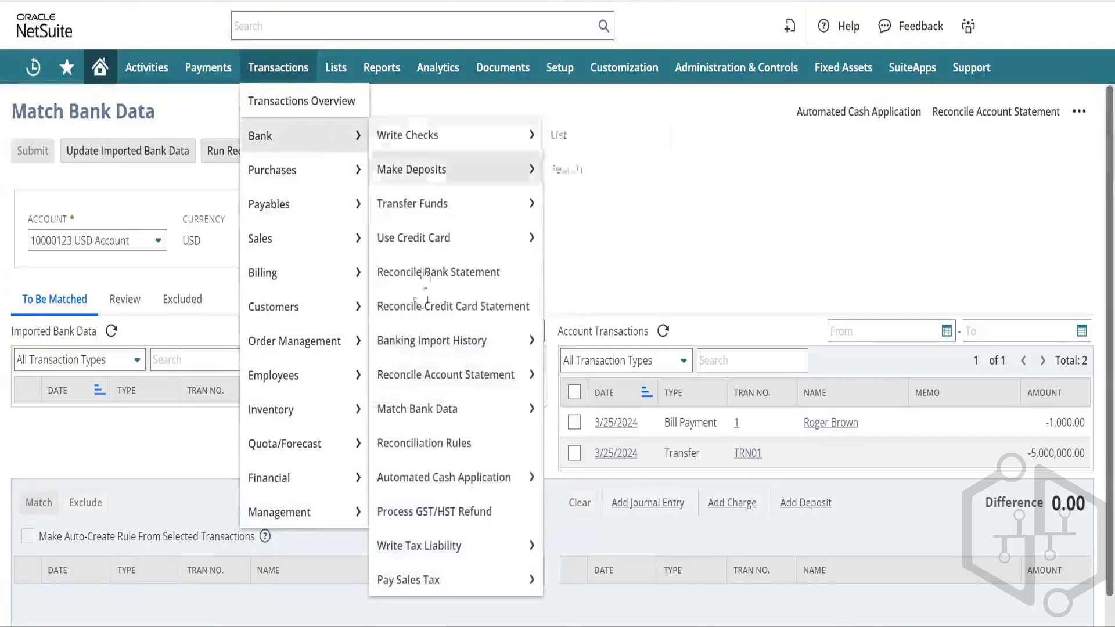
right_click(448, 448)
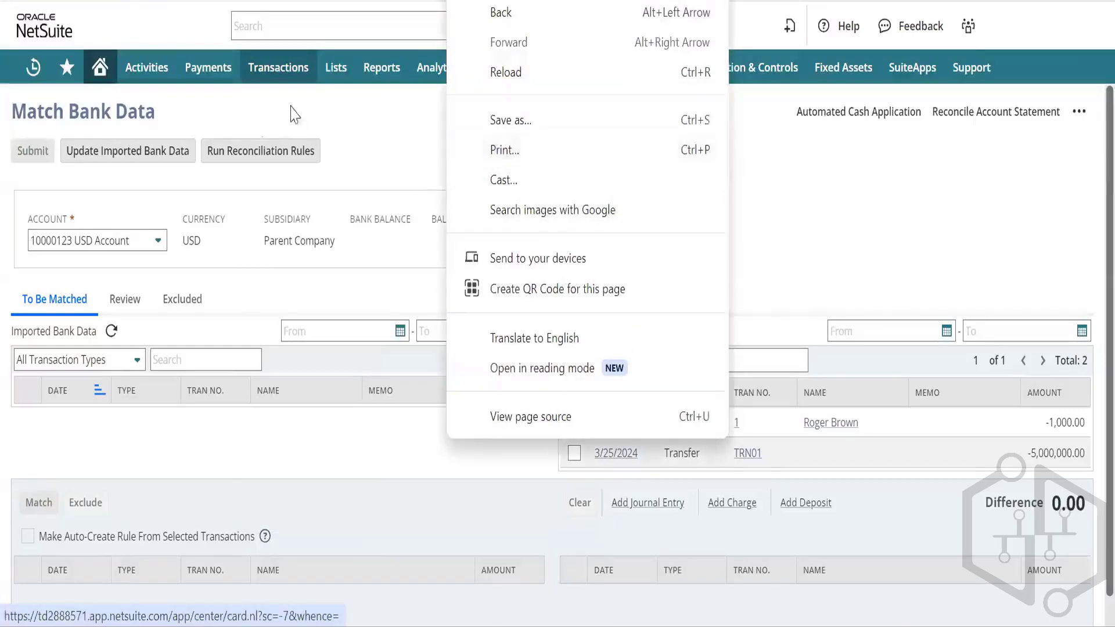
left_click(257, 116)
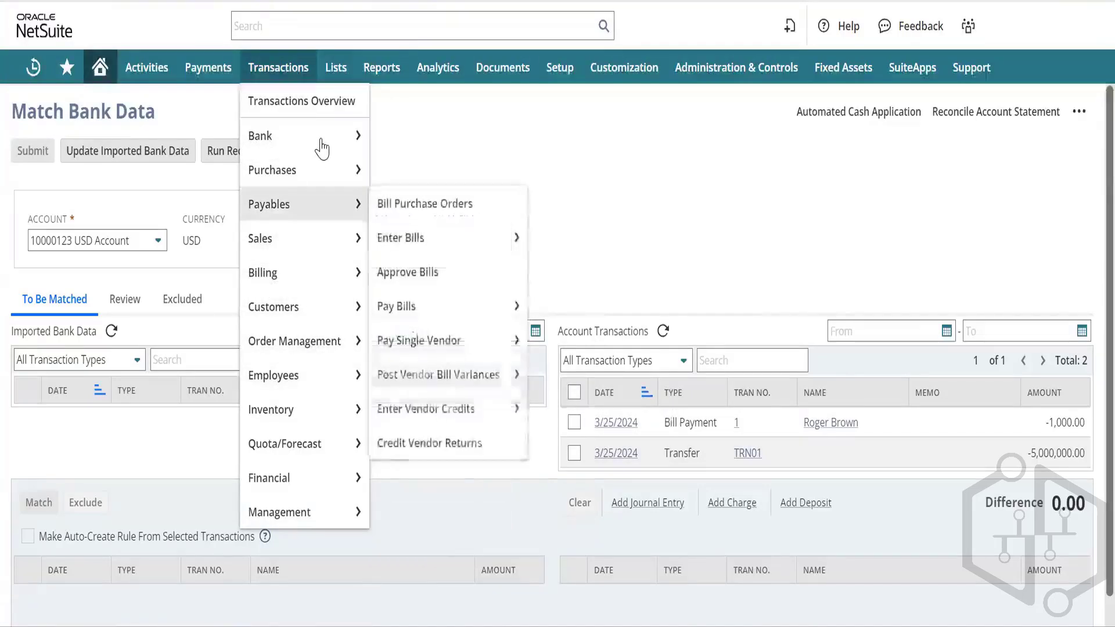
mouse_move(321, 148)
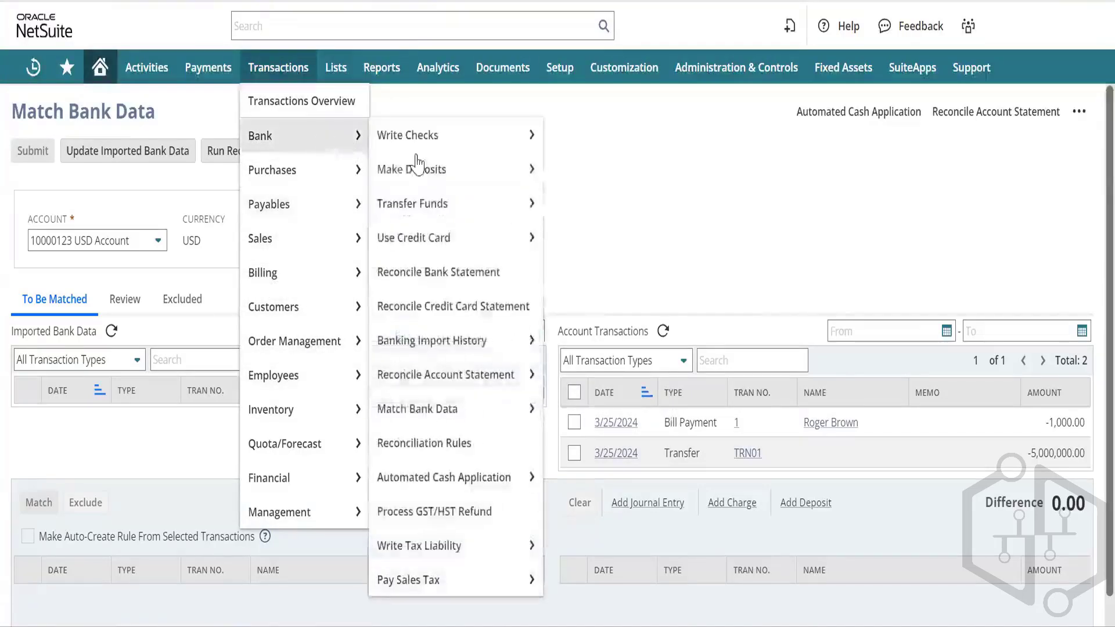
right_click(421, 452)
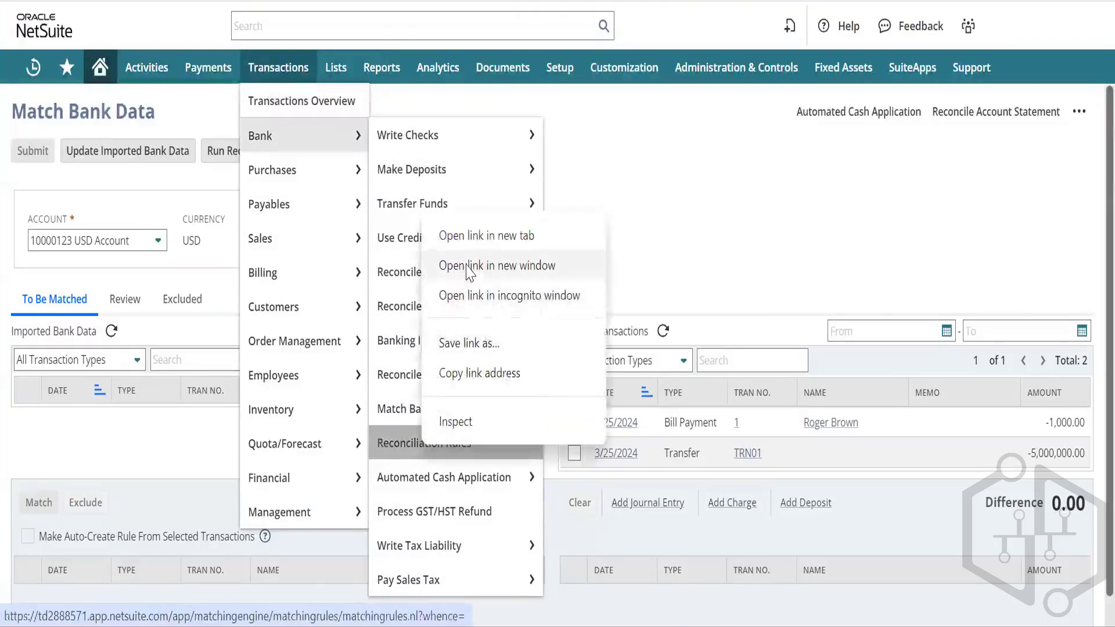
left_click(495, 236)
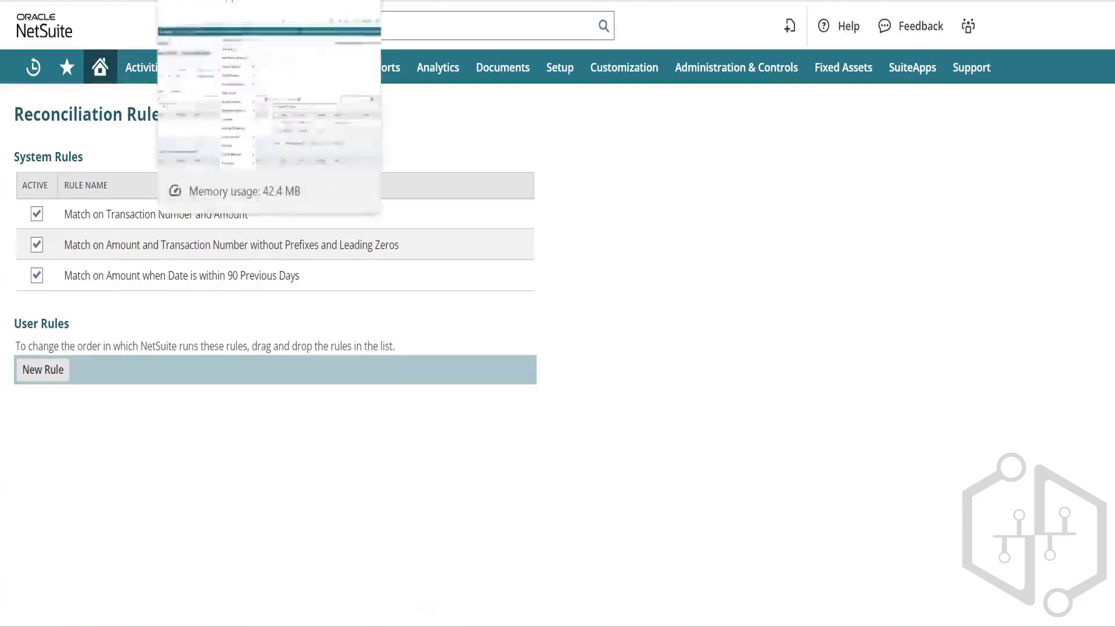
Step: Switch back to the Match Bank Data tab for the 10000123 USD Account
left_click(221, 1)
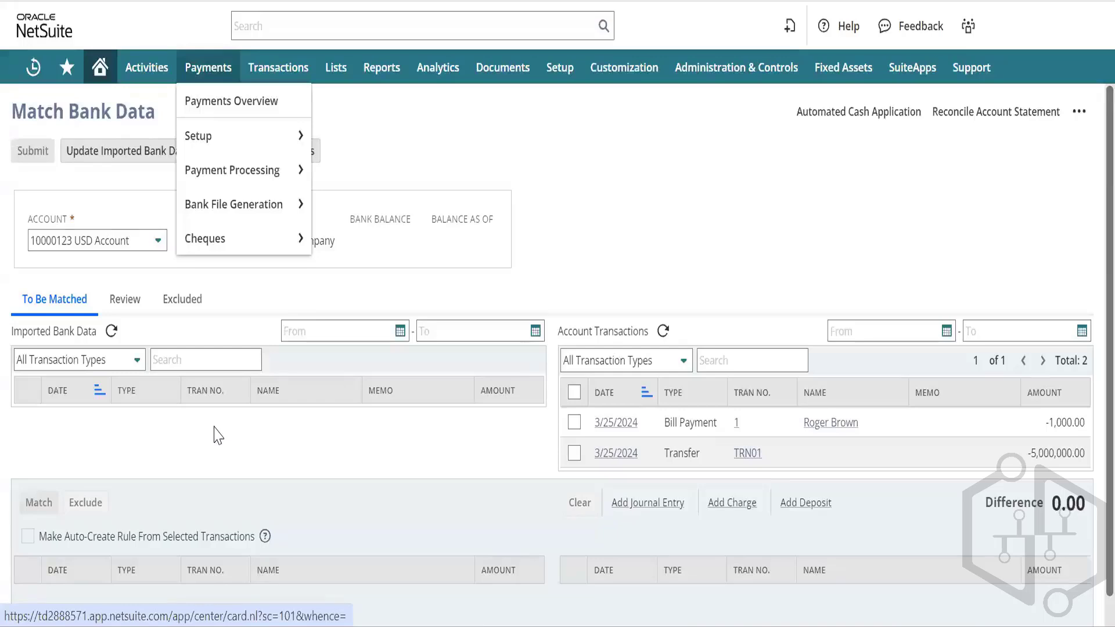
left_click(195, 4)
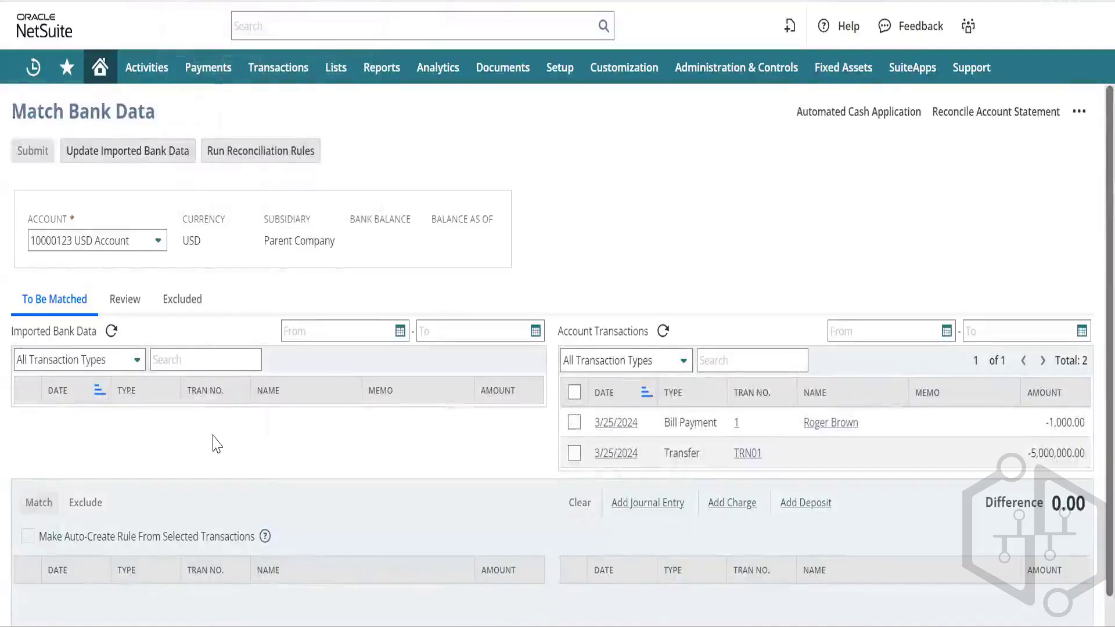
scroll(215, 443, "down", 1)
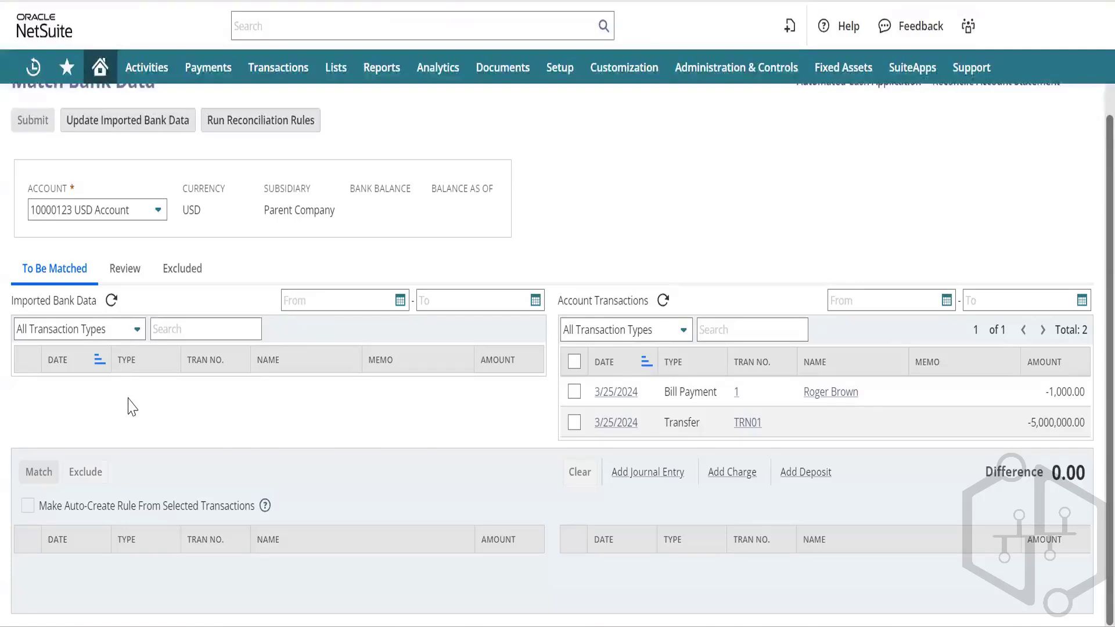
Step: Select bill payment 1 and transfer TRN01 for matching, giving a 5,001,000.00 difference
left_click(574, 392)
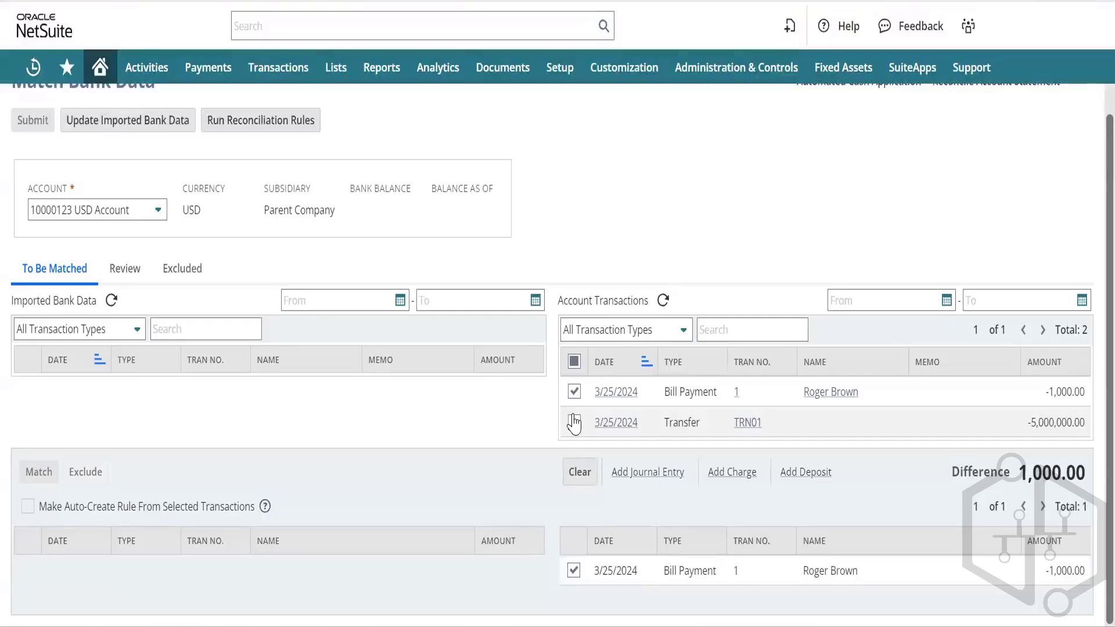
left_click(574, 423)
scroll(574, 424, "down", 1)
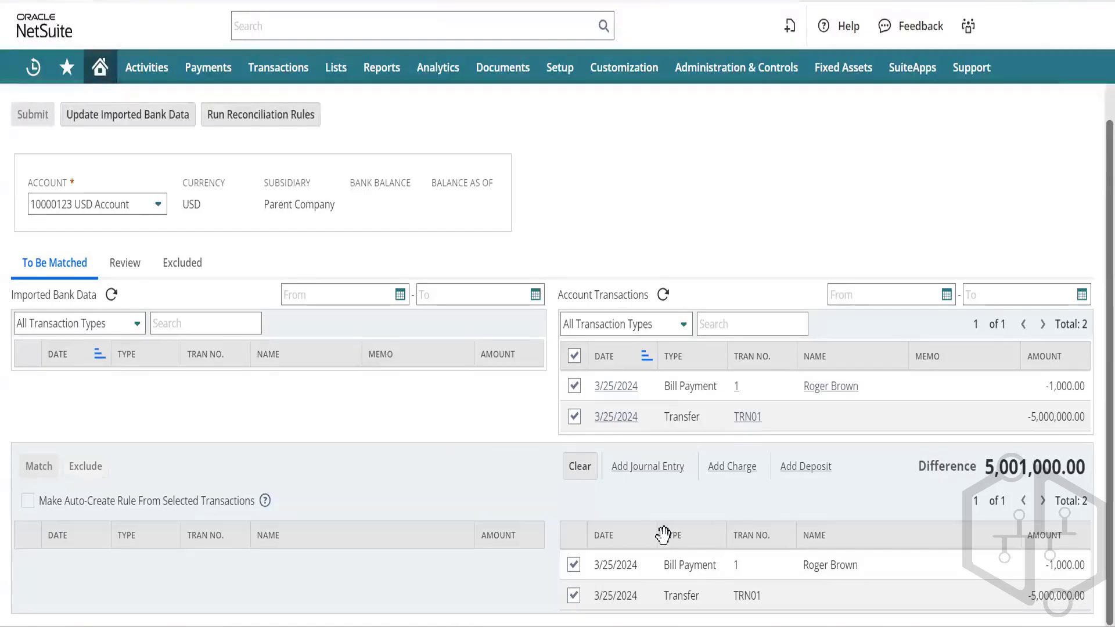
scroll(663, 535, "up", 1)
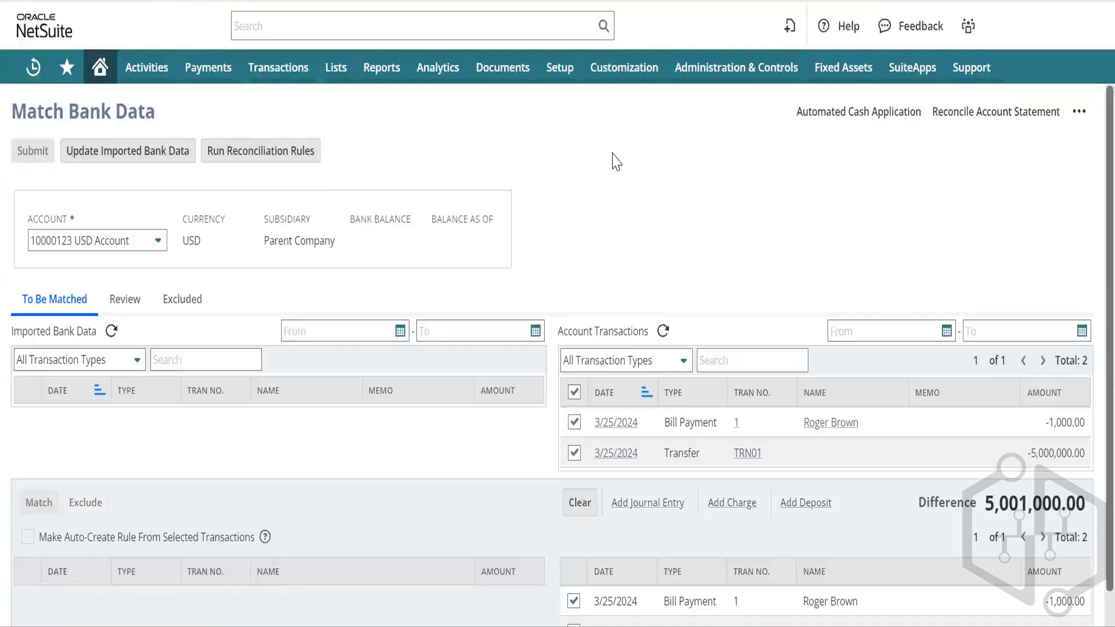
scroll(671, 450, "down", 1)
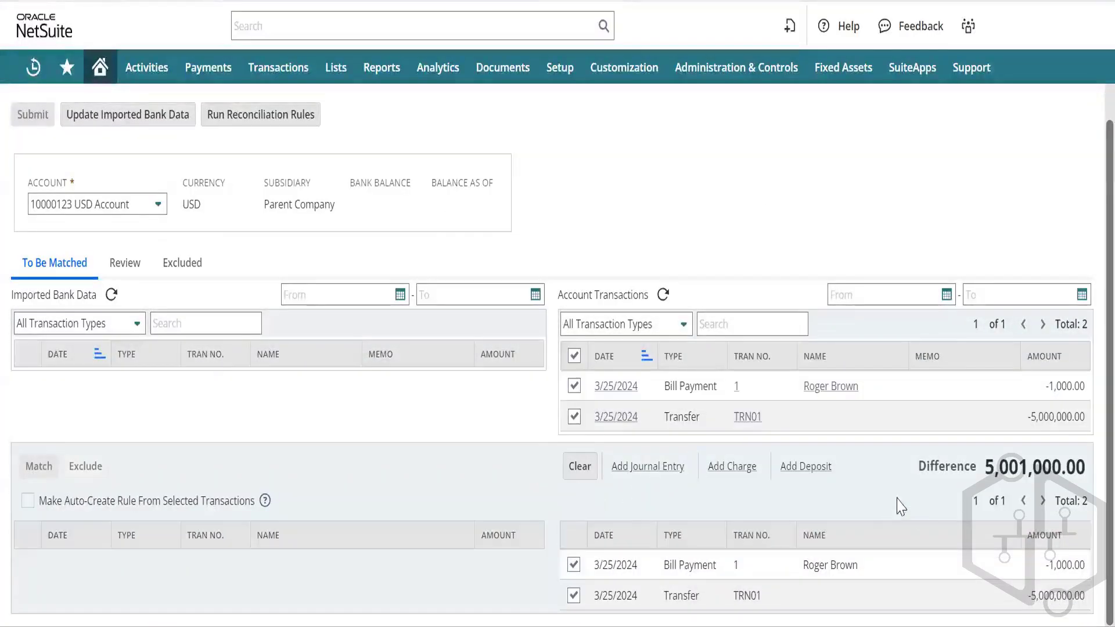
Step: Clear bill payment 1 and TRN01 without matching, resetting the difference to 0.00
left_click(579, 472)
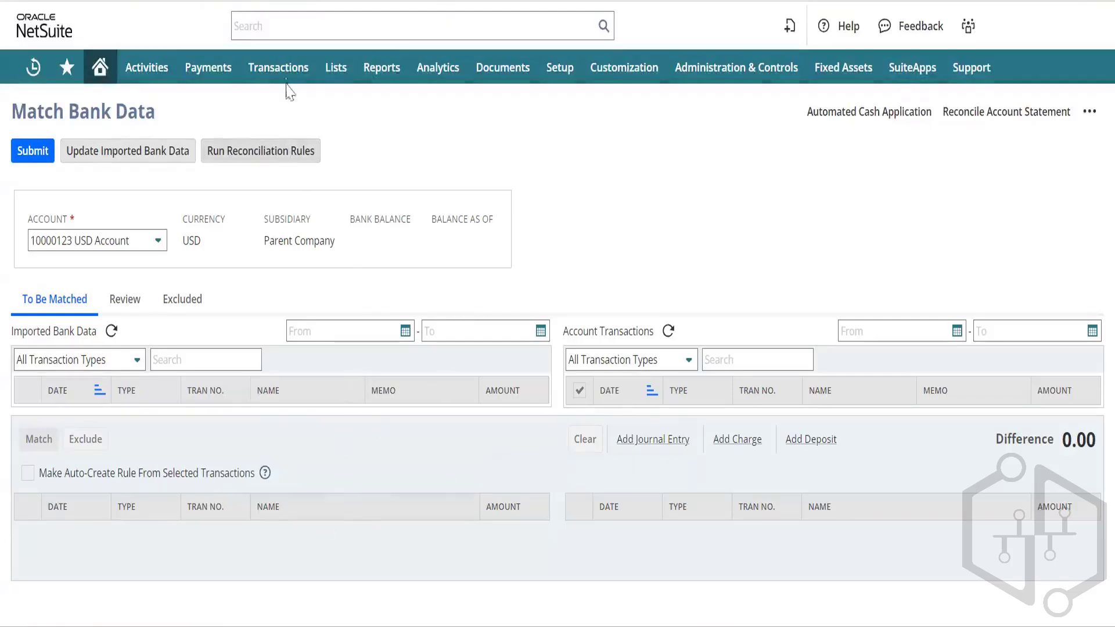
Step: Go to Transactions > Bank > Reconcile Account Statement to open the reconciliation page
mouse_move(284, 74)
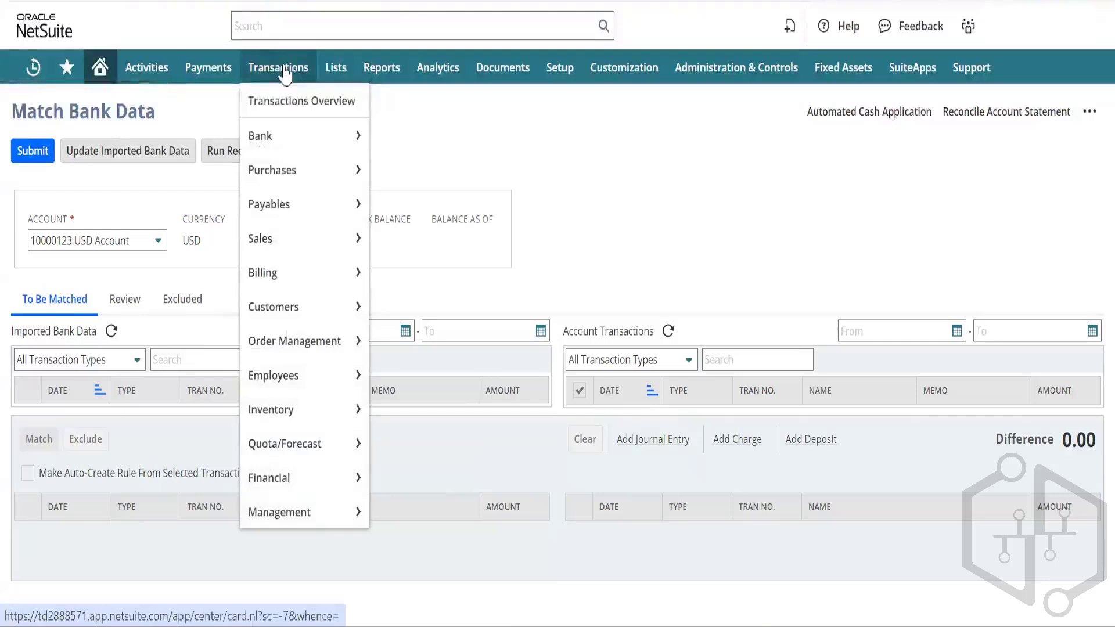
mouse_move(287, 148)
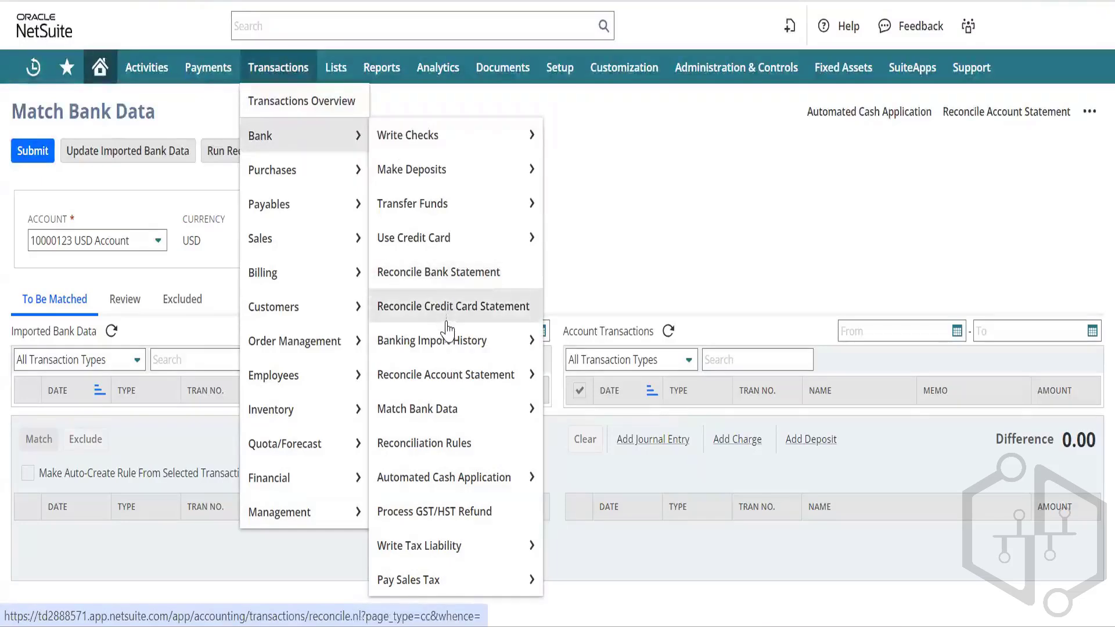
mouse_move(447, 333)
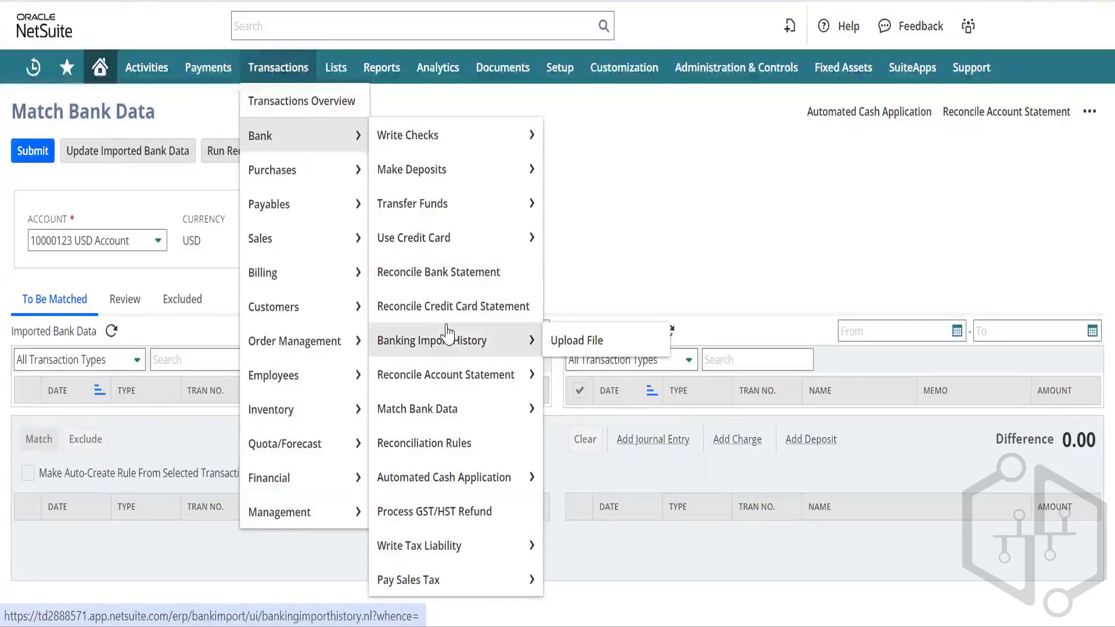
mouse_move(472, 383)
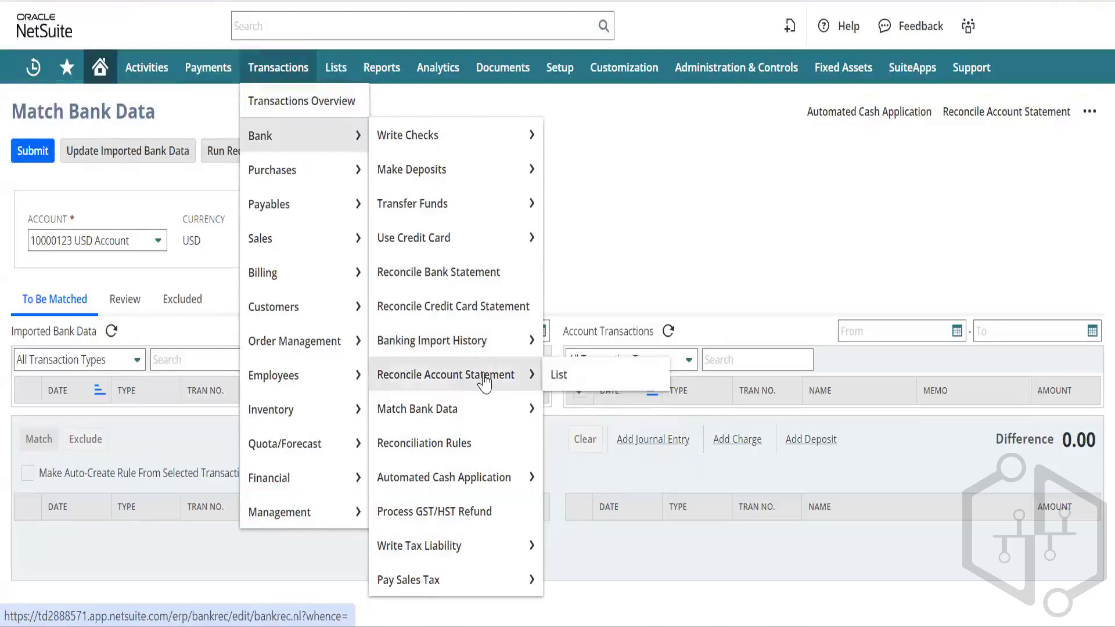
left_click(485, 378)
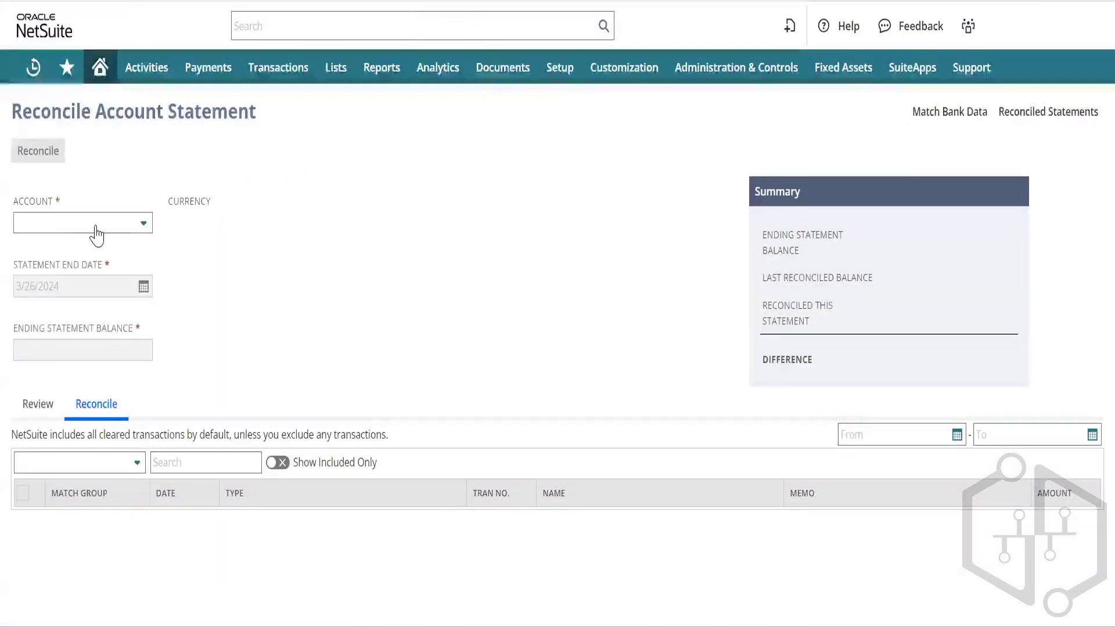
Step: Select the 10000123 USD Account and enter an ending statement balance of 0.00
left_click(104, 224)
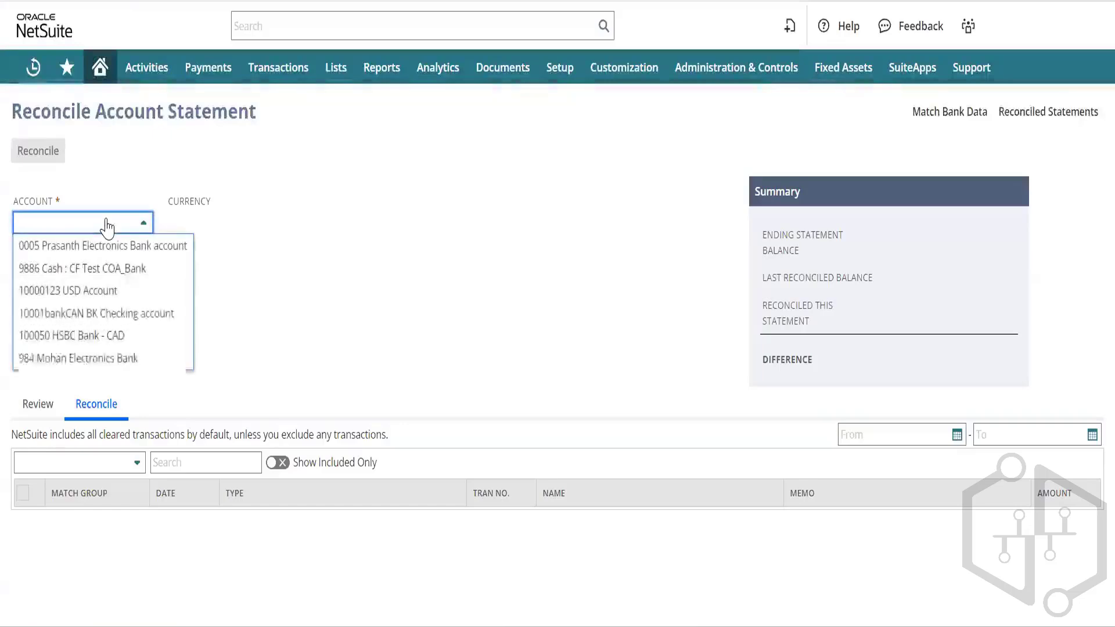
left_click(100, 292)
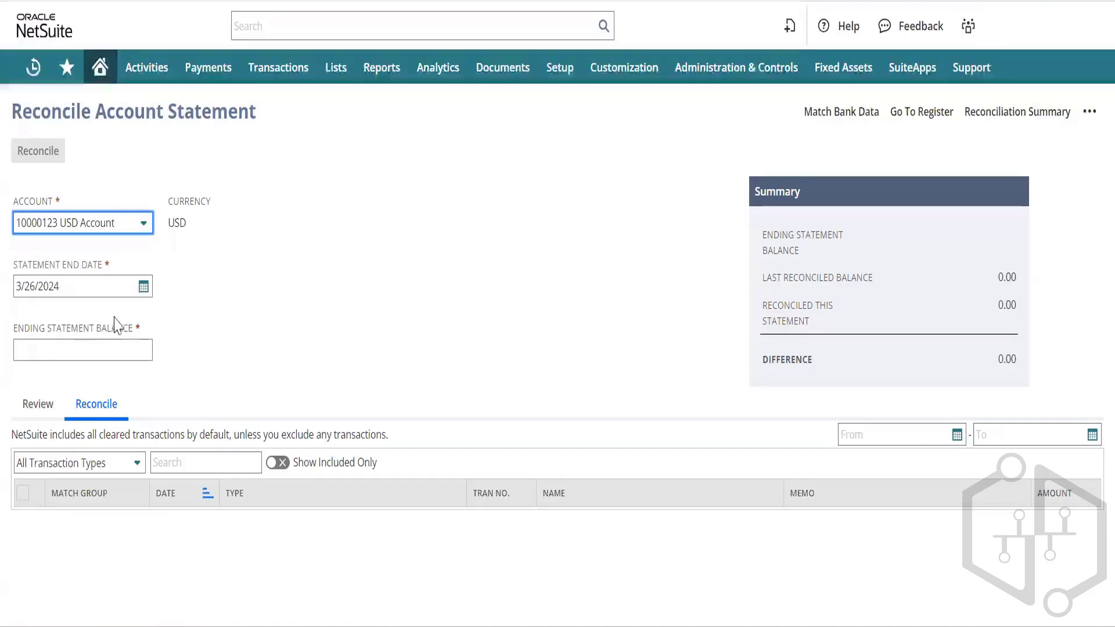
left_click(106, 352)
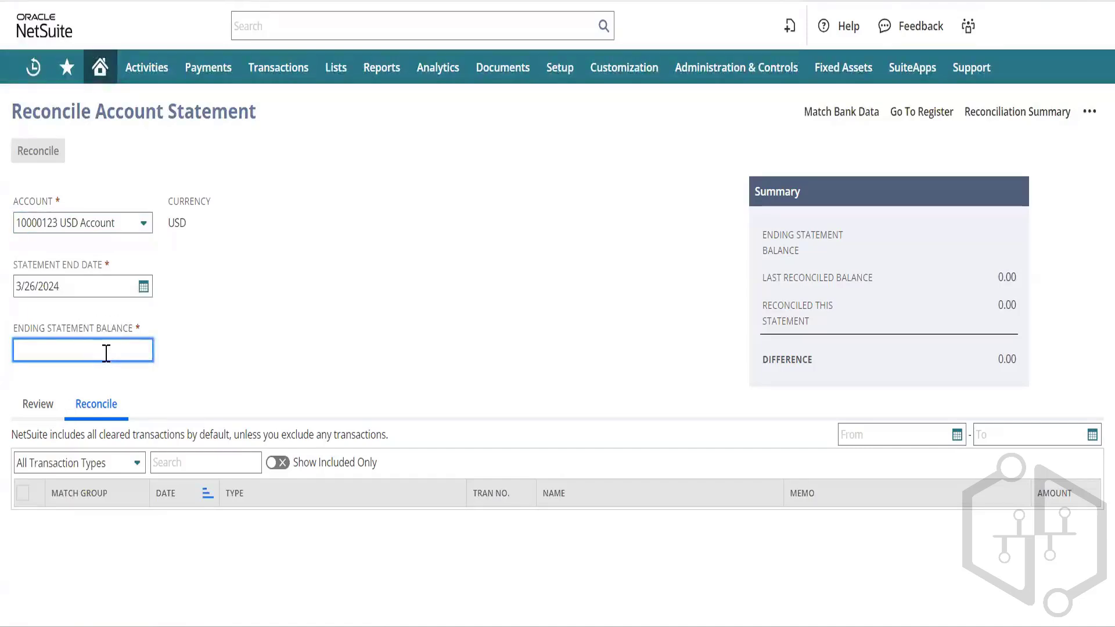
type("0.00")
key("Tab")
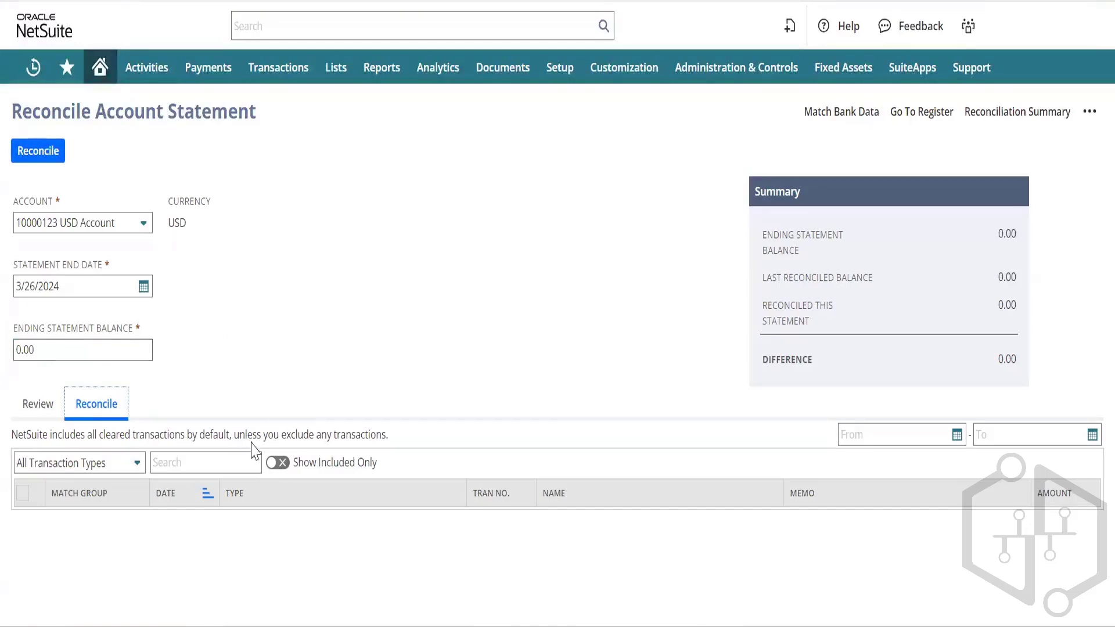
Step: Check the Review tab, then switch Show Included Only off so all transactions show
left_click(276, 464)
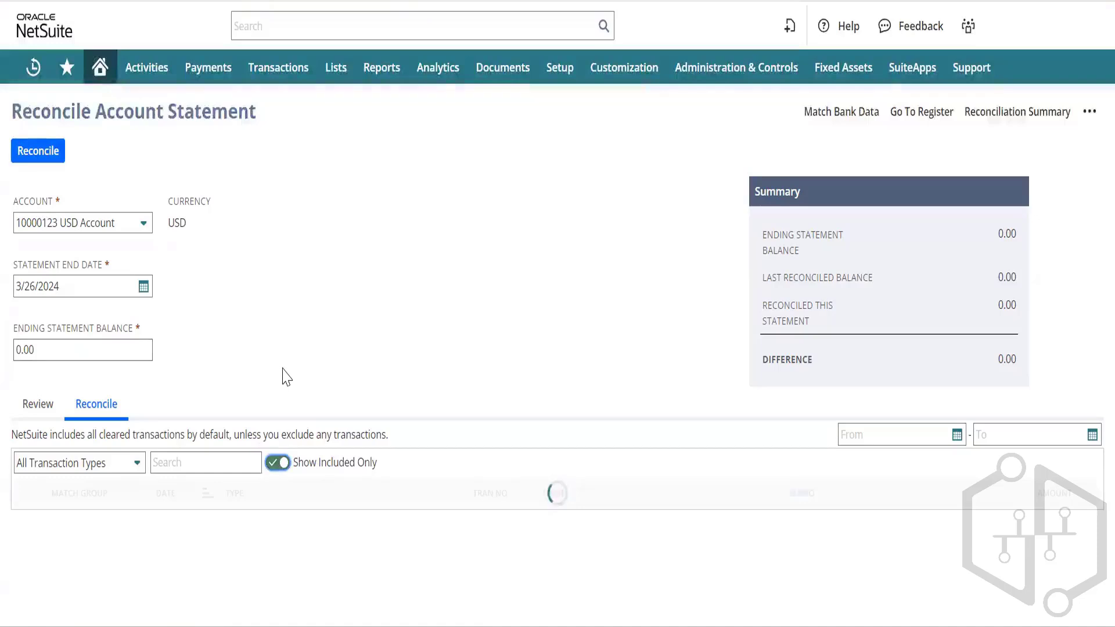
left_click(36, 409)
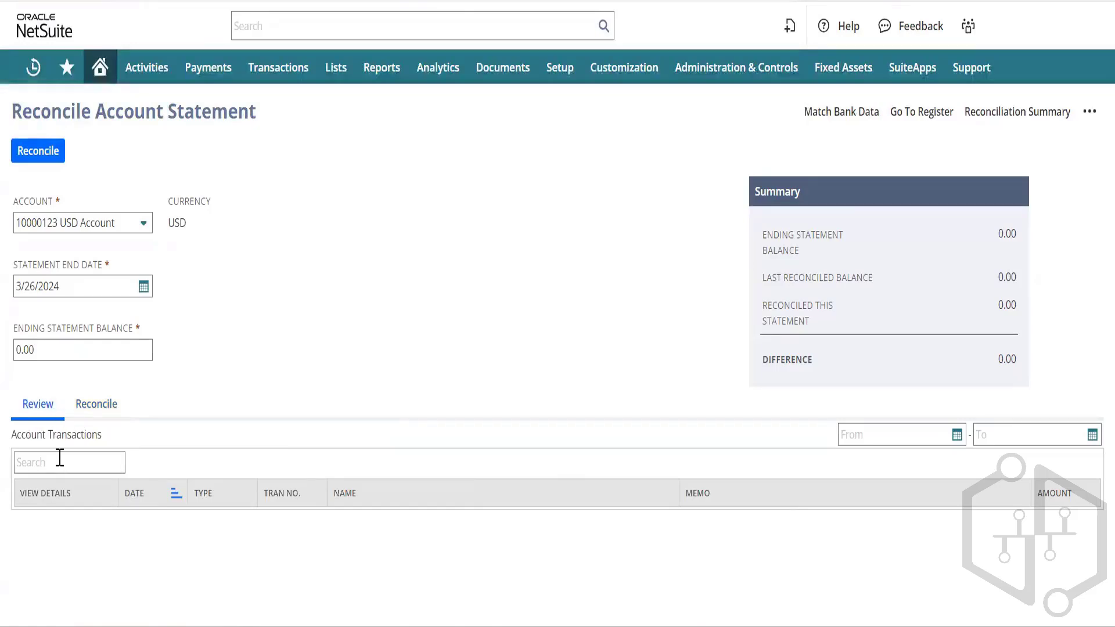
left_click(96, 406)
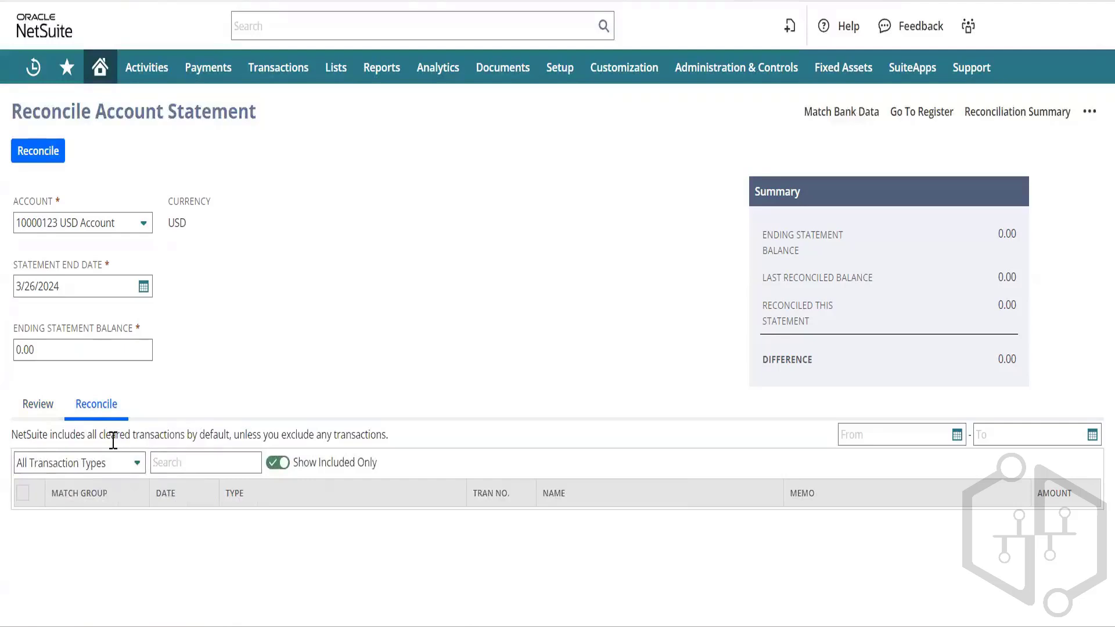
left_click(284, 463)
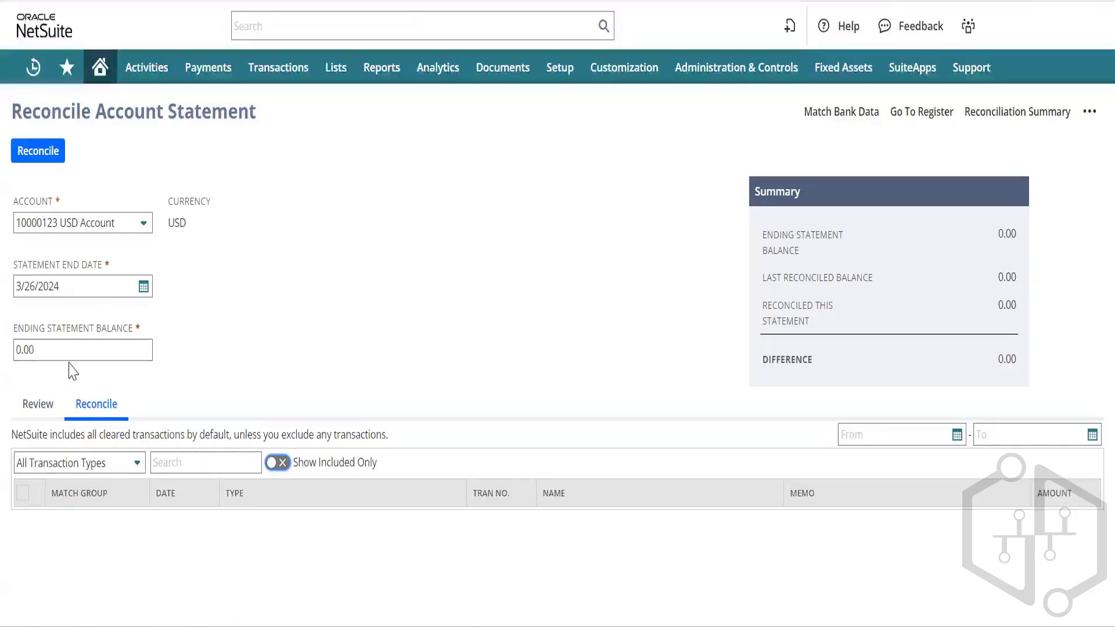
left_click(143, 286)
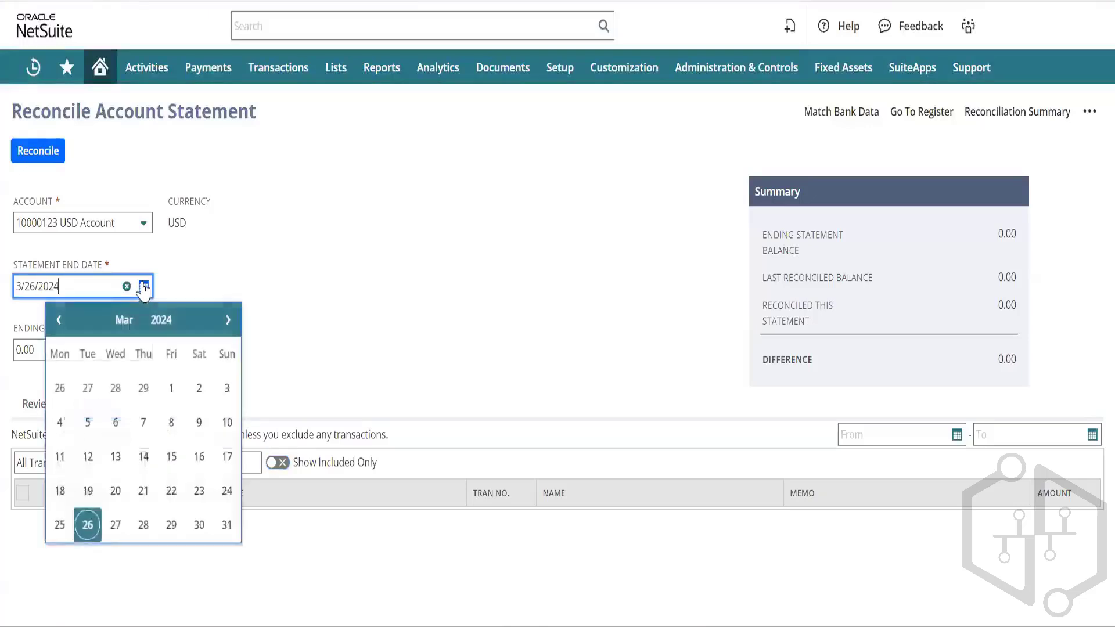
Step: Set the statement end date to 3/25/2024
left_click(60, 524)
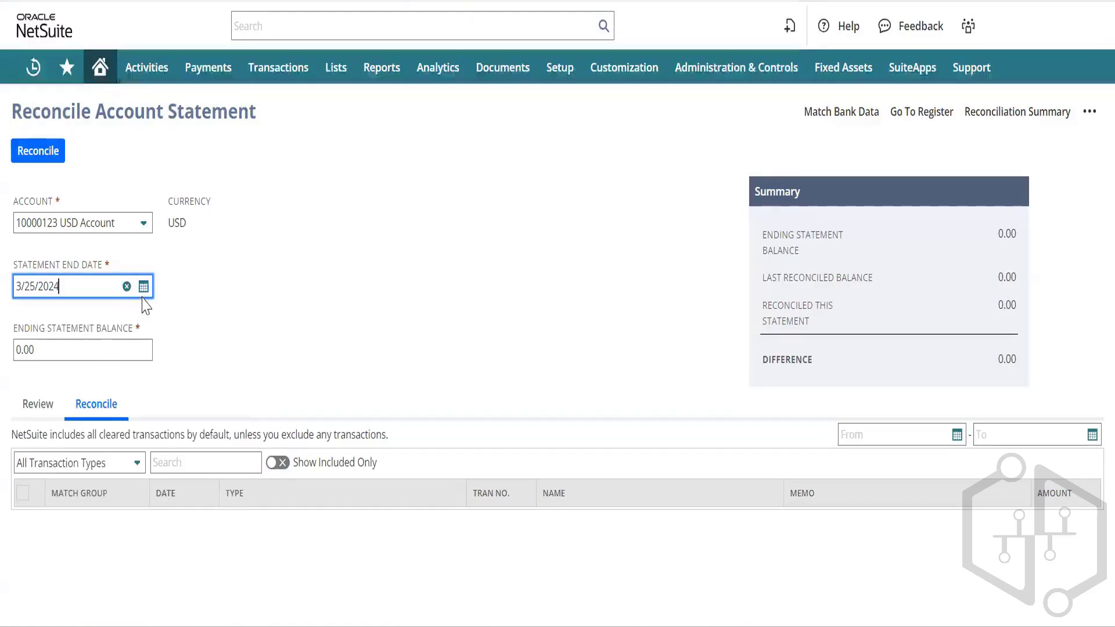
left_click(196, 284)
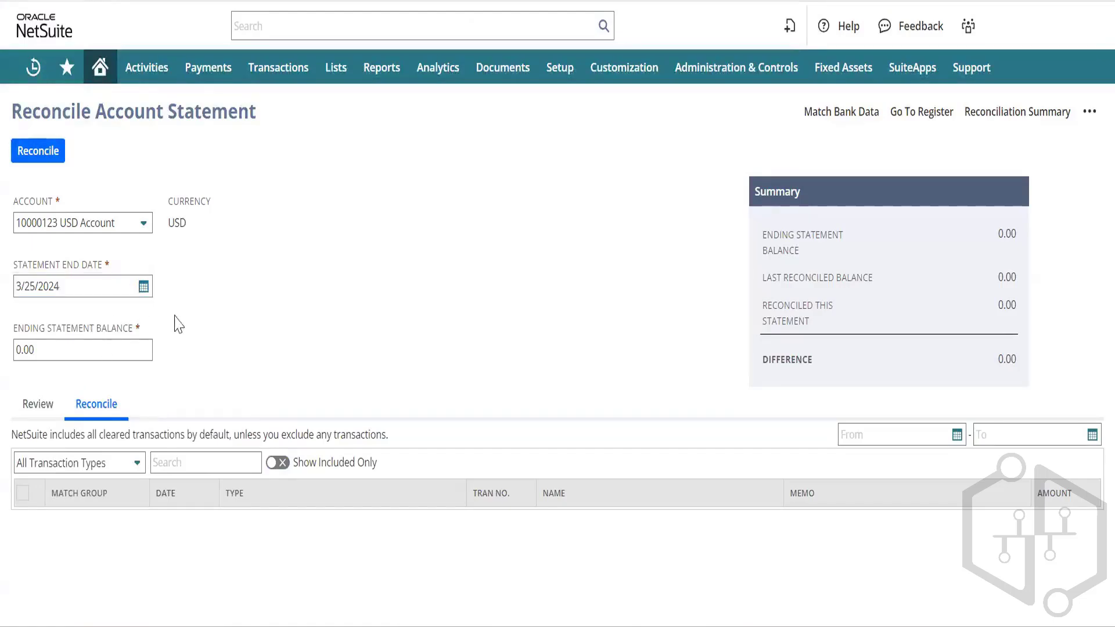
left_click(66, 342)
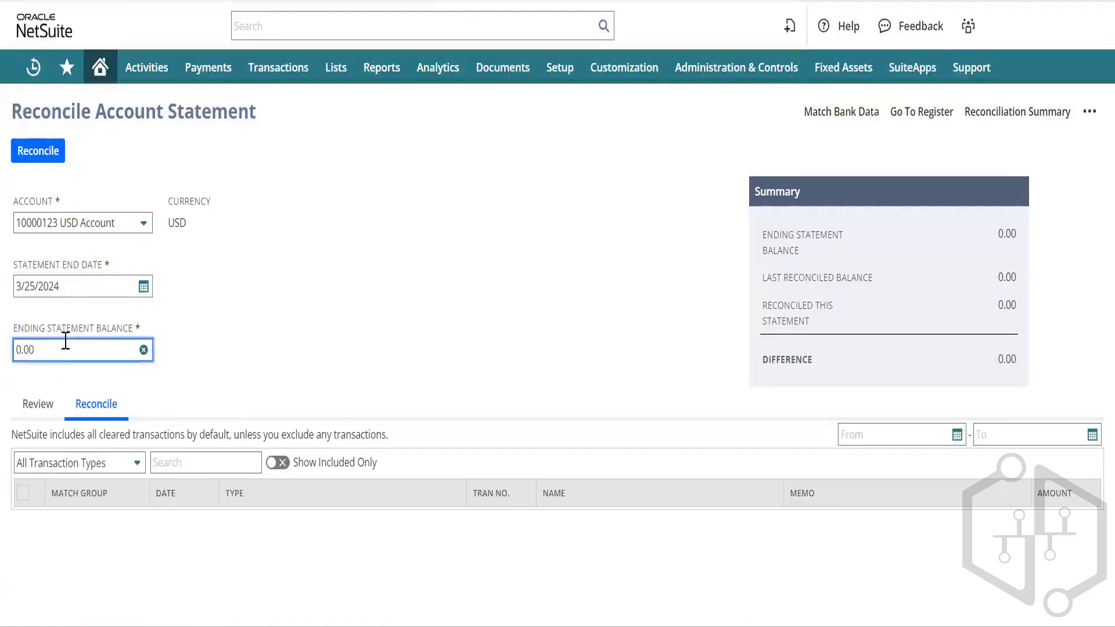
Step: Filter the transaction list to dates from 3/1/2024 through 3/26/2024
left_click(868, 436)
type("1")
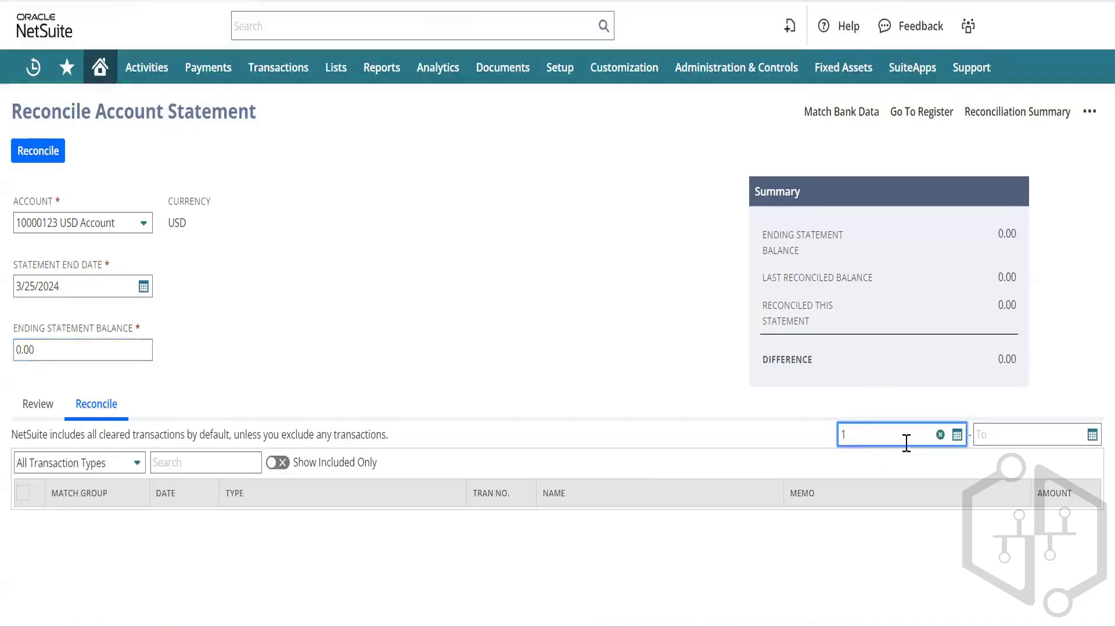
left_click(957, 435)
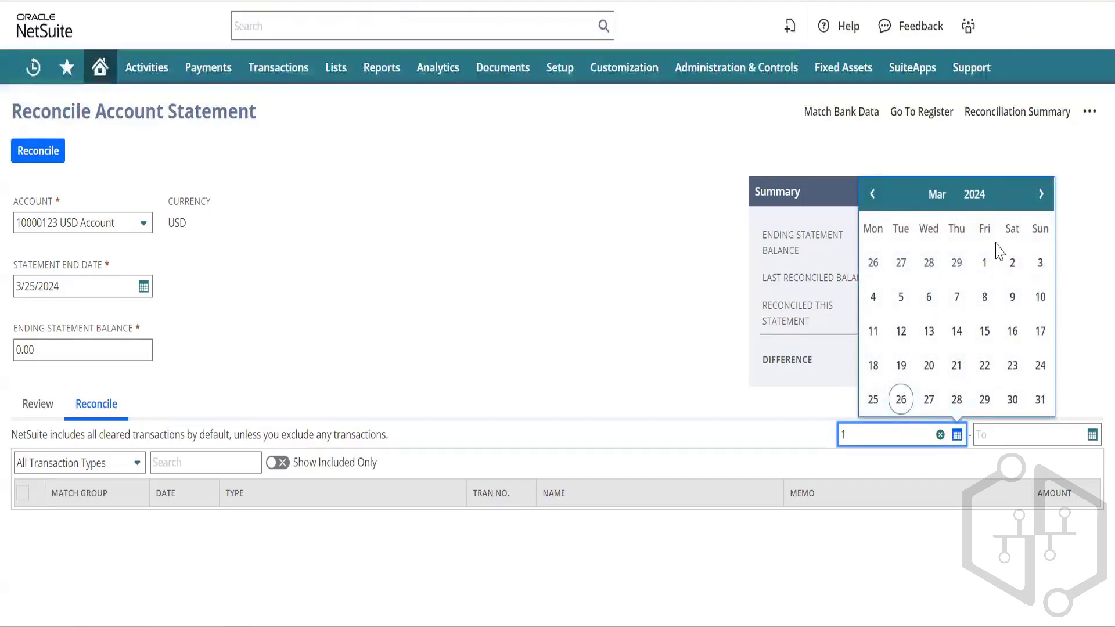
left_click(987, 262)
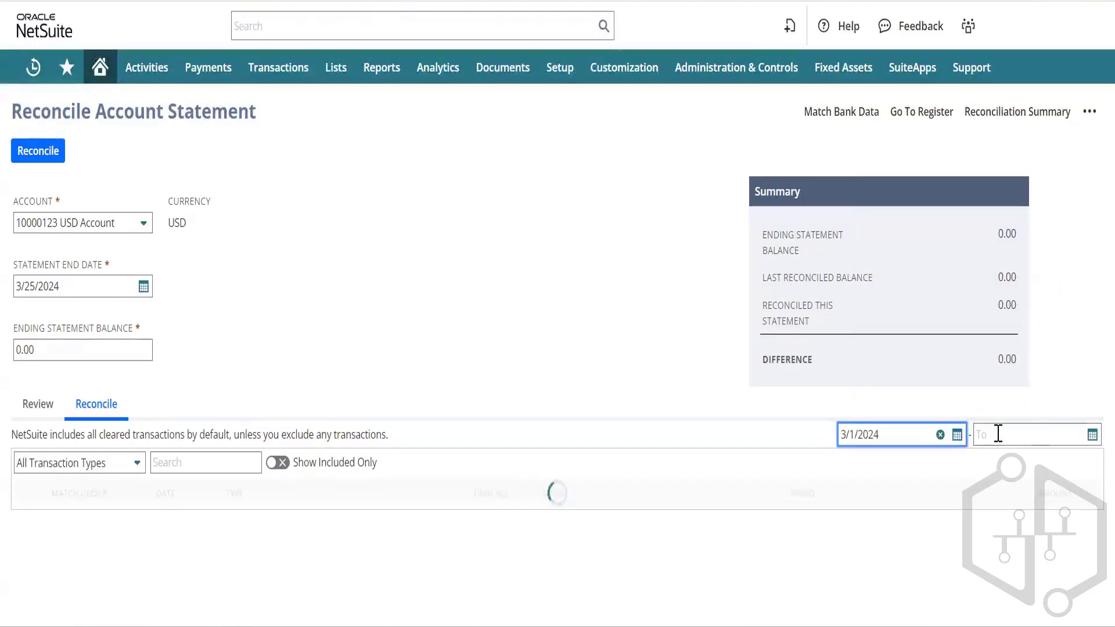
left_click(998, 434)
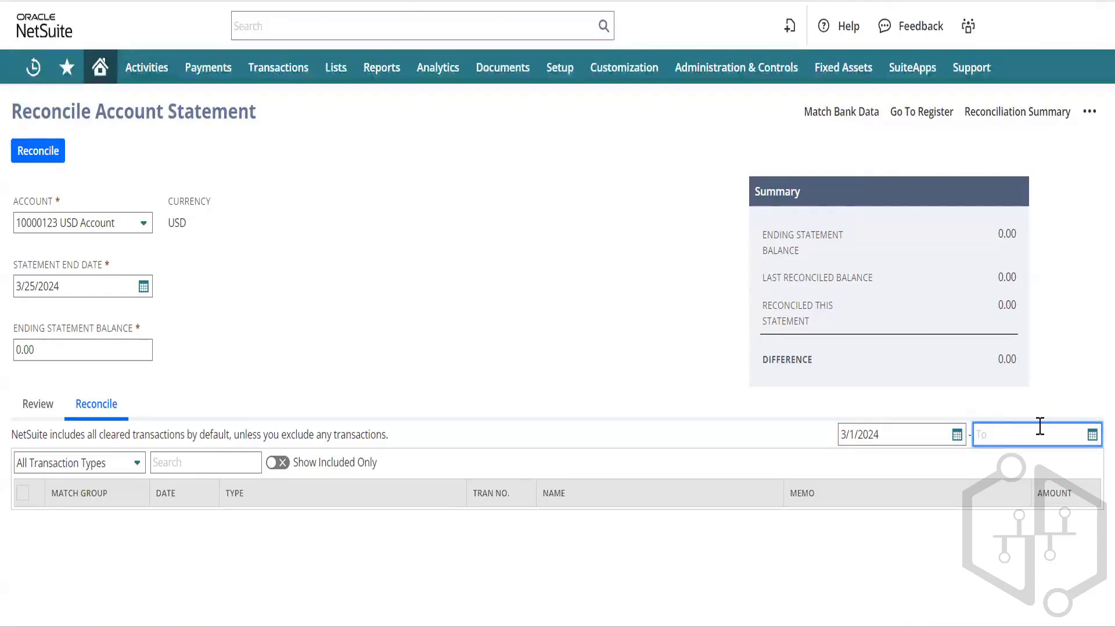
left_click(1092, 436)
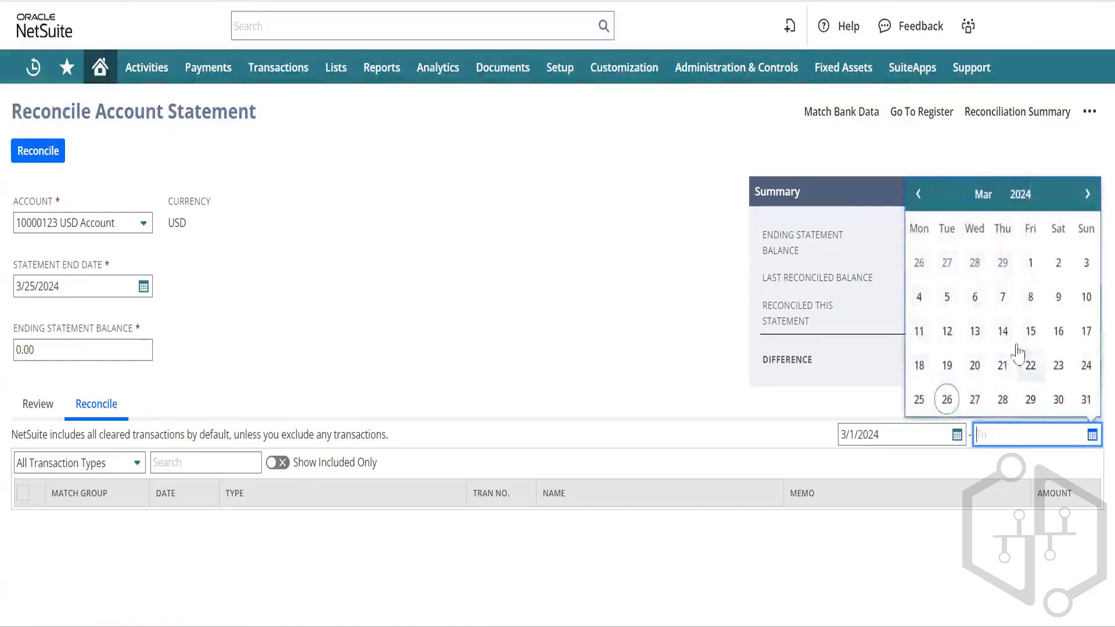
left_click(946, 399)
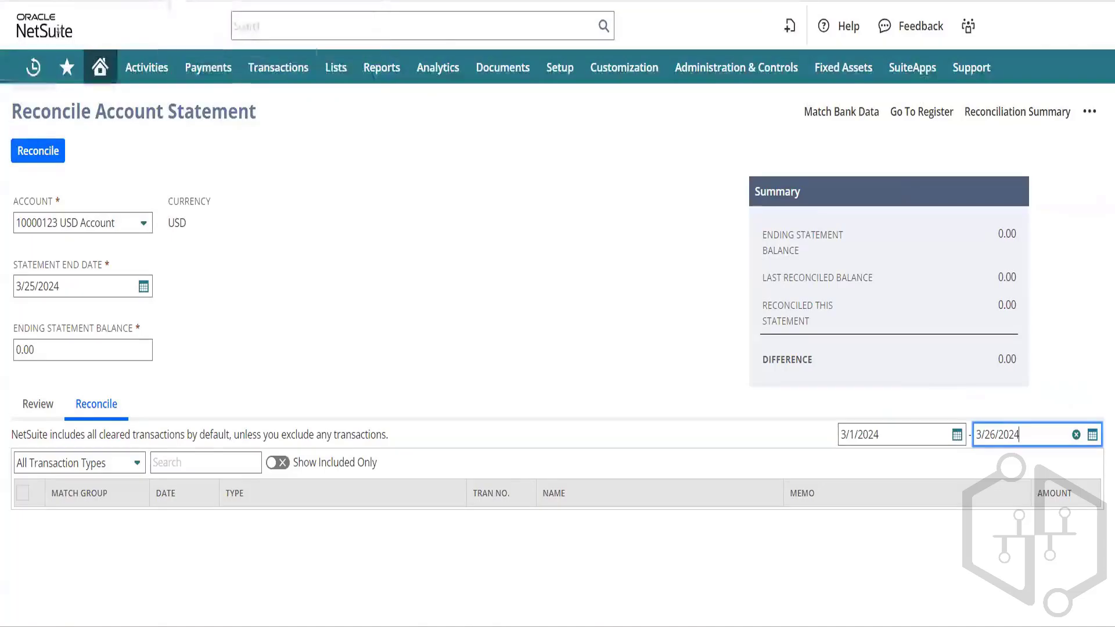
mouse_move(33, 69)
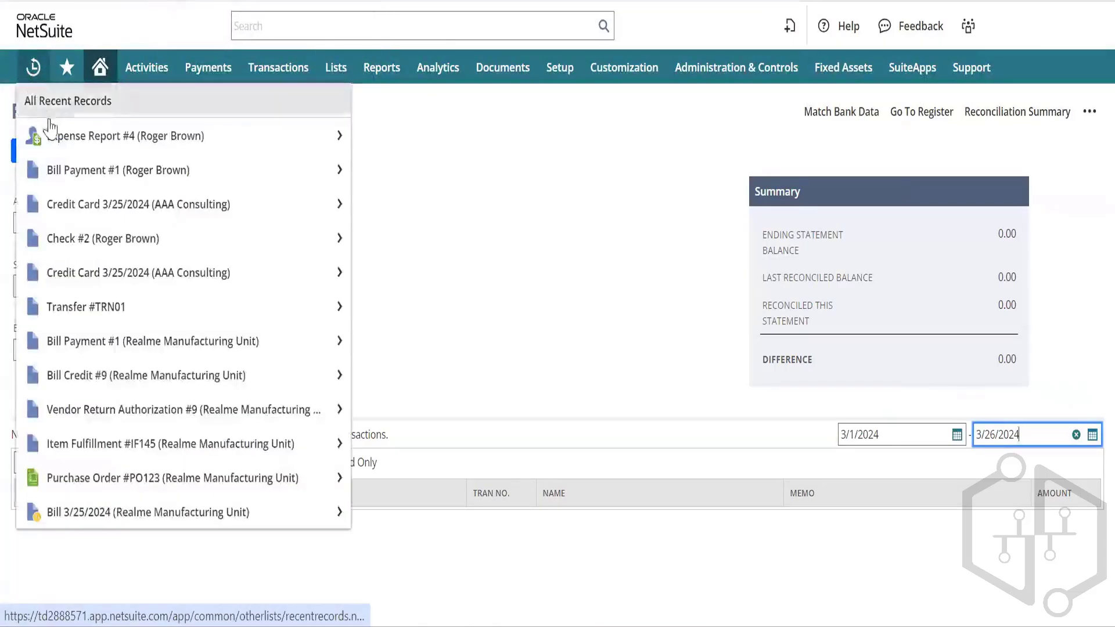
mouse_move(51, 133)
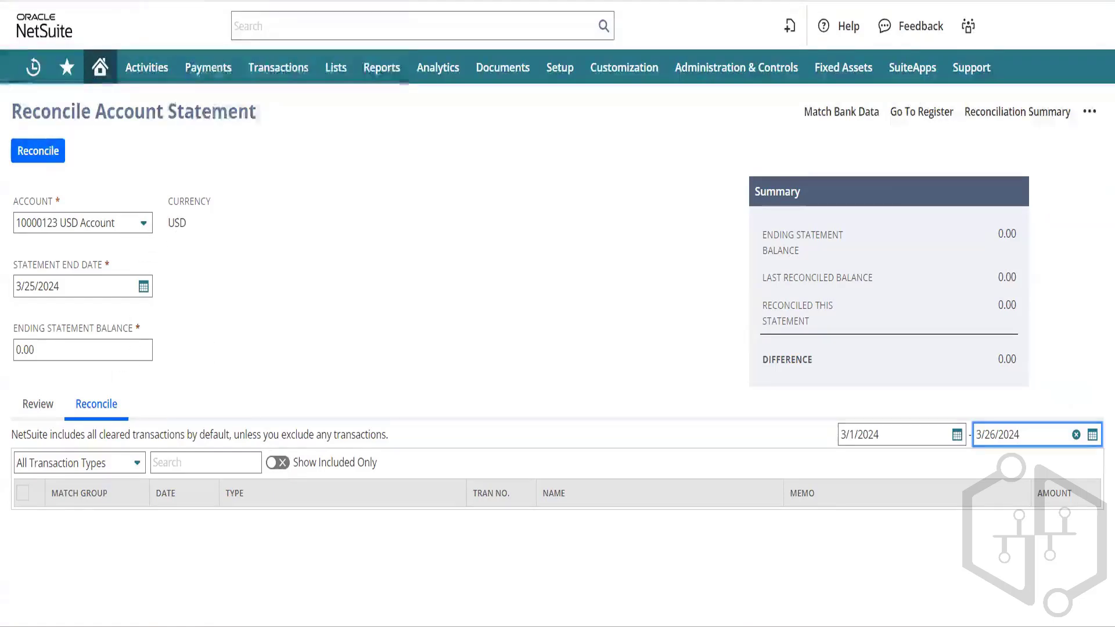
Step: Switch to the Reconciliation Rules tab and navigate via Transactions > Bank to Match Bank Data
left_click(255, 1)
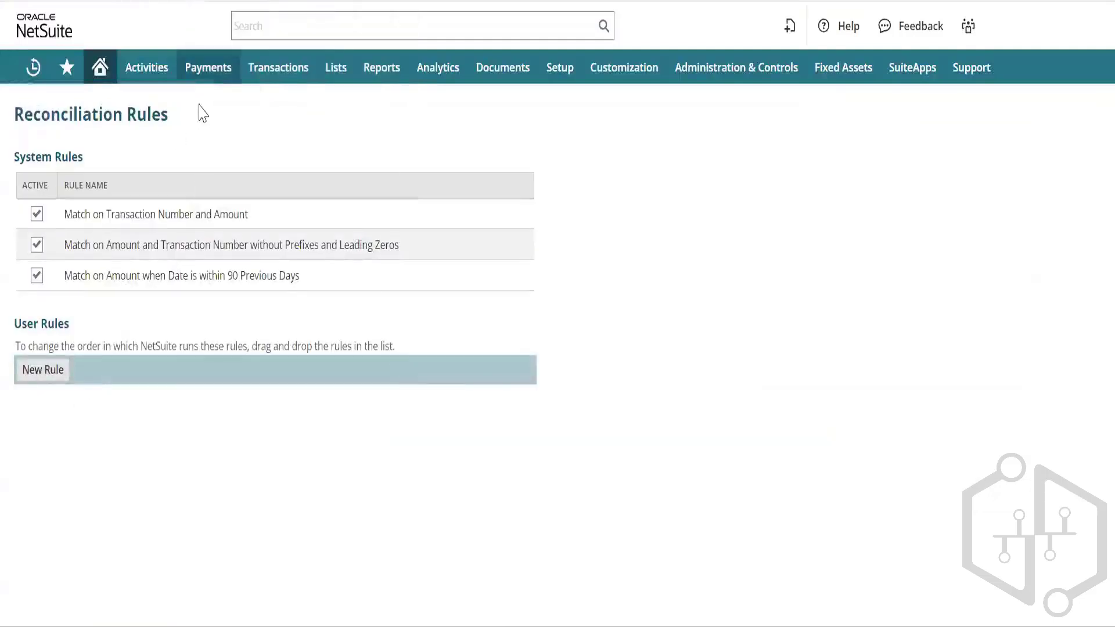
mouse_move(280, 69)
mouse_move(287, 232)
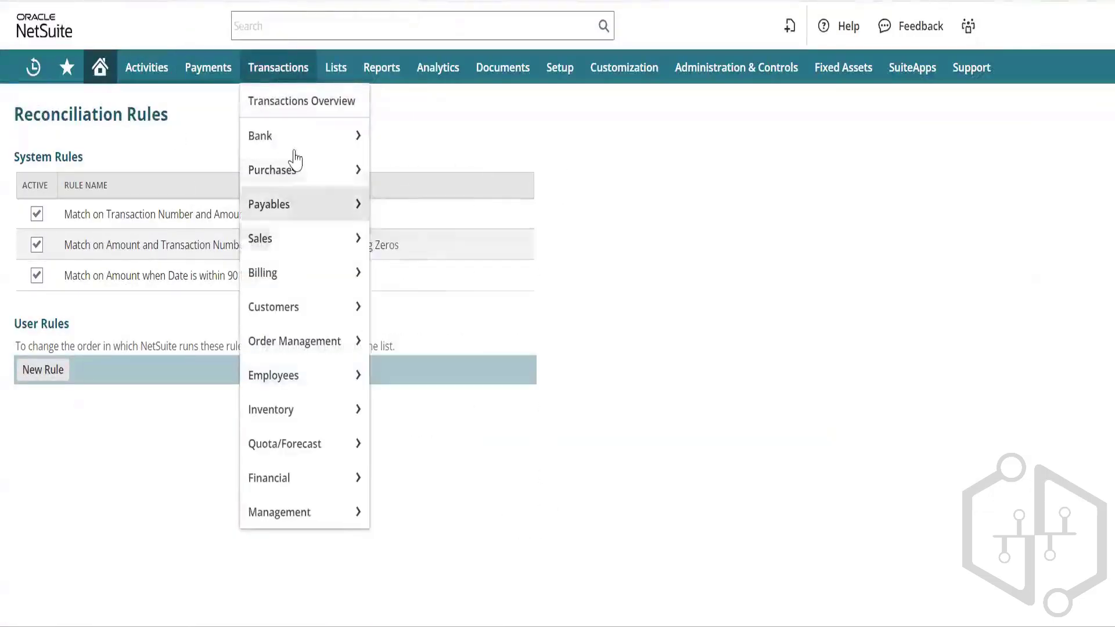
mouse_move(315, 141)
mouse_move(440, 187)
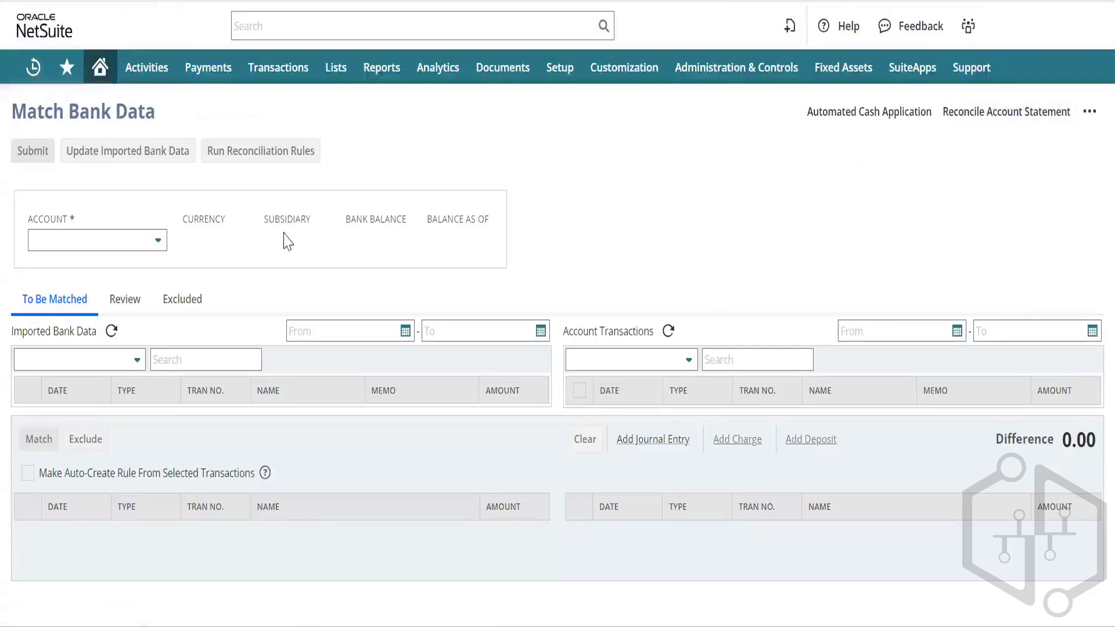
Step: Load the 10000123 USD Account in Match Bank Data and go to Reconcile Account Statement
left_click(128, 245)
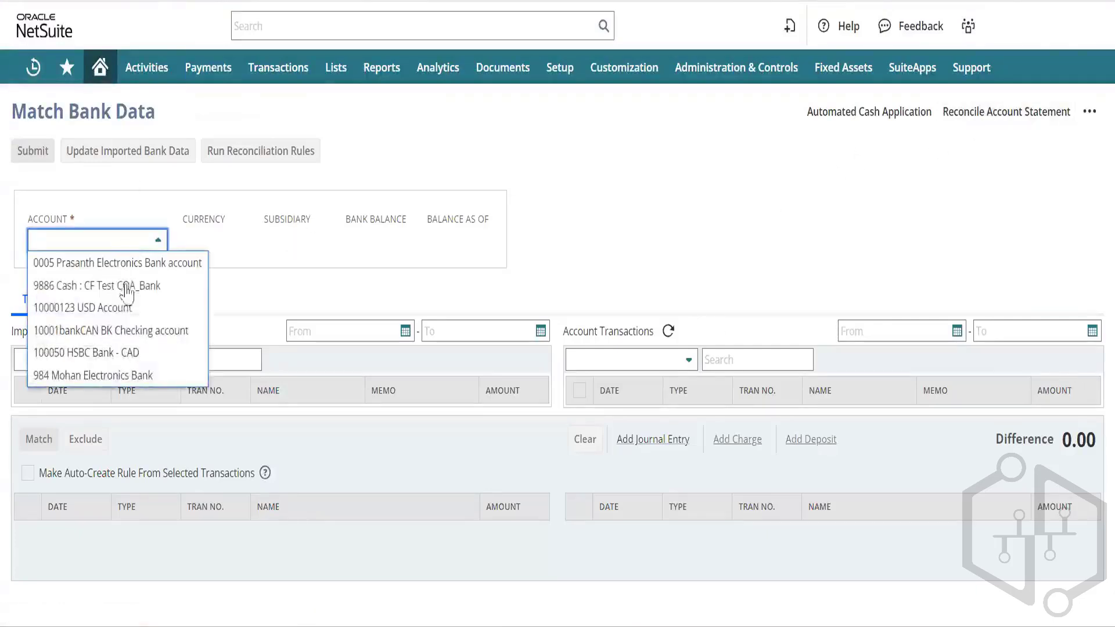
left_click(128, 309)
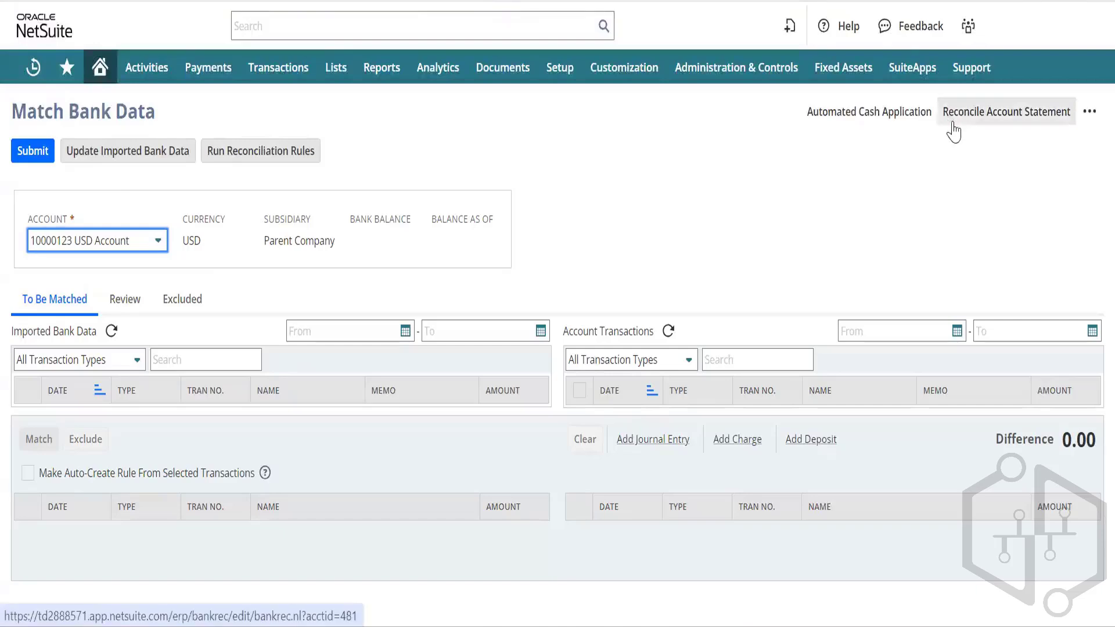
left_click(987, 119)
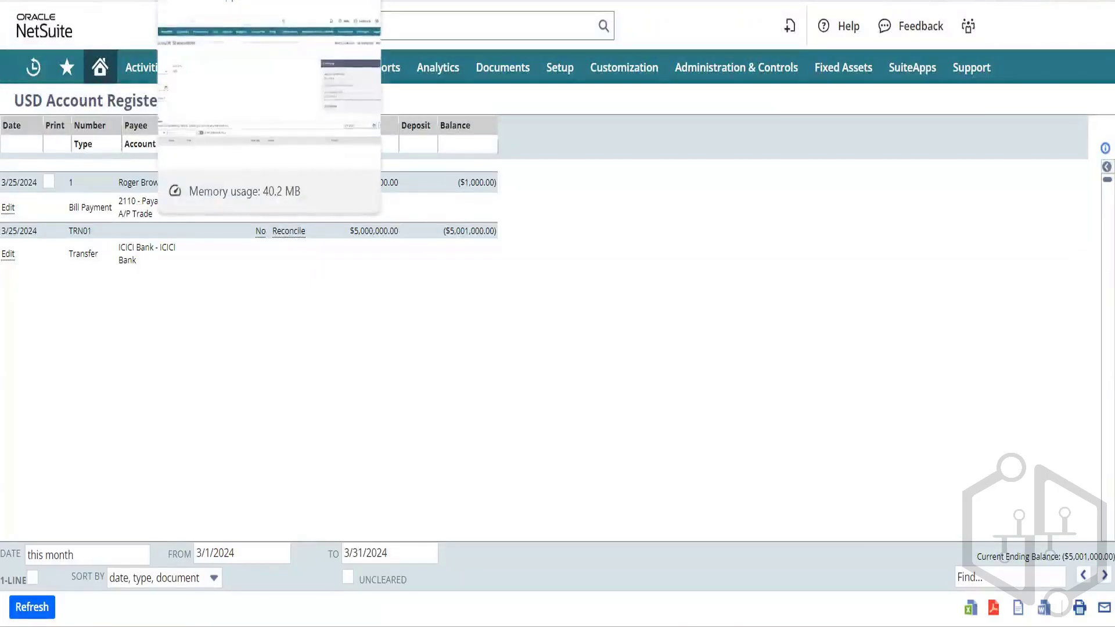
Step: Switch back to the Reconcile Account Statement browser tab for the 10000123 USD Account
left_click(198, 0)
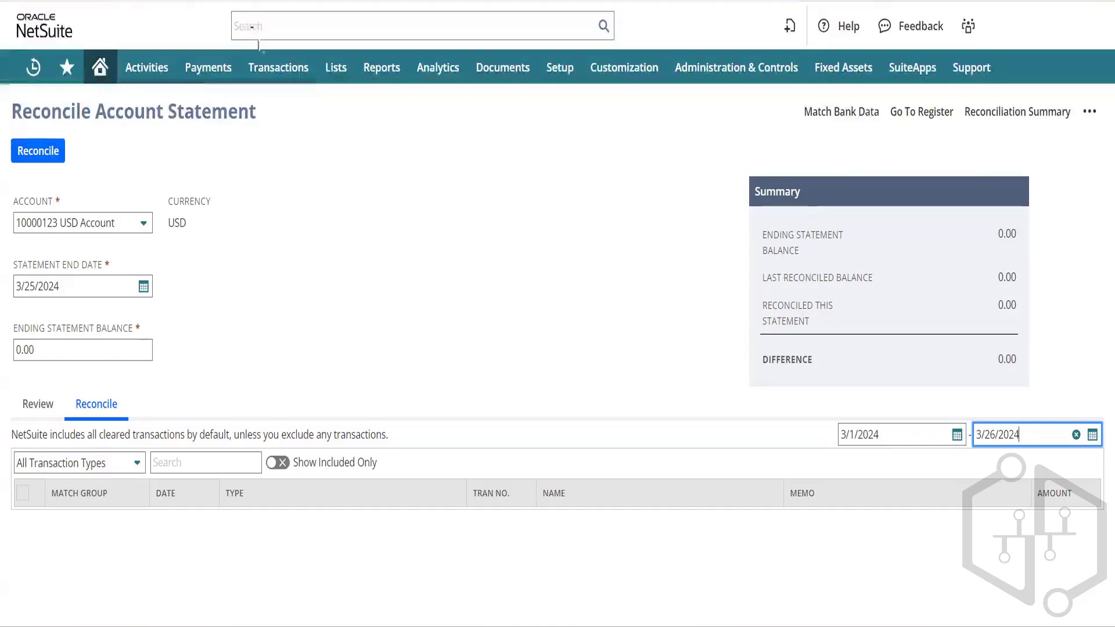
Step: Browse the Transactions submenus down to Financial > Make Journal Entries
mouse_move(277, 68)
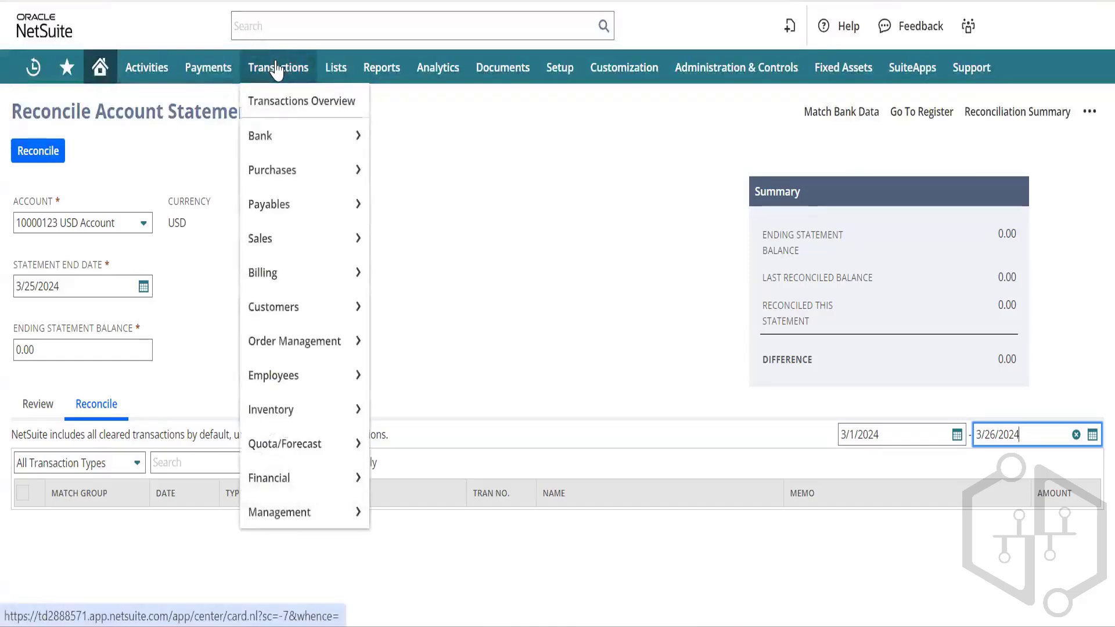
mouse_move(281, 134)
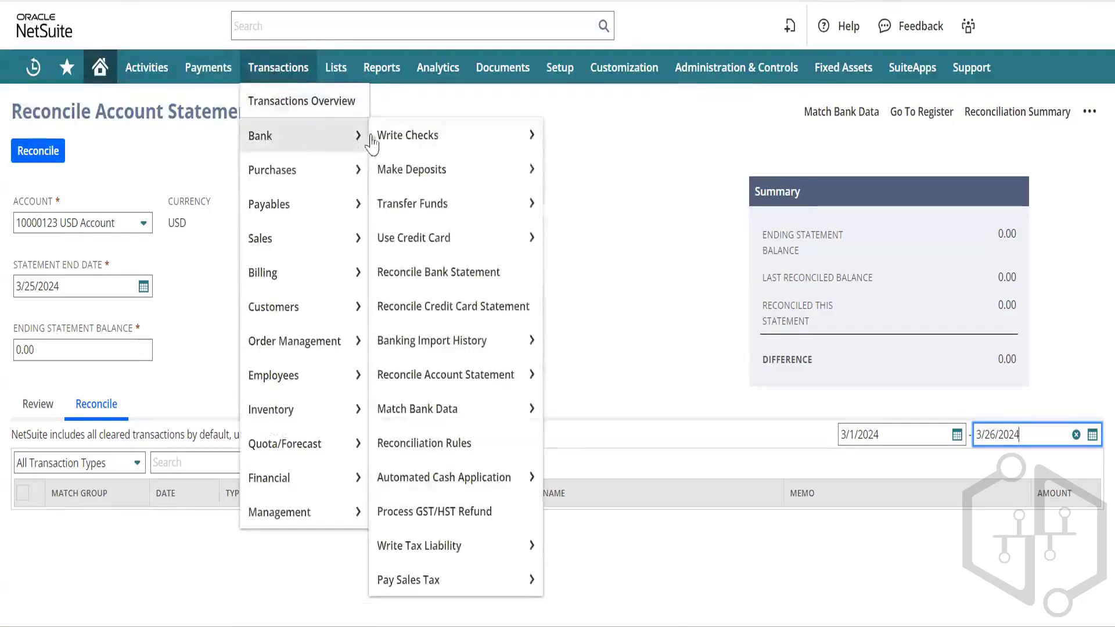
mouse_move(407, 142)
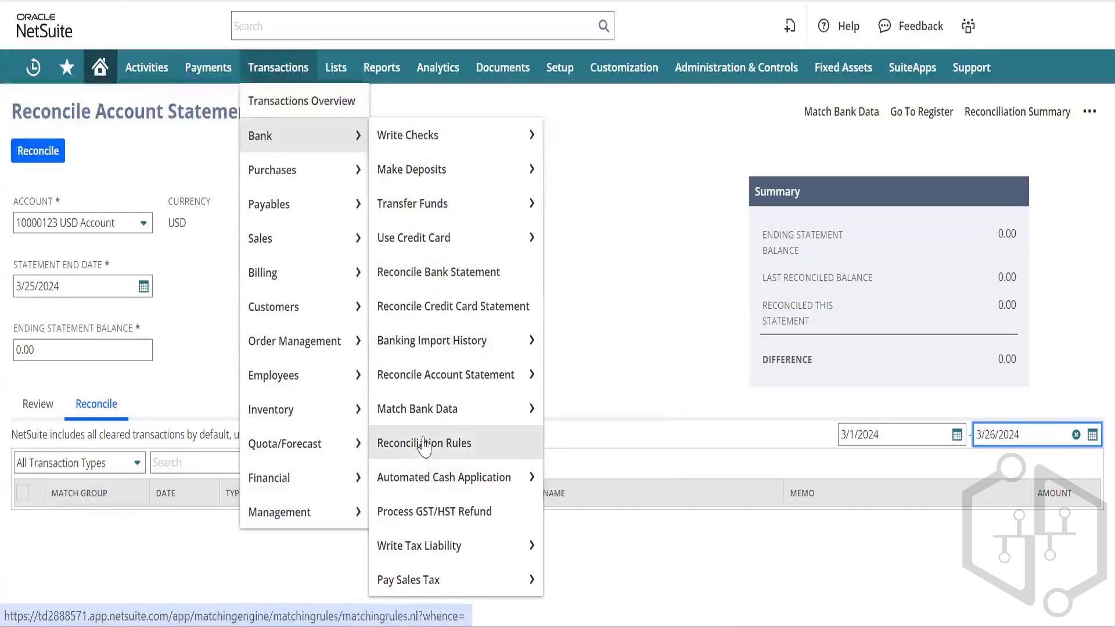
mouse_move(444, 419)
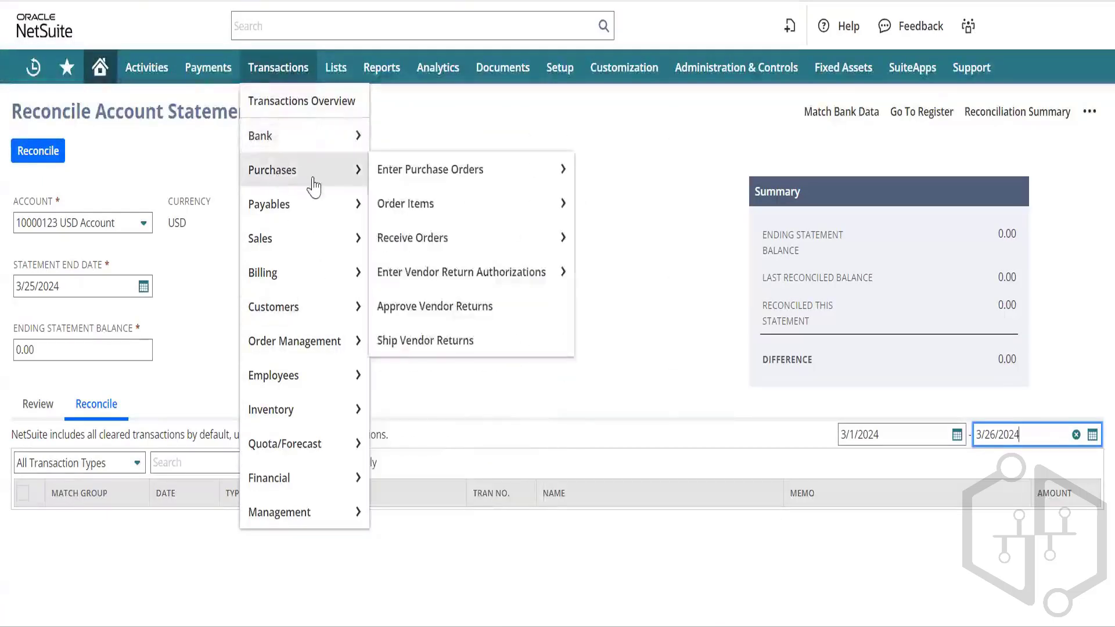
mouse_move(299, 177)
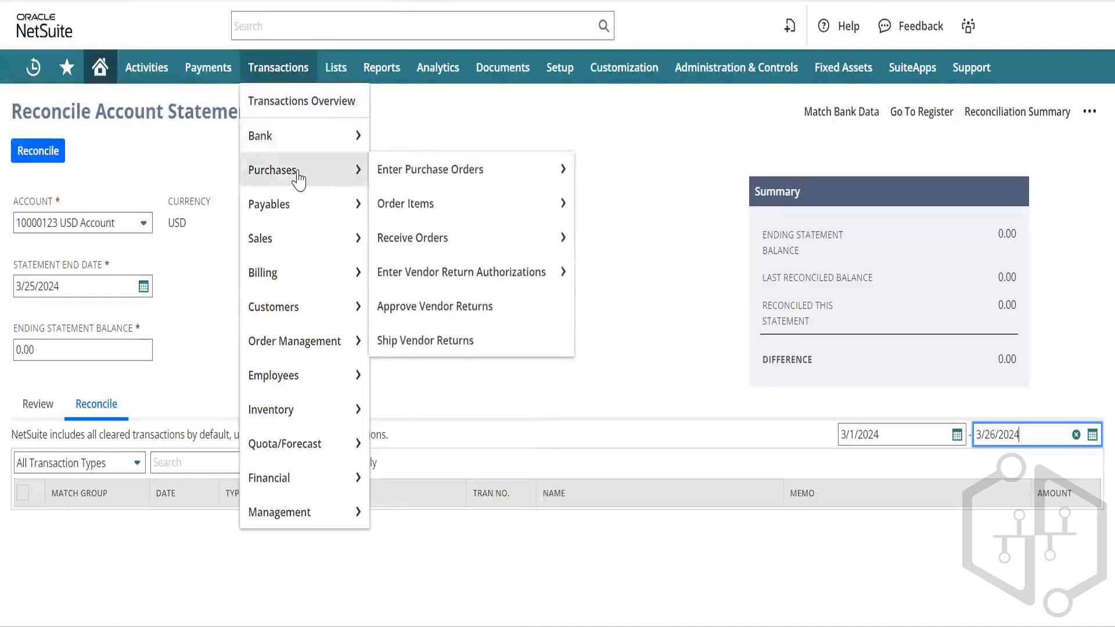
mouse_move(292, 220)
mouse_move(290, 242)
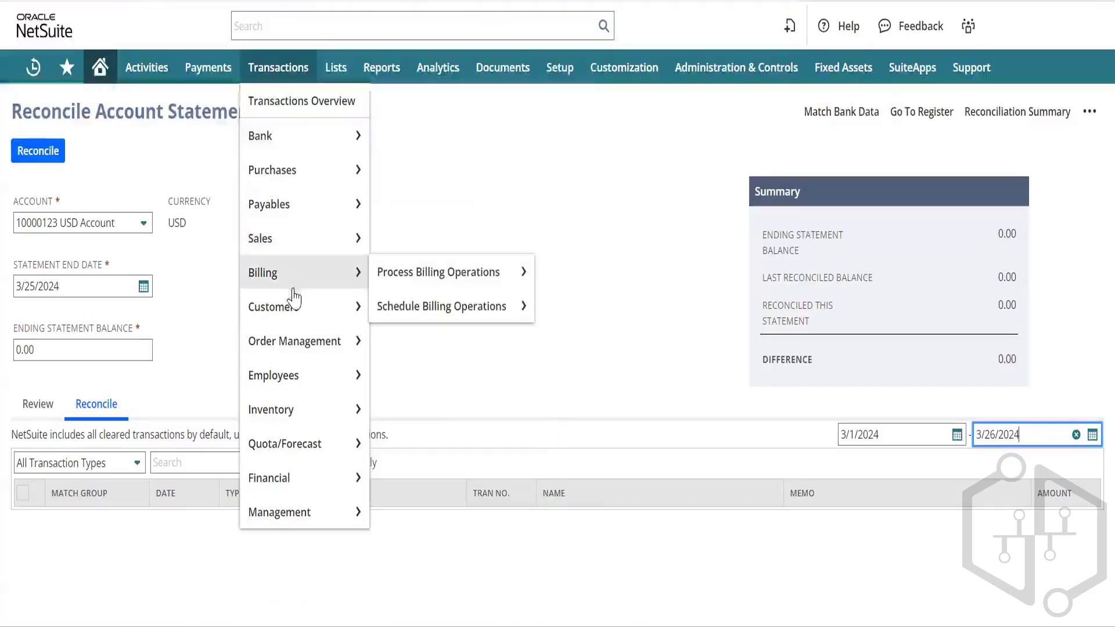
mouse_move(296, 310)
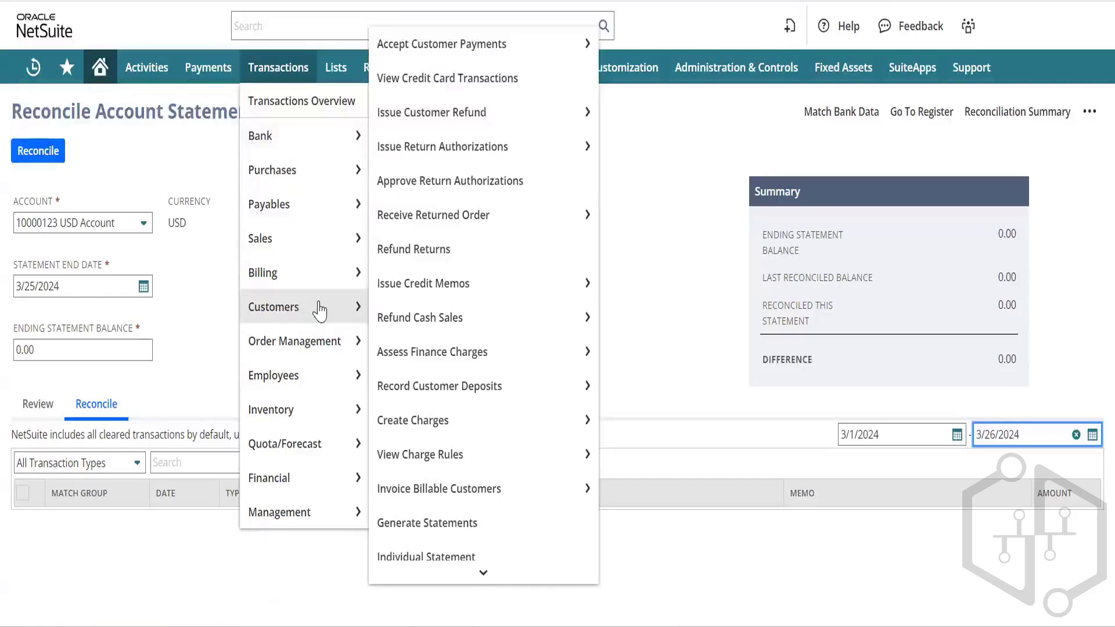
mouse_move(459, 308)
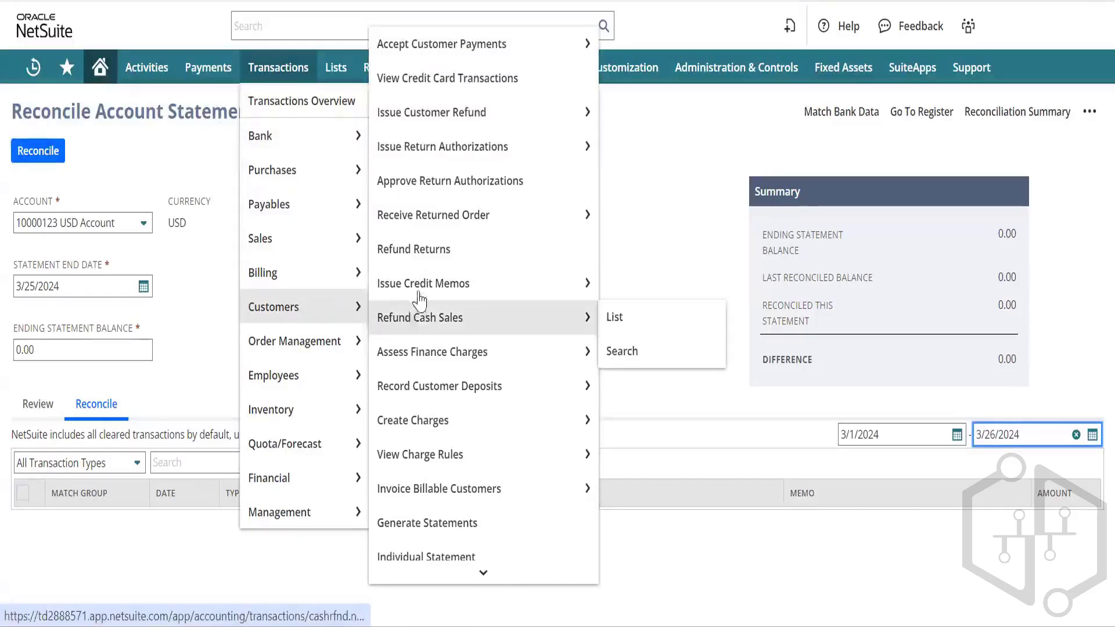
mouse_move(266, 373)
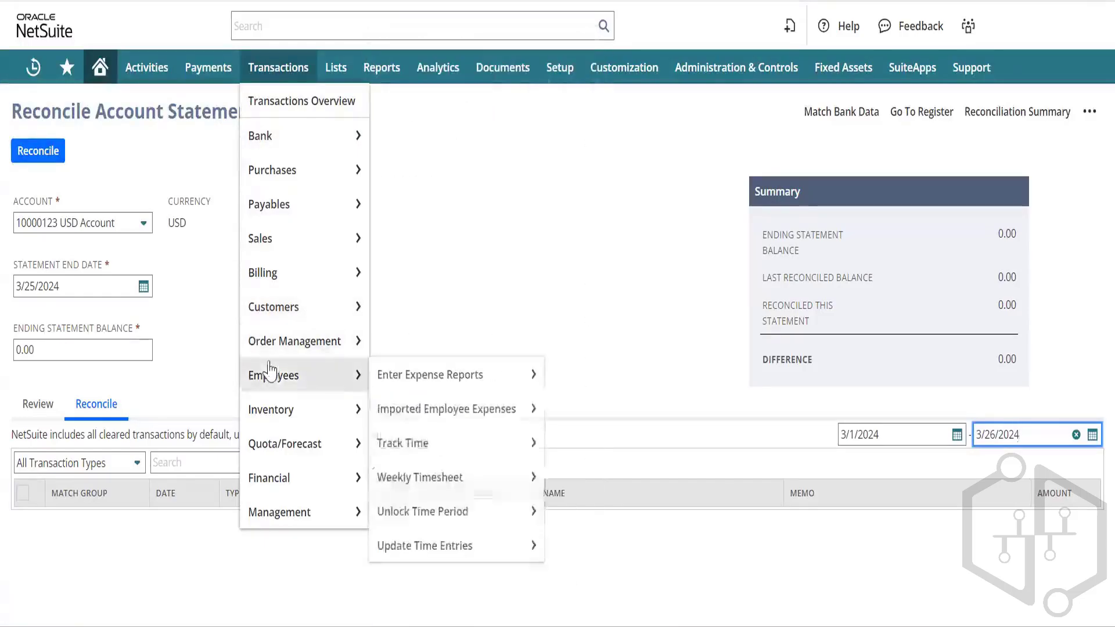
mouse_move(395, 384)
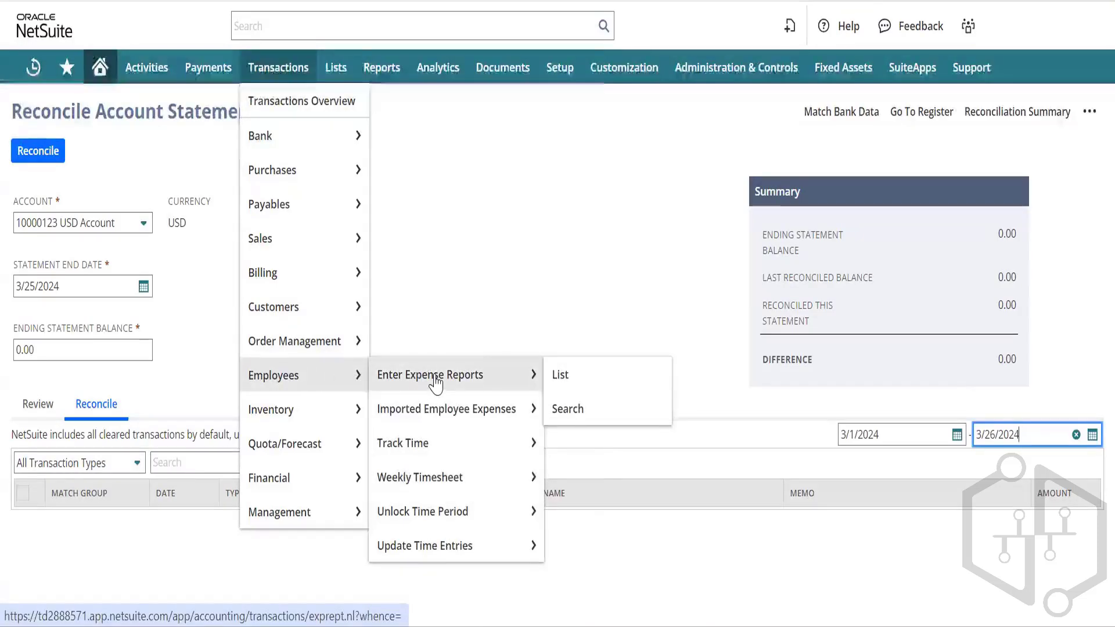
mouse_move(274, 412)
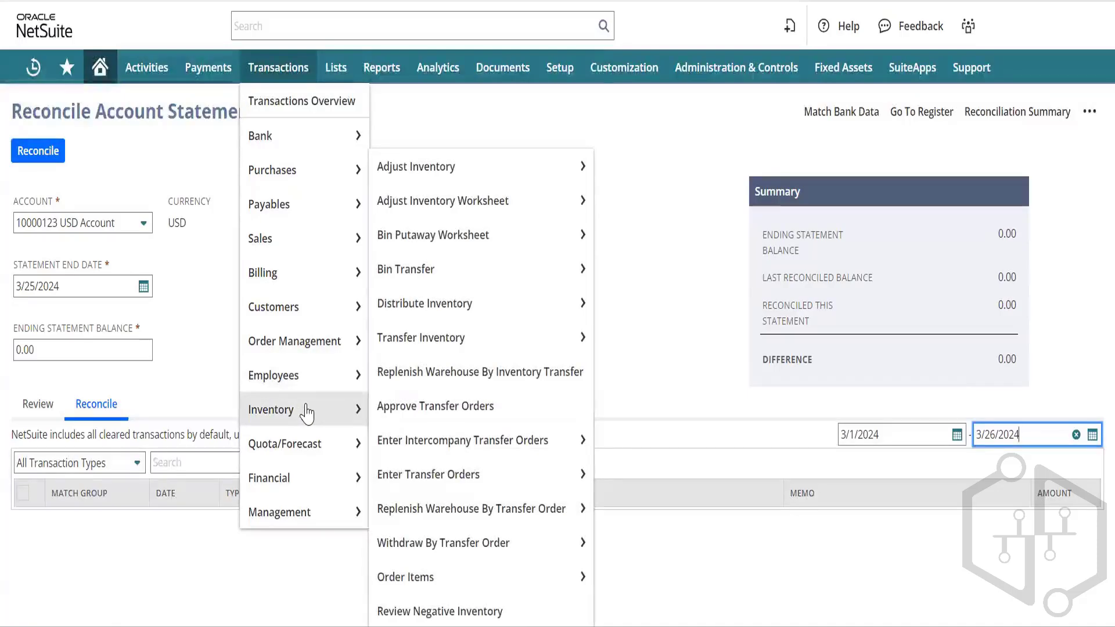
mouse_move(289, 473)
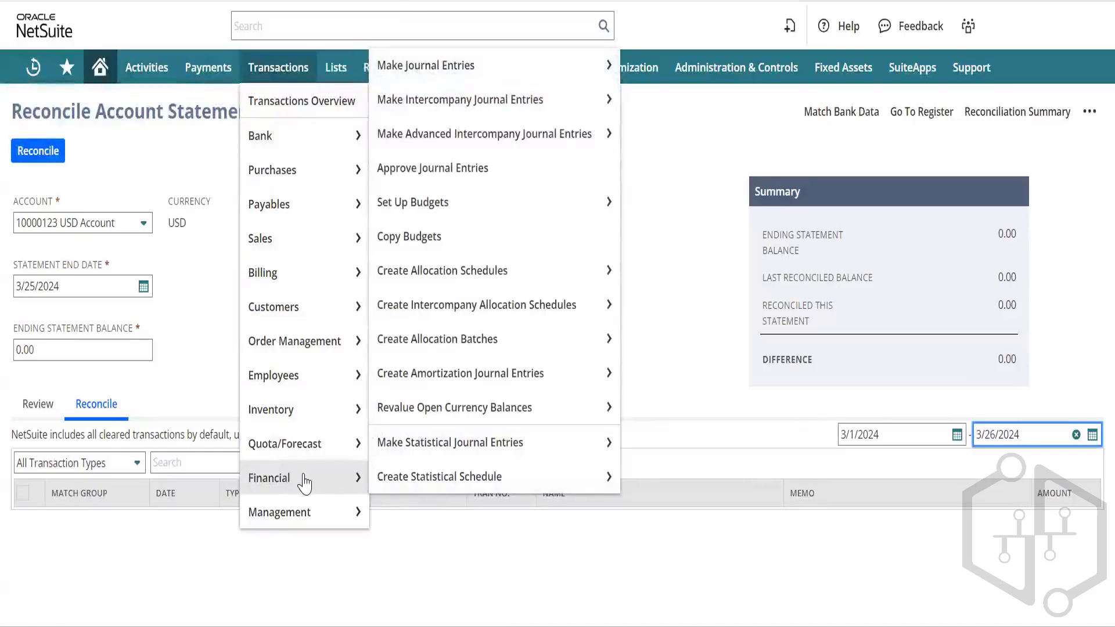
Step: Start a new journal entry dated 3/25/2024 and bring up the Subsidiary list
mouse_move(475, 69)
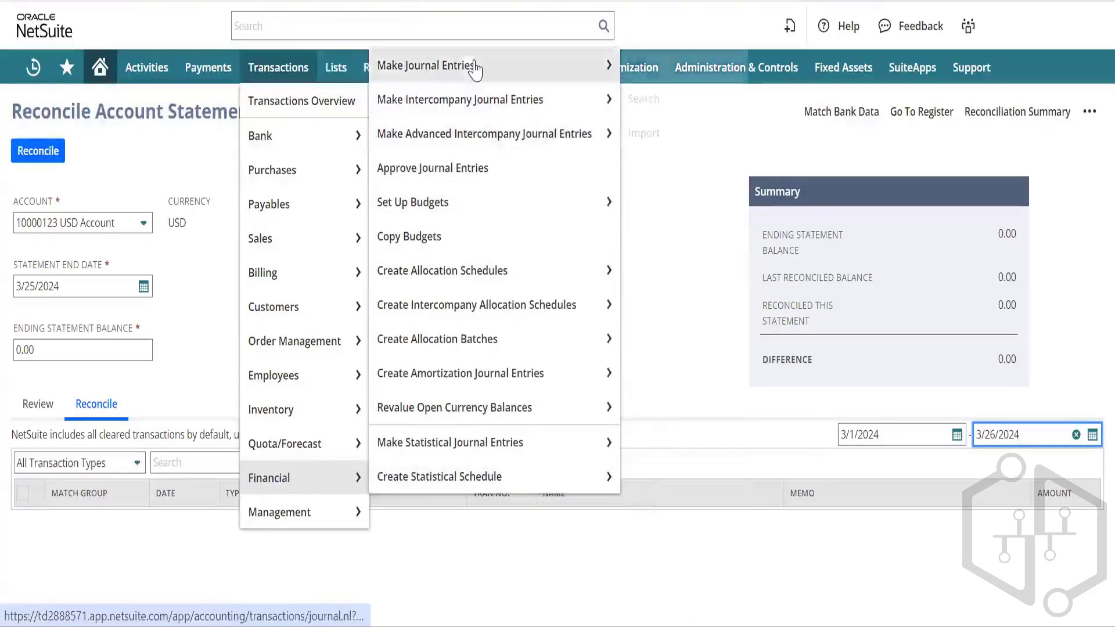
left_click(476, 68)
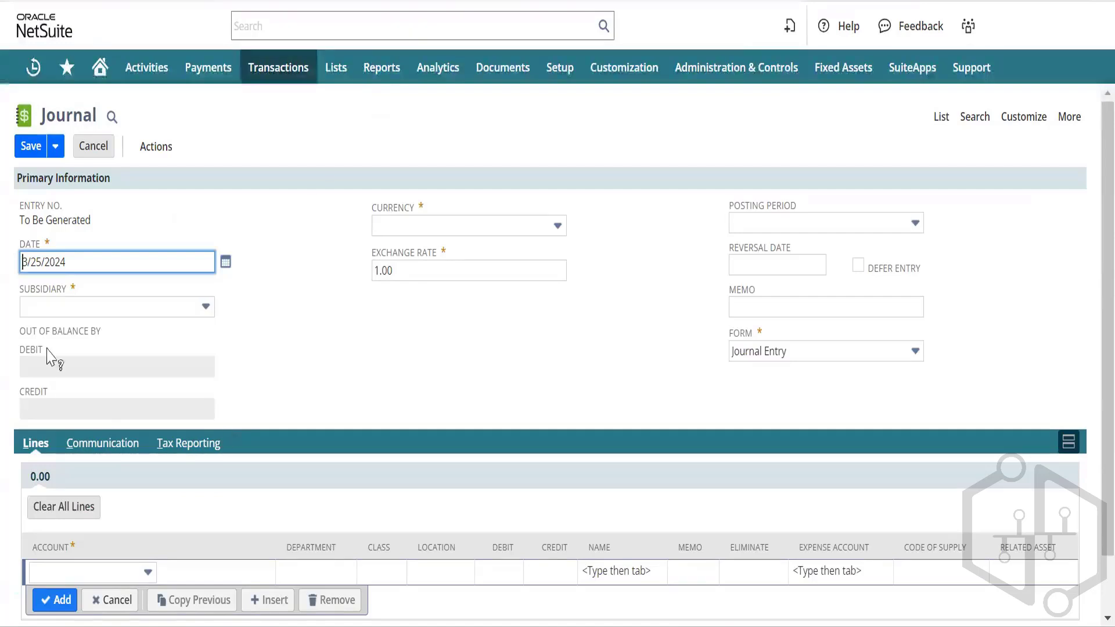
left_click(68, 318)
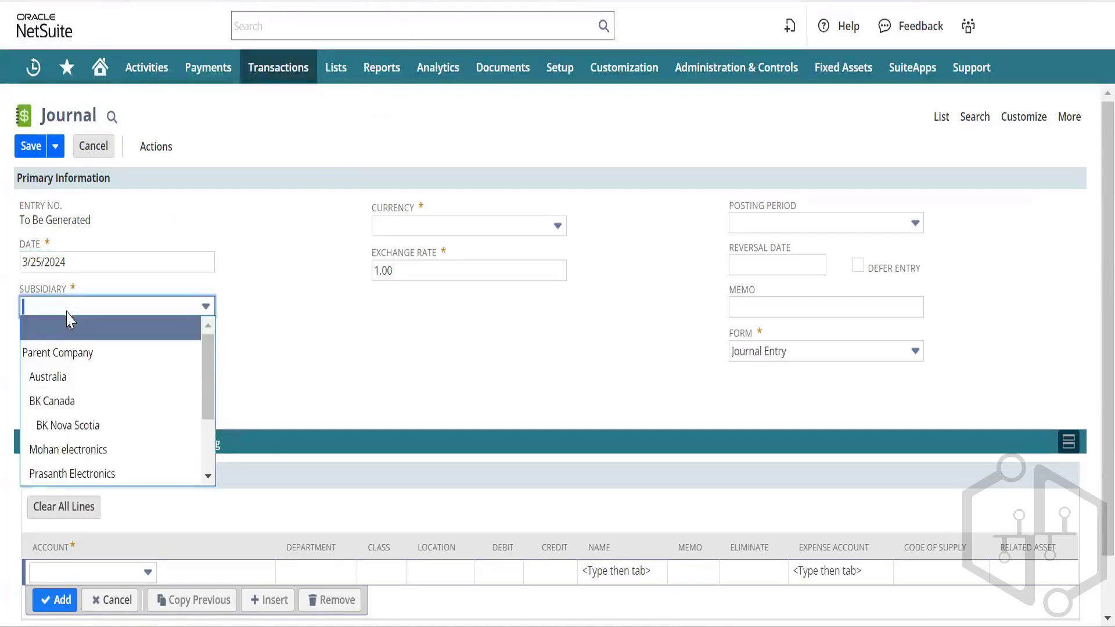
Step: Set the journal's subsidiary to Parent Company
left_click(66, 353)
left_click(326, 354)
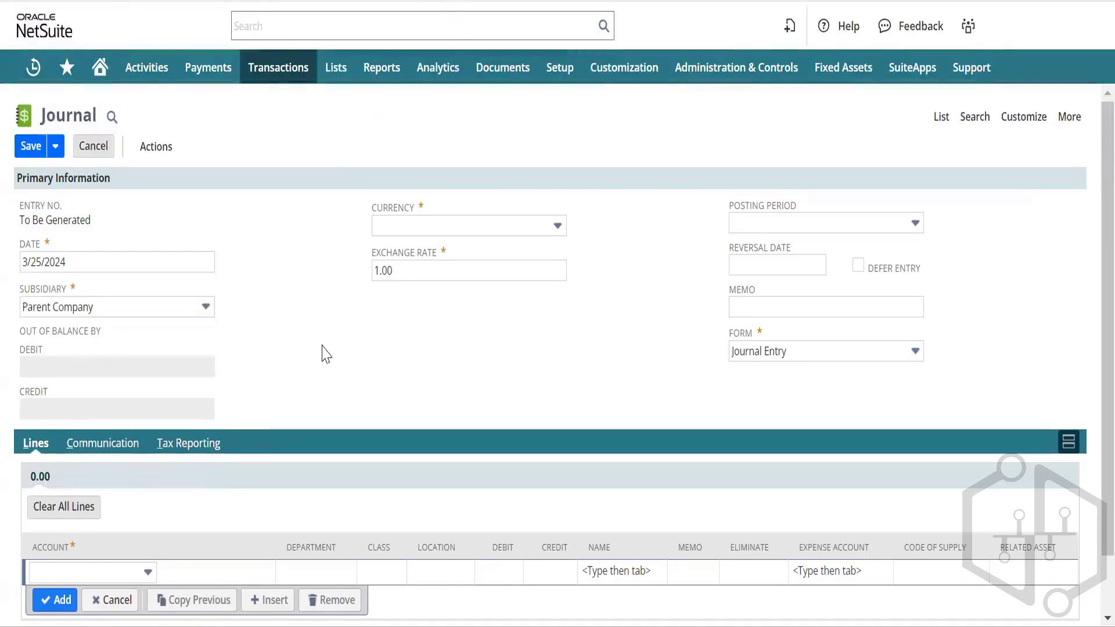
scroll(326, 353, "down", 1)
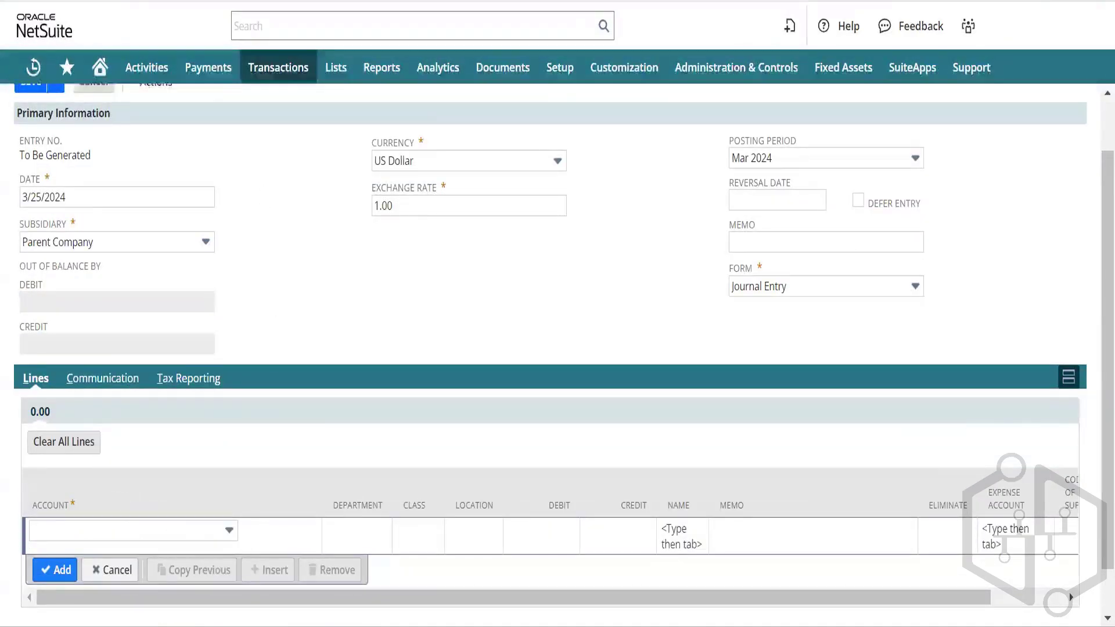
Step: Add a 1,000.00 debit line to account 6010 Advertising
left_click(211, 533)
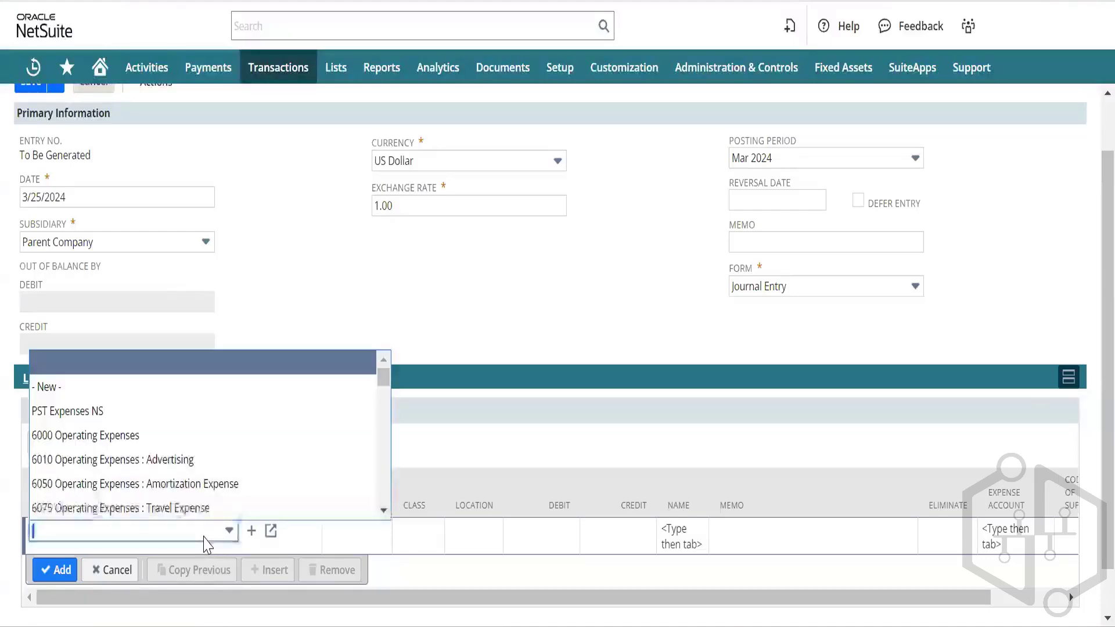
scroll(180, 477, "down", 2)
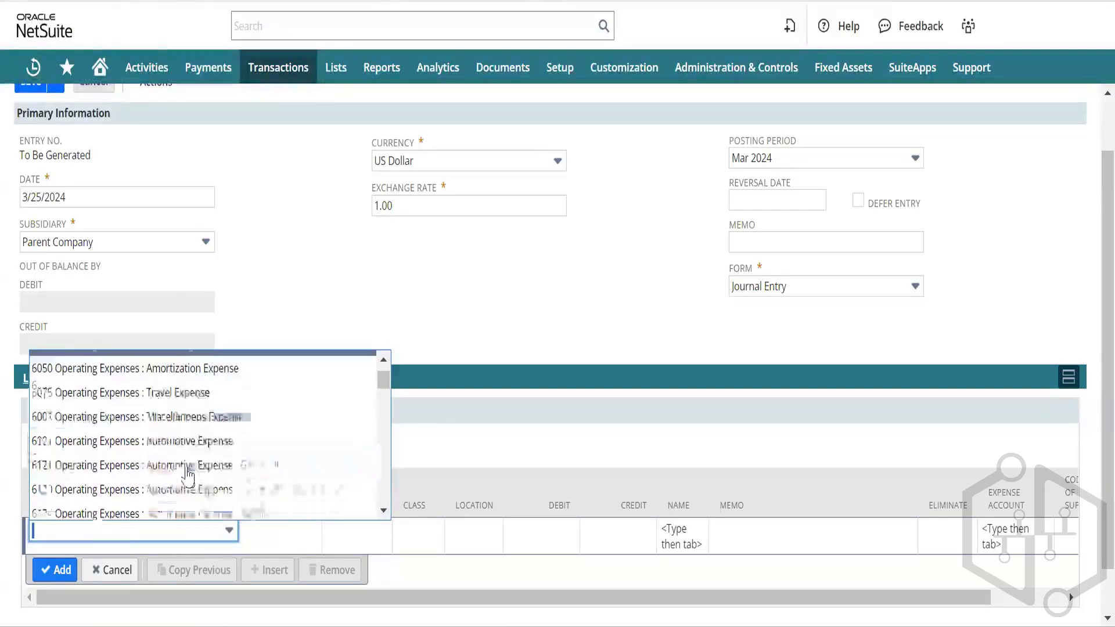
scroll(187, 477, "down", 3)
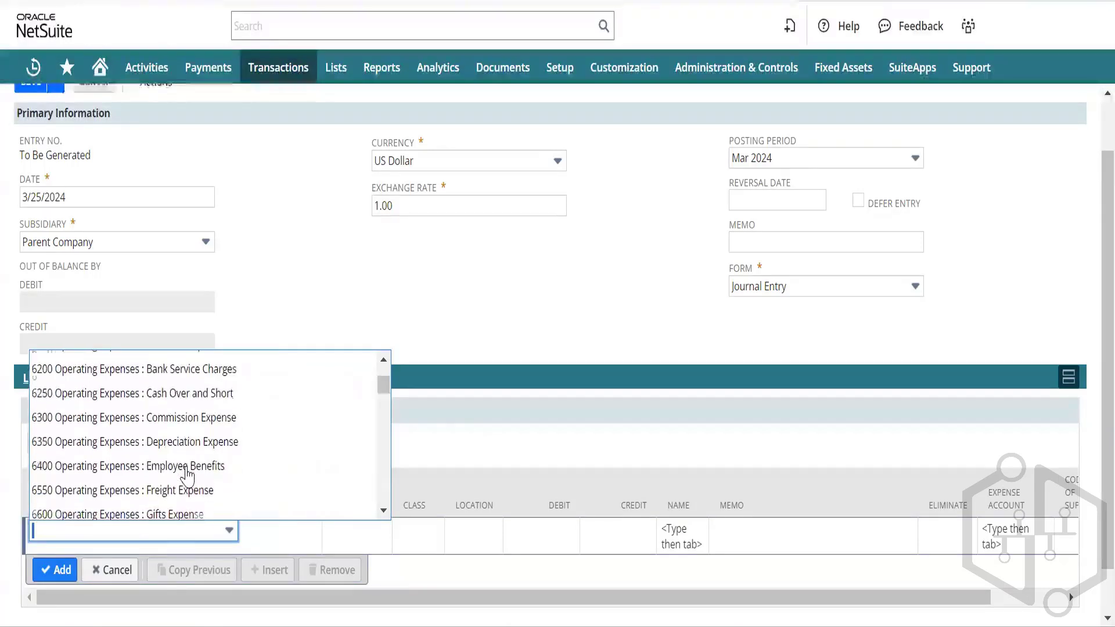
scroll(187, 475, "up", 4)
scroll(187, 476, "up", 1)
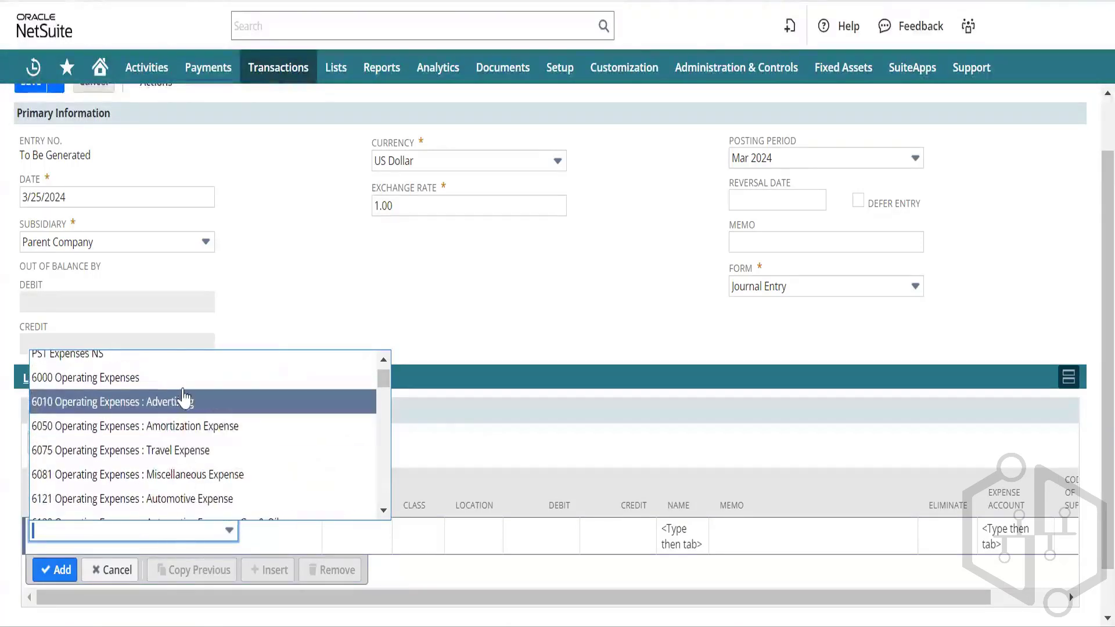
left_click(187, 404)
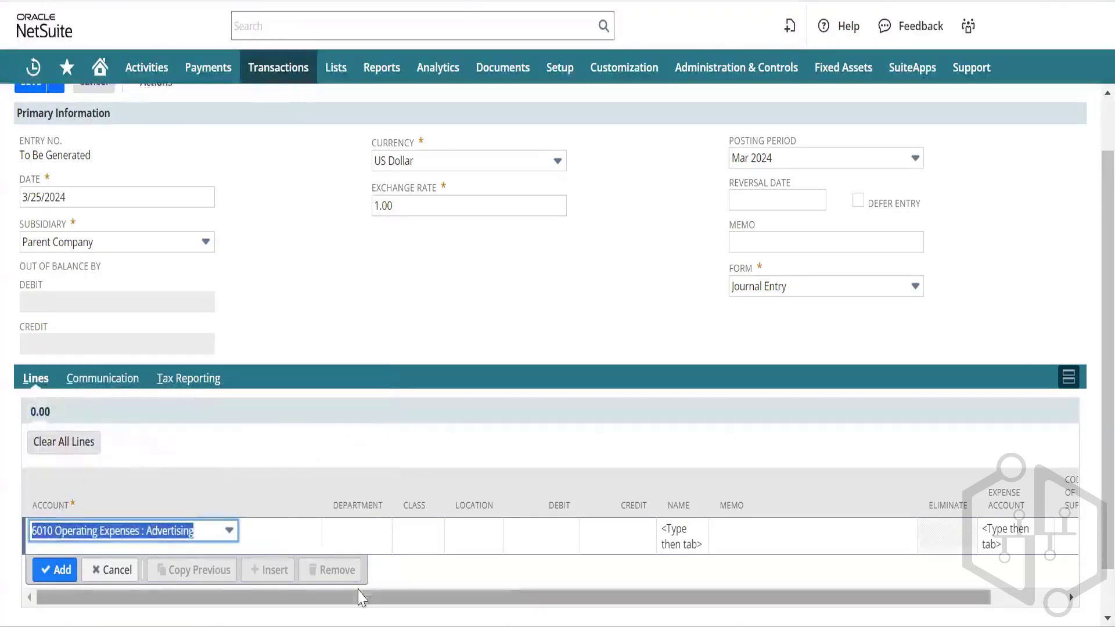
left_click(532, 533)
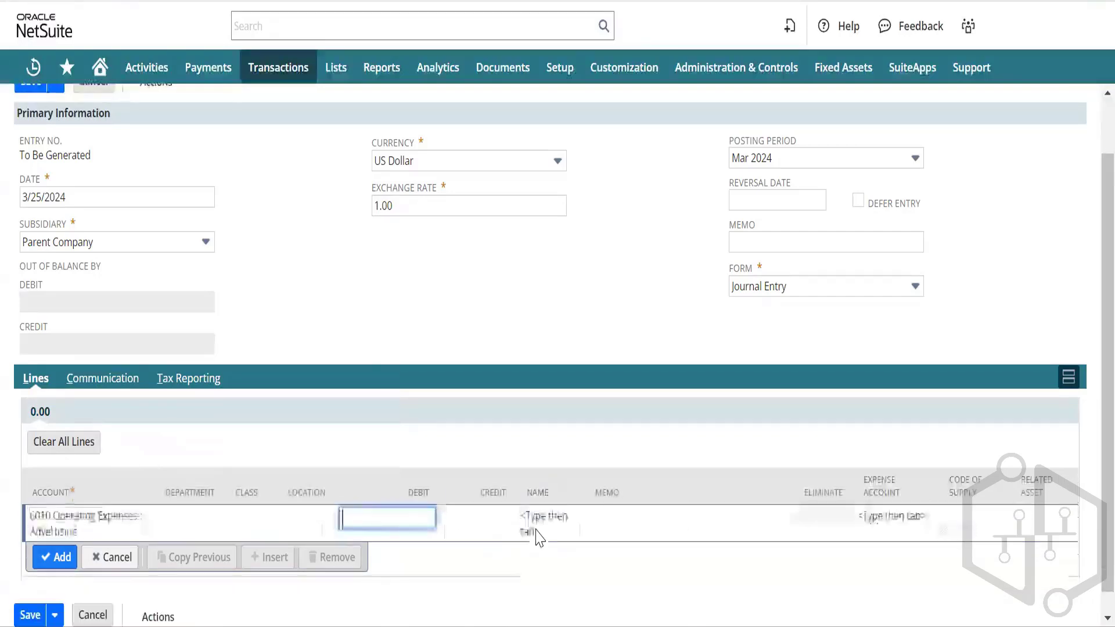
type("1,")
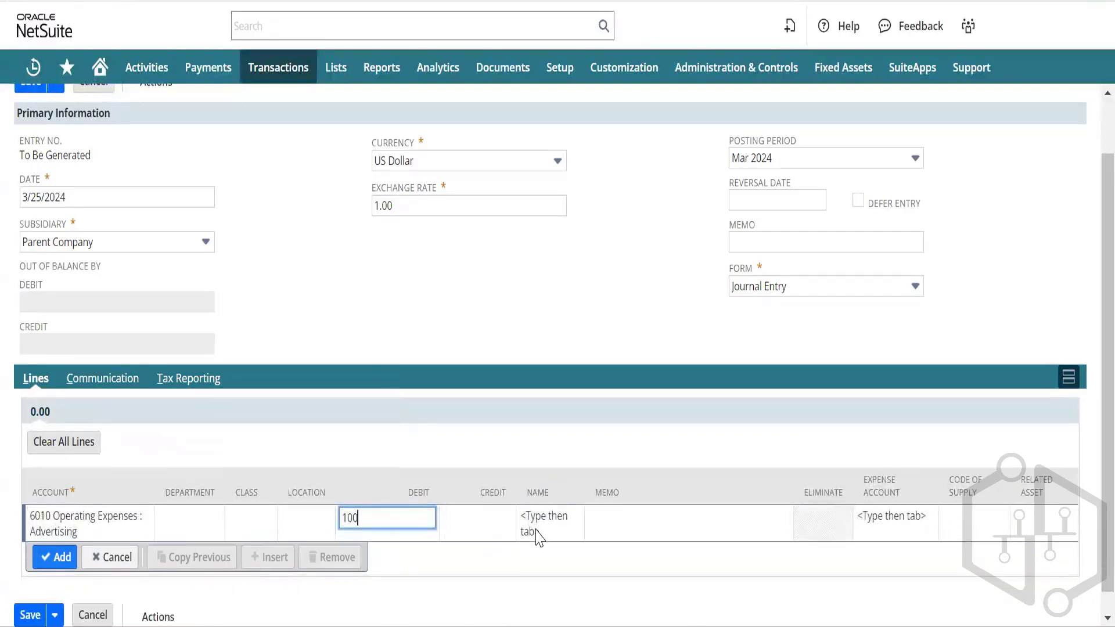
type("000")
key("Tab")
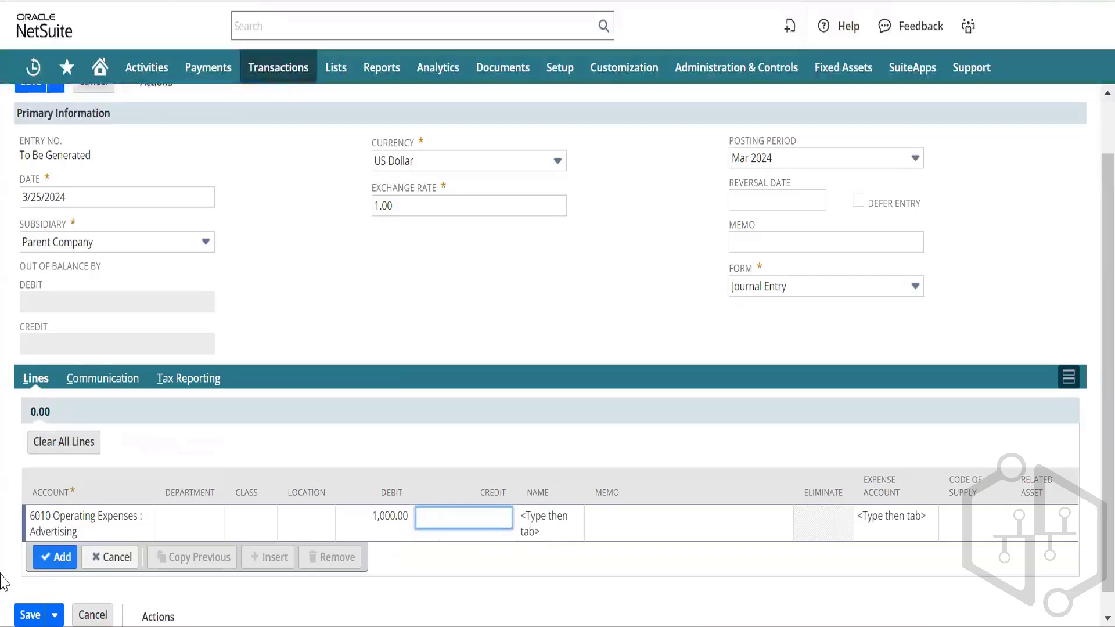
left_click(52, 559)
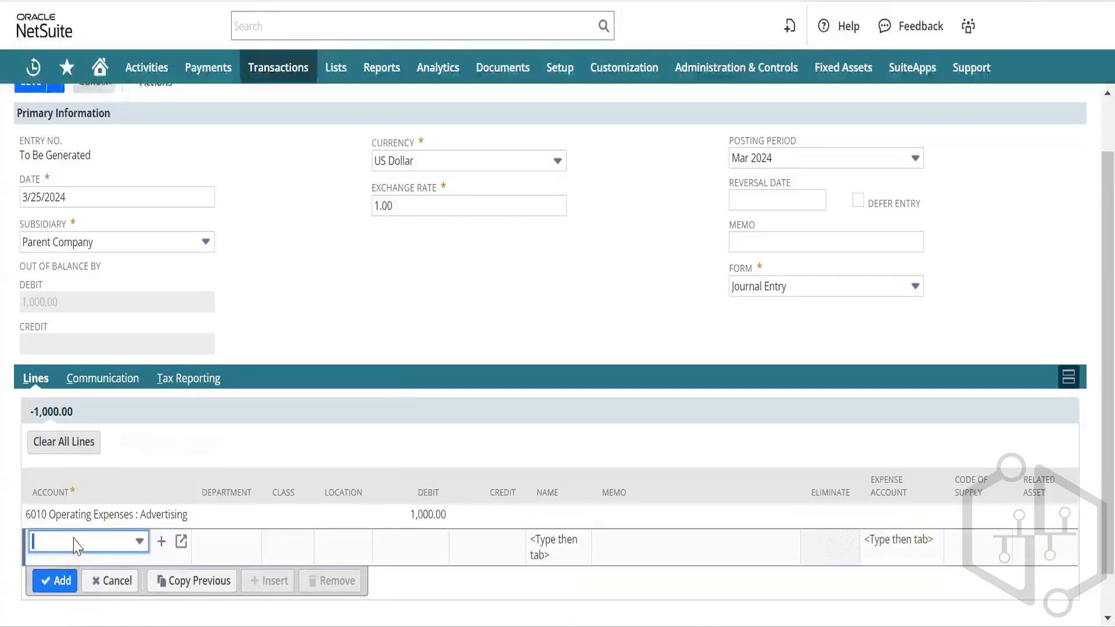
Step: Enter a 1,000.00 credit line to 6050 Amortization Expense
left_click(74, 540)
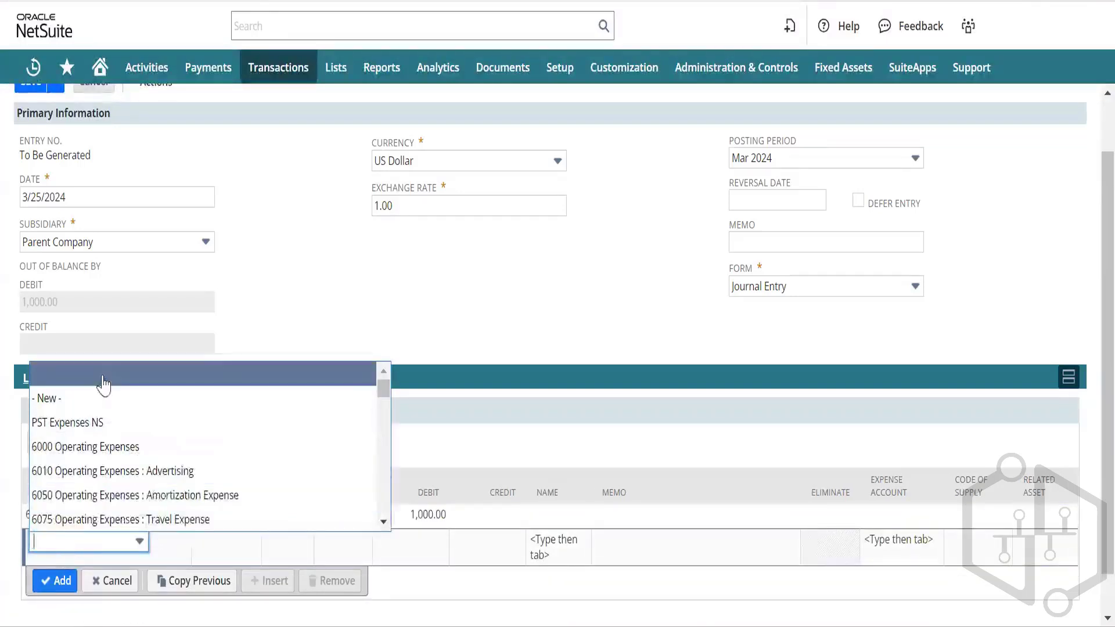
left_click(142, 497)
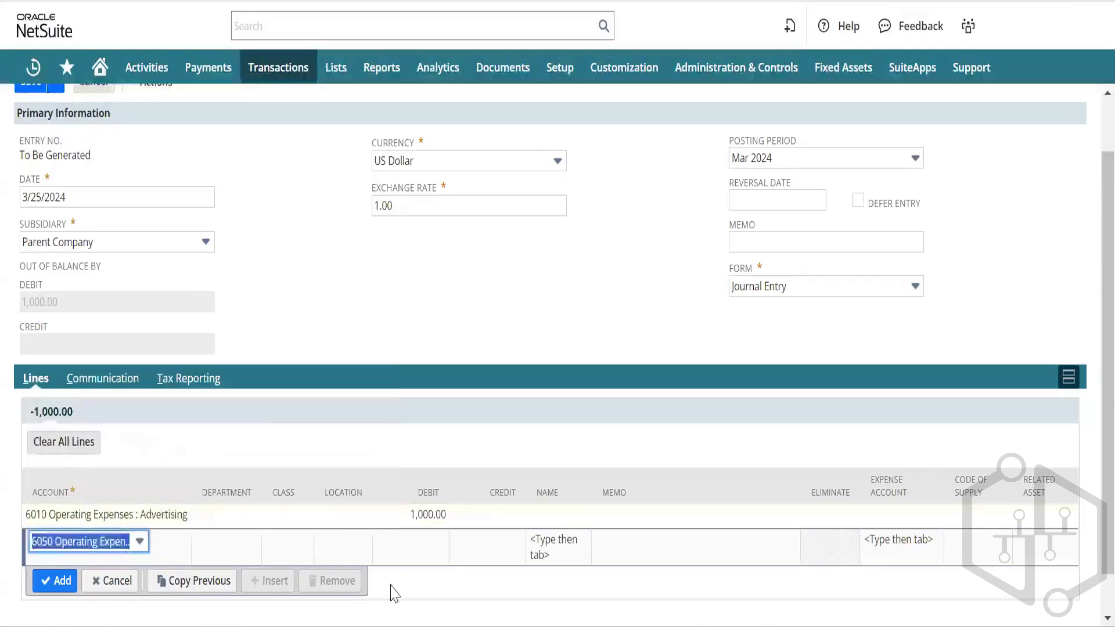
left_click(491, 552)
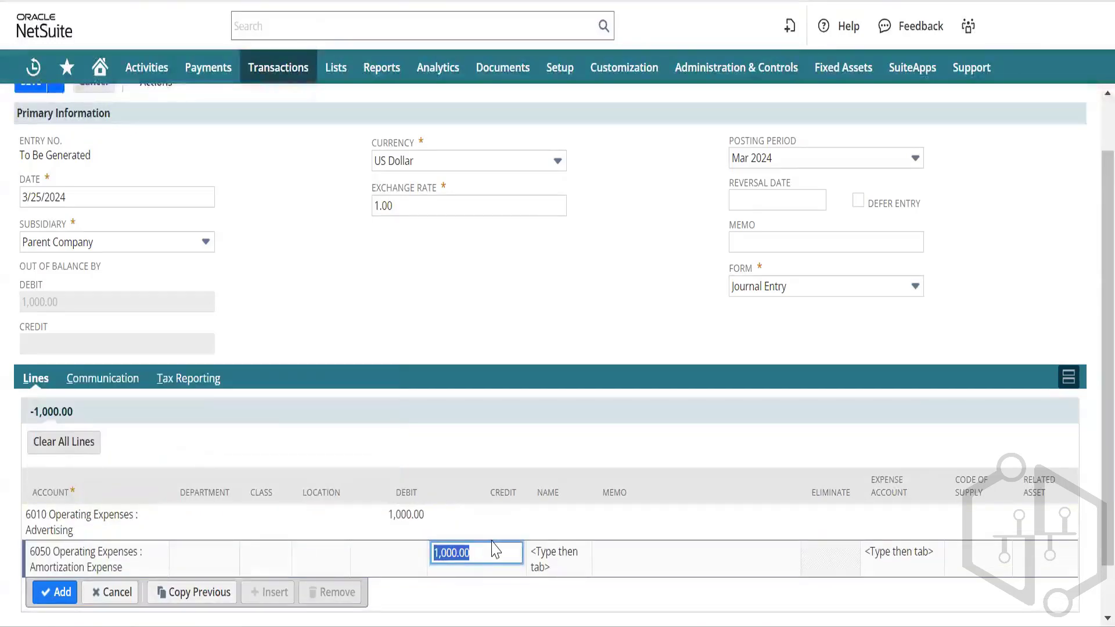
key("Tab")
scroll(381, 423, "down", 3)
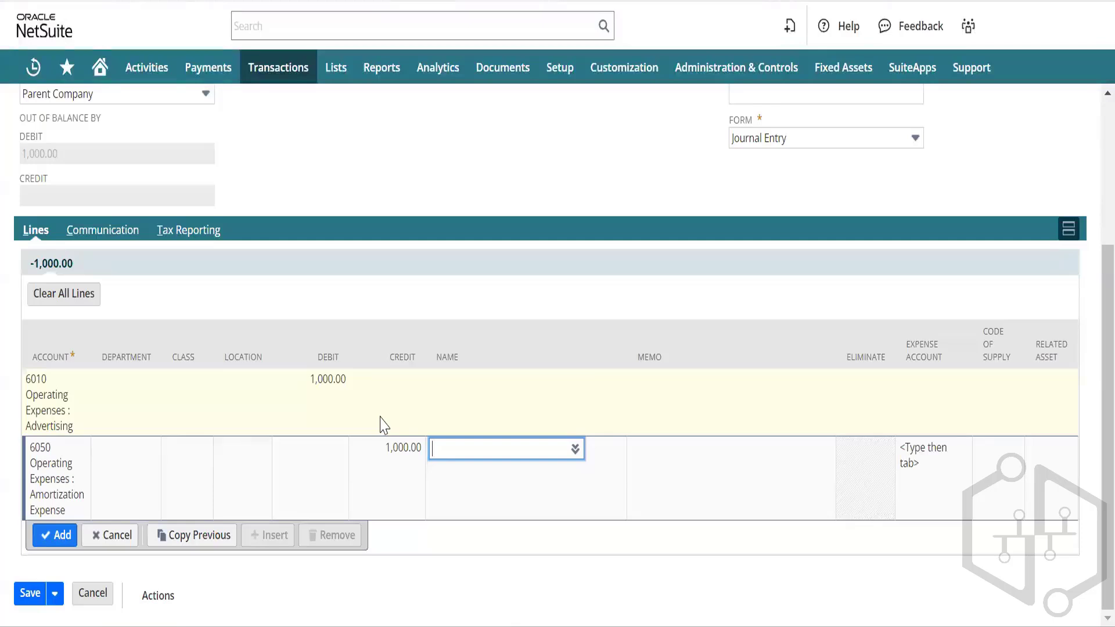
left_click(52, 539)
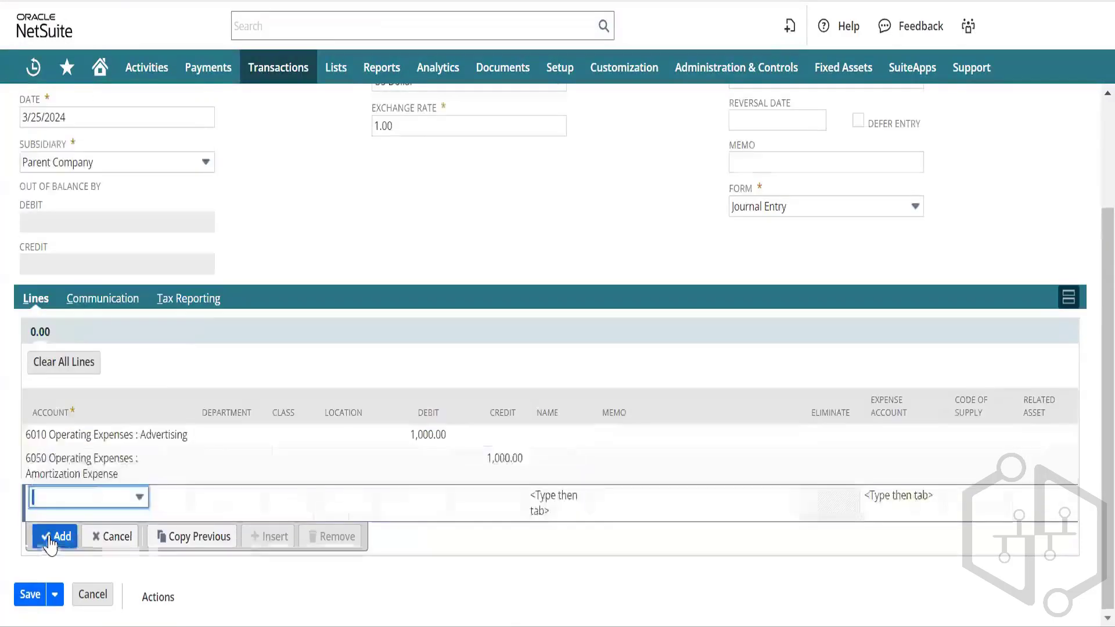
scroll(335, 324, "up", 2)
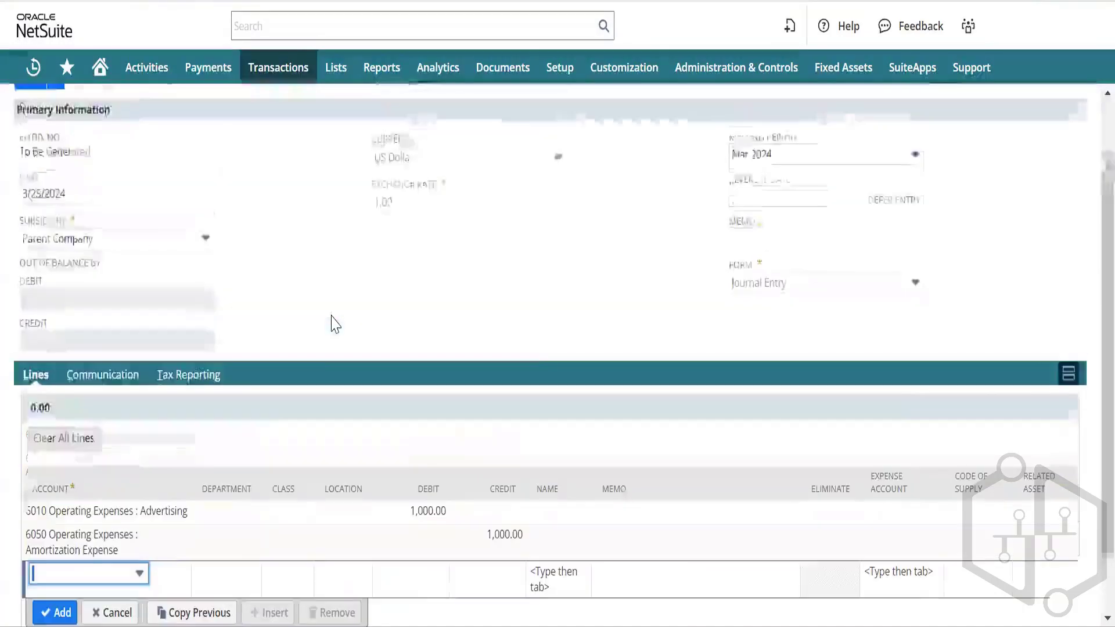
scroll(334, 322, "down", 1)
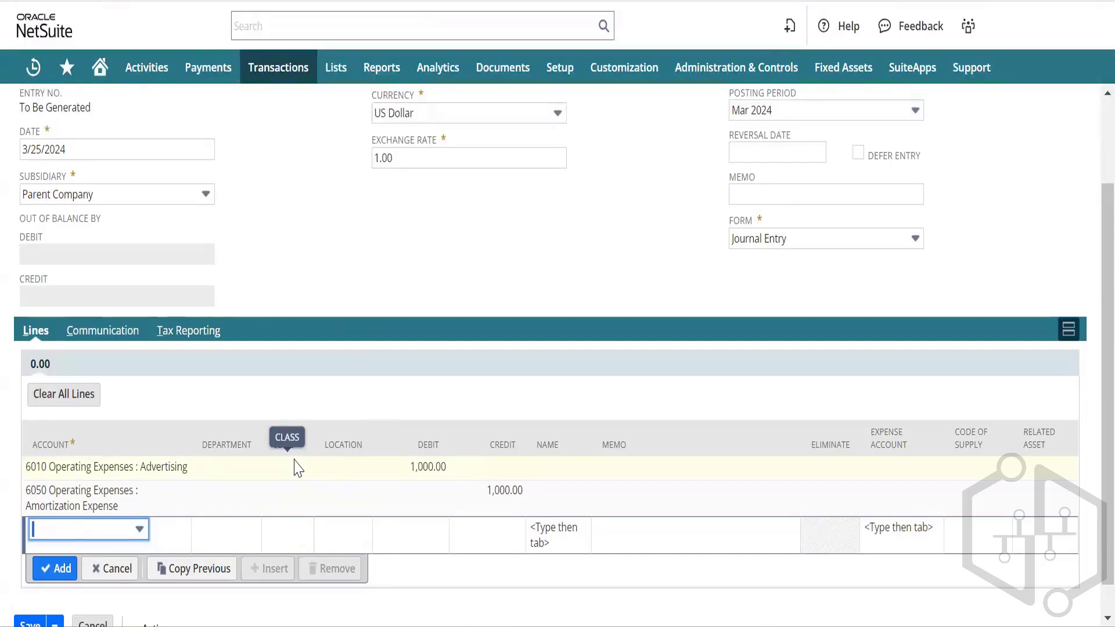
mouse_move(268, 74)
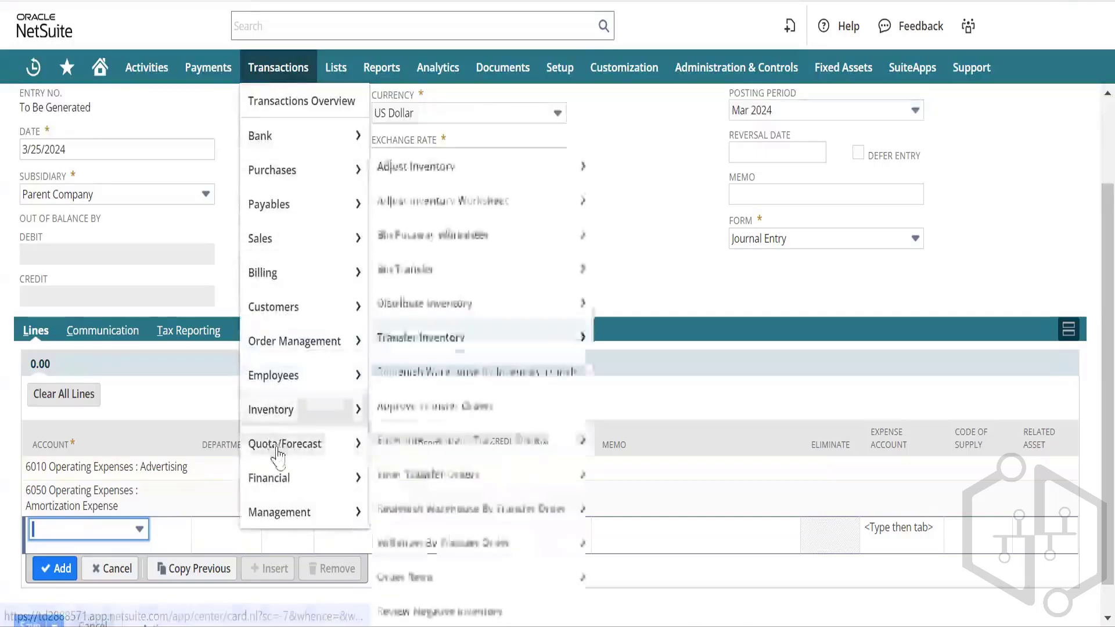
mouse_move(290, 478)
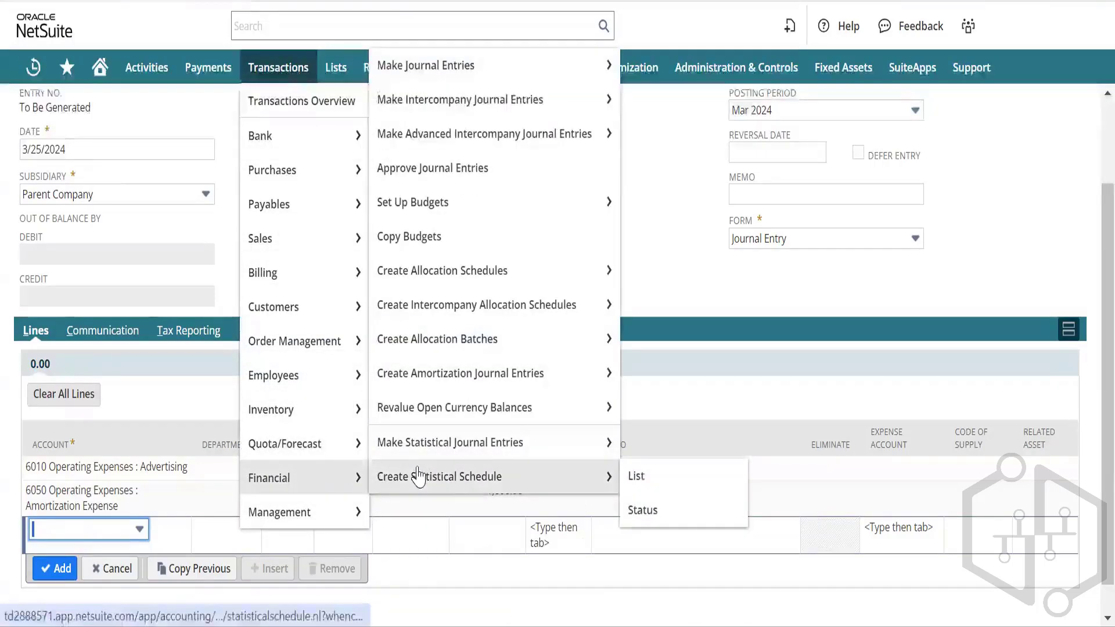
mouse_move(490, 70)
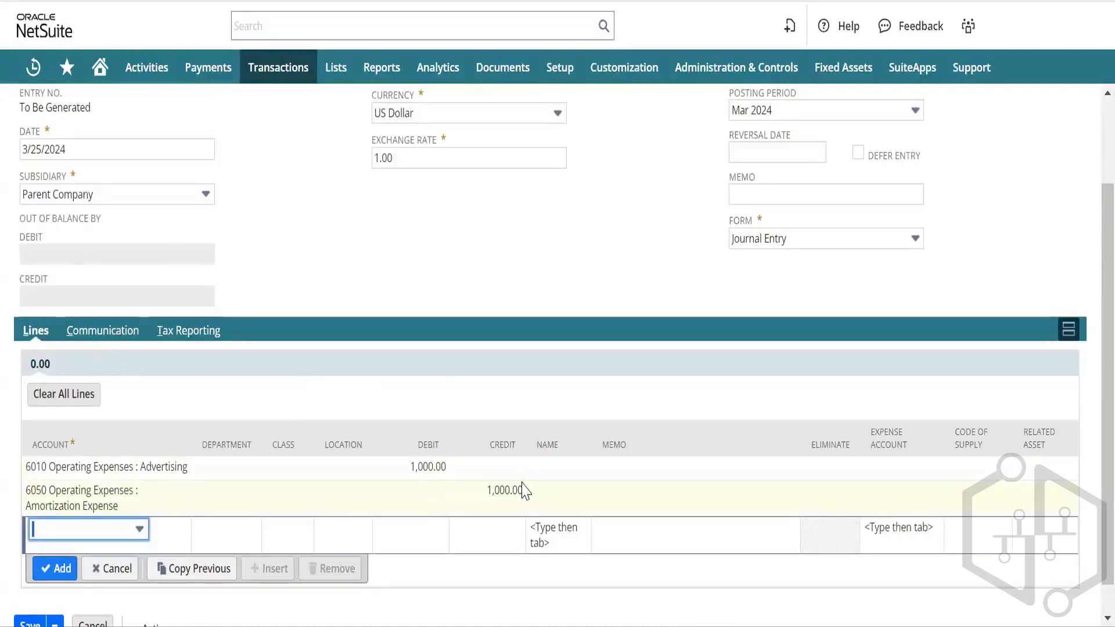
Step: Reopen the 6010 Advertising debit line for editing and return to the journal header
left_click(546, 471)
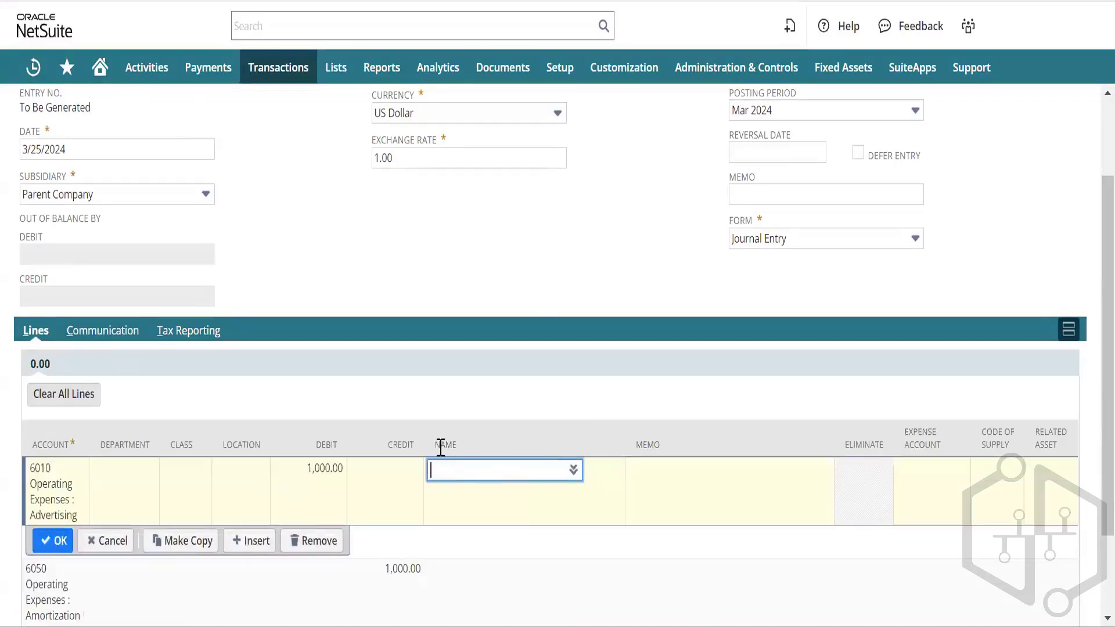
scroll(397, 469, "down", 2)
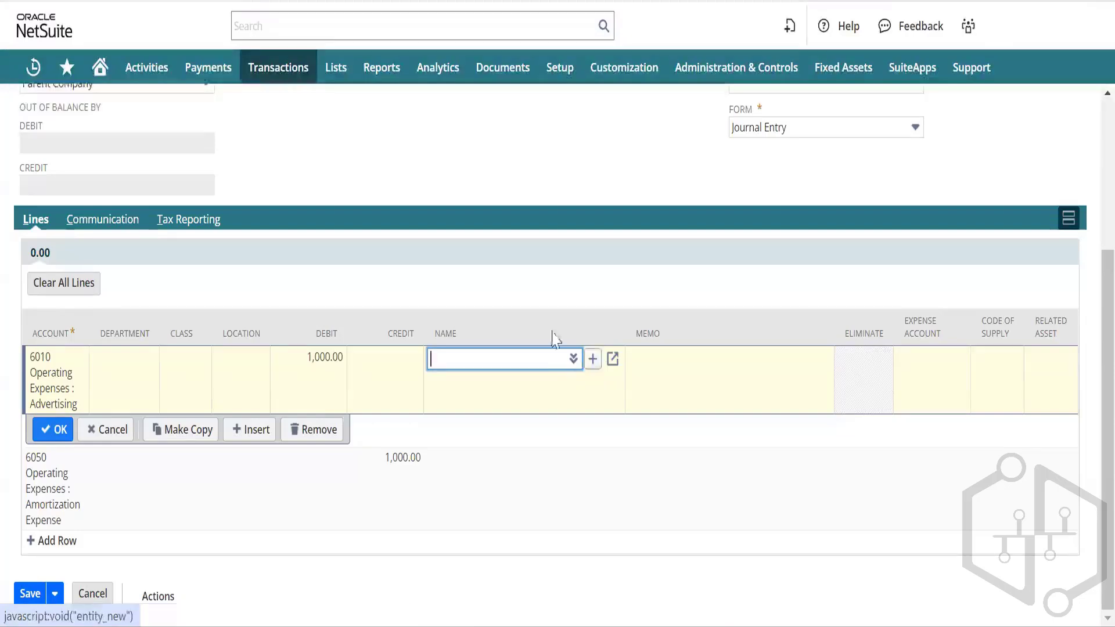
scroll(324, 192, "up", 4)
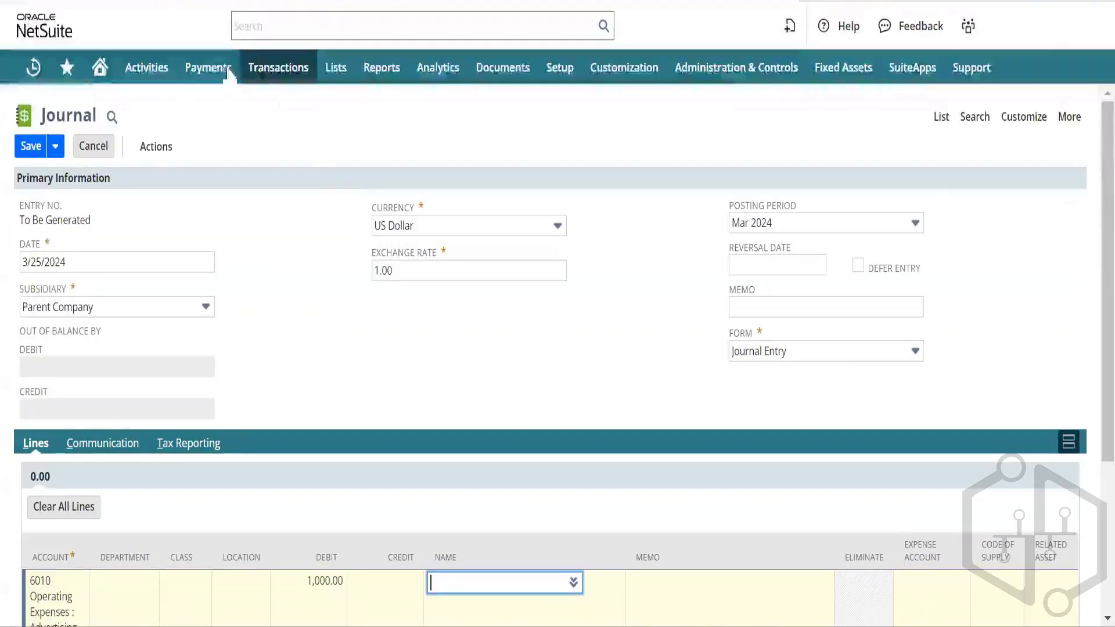
Step: Save journal entry JE441, then go to Transactions > Financial > Set Up Budgets for a new budget
left_click(30, 146)
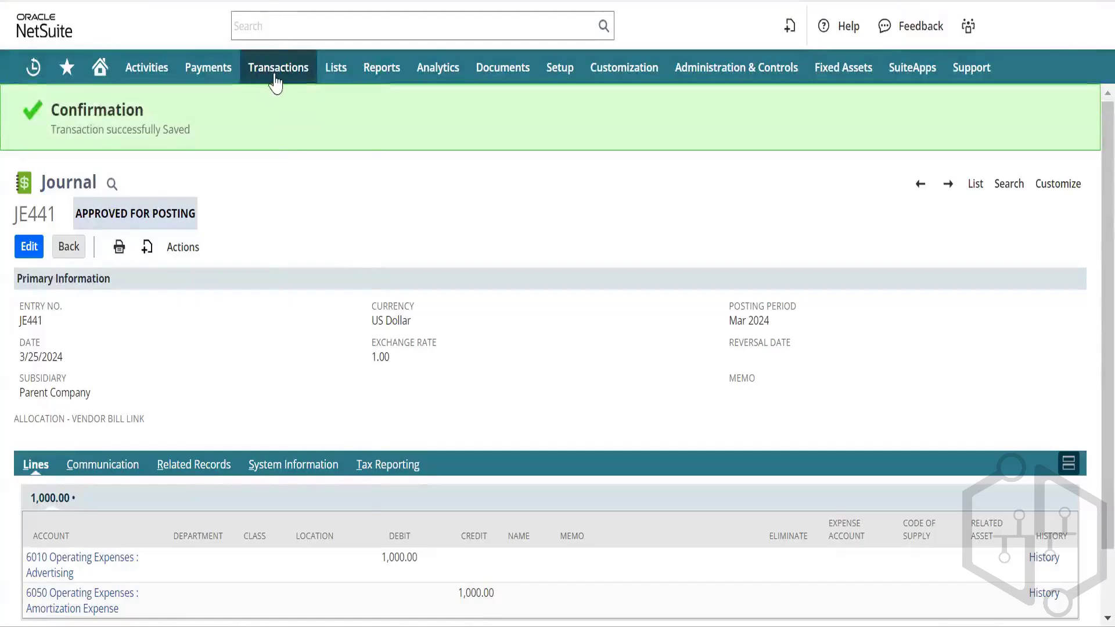
mouse_move(275, 83)
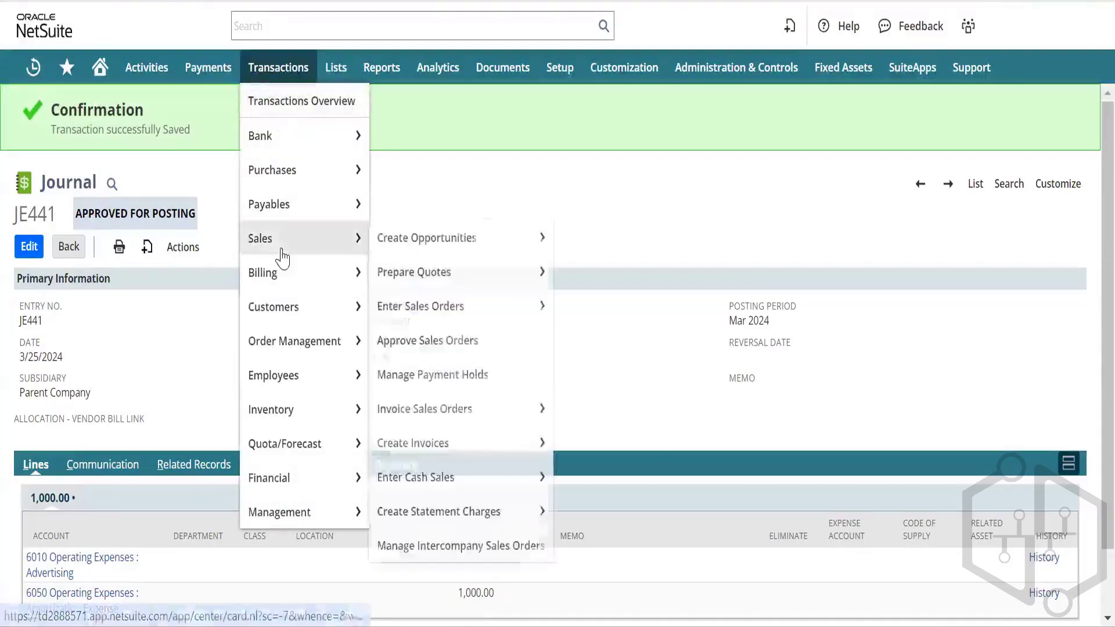
mouse_move(277, 353)
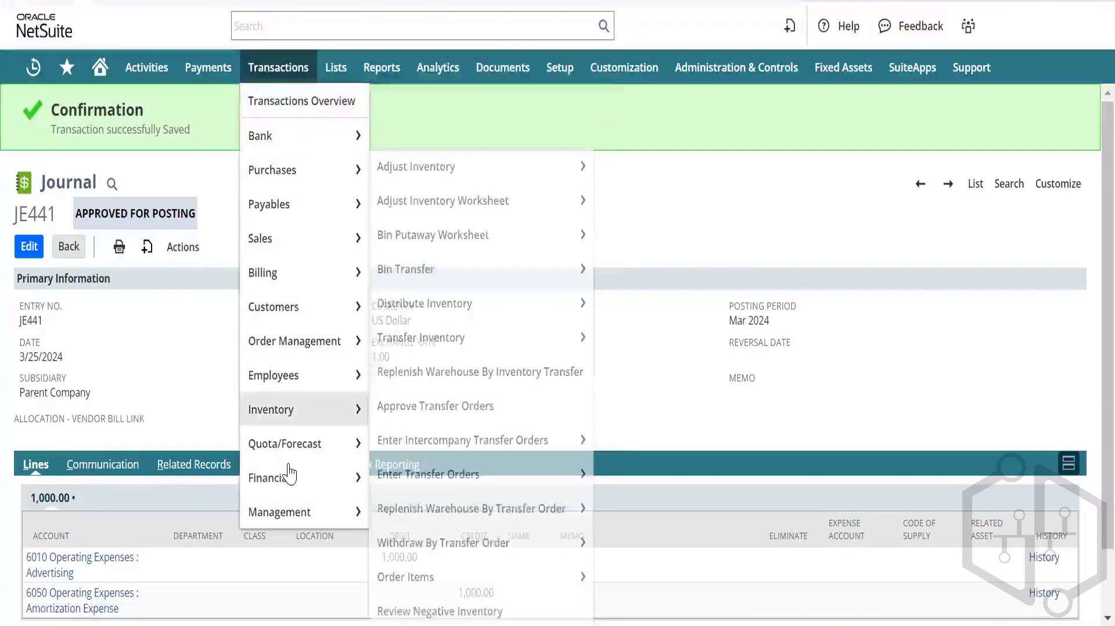
mouse_move(287, 472)
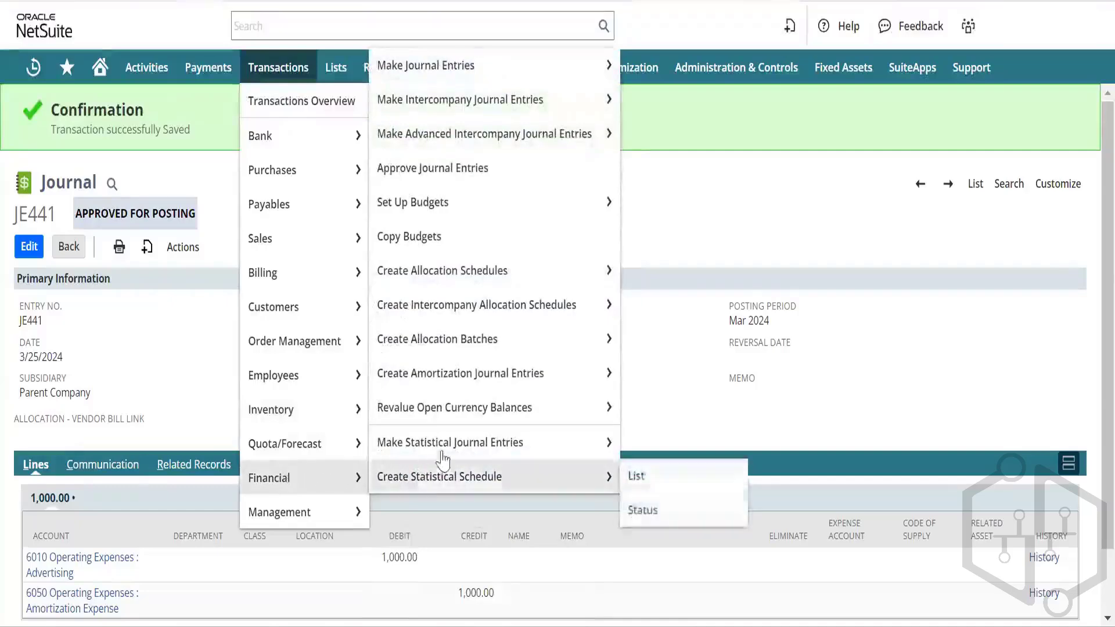
mouse_move(472, 104)
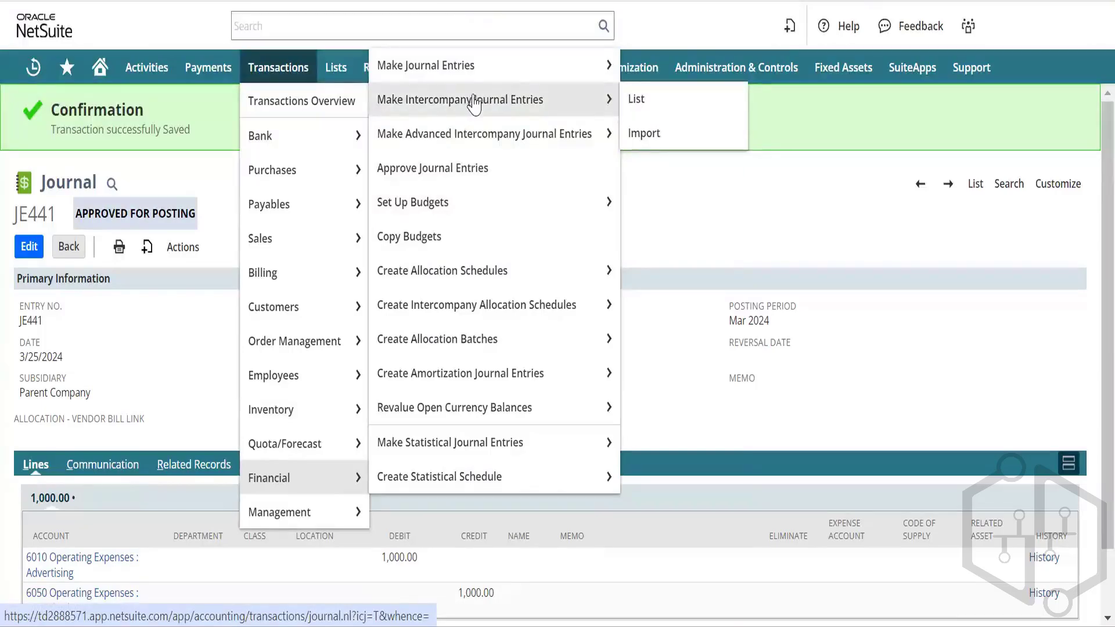
mouse_move(470, 203)
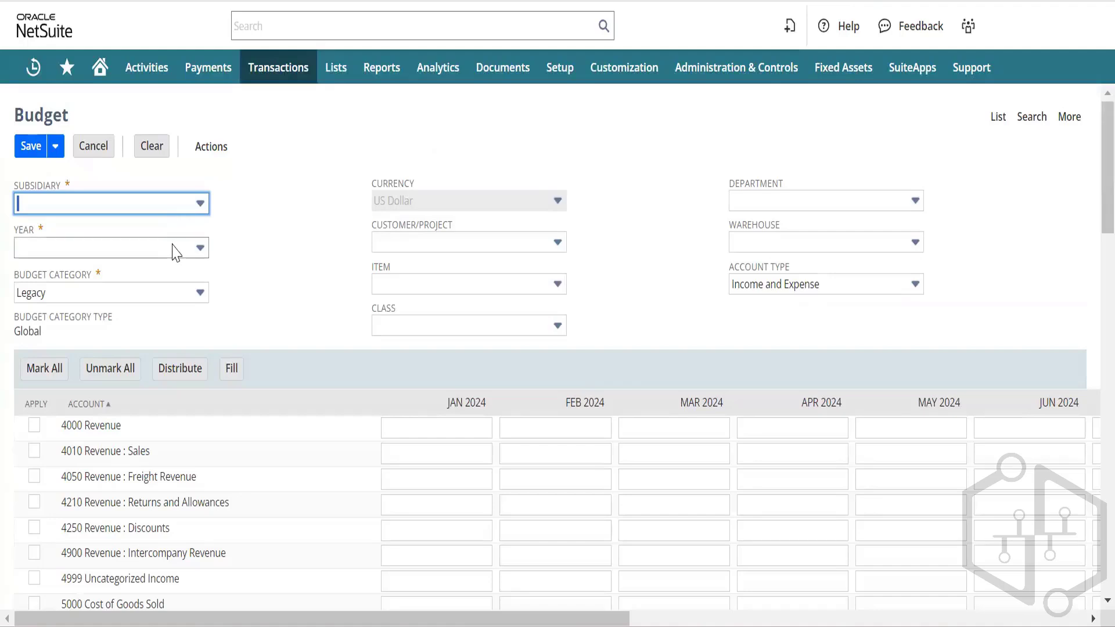
Step: Look over the available budget categories and department choices on the budget form
left_click(199, 293)
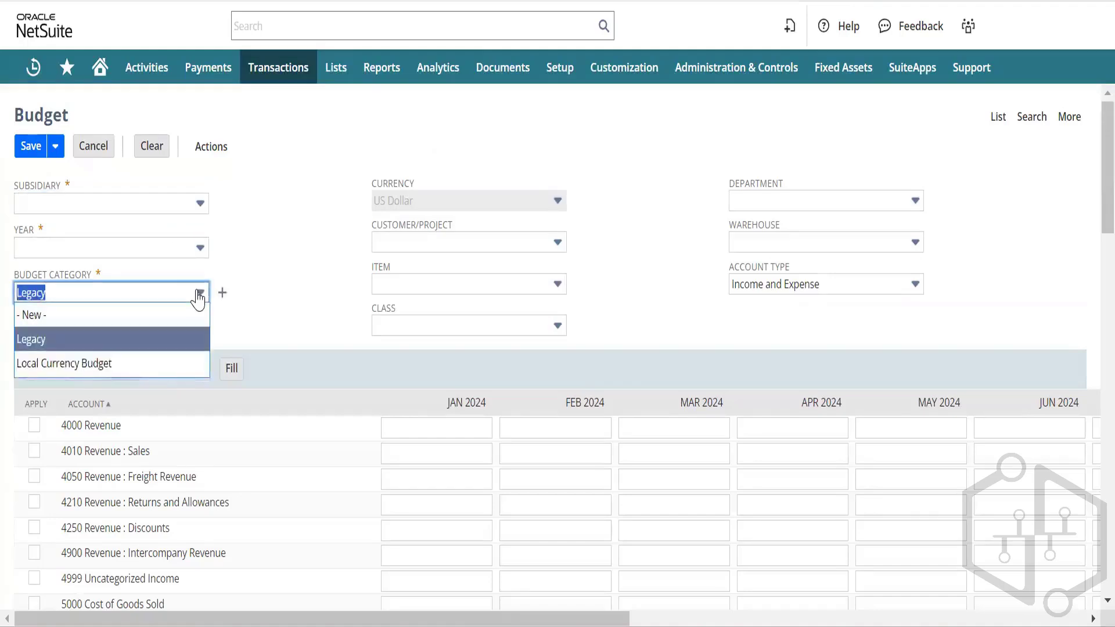
left_click(199, 294)
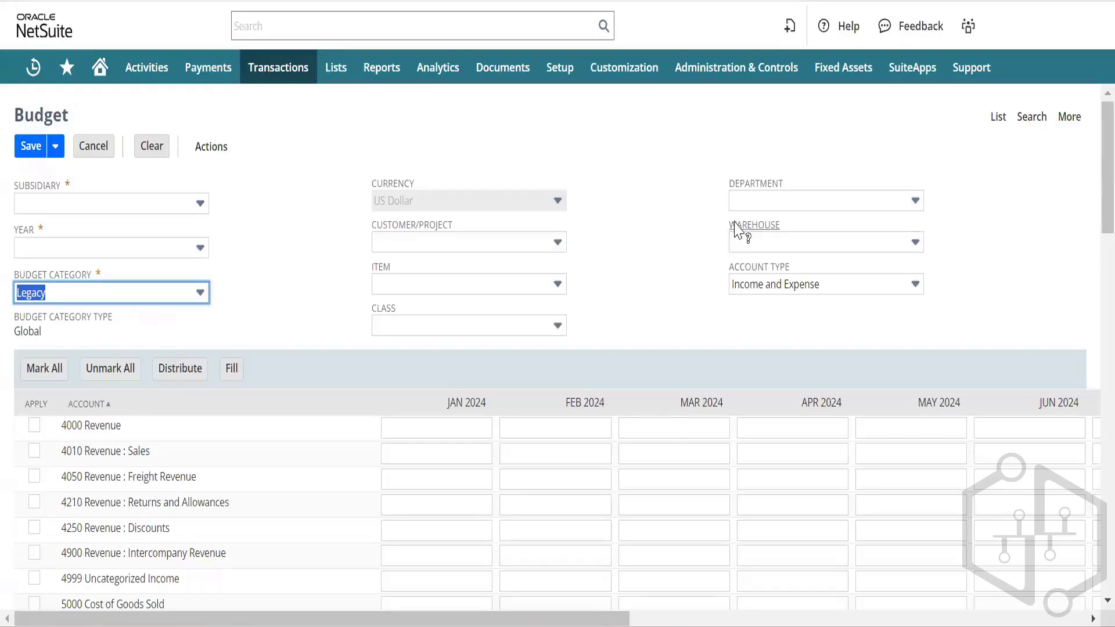
left_click(768, 207)
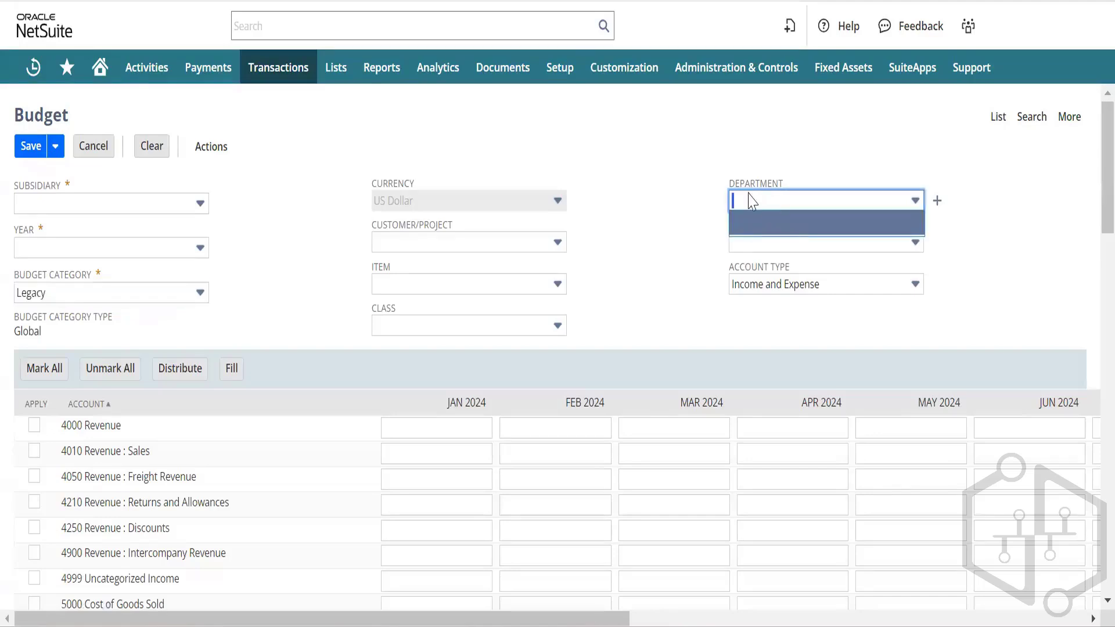
left_click(650, 231)
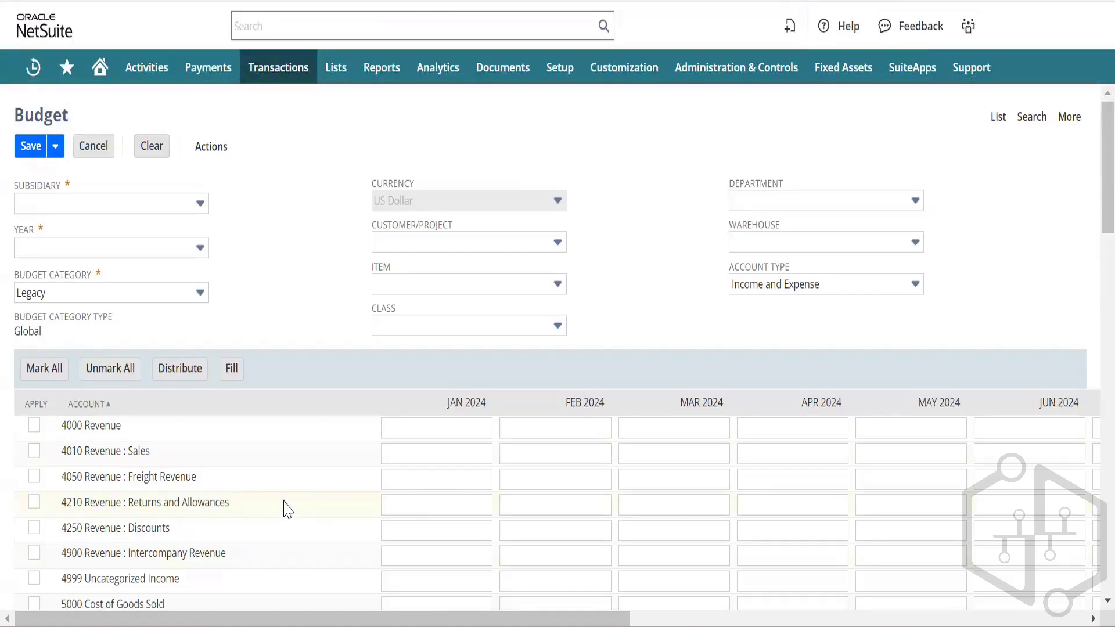
Step: Set subsidiary BK Nova Scotia, Local Currency Budget, department Administration : Human Resources, account type Expense
left_click(154, 214)
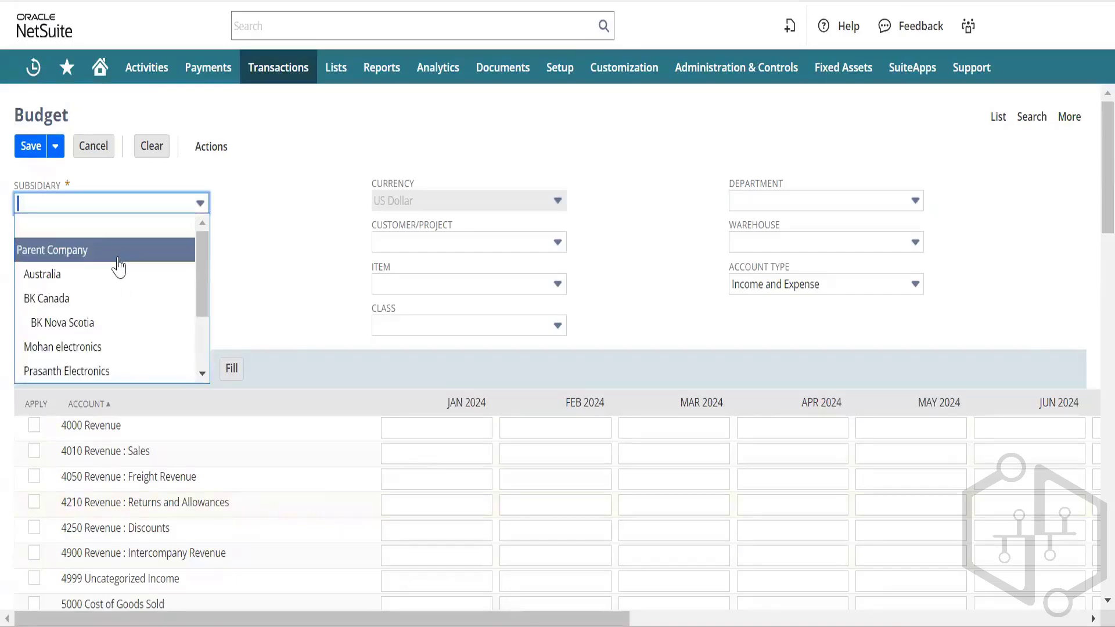
left_click(112, 326)
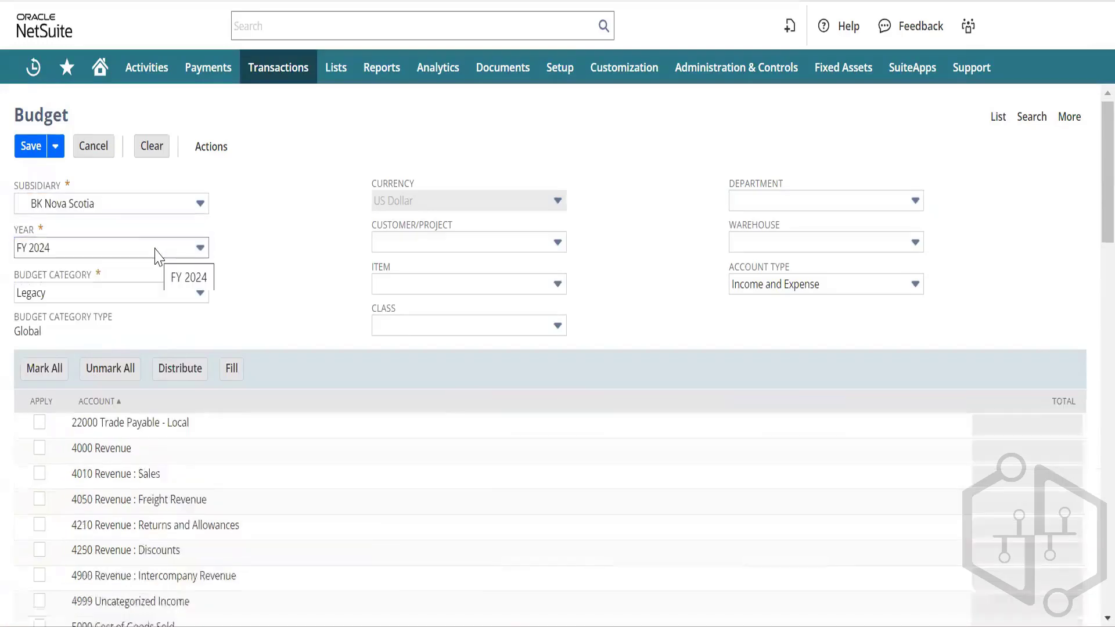
left_click(163, 296)
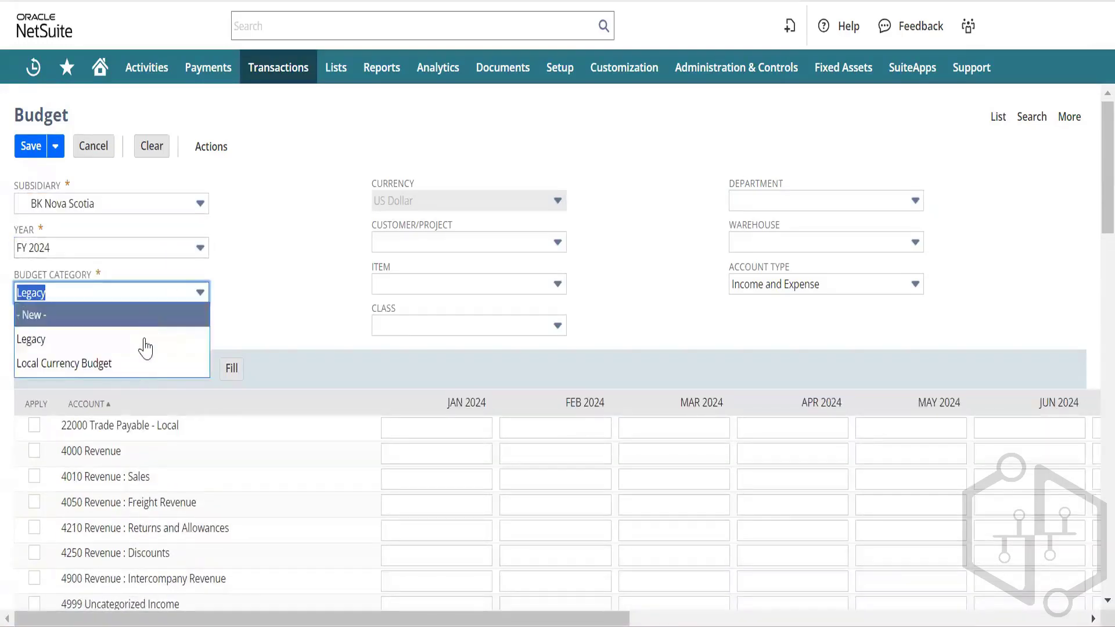
left_click(165, 359)
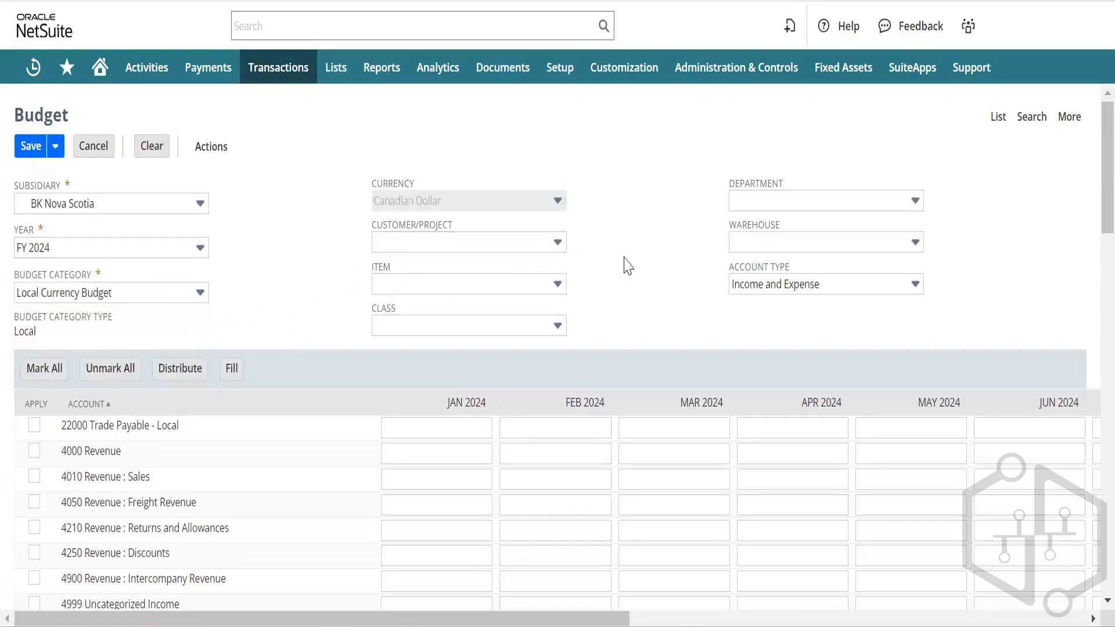
left_click(809, 203)
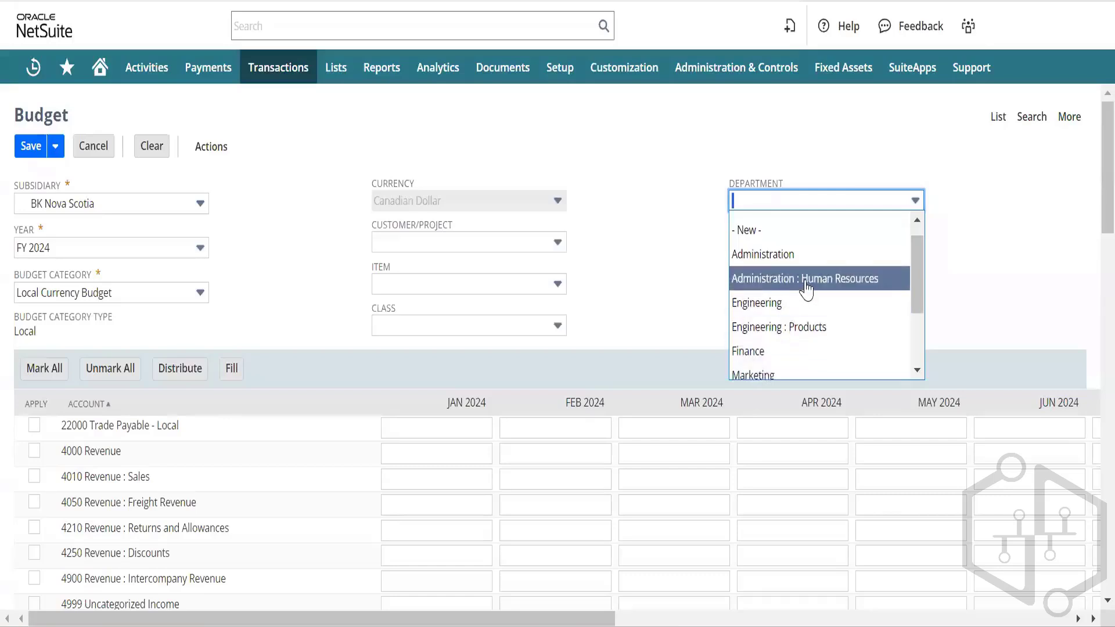
left_click(809, 279)
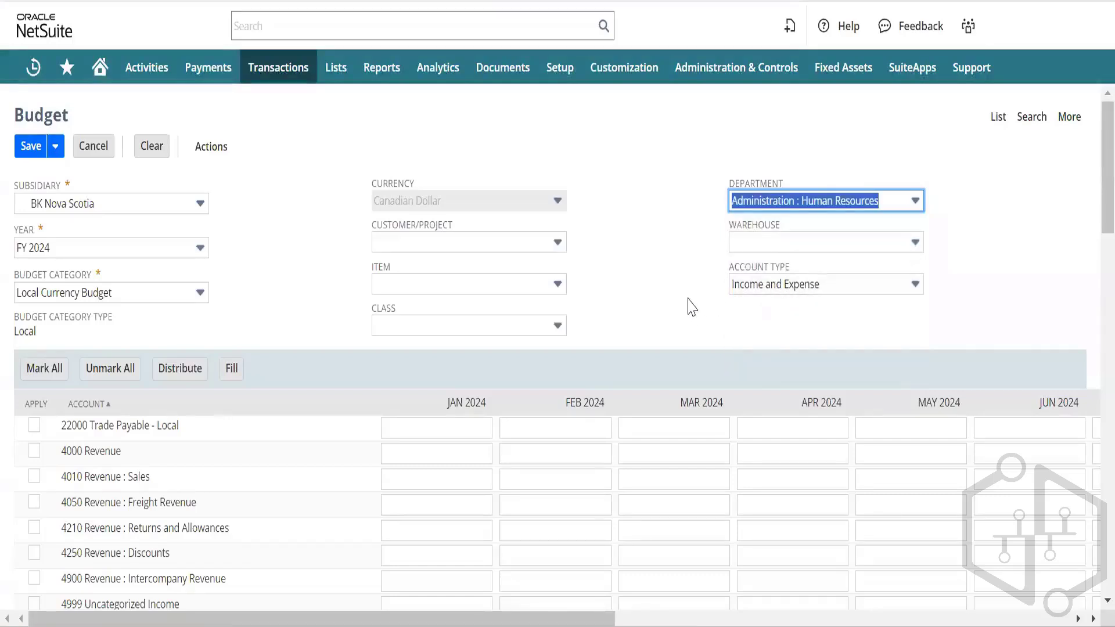
left_click(788, 284)
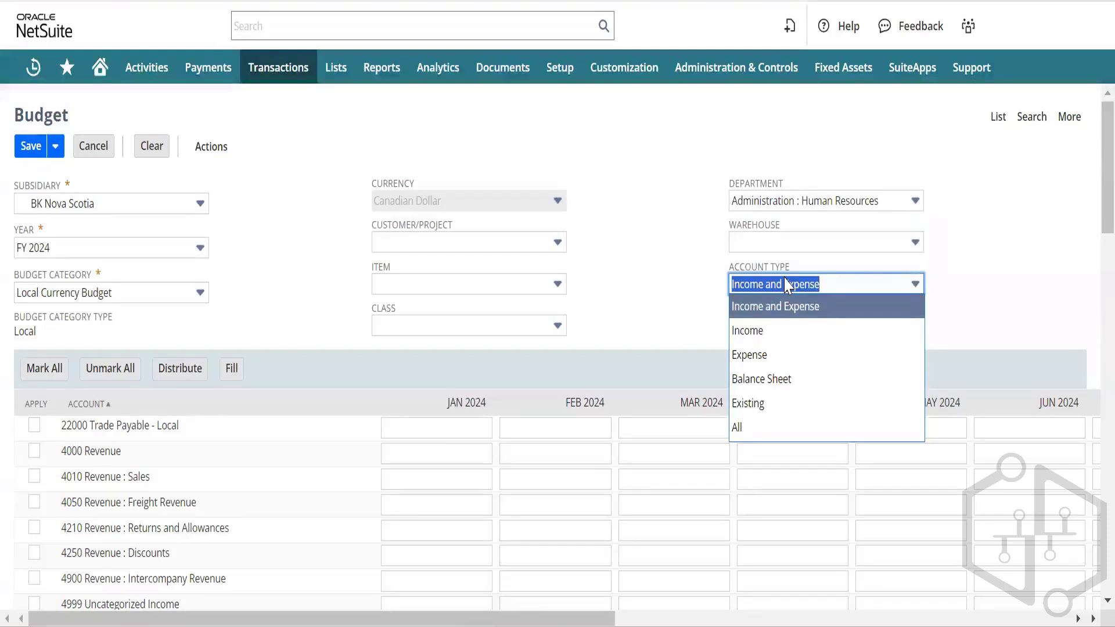
left_click(753, 355)
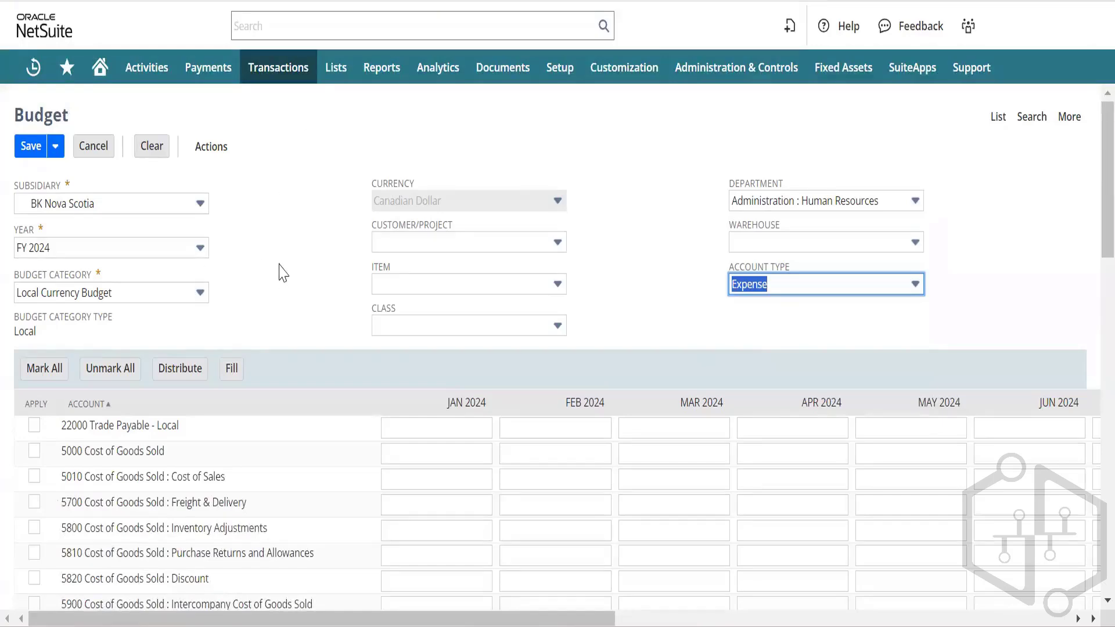
Step: Enter Healthcare Insurance amounts of 50, 50, 50 and 100 for January through April
scroll(283, 273, "down", 3)
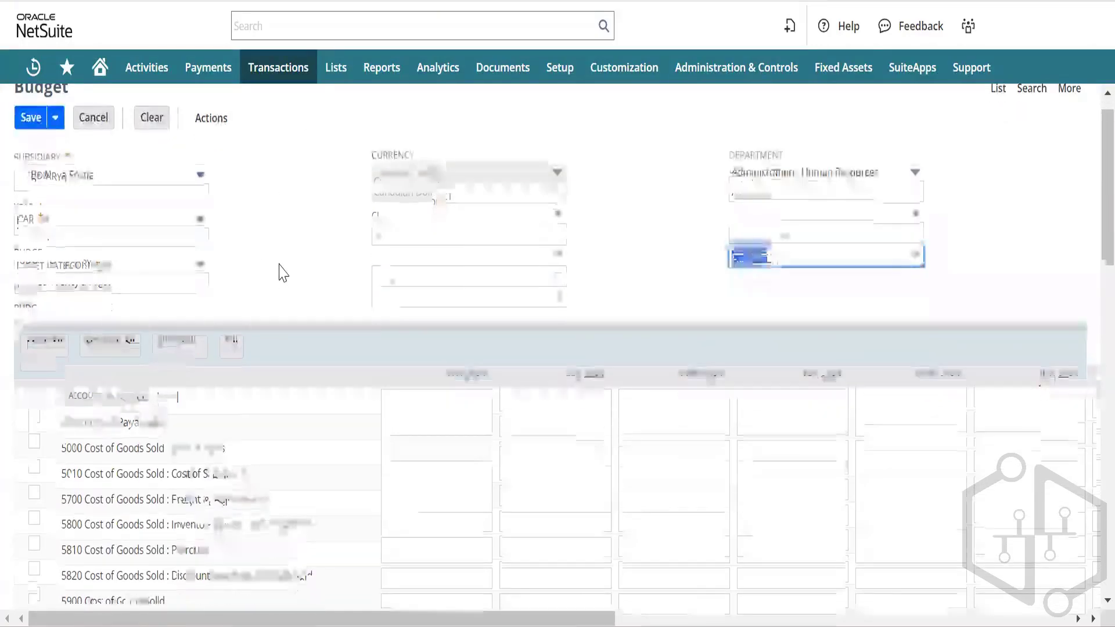
scroll(282, 273, "down", 4)
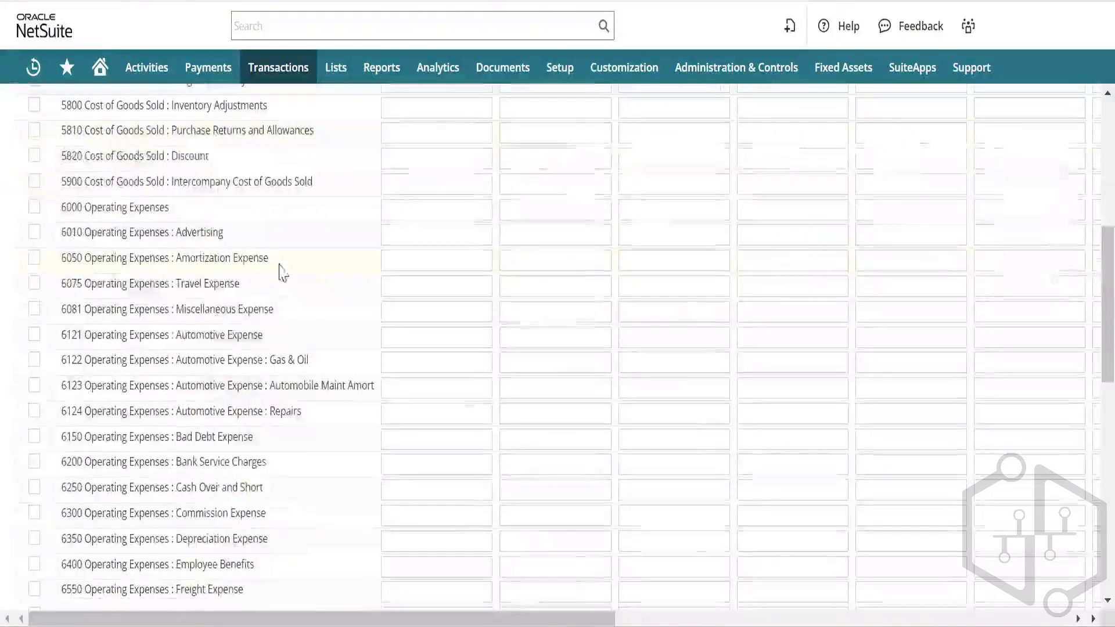
scroll(283, 261, "up", 1)
scroll(282, 261, "down", 8)
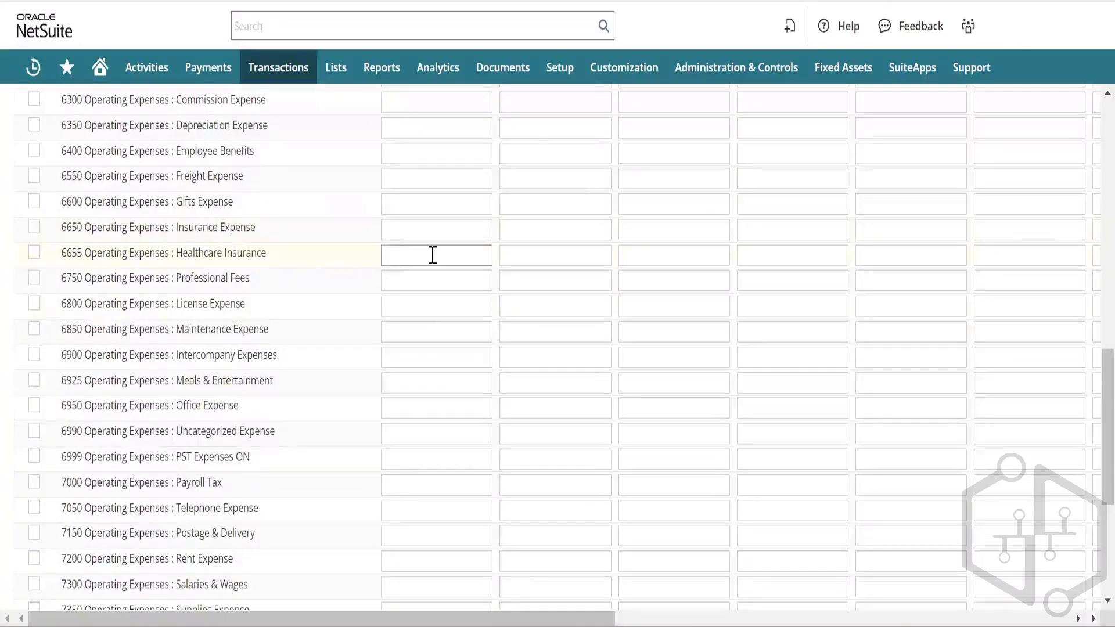
left_click(432, 255)
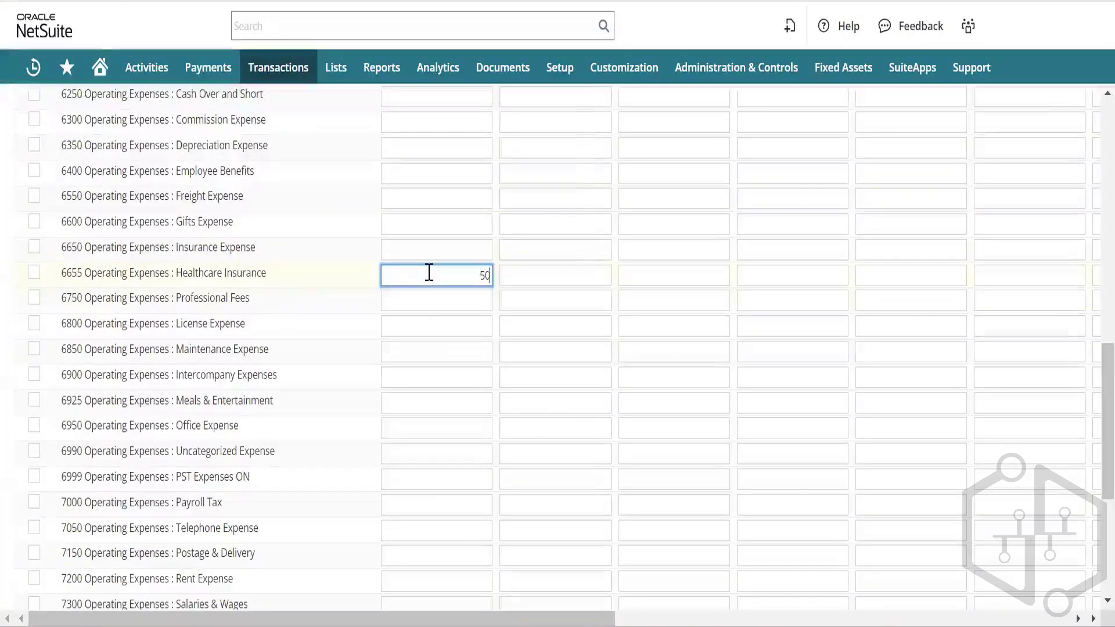
key("Tab")
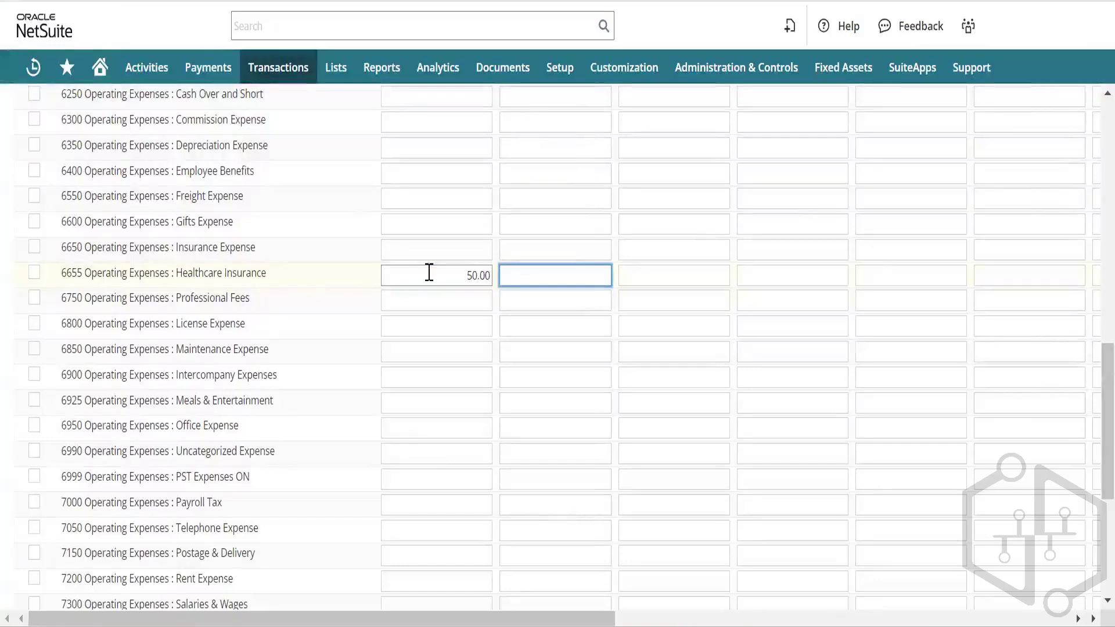
type("50")
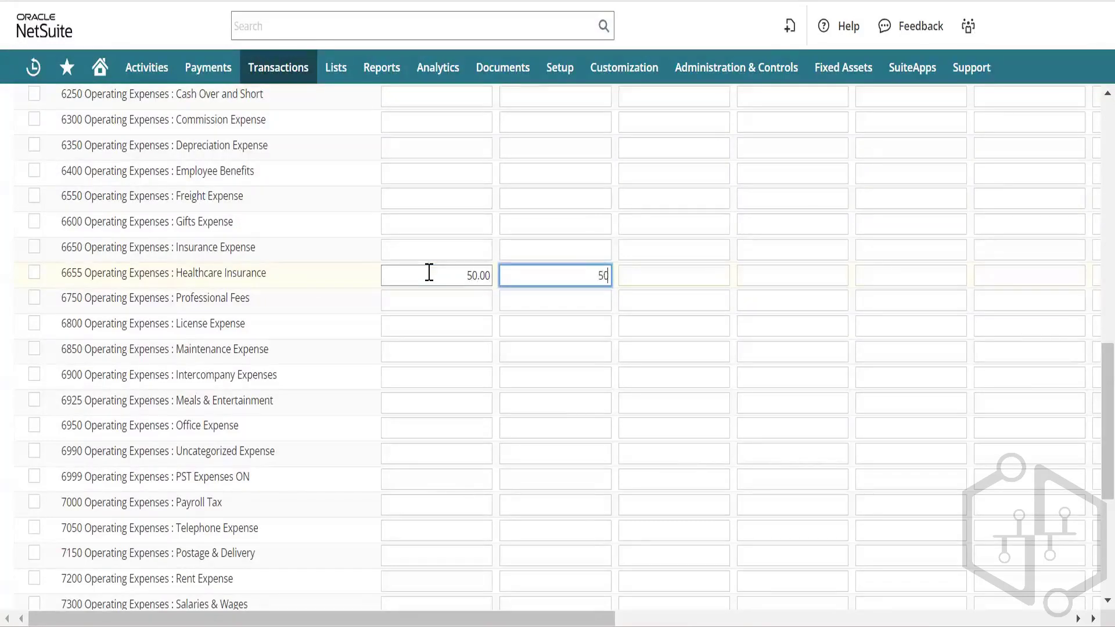
key("Tab")
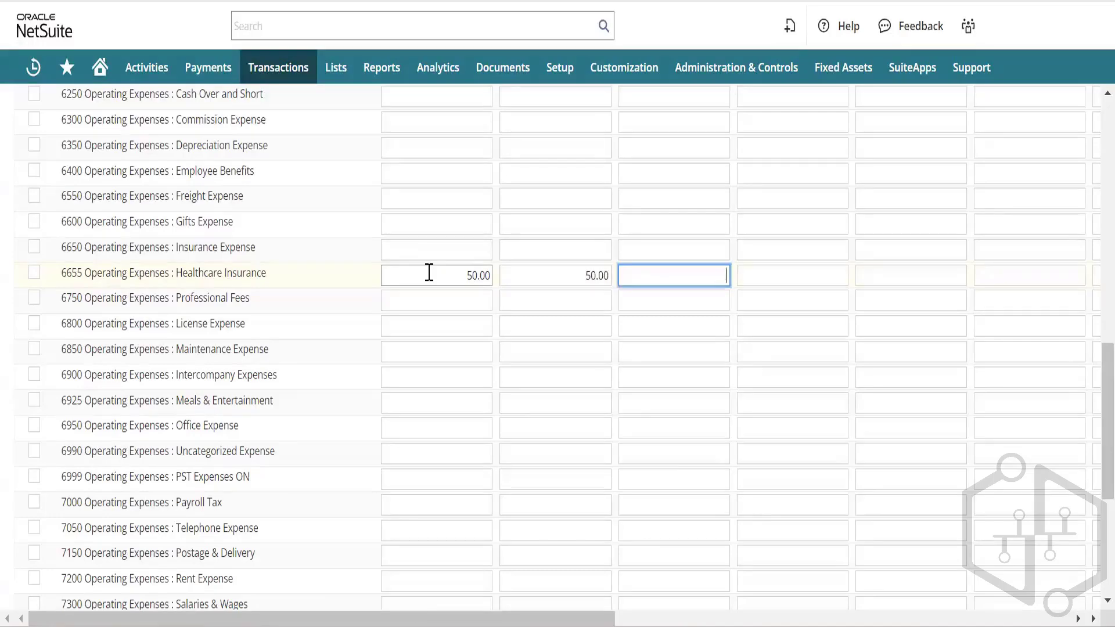
key("Tab")
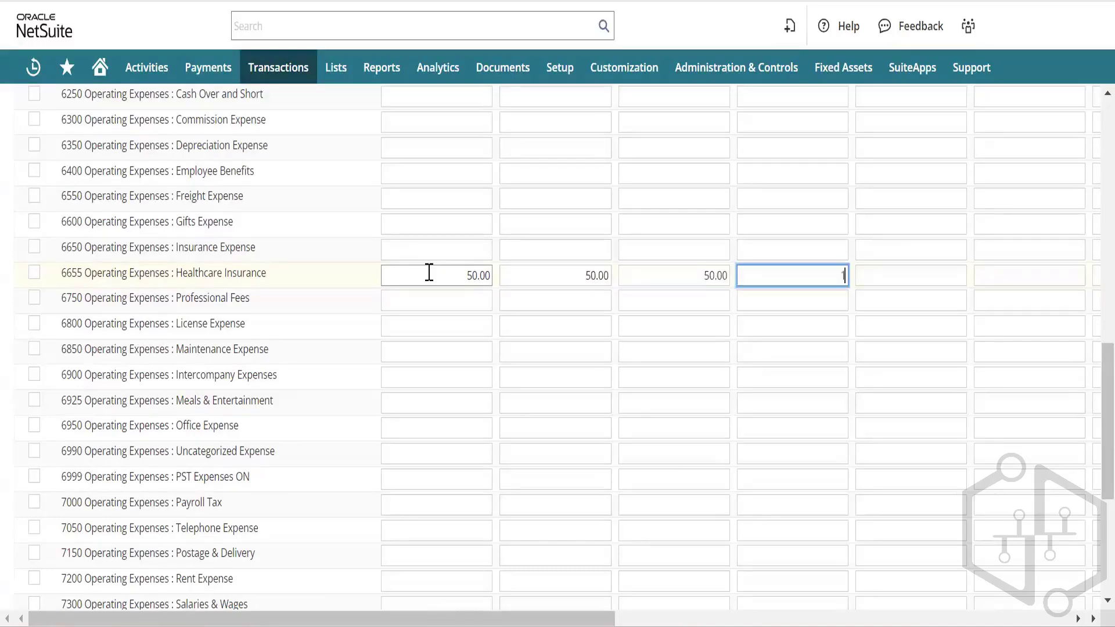
key("Tab")
key("Tab")
key("Tab")
key("Tab")
key("Tab")
key("Tab")
key("Tab")
key("Tab")
key("Tab")
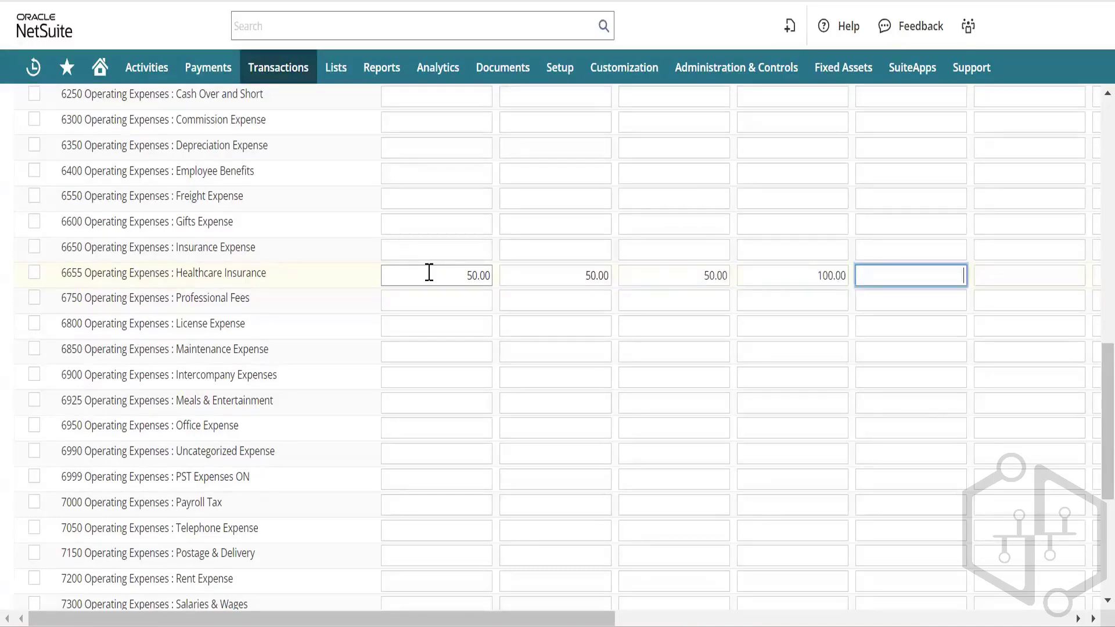
key("Tab")
key("Tab")
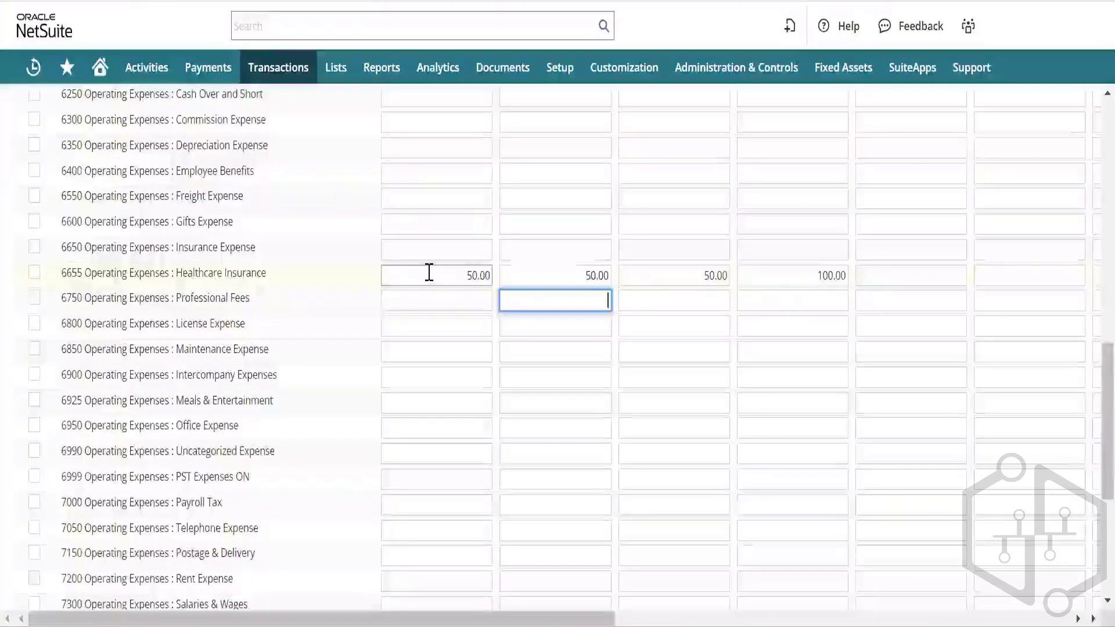
Step: Stay on the budget page and mark the 6655 Healthcare Insurance row for applying
scroll(815, 271, "up", 12)
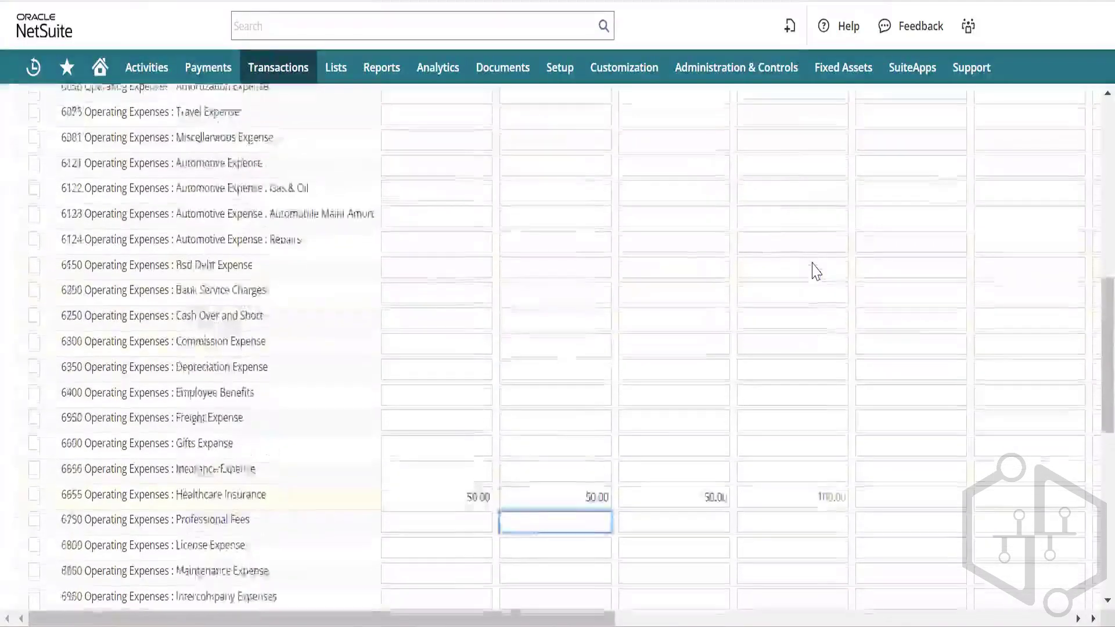
scroll(966, 355, "right", 12)
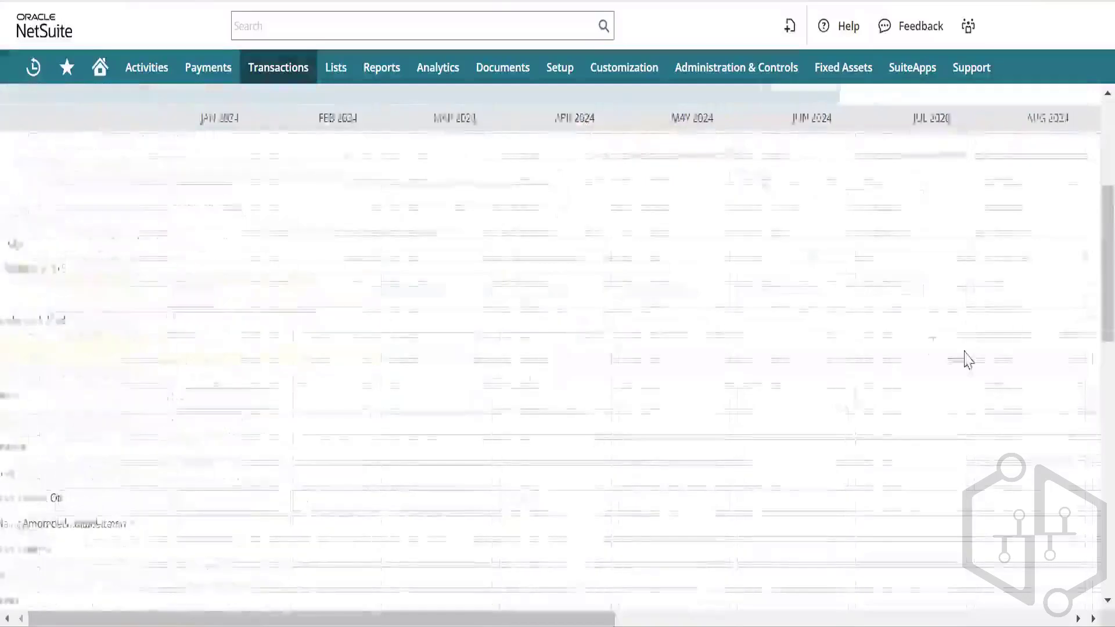
scroll(969, 348, "left", 12)
scroll(969, 350, "left", 5)
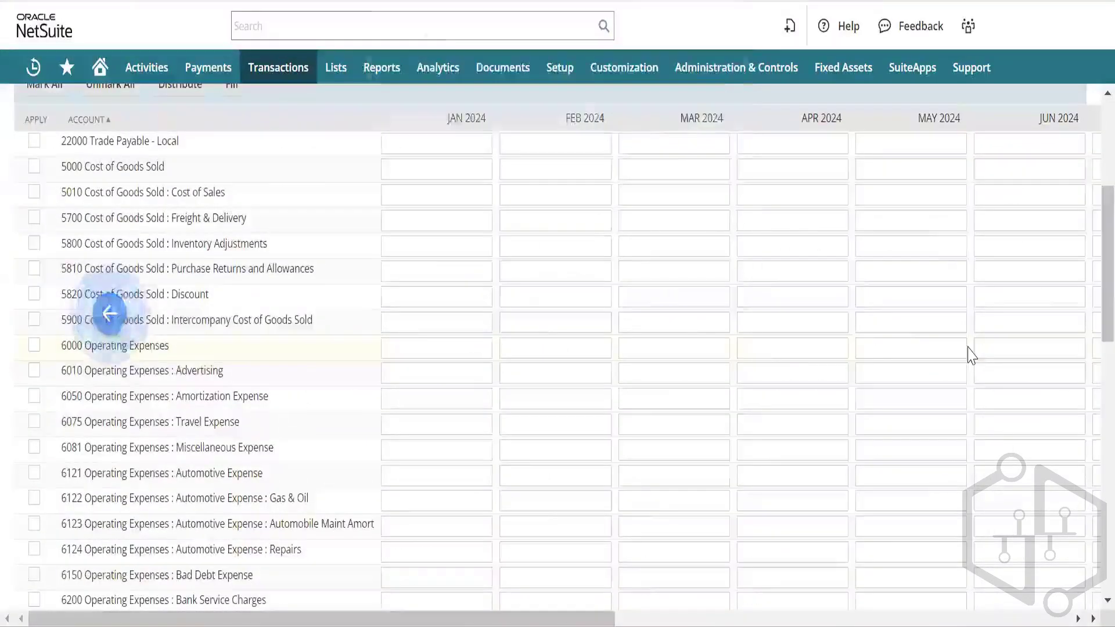
left_click(698, 110)
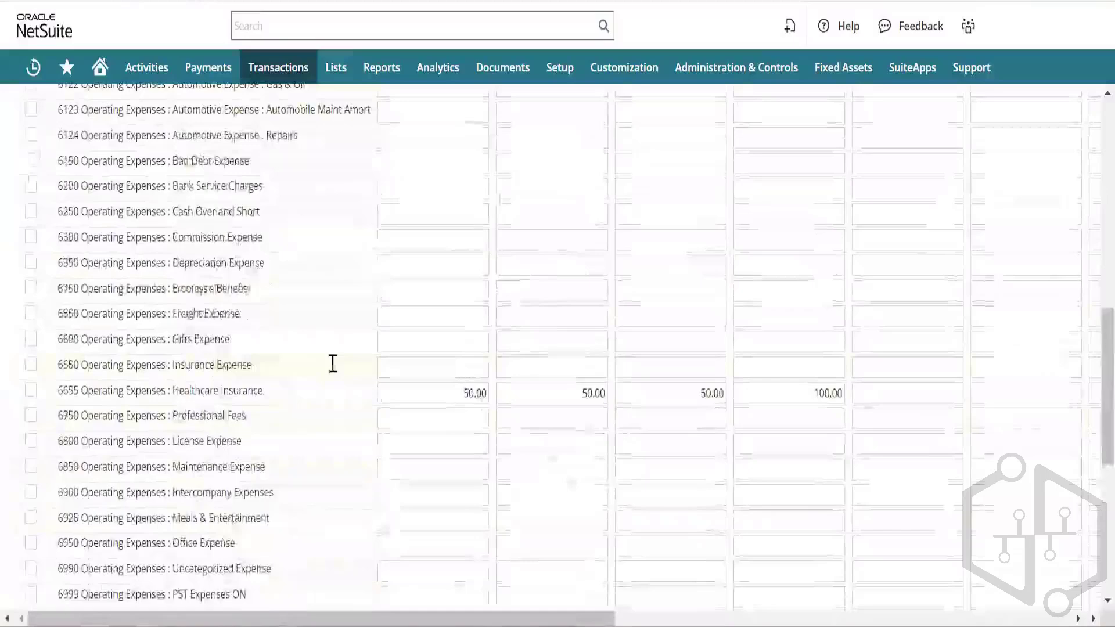
left_click_drag(331, 363, 623, 291)
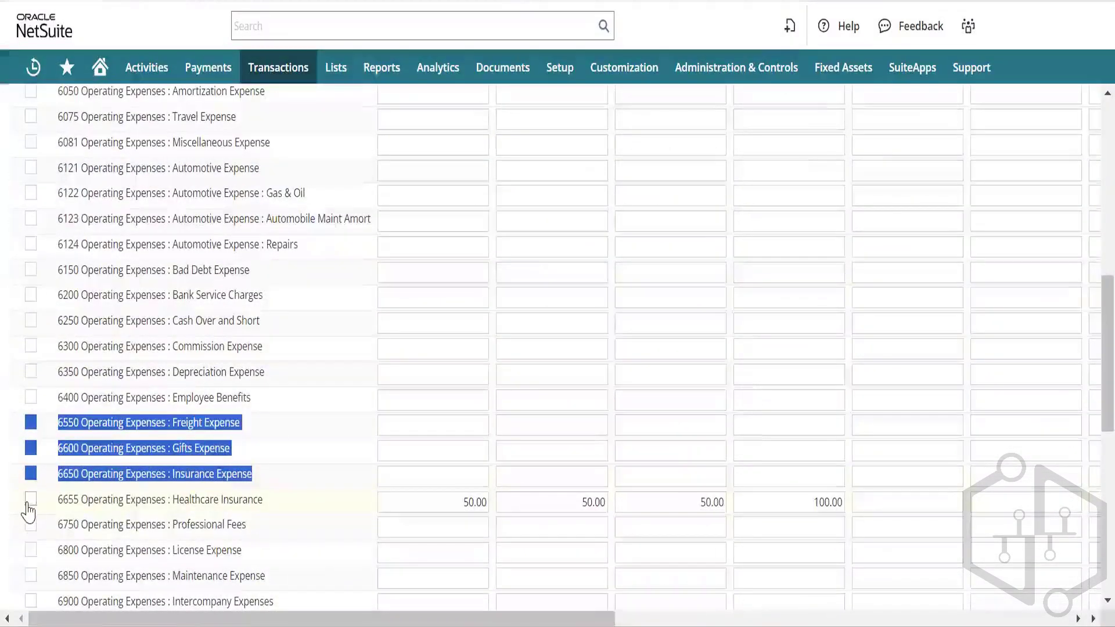
left_click(30, 501)
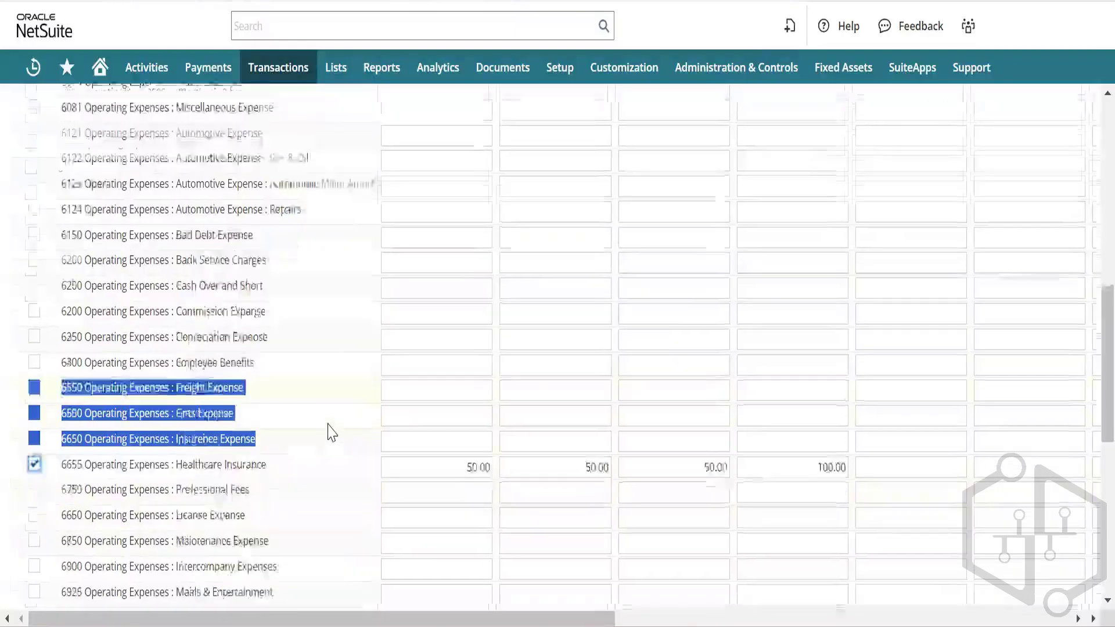
scroll(331, 433, "down", 3)
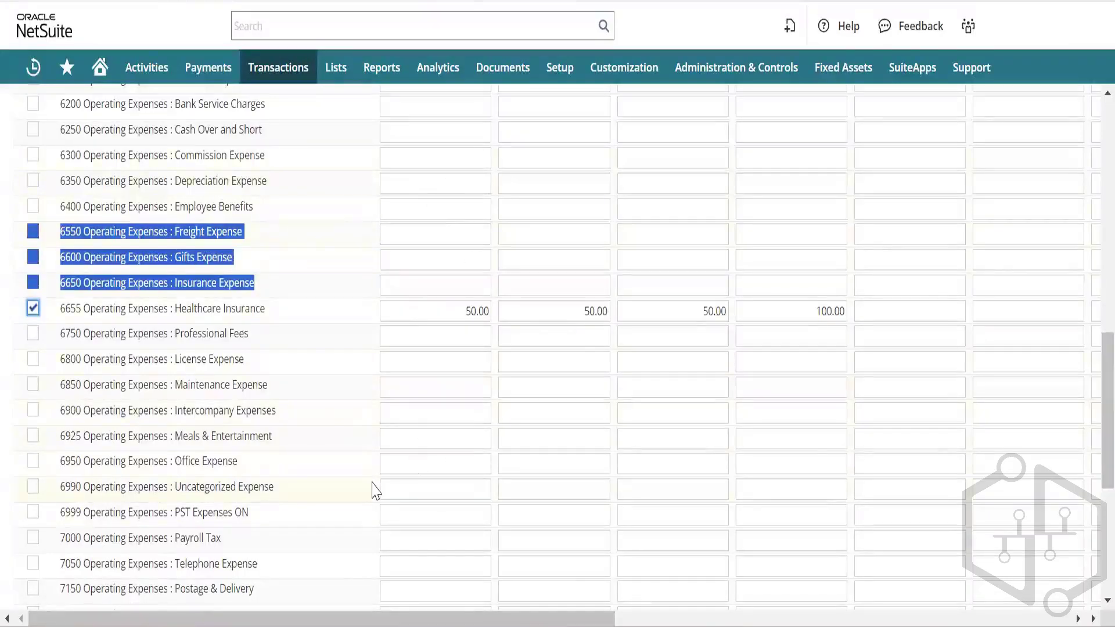
scroll(373, 488, "down", 4)
scroll(373, 490, "up", 15)
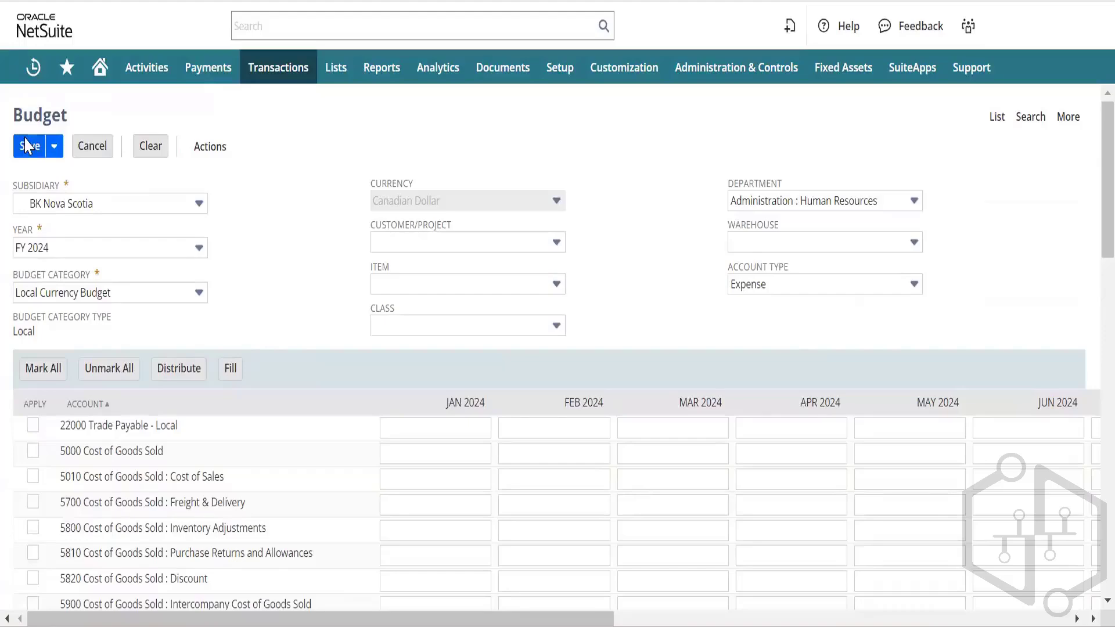
Step: Save the 250.00 Canadian Dollar Healthcare Insurance budget and move into the Reports menu
left_click(26, 146)
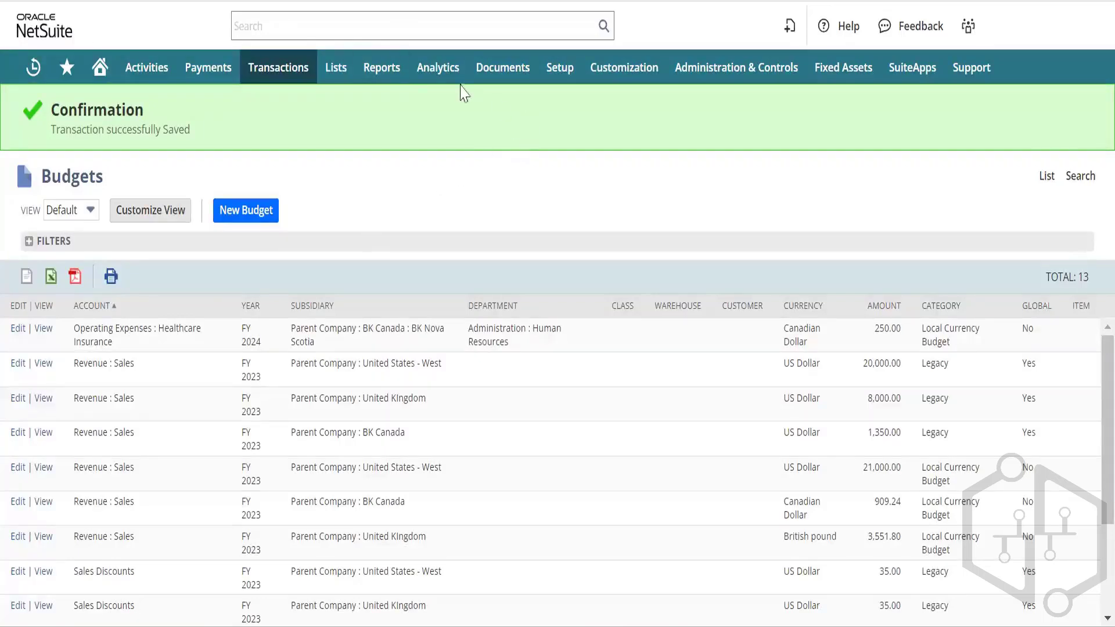
mouse_move(380, 71)
mouse_move(405, 240)
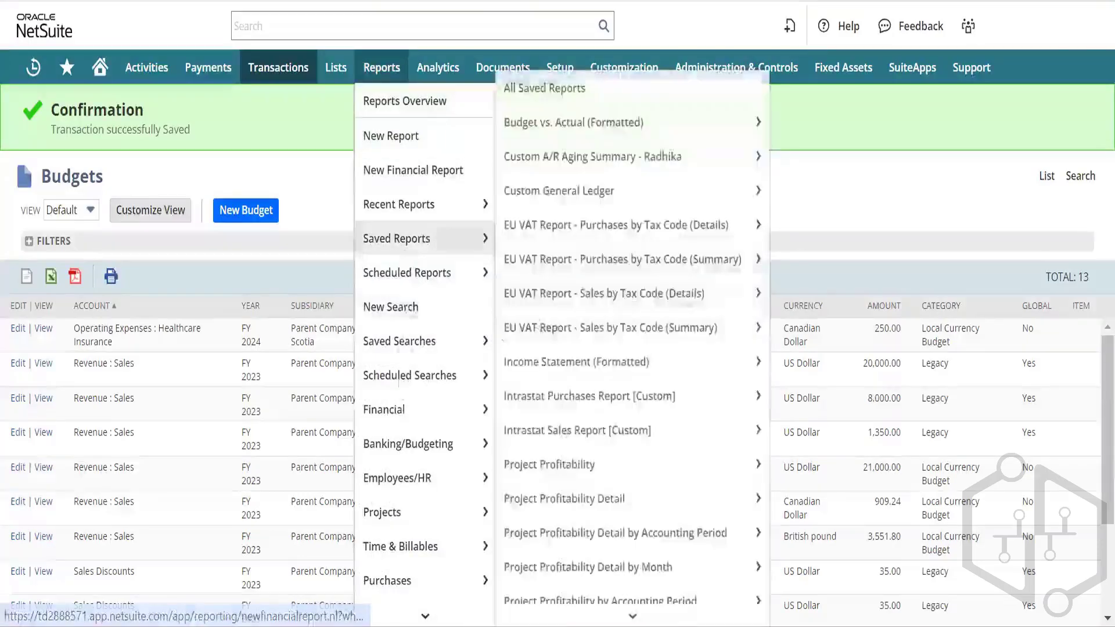
mouse_move(408, 443)
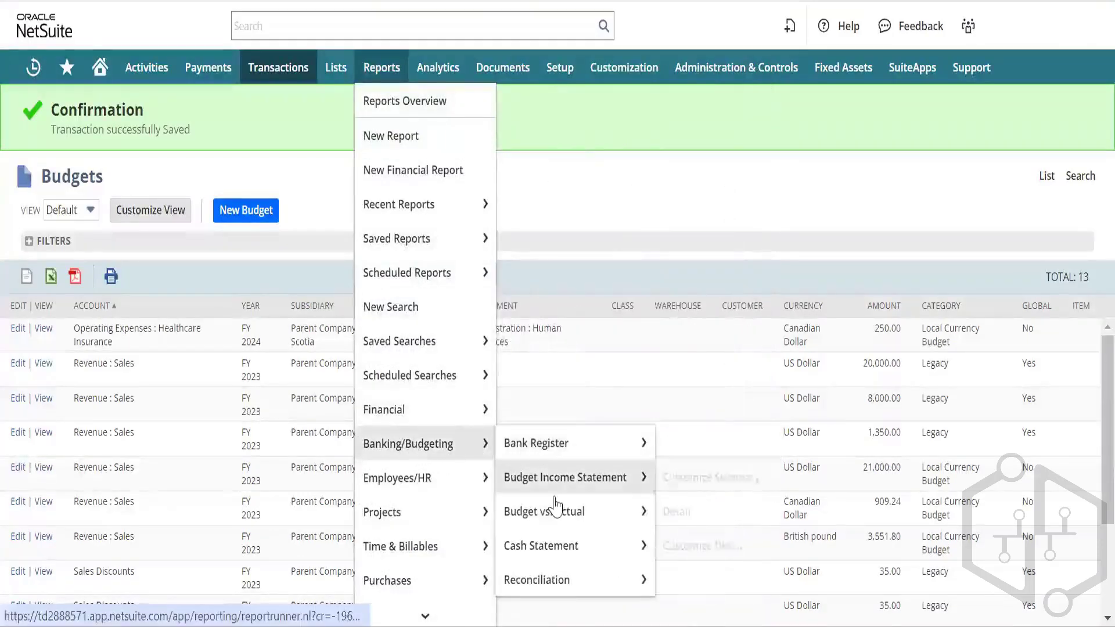
mouse_move(566, 508)
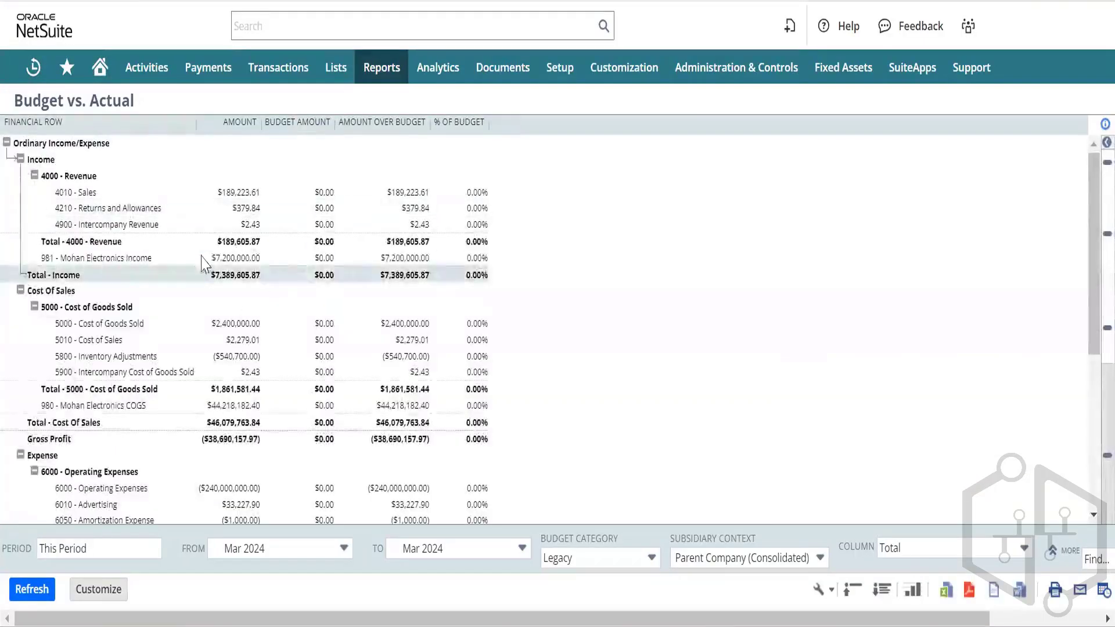
Step: Filter Budget vs. Actual to subsidiary BK Nova Scotia and Local Currency Budget, then refresh
left_click(764, 559)
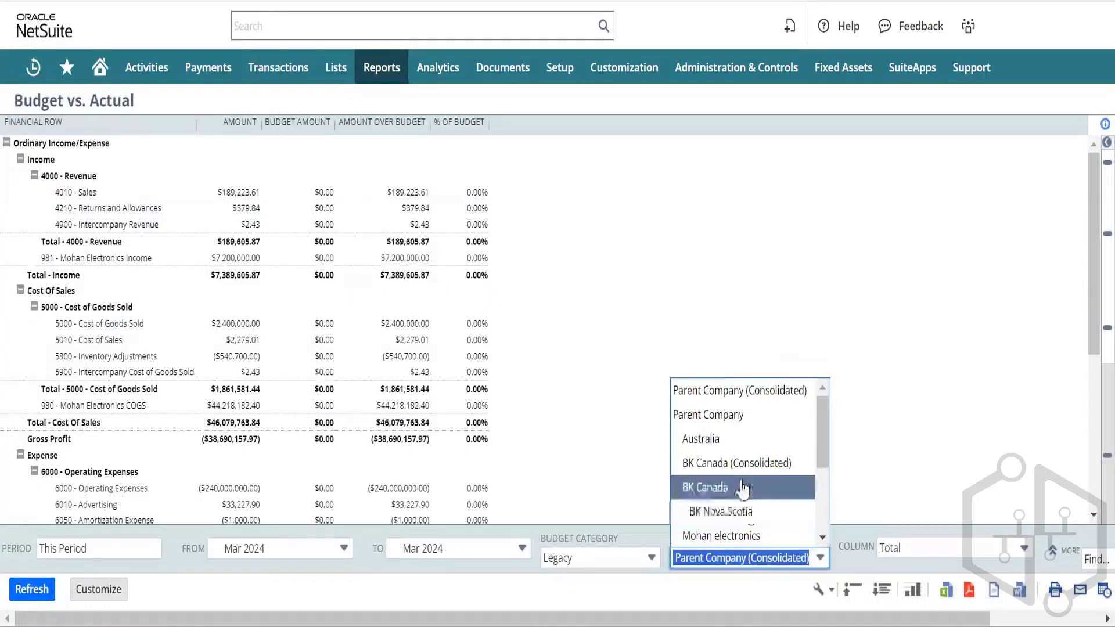
left_click(753, 512)
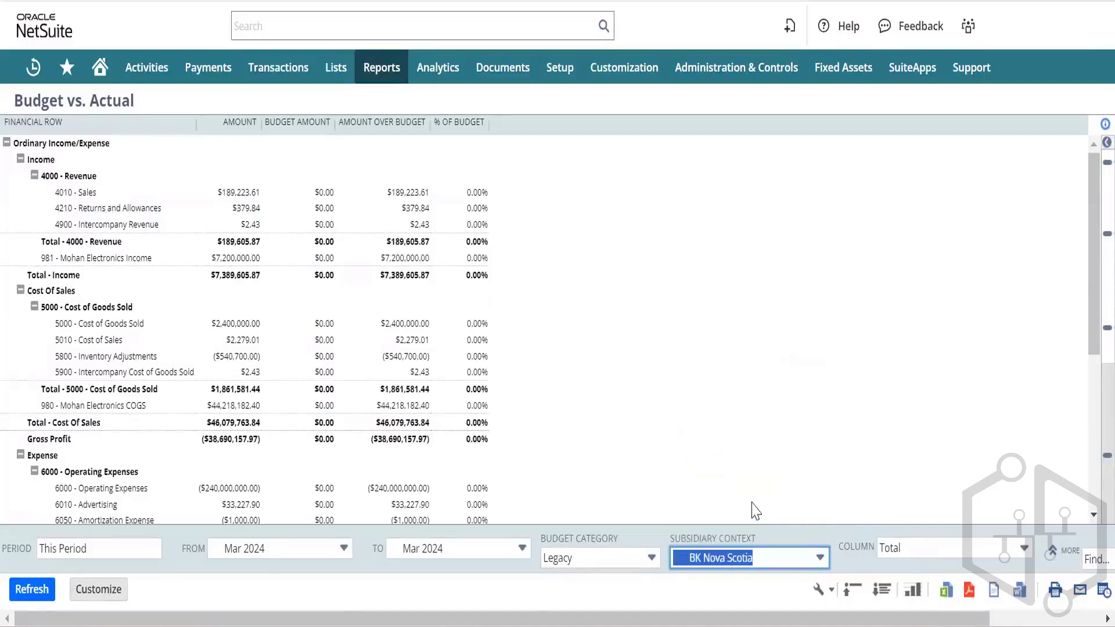
left_click(624, 559)
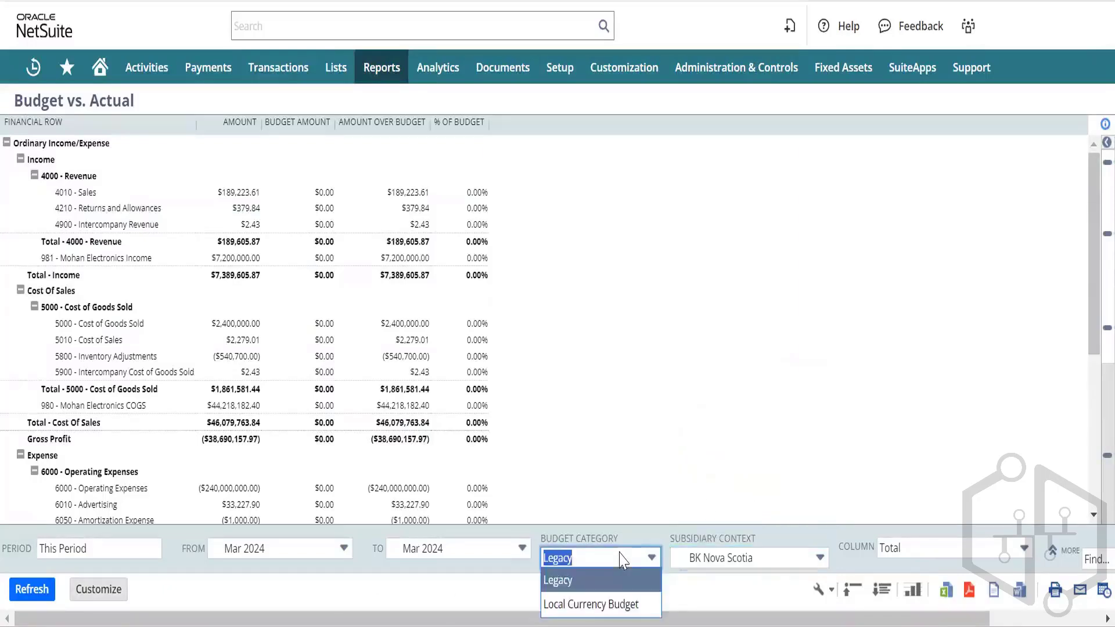
left_click(601, 604)
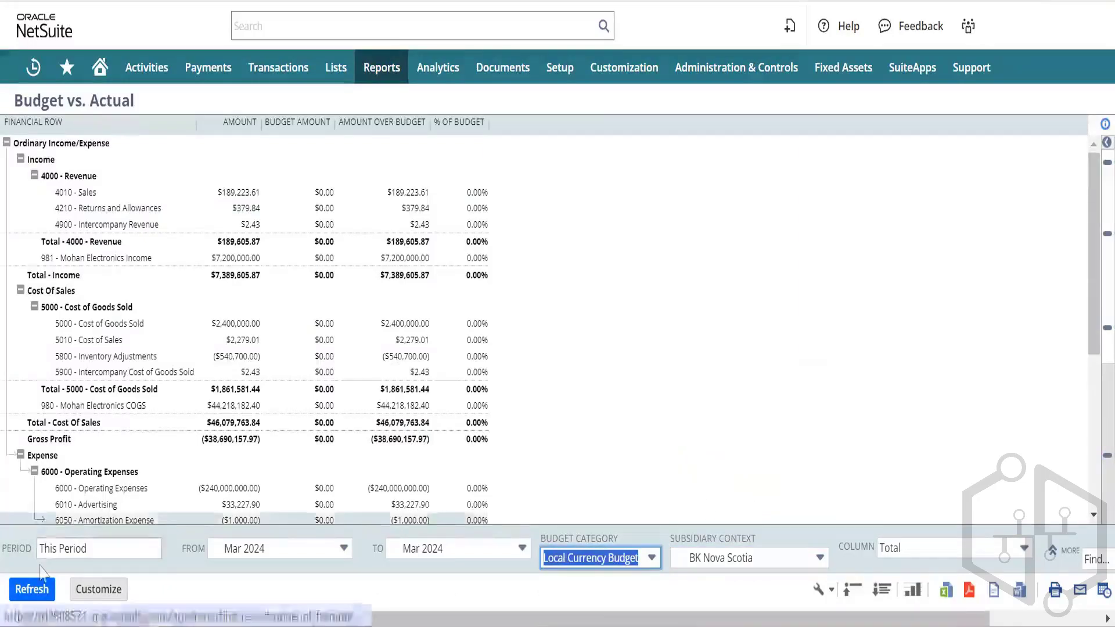
left_click(32, 590)
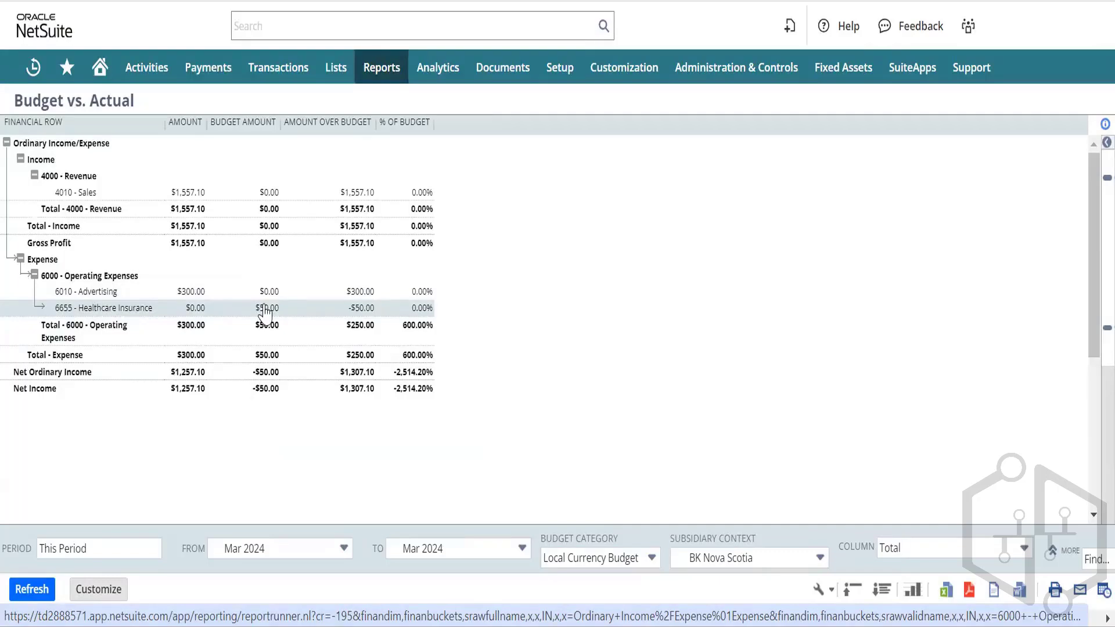
left_click(192, 292)
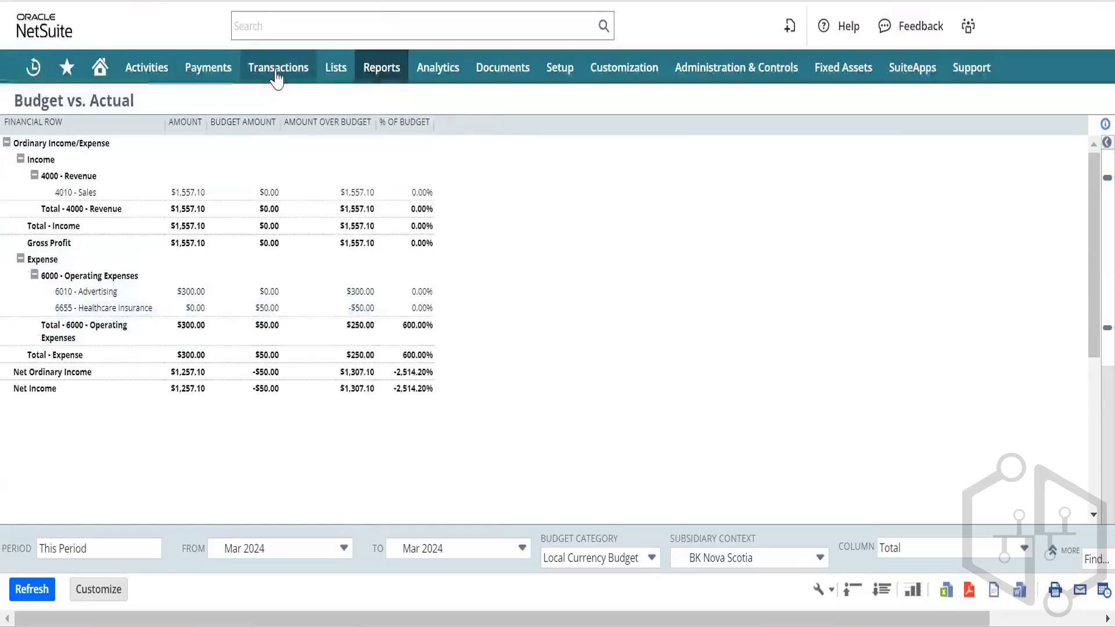
mouse_move(278, 78)
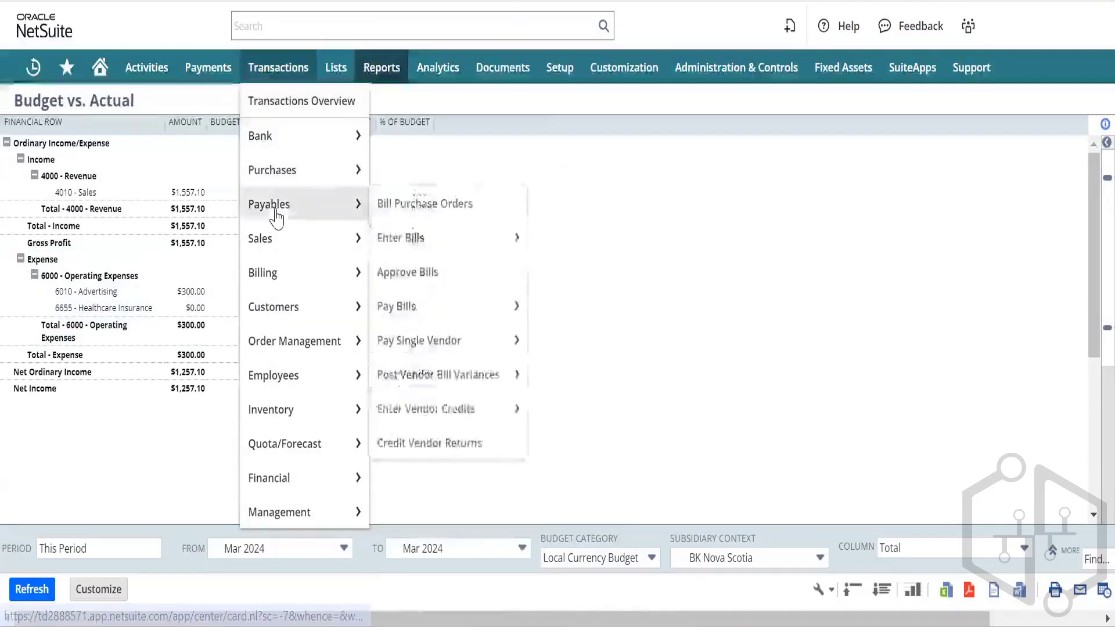
mouse_move(285, 482)
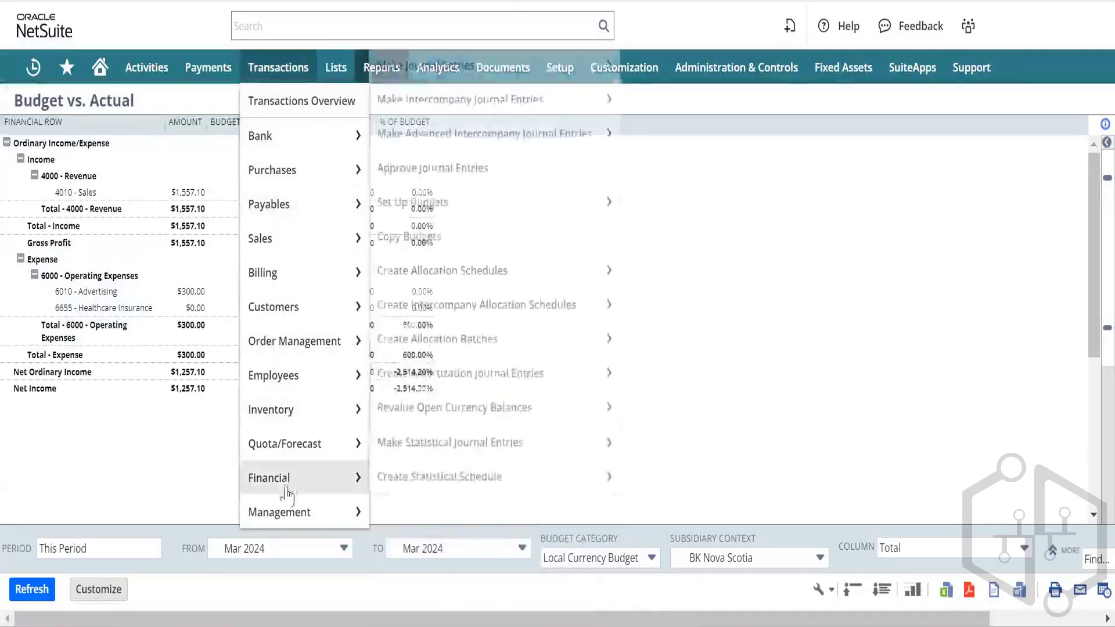
mouse_move(408, 482)
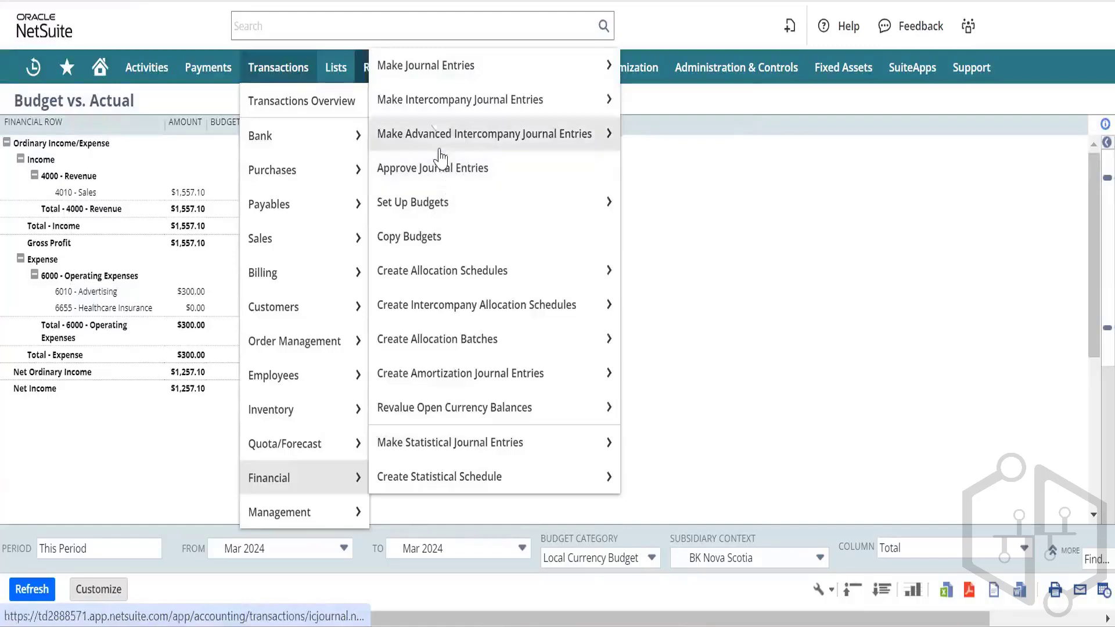
mouse_move(445, 210)
mouse_move(440, 113)
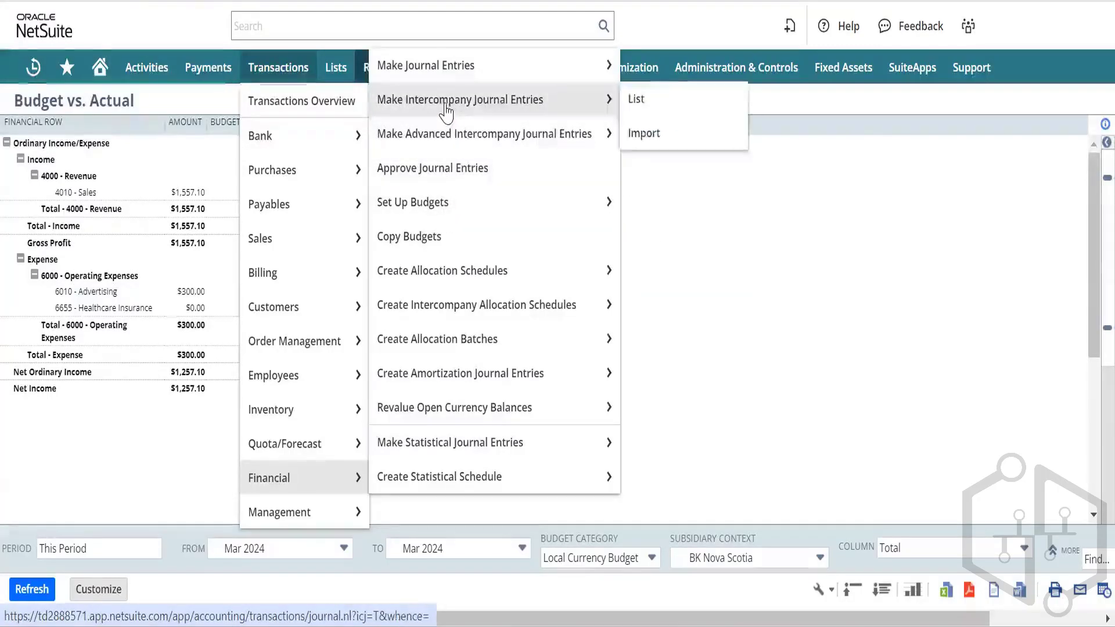
mouse_move(446, 154)
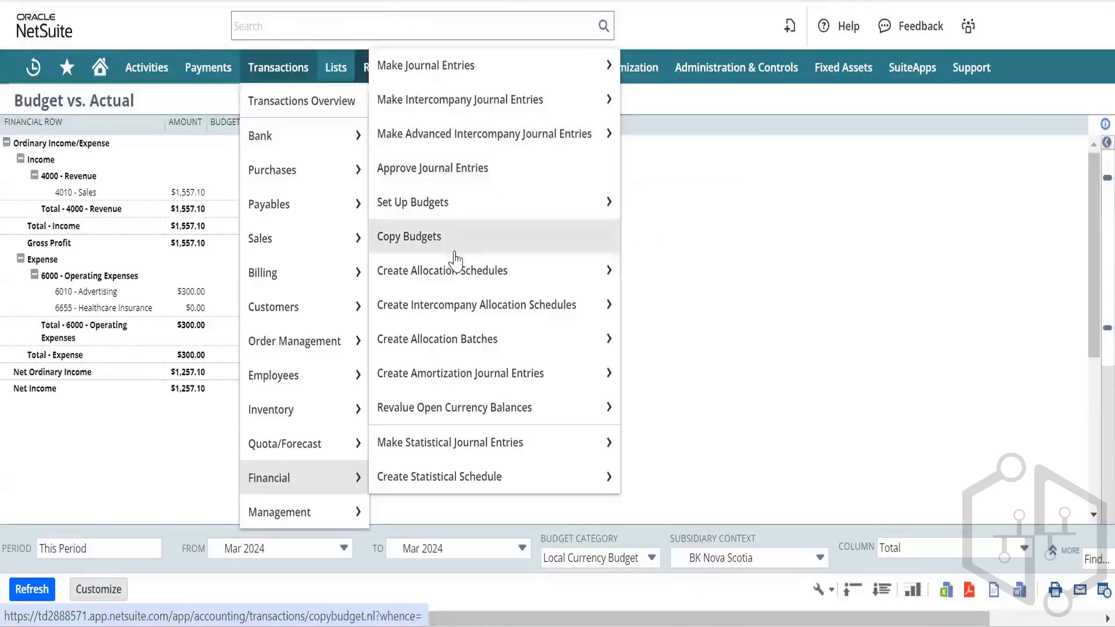
mouse_move(453, 308)
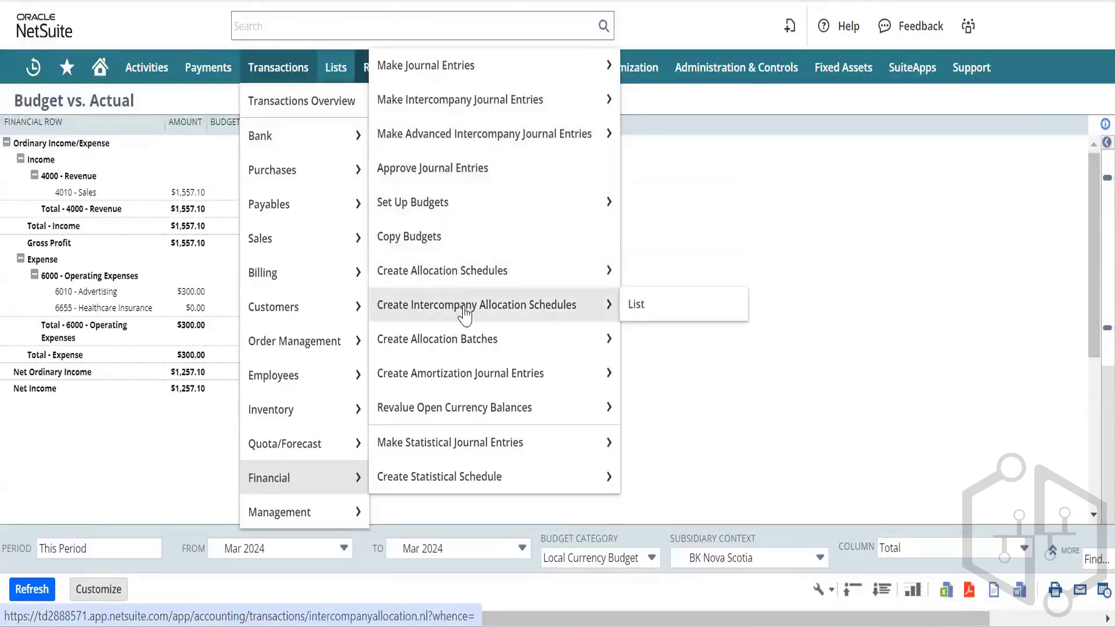
mouse_move(456, 388)
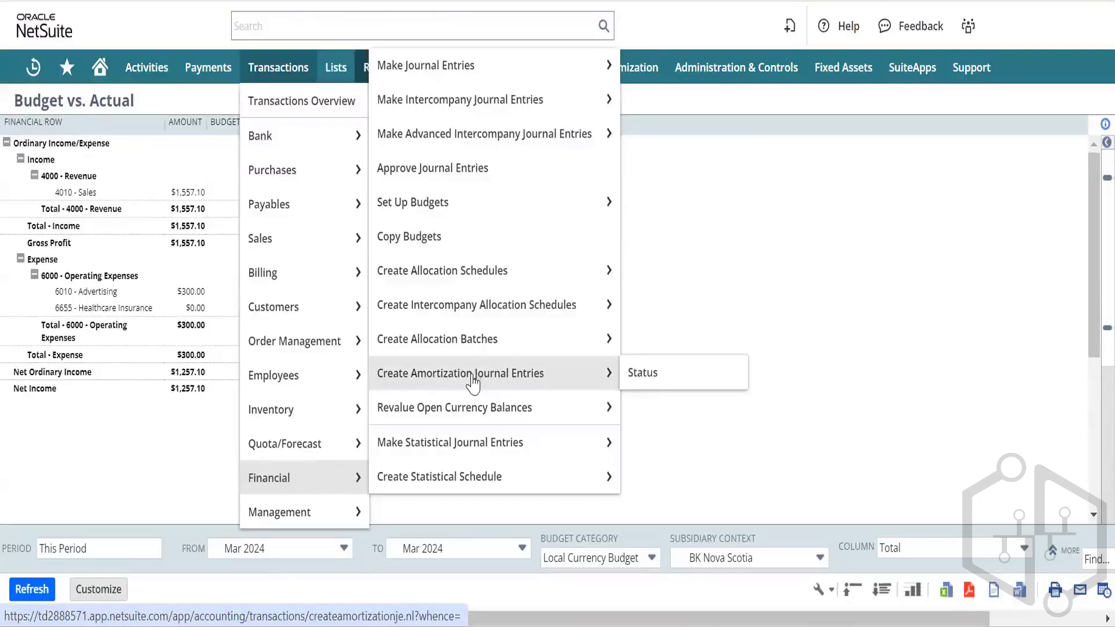
mouse_move(482, 378)
left_mouse_down()
mouse_move(499, 370)
mouse_move(471, 371)
left_mouse_up()
mouse_move(460, 447)
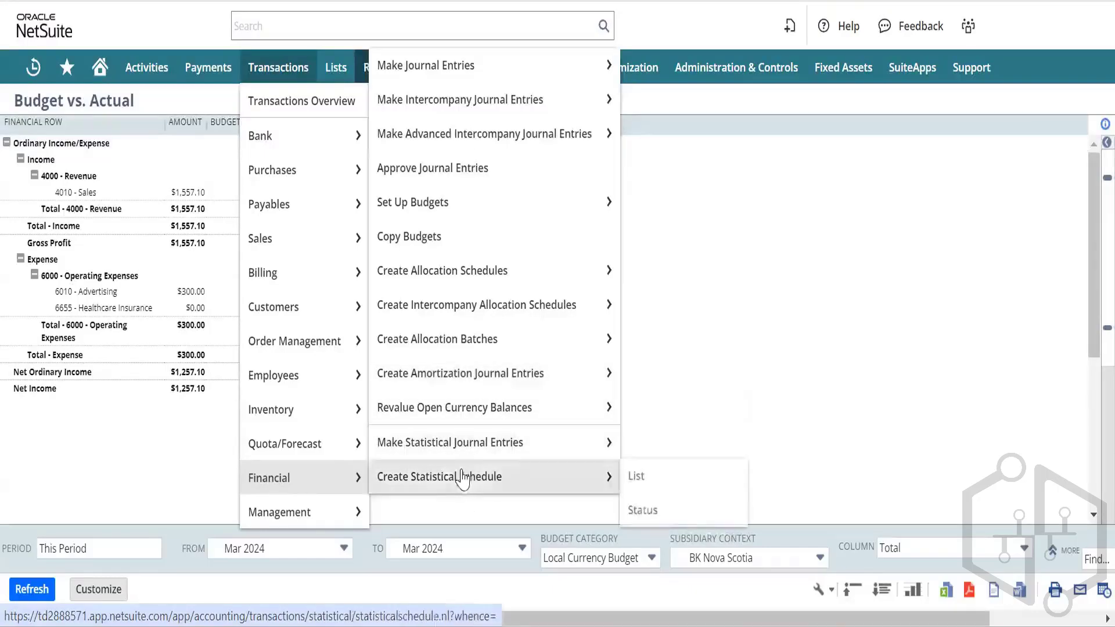
mouse_move(300, 508)
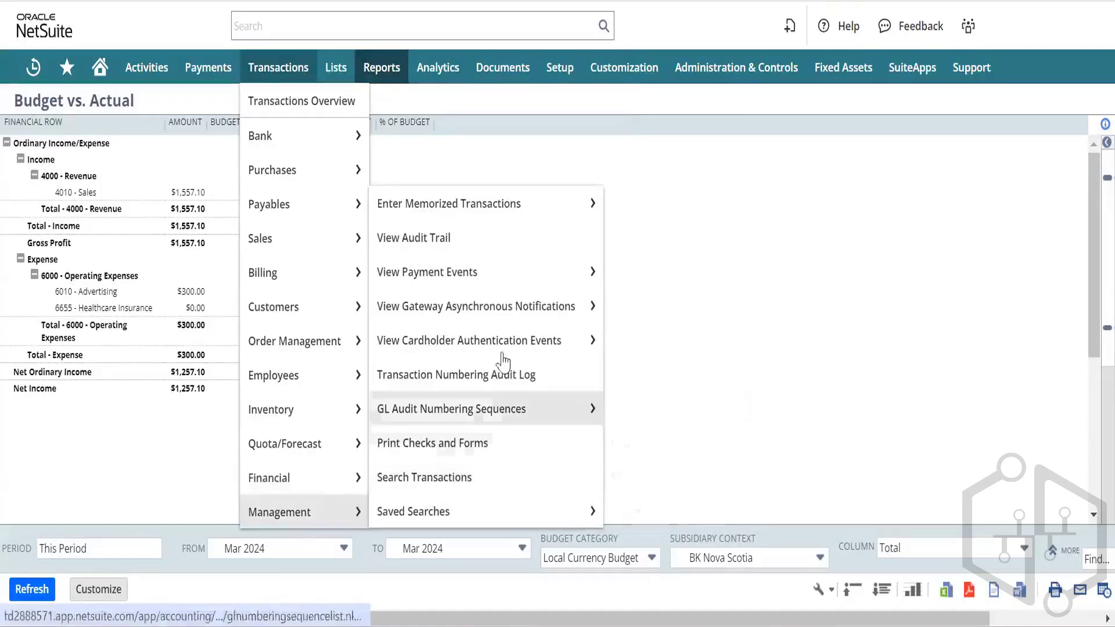
mouse_move(495, 218)
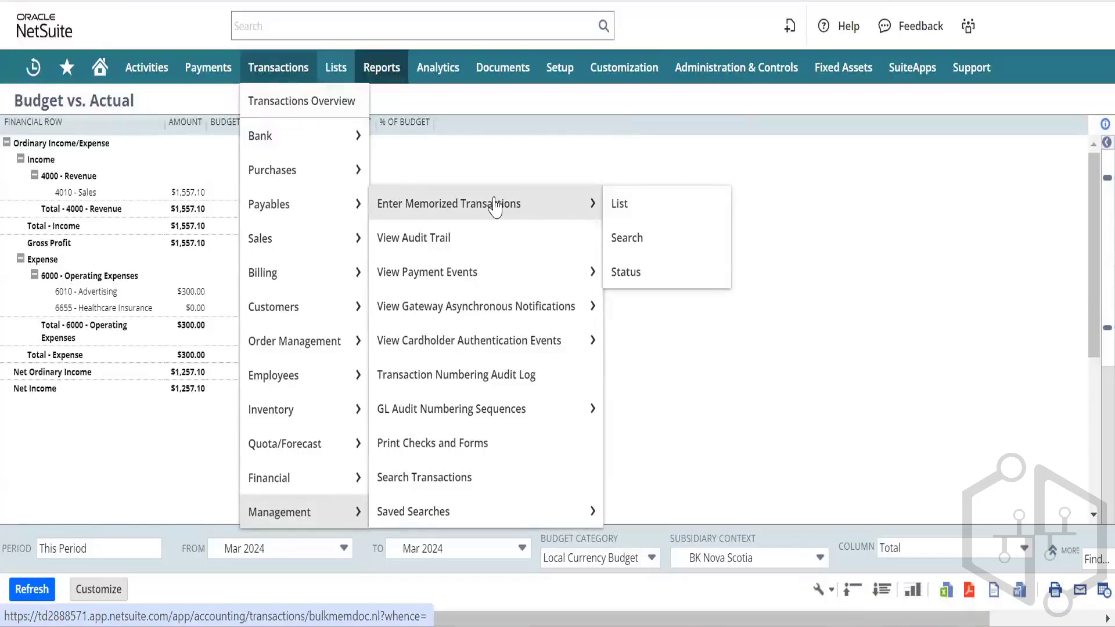
left_click(495, 207)
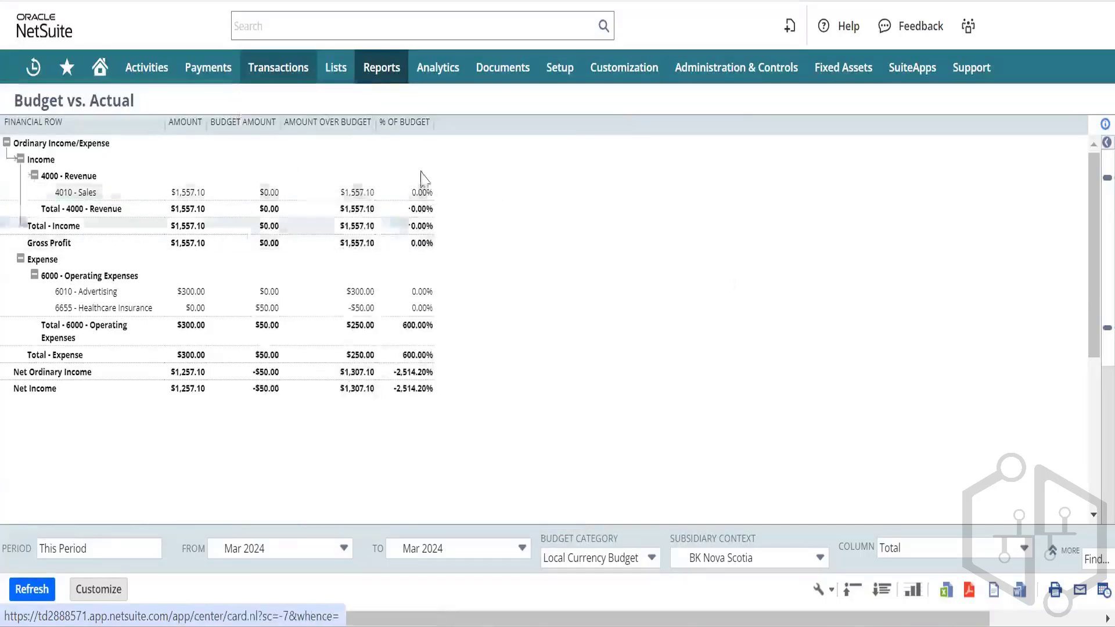
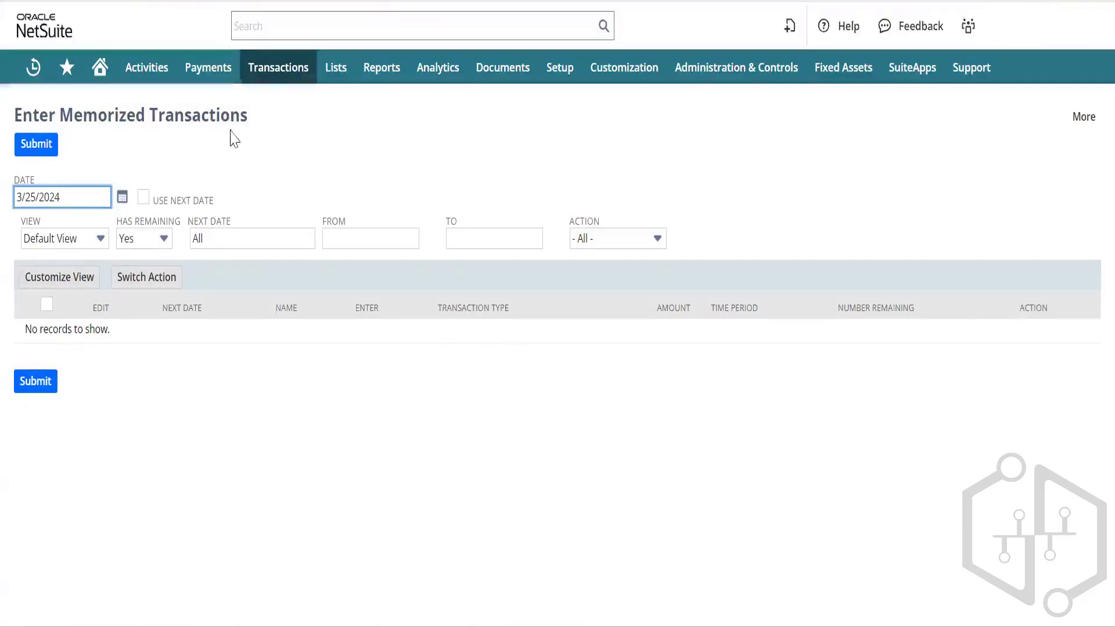
Step: Set the Has Remaining filter to - All - so the Amortization of Prepaid Advertising journal is listed
left_click(163, 238)
left_click(145, 271)
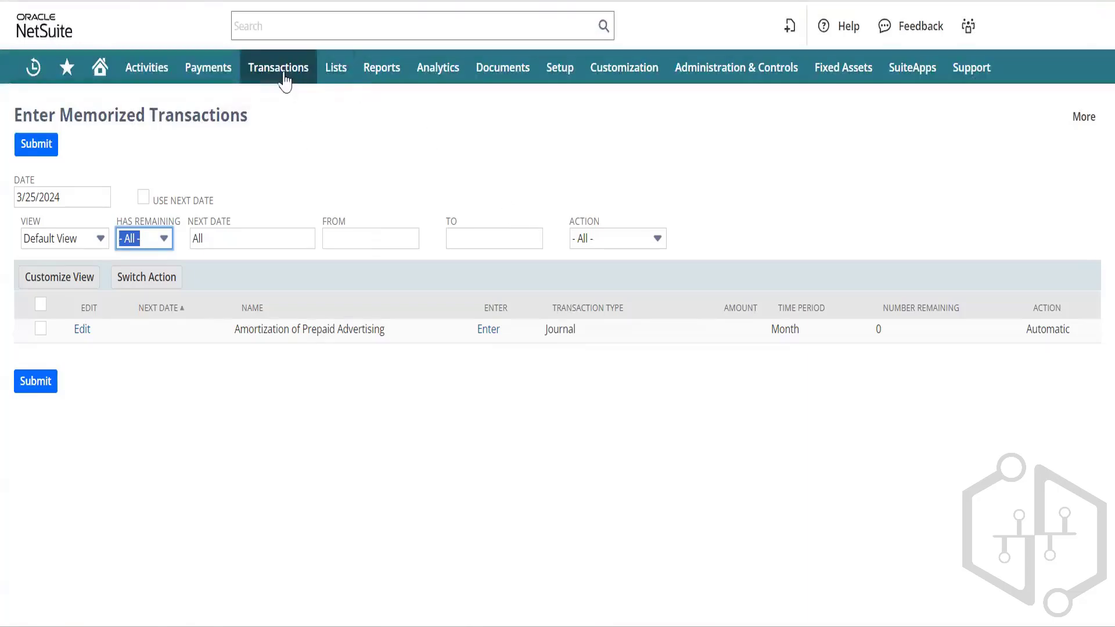
Step: Open the Transactions > Payables > Enter Bills list in a new browser tab
mouse_move(284, 77)
mouse_move(299, 172)
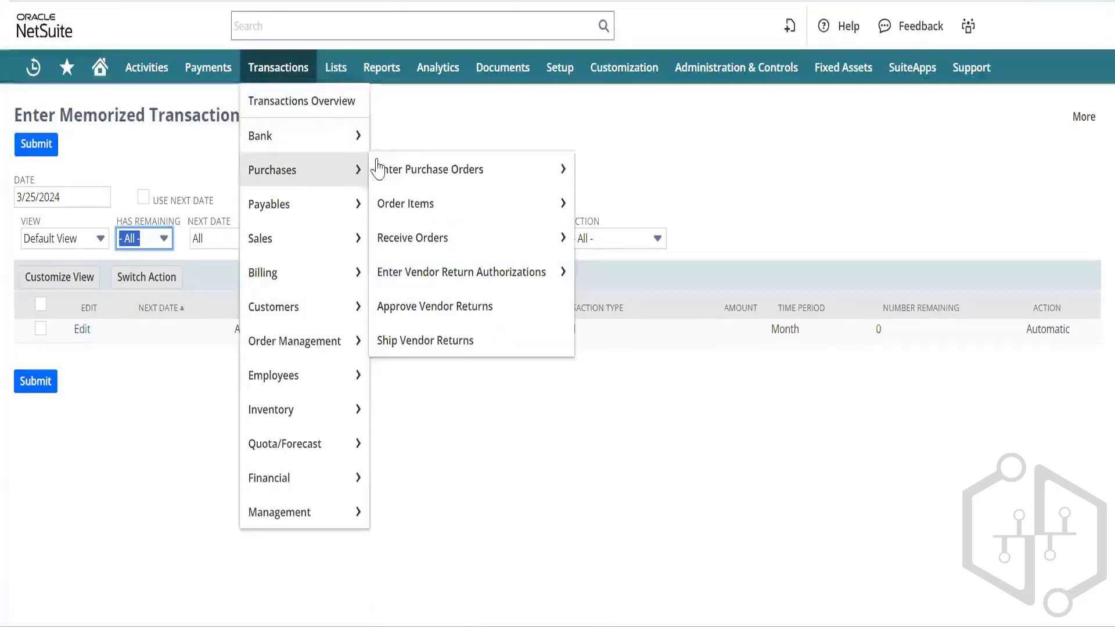
mouse_move(402, 173)
mouse_move(349, 203)
mouse_move(435, 239)
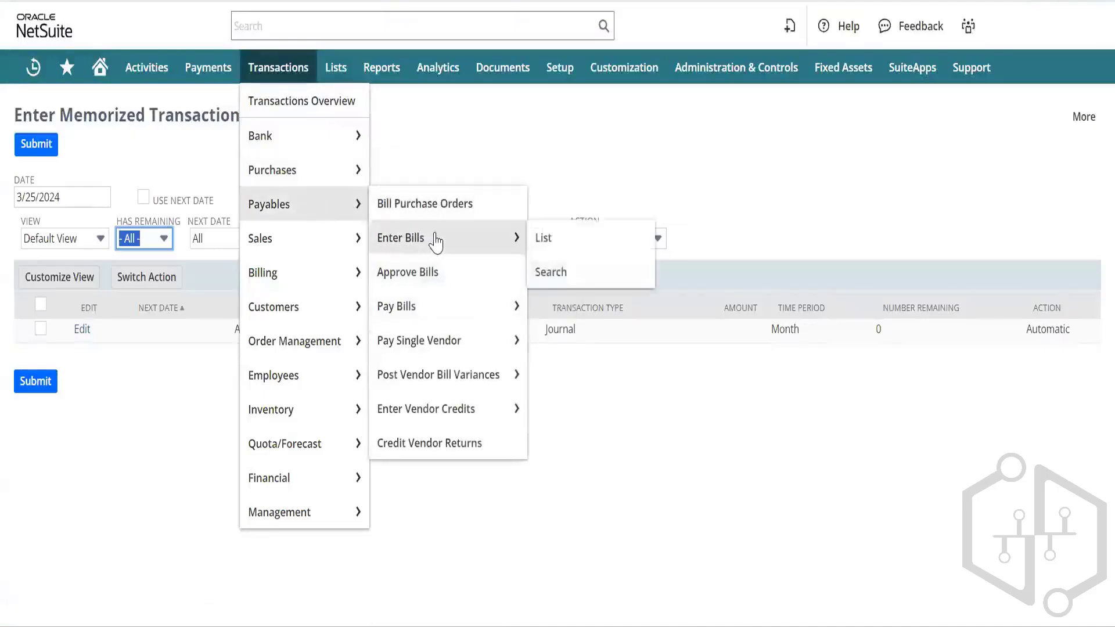
right_click(569, 236)
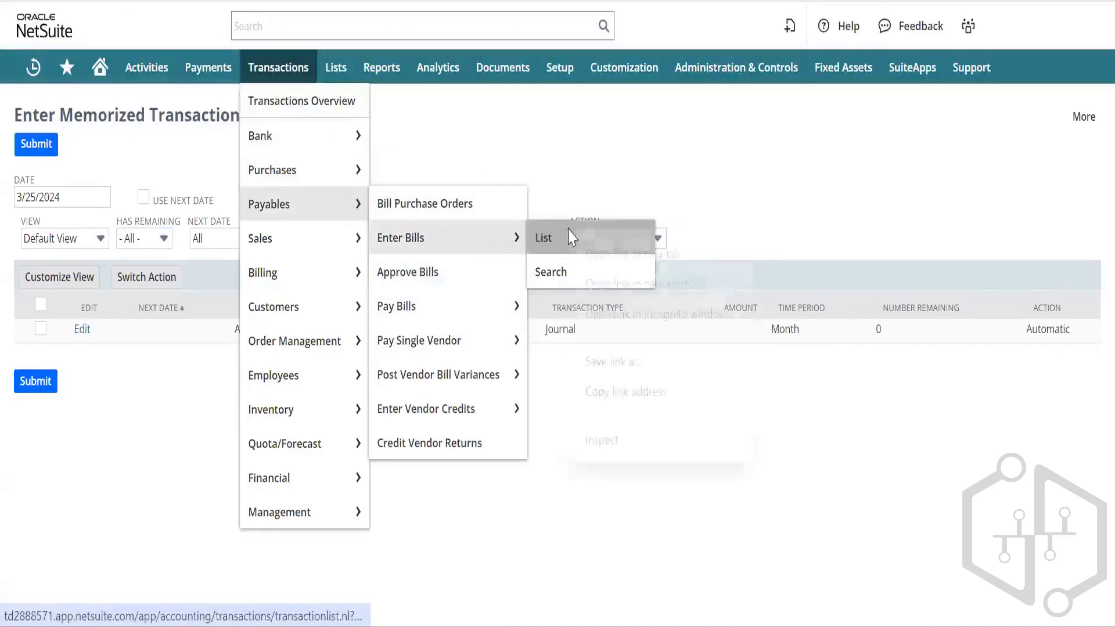
left_click(602, 254)
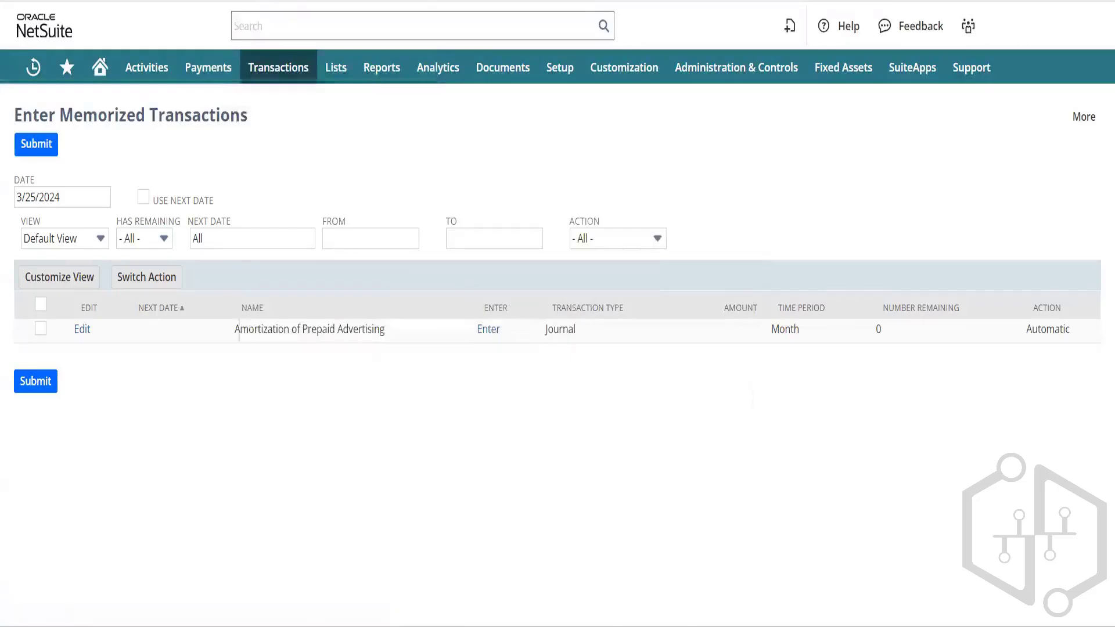